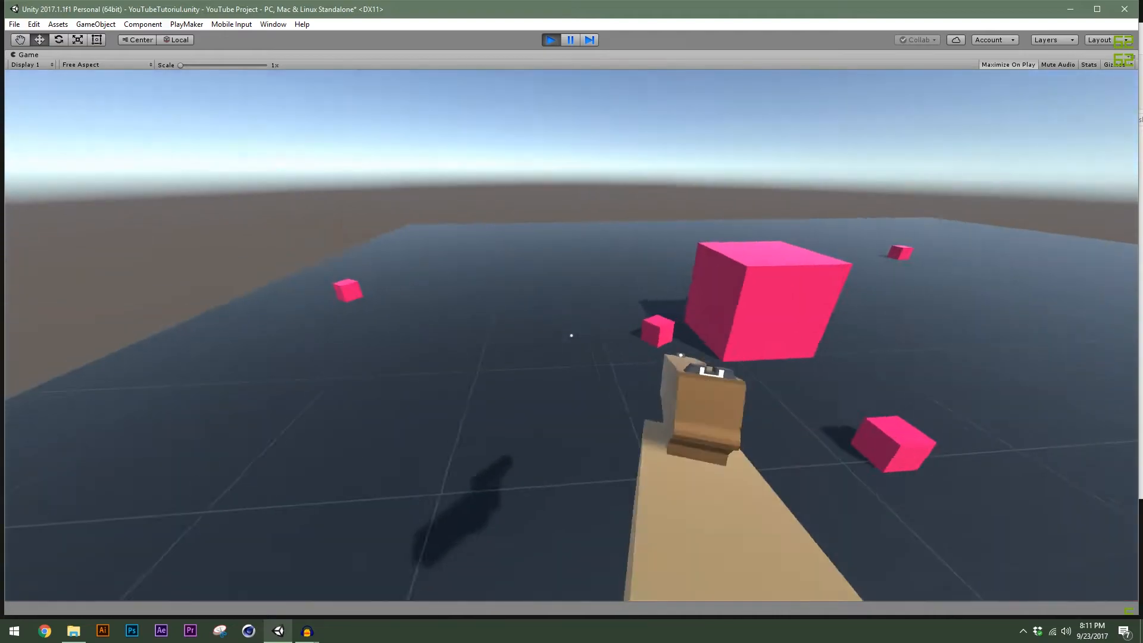
# Play-test the running scene by walking around the pink cubes, aiming down the pistol's sights and firing.
pyautogui.press('d')
pyautogui.press('w')
pyautogui.press('d')
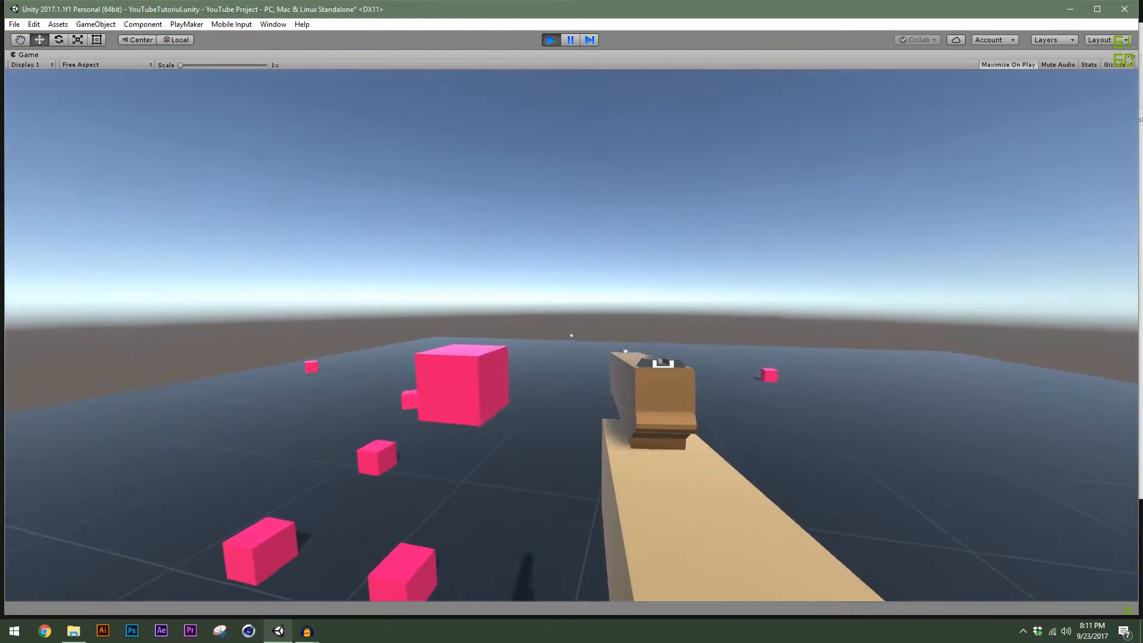
pyautogui.press('w')
pyautogui.rightClick(571, 335)
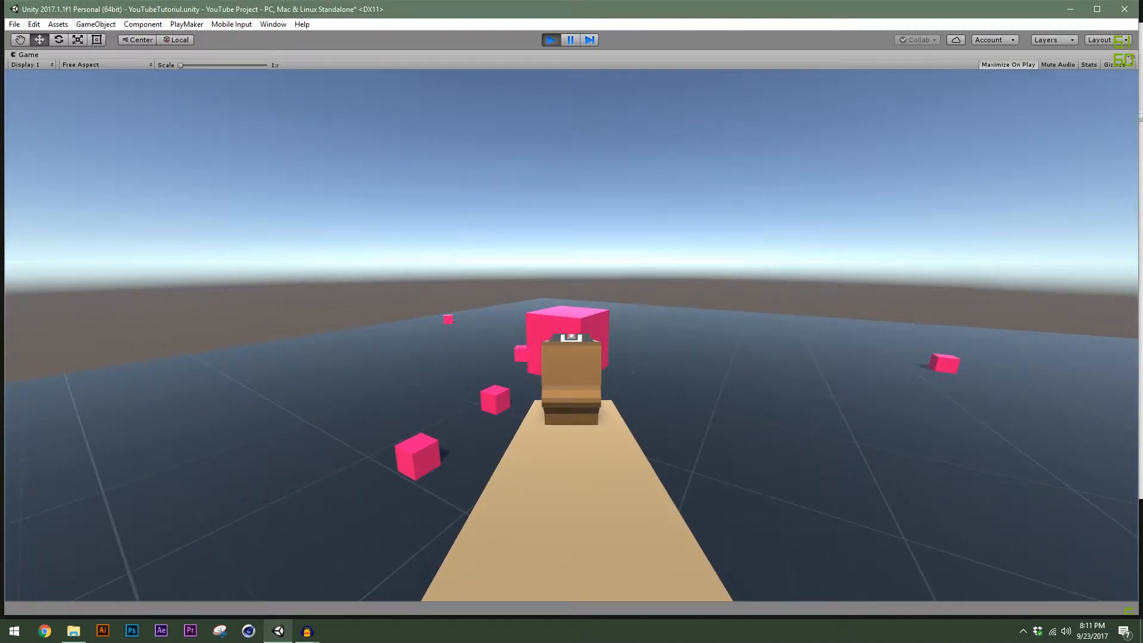
pyautogui.rightClick(572, 335)
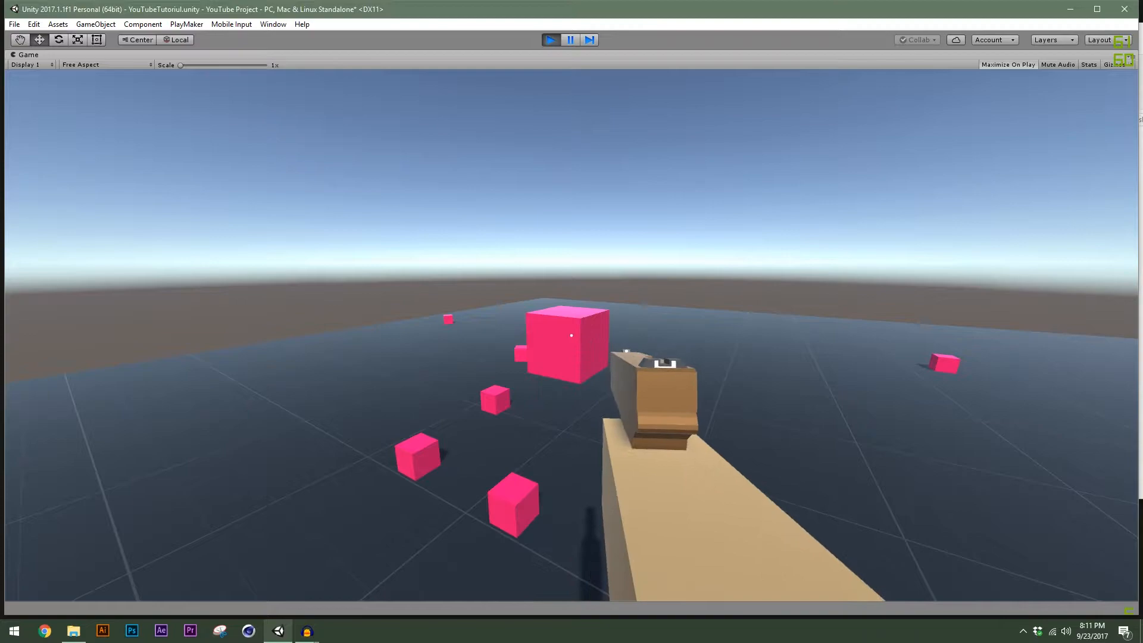
pyautogui.press('s')
pyautogui.press('d')
pyautogui.press('w')
pyautogui.press('d')
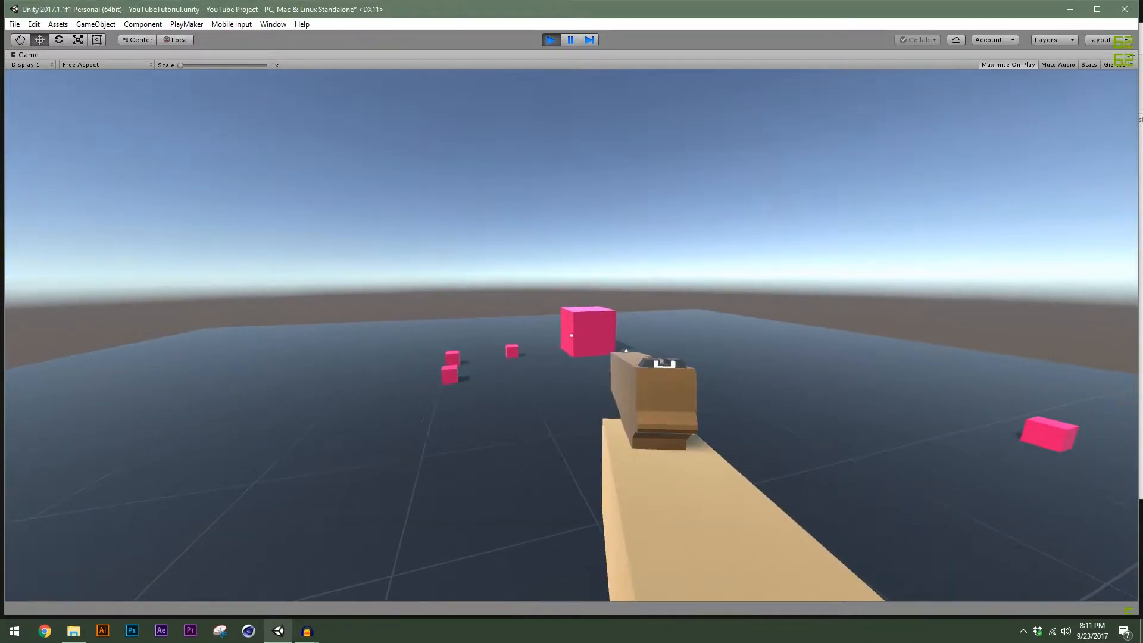
pyautogui.rightClick(571, 336)
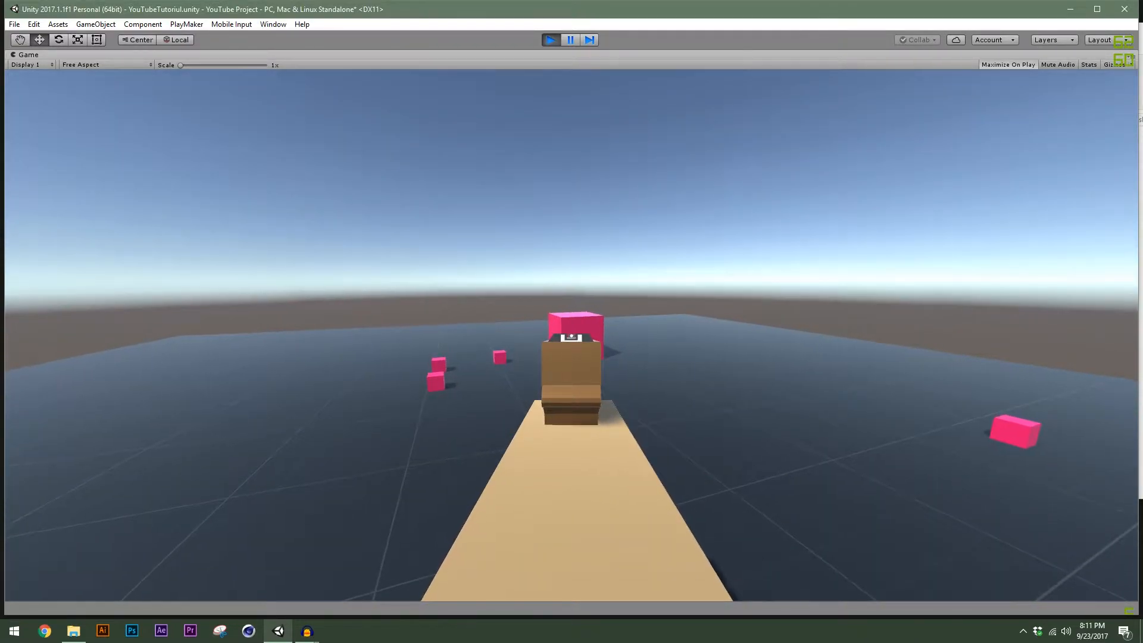
pyautogui.rightClick(571, 335)
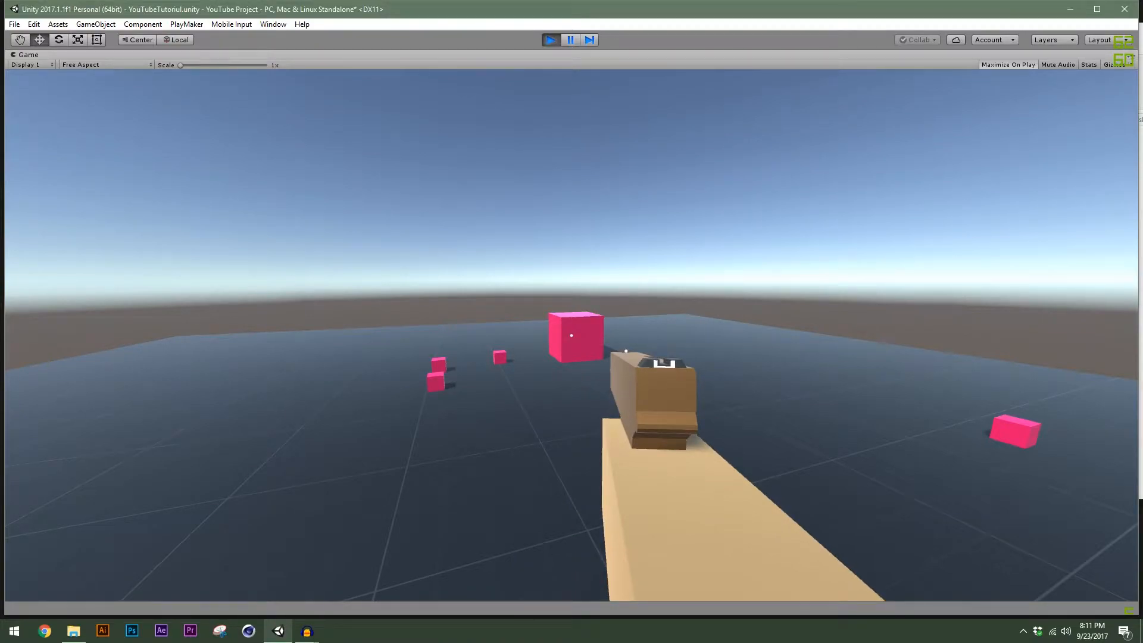
pyautogui.rightClick(571, 335)
pyautogui.rightClick(571, 335)
pyautogui.press('w')
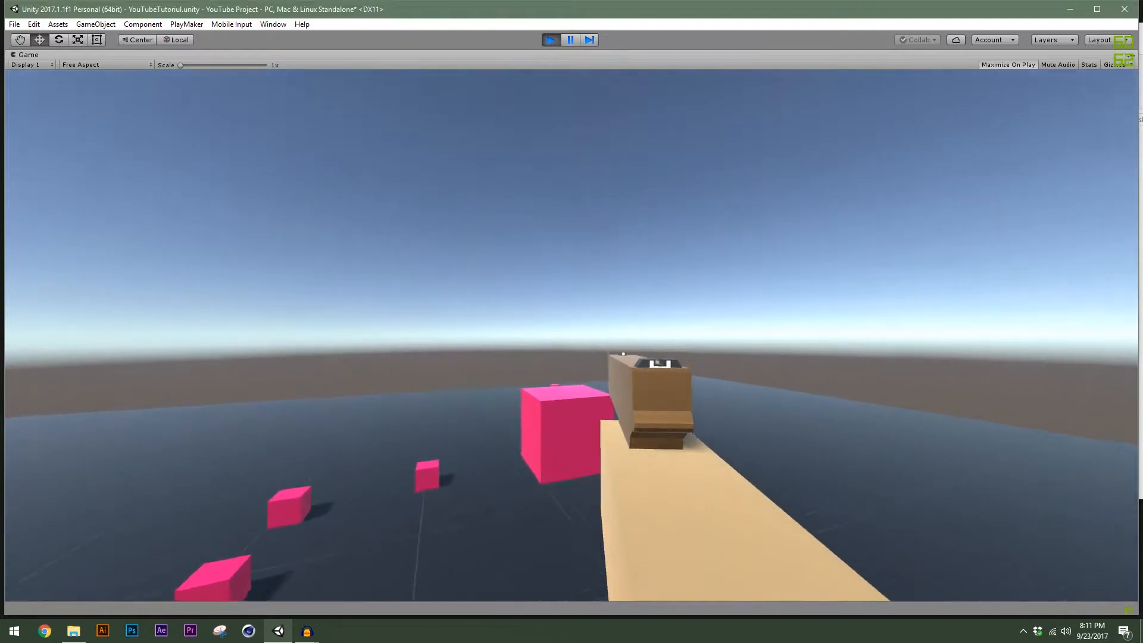
pyautogui.press('a')
pyautogui.press('s')
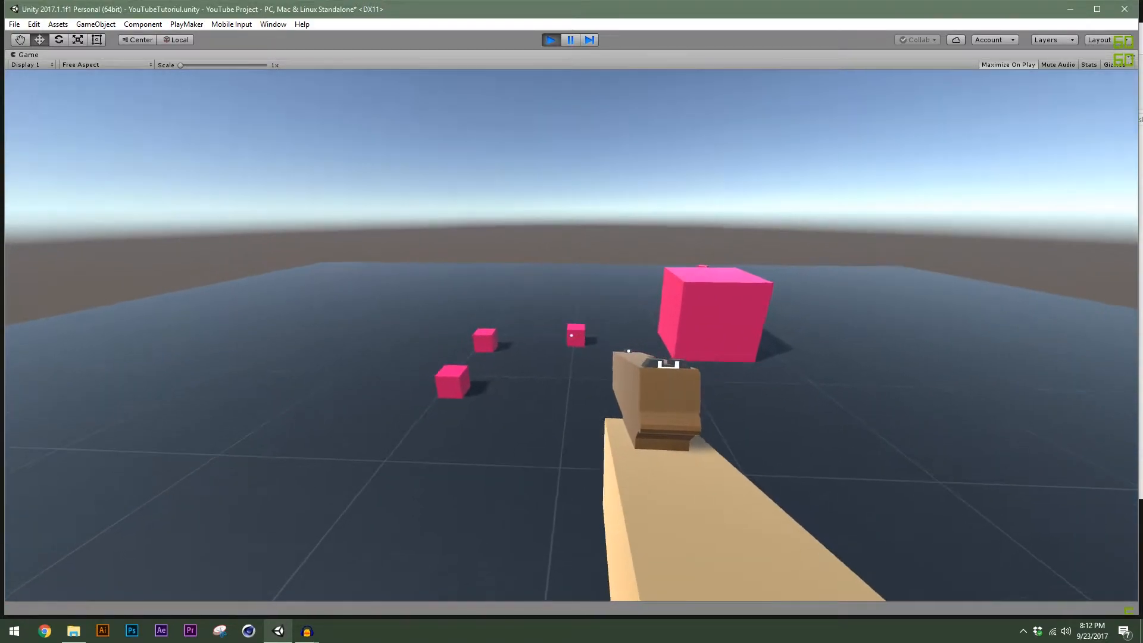
pyautogui.press('w')
pyautogui.press('w')
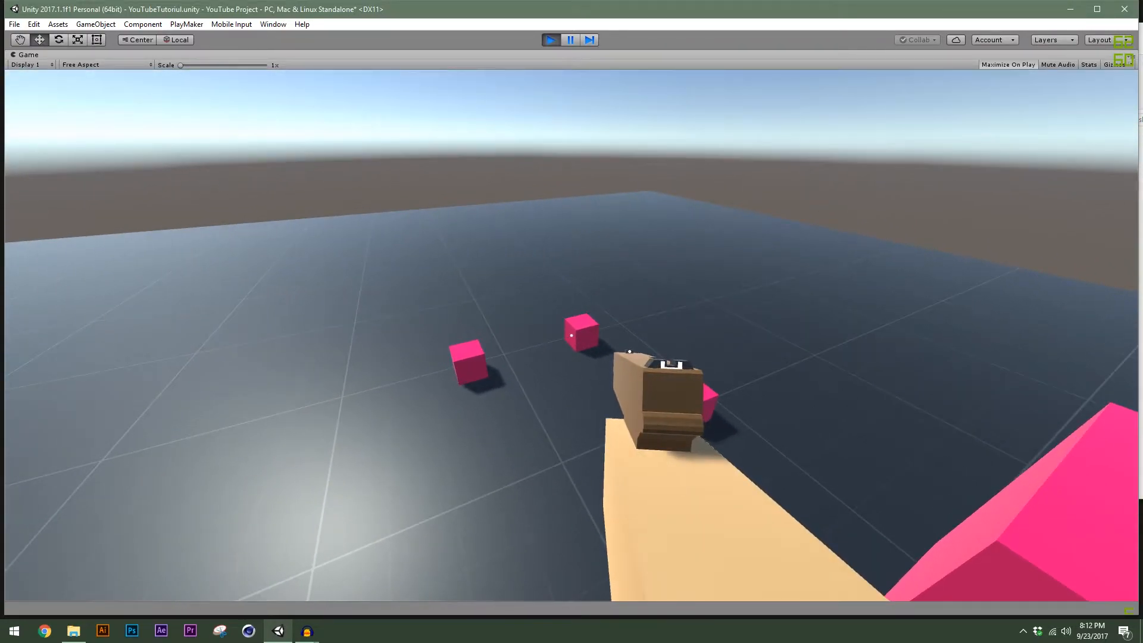
pyautogui.press('s')
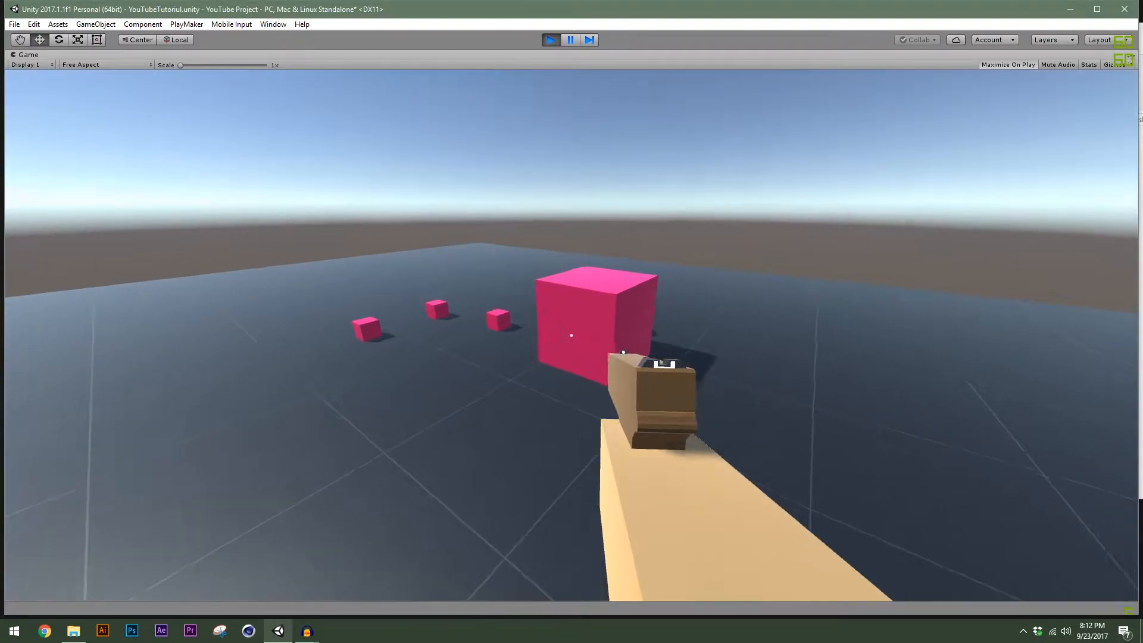
pyautogui.rightClick(572, 335)
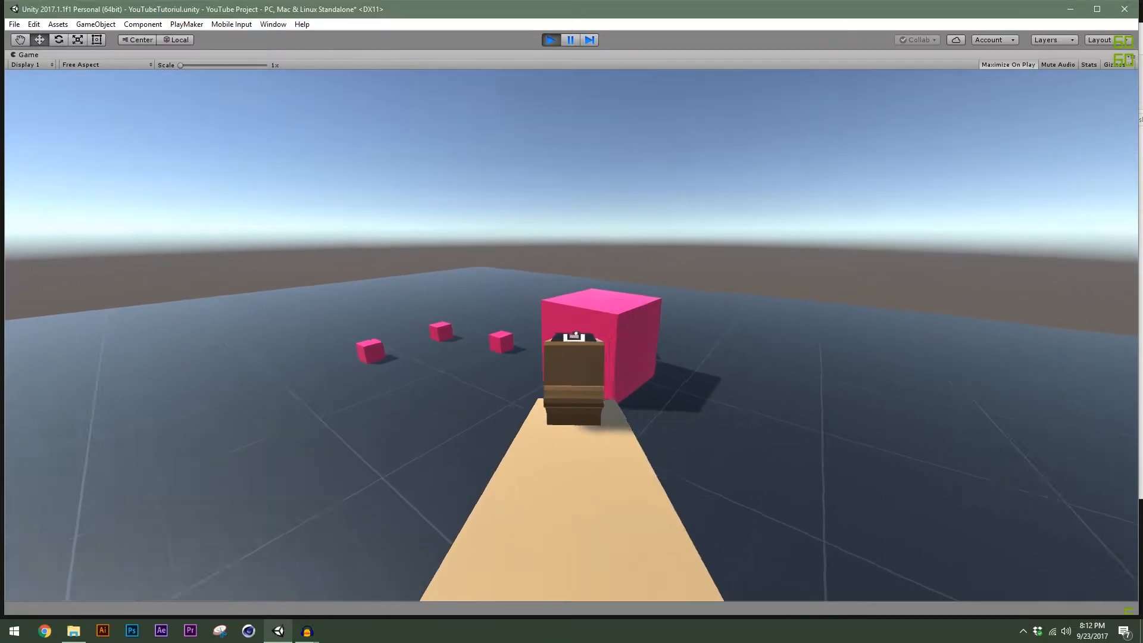
pyautogui.click(571, 335)
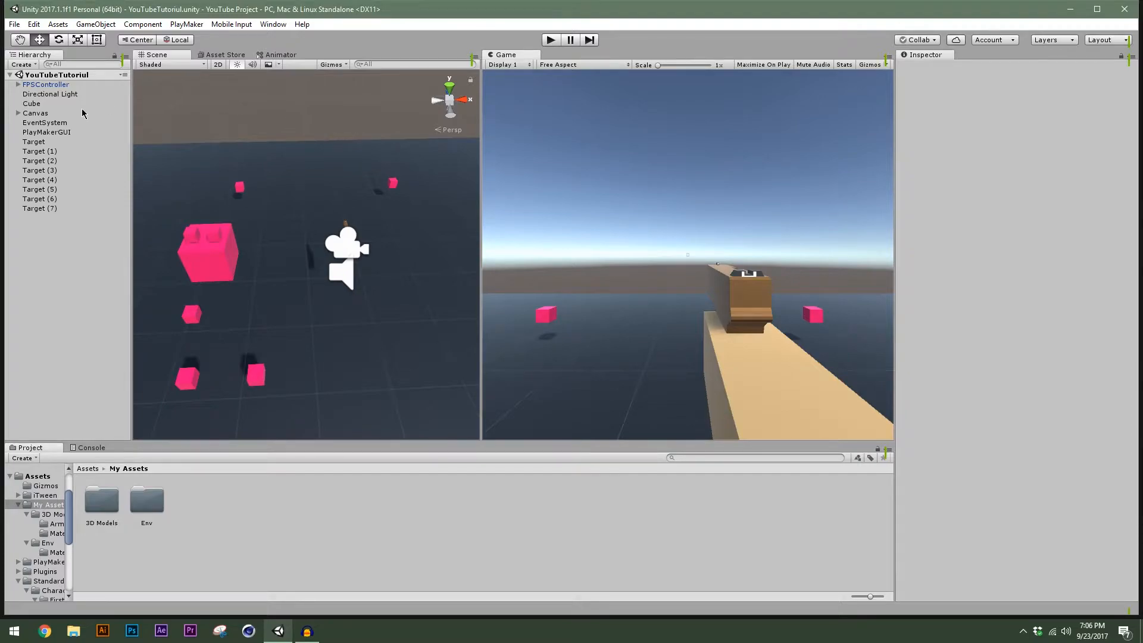
# Select the Glock under FirstPersonCharacter in FPSController and open its Shoot FSM for editing.
pyautogui.click(55, 85)
pyautogui.scroll(-5, 946, 326)
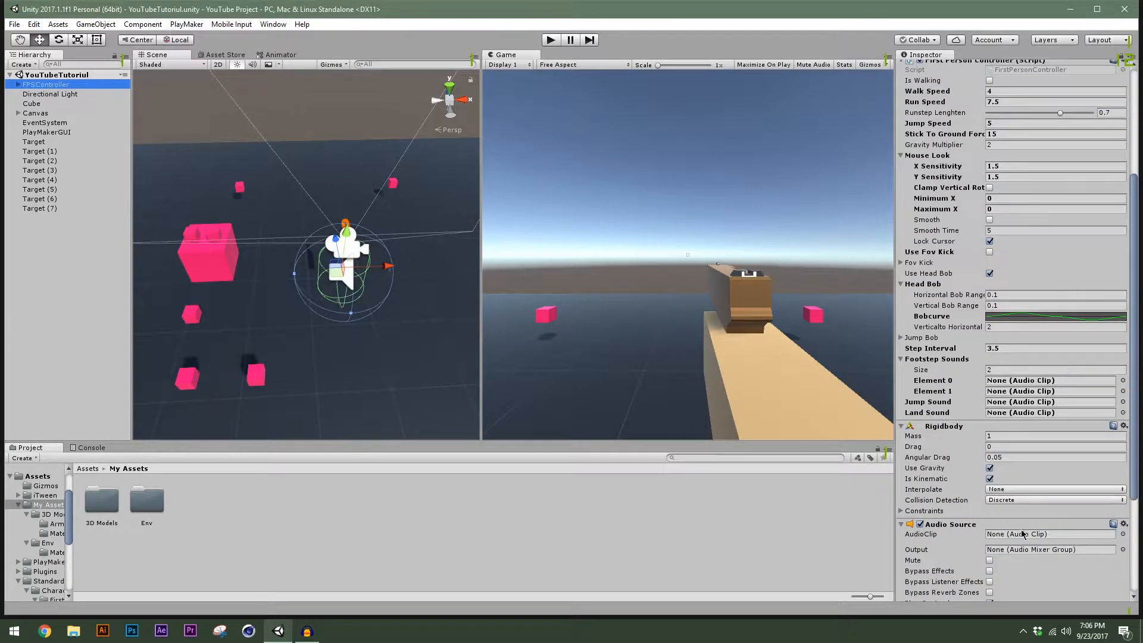
pyautogui.click(18, 84)
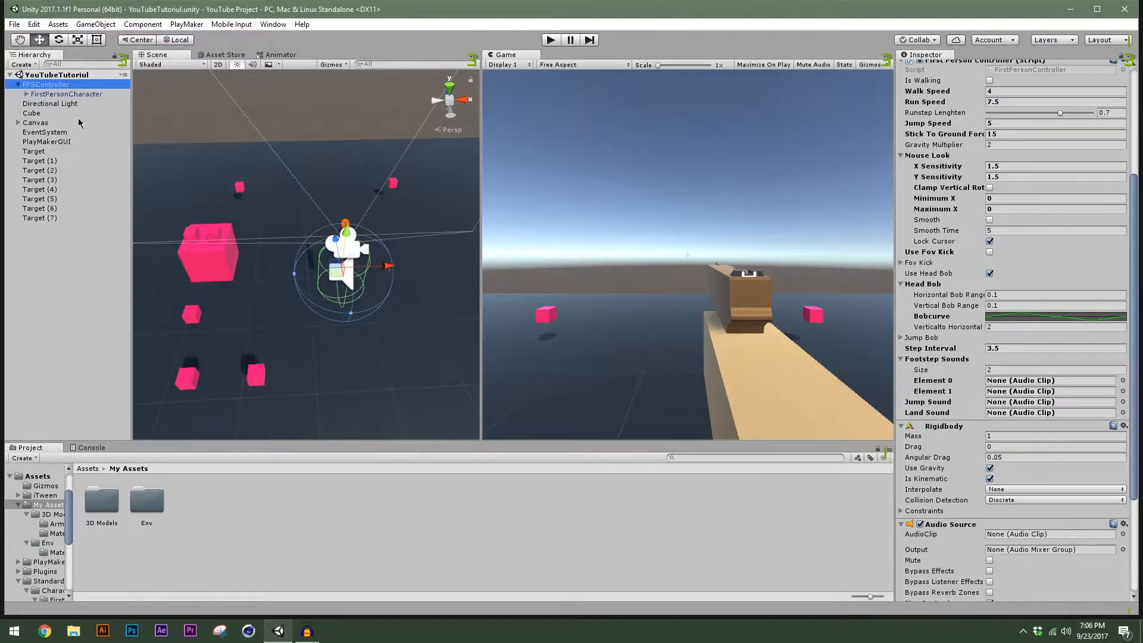
pyautogui.click(30, 94)
pyautogui.click(26, 94)
pyautogui.click(49, 103)
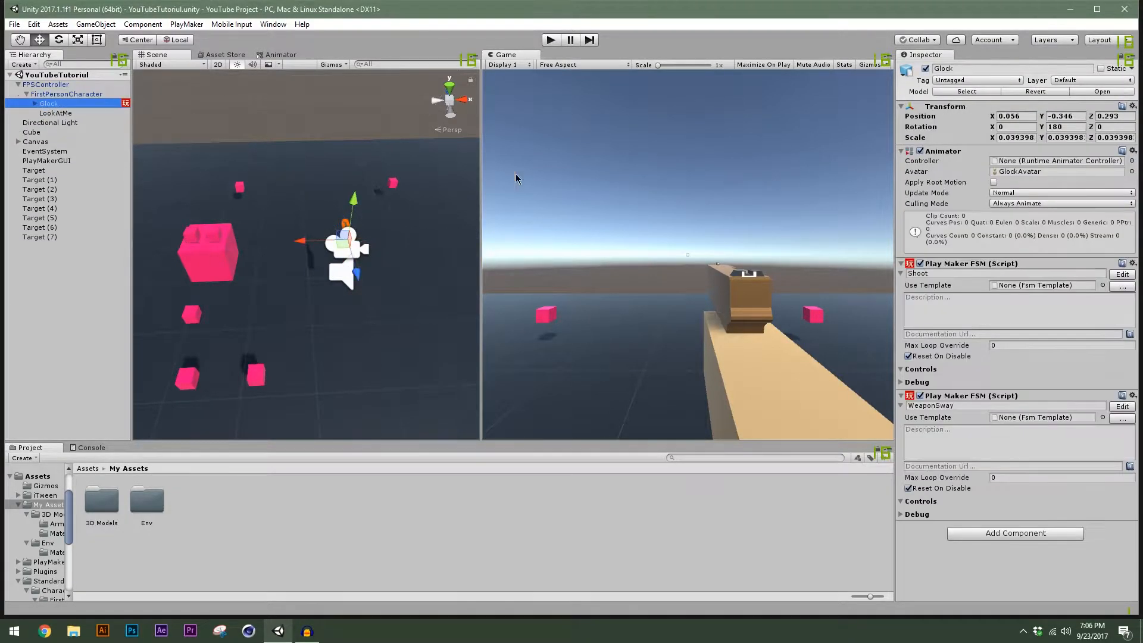
pyautogui.click(1112, 276)
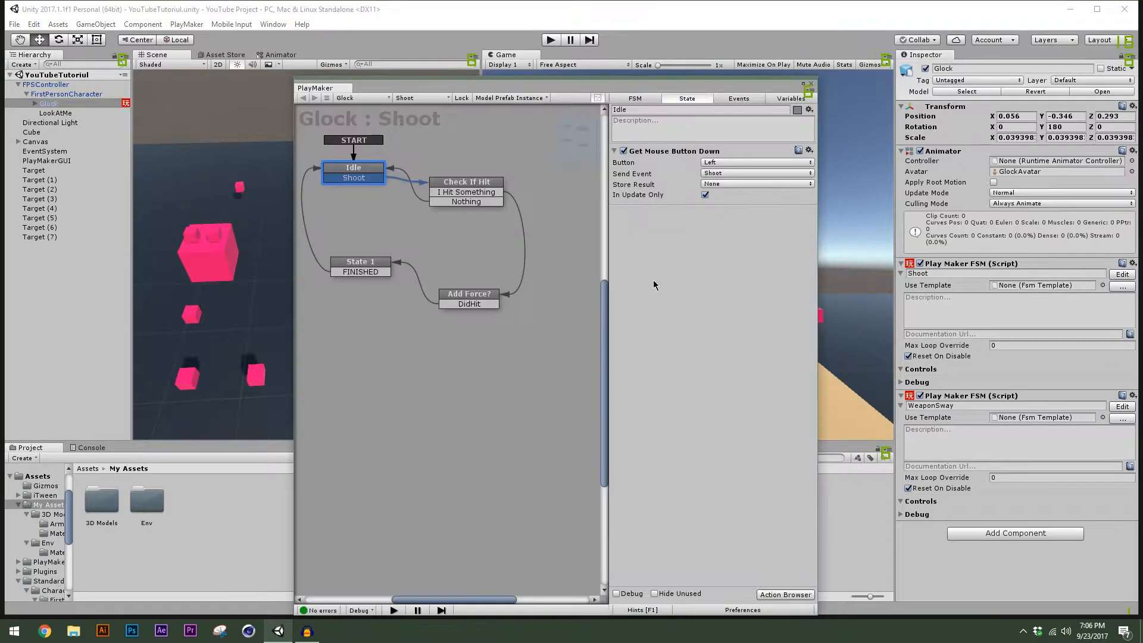
# Delete the Add Force? state and link the I Hit Something event of Check If Hit directly to State 1.
pyautogui.click(469, 186)
pyautogui.click(474, 304)
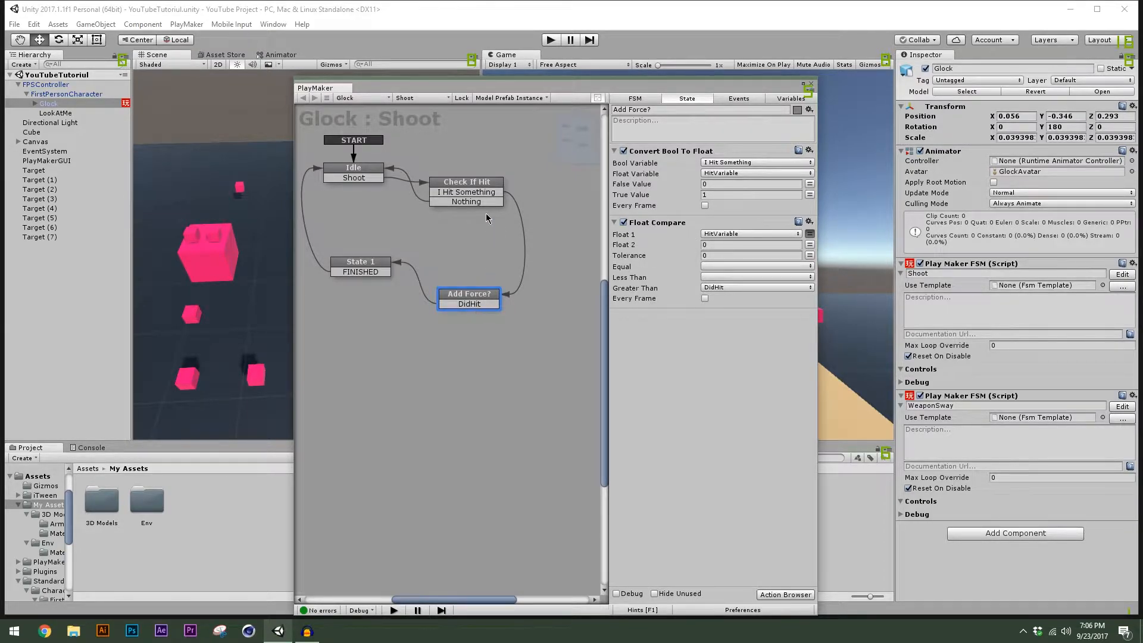
pyautogui.click(482, 187)
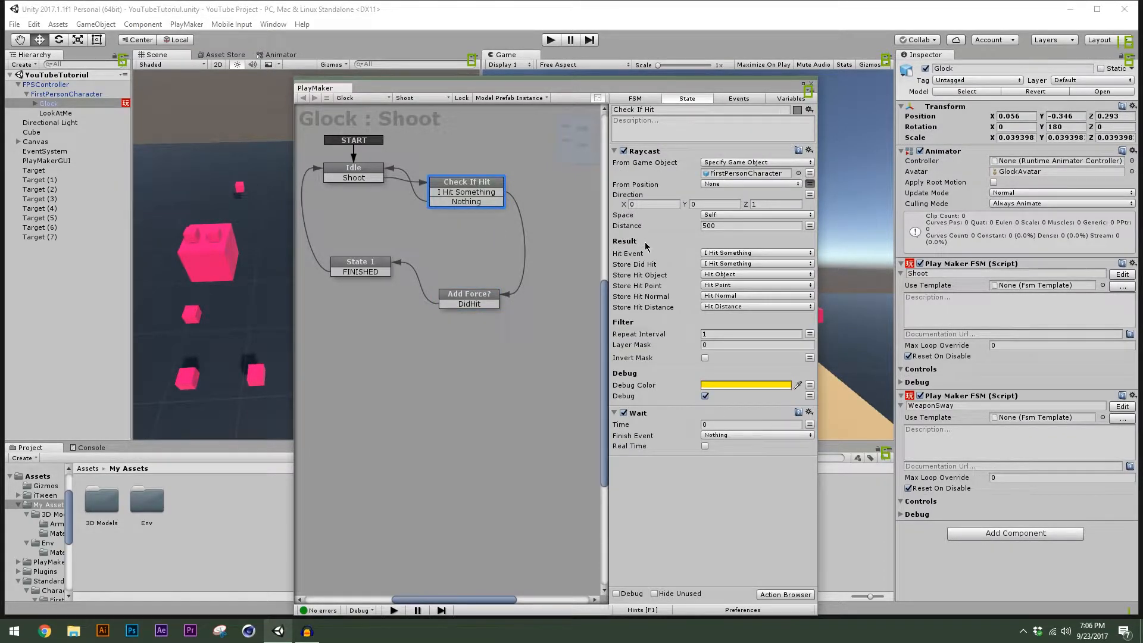
pyautogui.click(477, 298)
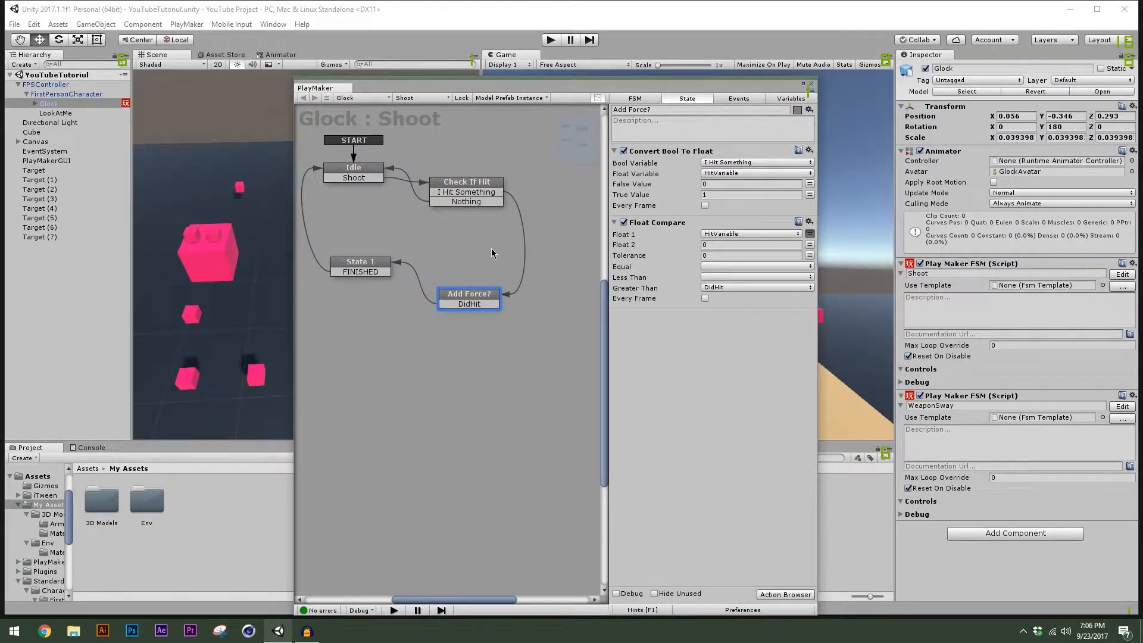
pyautogui.press('Delete')
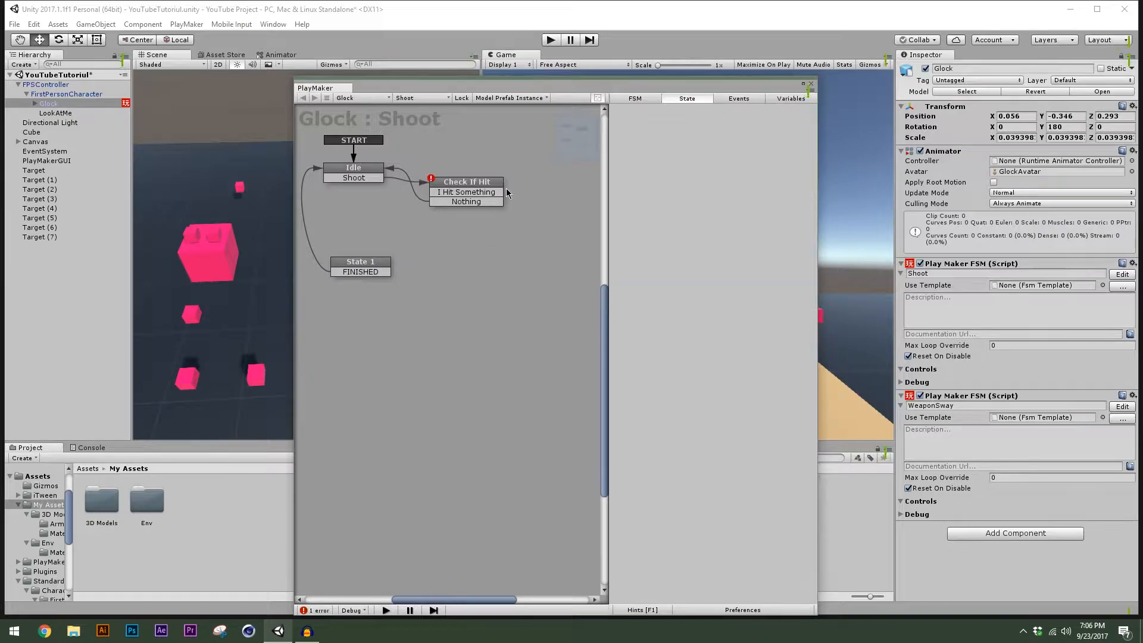
pyautogui.moveTo(498, 191); pyautogui.dragTo(388, 272)
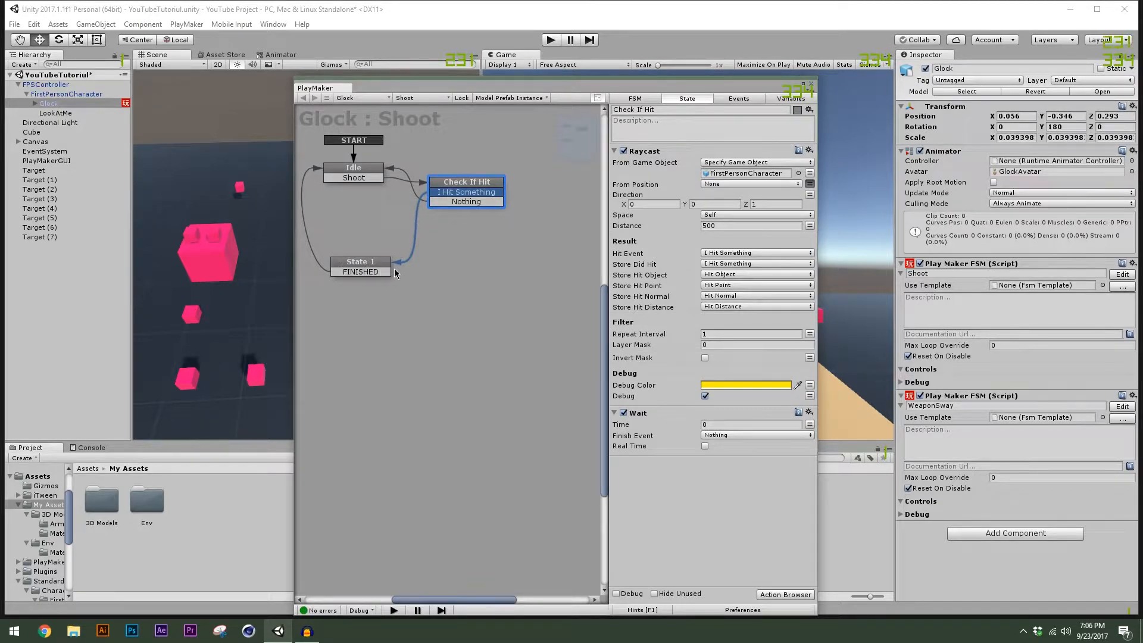
pyautogui.click(379, 272)
pyautogui.moveTo(364, 267); pyautogui.dragTo(395, 275)
# Move the PlayMaker window clear of the game view and run the game to test shooting the cubes.
pyautogui.moveTo(545, 91); pyautogui.dragTo(254, 87)
pyautogui.click(550, 40)
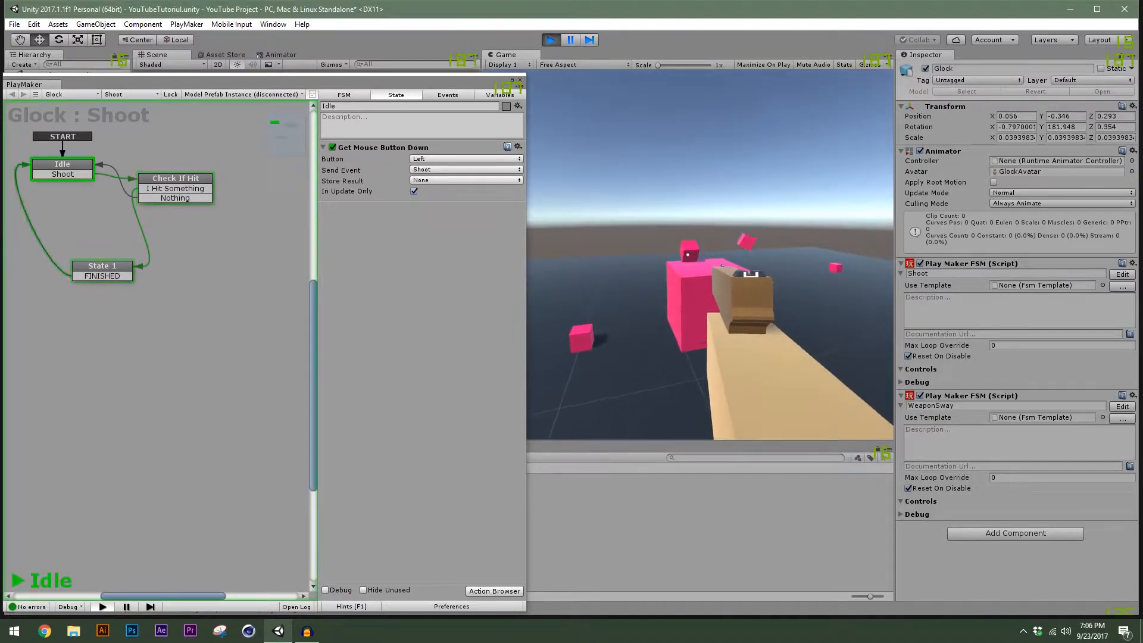
pyautogui.click(687, 255)
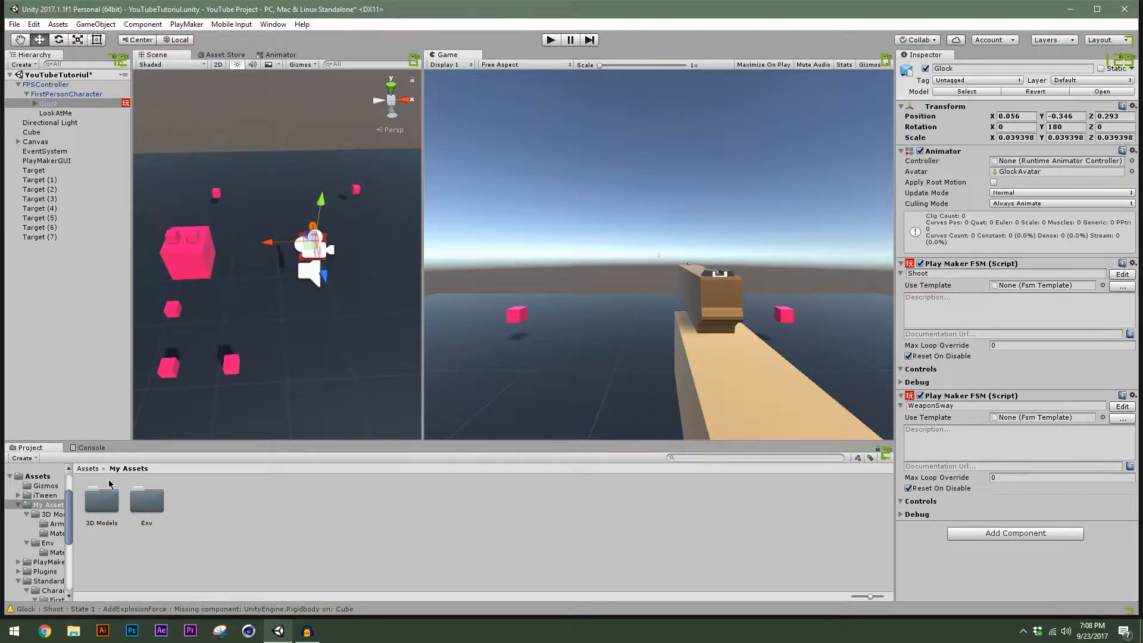
# Create an Animations folder in My Assets and move it into the 3D Models folder.
pyautogui.rightClick(188, 493)
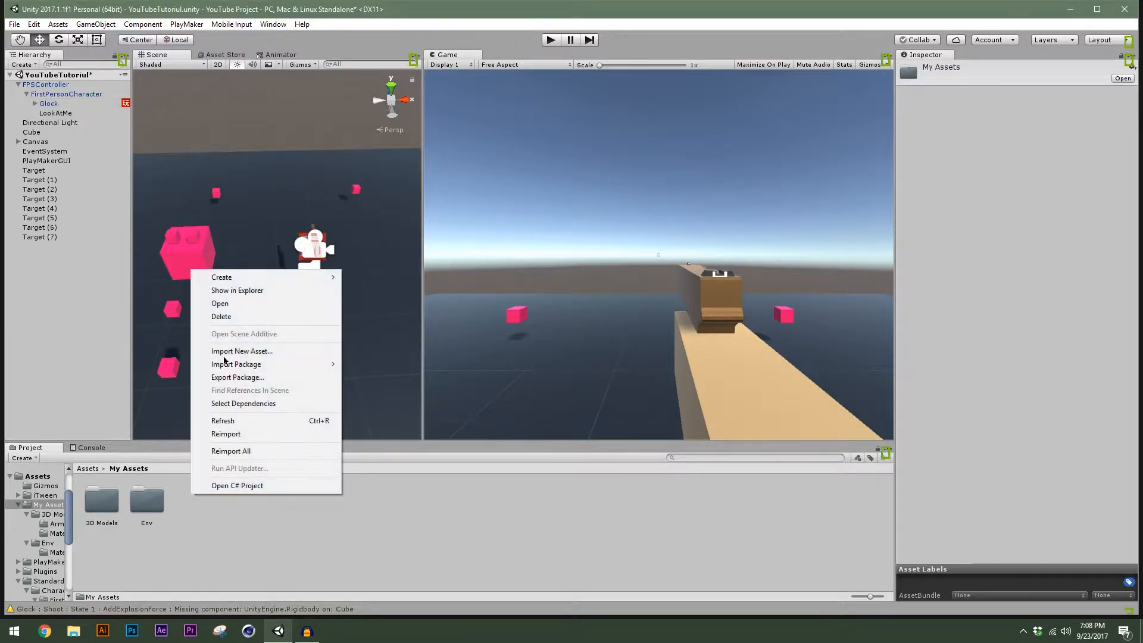
pyautogui.moveTo(245, 283)
pyautogui.click(90, 264)
pyautogui.write('A')
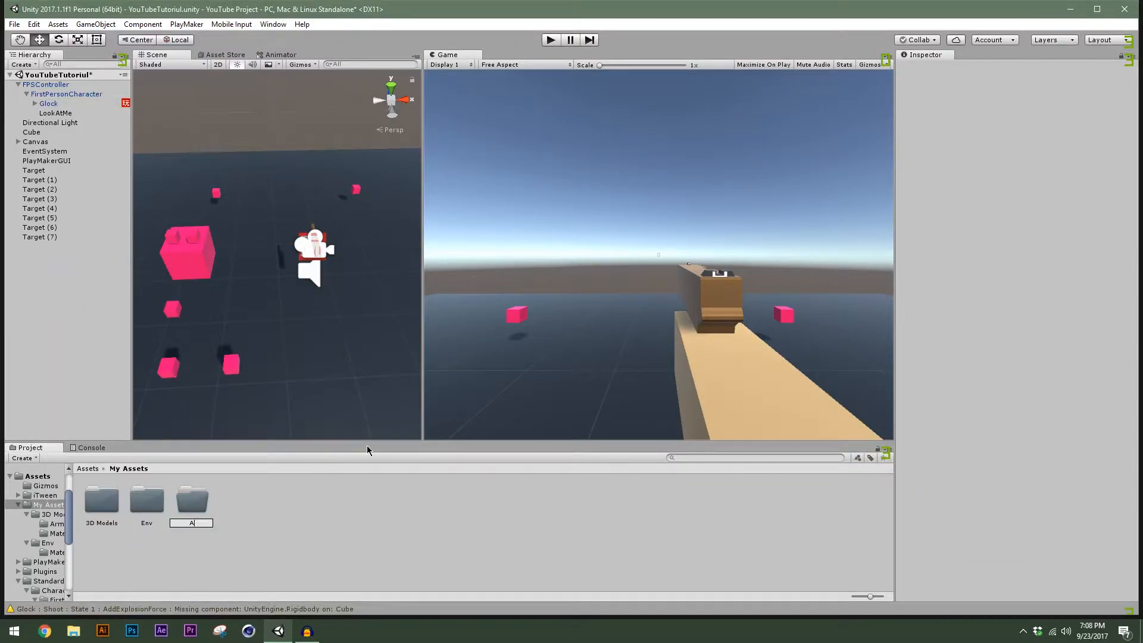
pyautogui.write('nimations')
pyautogui.press('Return')
pyautogui.moveTo(148, 501); pyautogui.dragTo(101, 509)
# Create a folder named Glock inside the 3D Models folder.
pyautogui.doubleClick(102, 507)
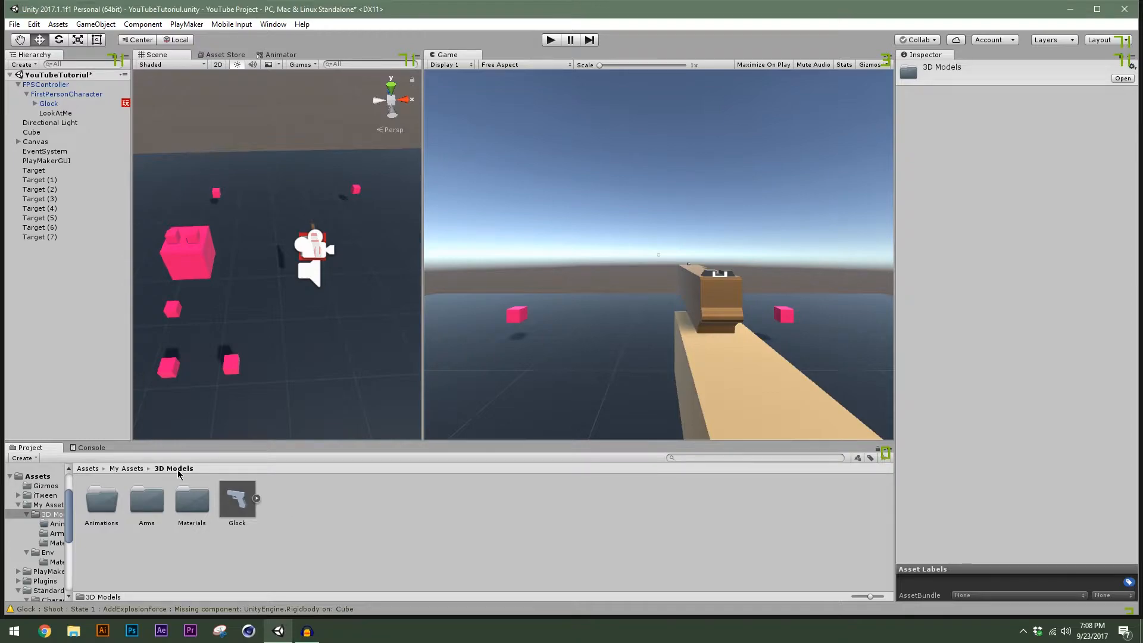
pyautogui.rightClick(282, 522)
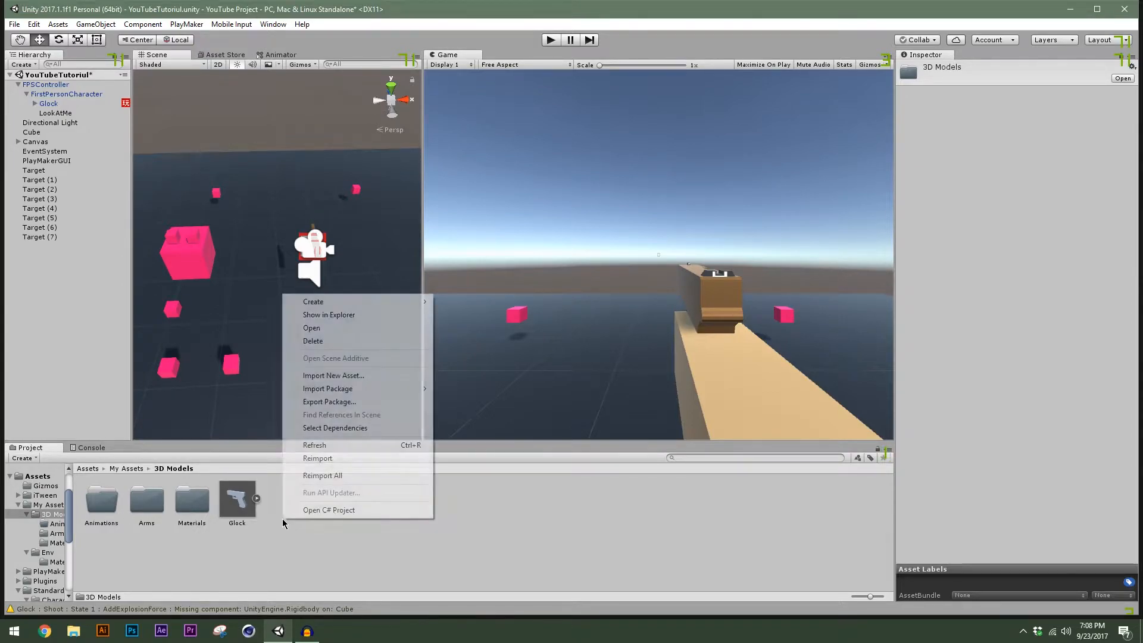
pyautogui.moveTo(338, 302)
pyautogui.click(178, 265)
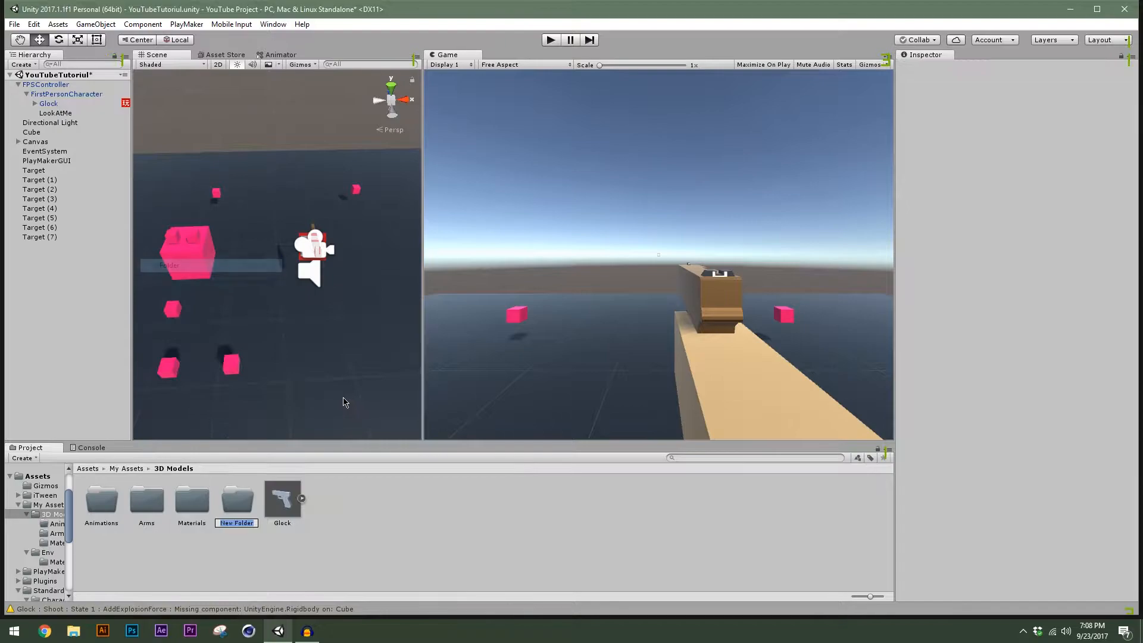
pyautogui.write('Glock')
pyautogui.press('Return')
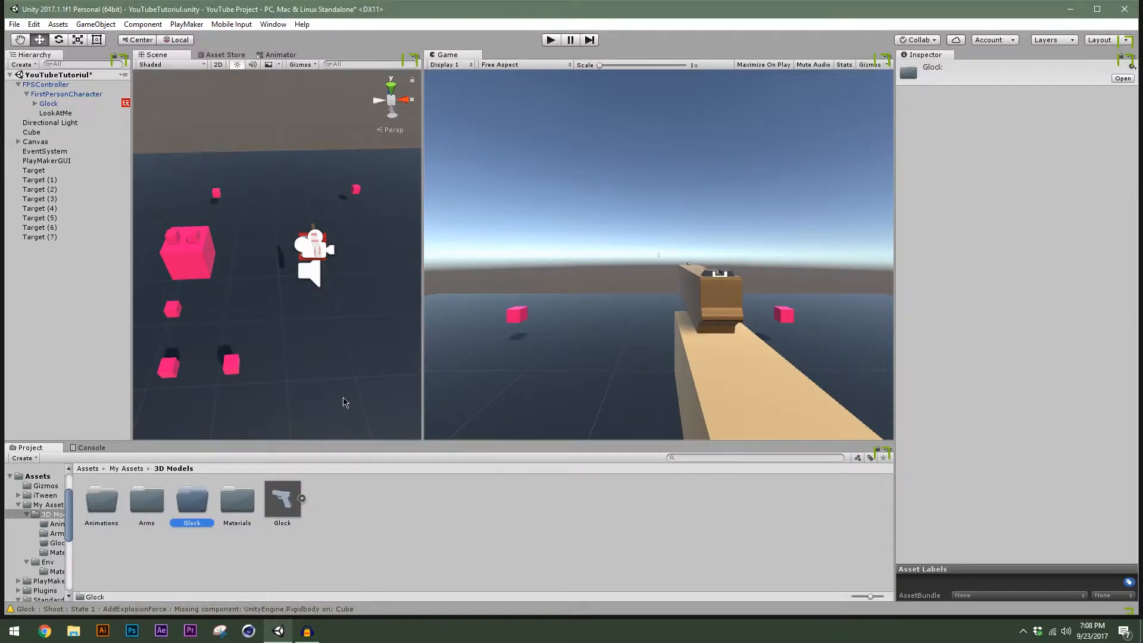
# Move the Glock model and the Materials, Arms and Animations folders into the new Glock folder.
pyautogui.click(280, 512)
pyautogui.keyDown('ctrl'); pyautogui.click(237, 507); pyautogui.keyUp('ctrl')
pyautogui.keyDown('ctrl'); pyautogui.click(153, 498); pyautogui.keyUp('ctrl')
pyautogui.moveTo(228, 497); pyautogui.dragTo(190, 508)
pyautogui.moveTo(115, 515); pyautogui.dragTo(145, 504)
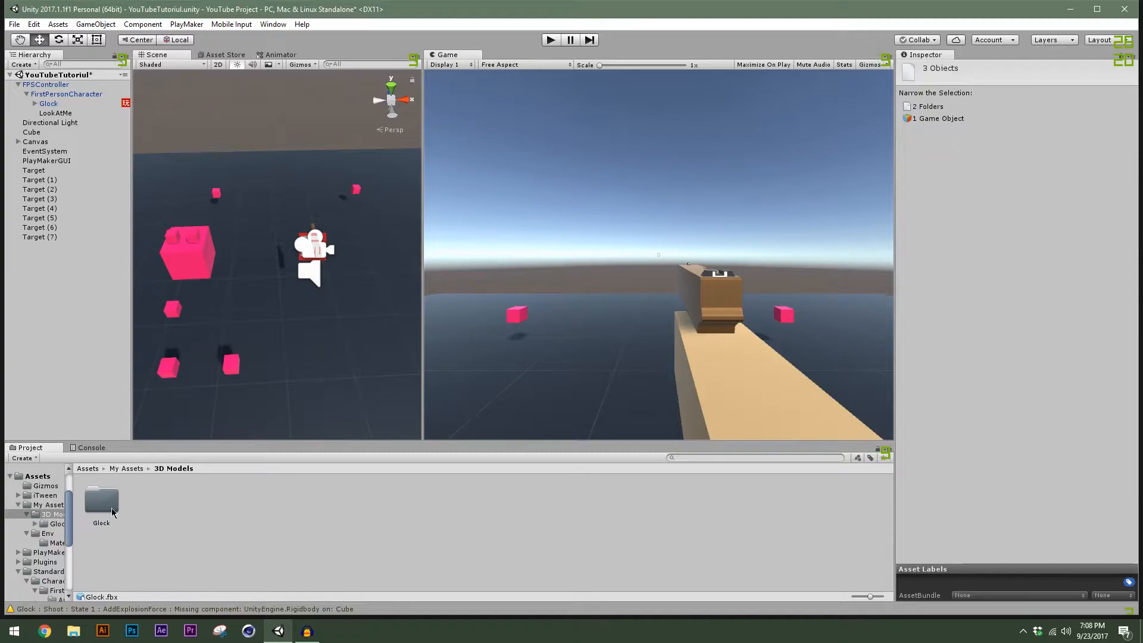
pyautogui.doubleClick(100, 502)
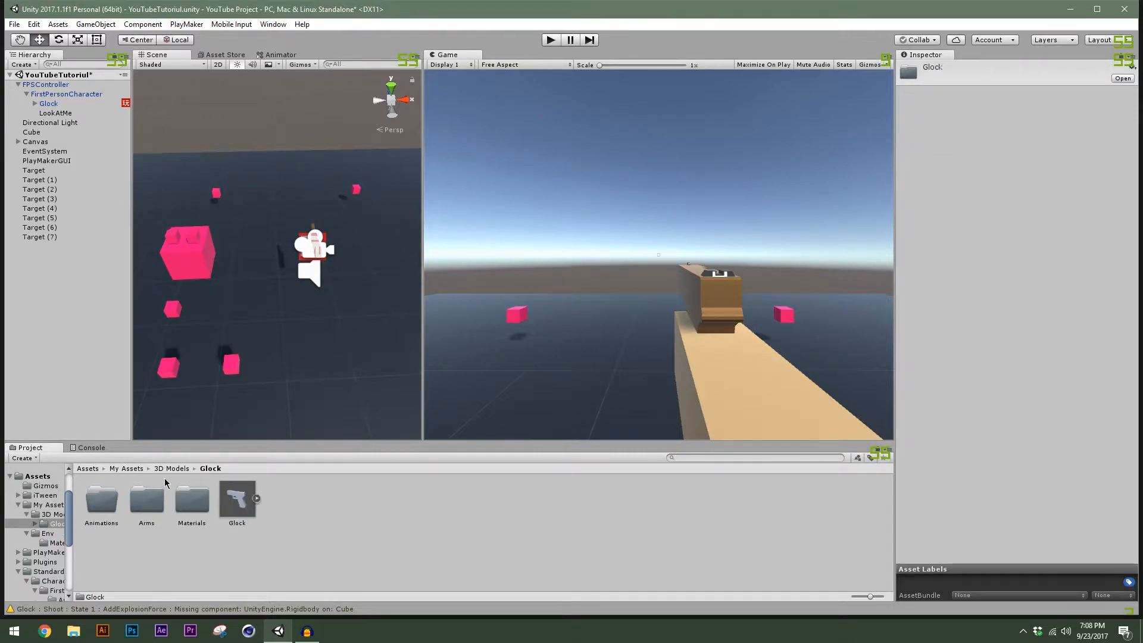
# Create a Weapons folder in 3D Models, move the Glock folder into it and open the moved folder.
pyautogui.click(171, 469)
pyautogui.rightClick(153, 511)
pyautogui.moveTo(199, 295)
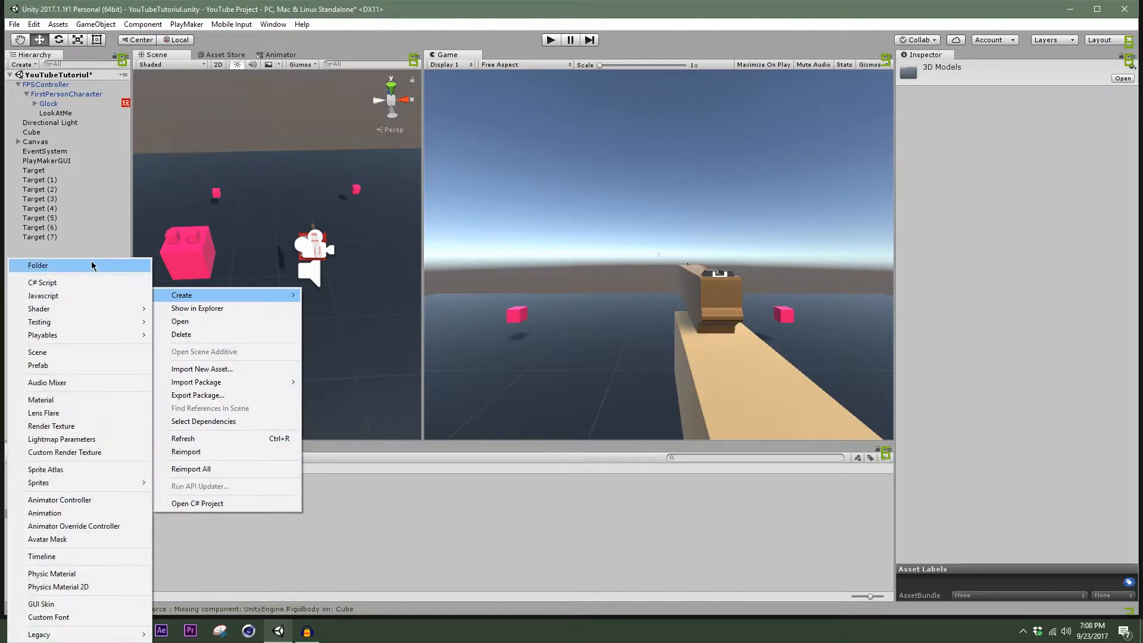
pyautogui.click(94, 266)
pyautogui.write('Weapons')
pyautogui.press('Return')
pyautogui.moveTo(100, 501); pyautogui.dragTo(148, 503)
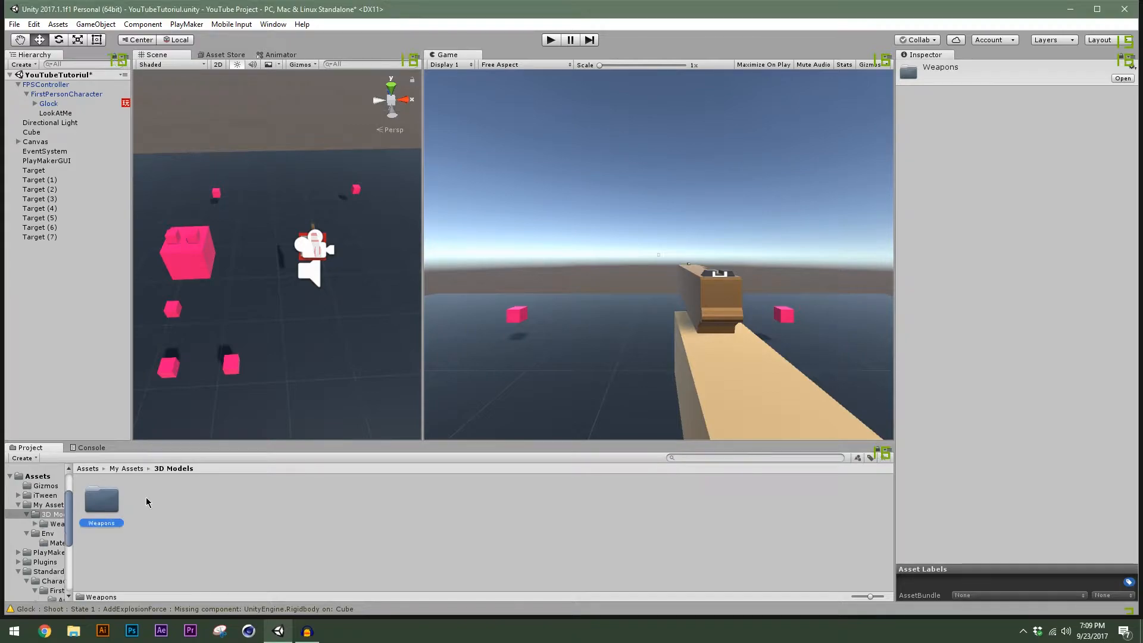
pyautogui.doubleClick(94, 507)
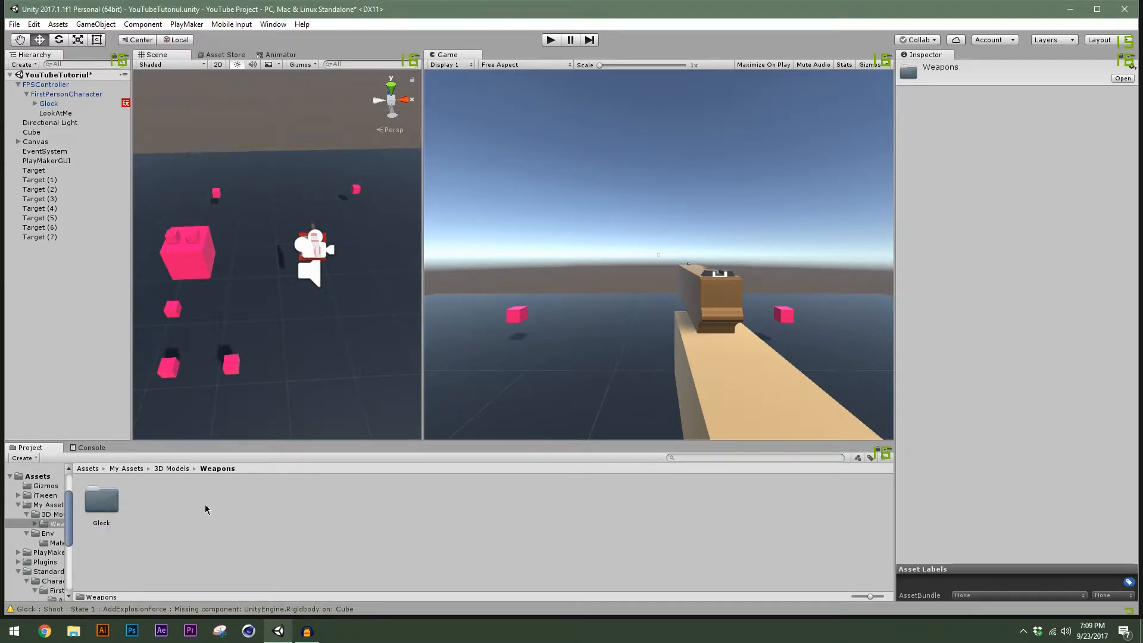
pyautogui.doubleClick(114, 506)
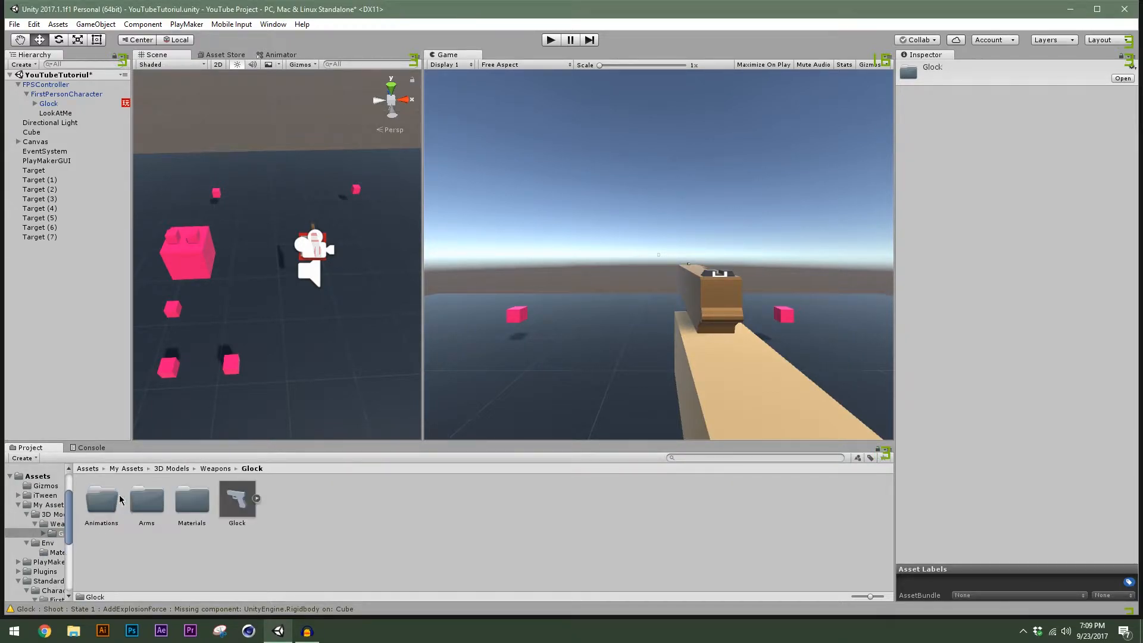
# Create an empty object from the Glock, move it directly under FirstPersonCharacter and make the Glock its child.
pyautogui.doubleClick(102, 500)
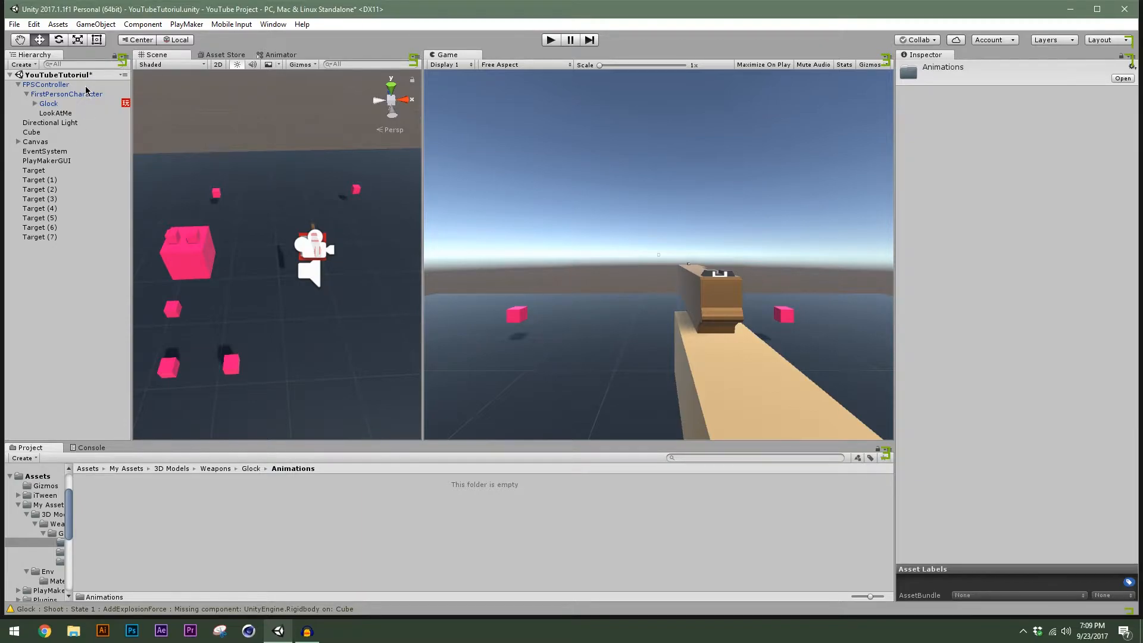
pyautogui.doubleClick(48, 104)
pyautogui.keyDown('alt'); pyautogui.moveTo(334, 250); pyautogui.dragTo(13, 112); pyautogui.keyUp('alt')
pyautogui.rightClick(54, 102)
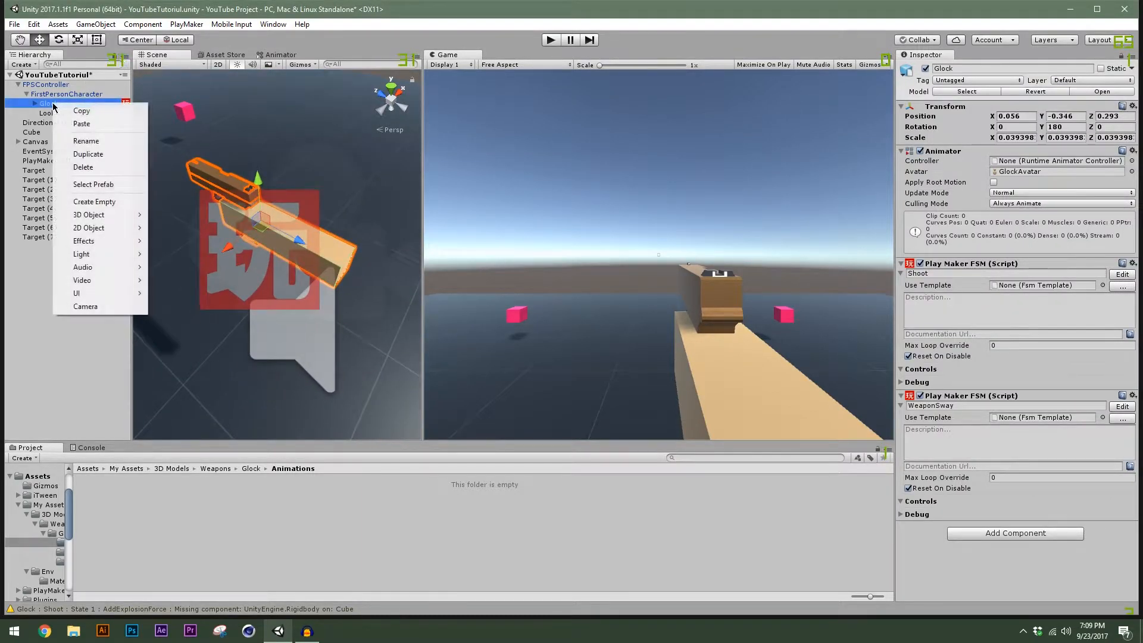
pyautogui.click(94, 201)
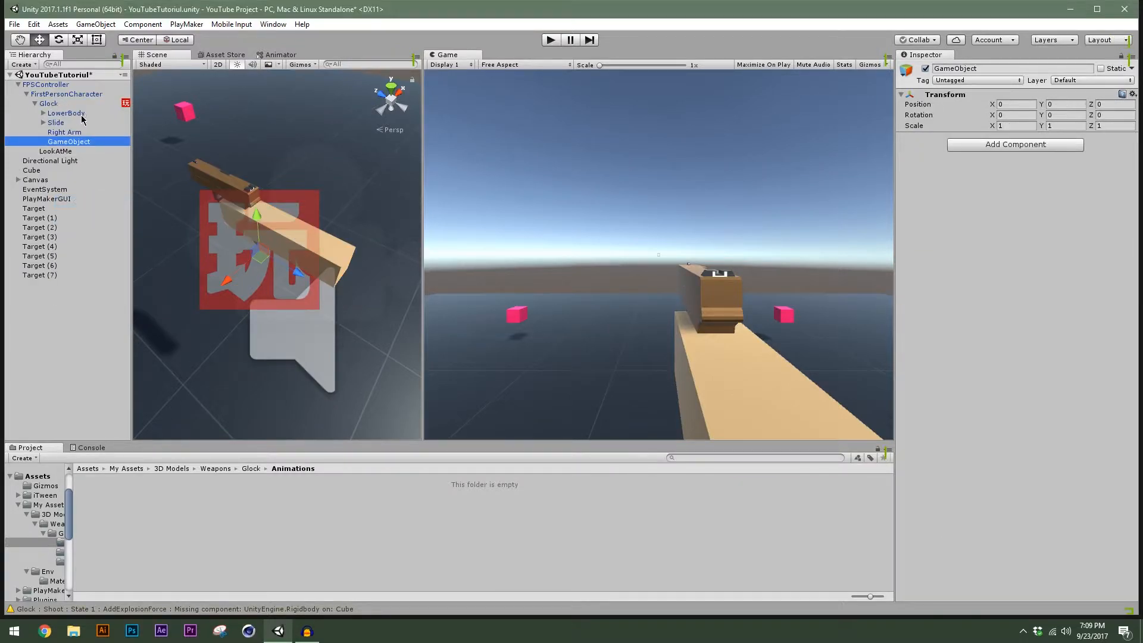
pyautogui.moveTo(68, 146); pyautogui.dragTo(61, 104)
pyautogui.click(52, 113)
pyautogui.click(35, 112)
pyautogui.click(60, 106)
# Rename the new empty parent object of the pistol as Glock.
pyautogui.keyDown('alt'); pyautogui.moveTo(178, 238); pyautogui.dragTo(278, 241); pyautogui.keyUp('alt')
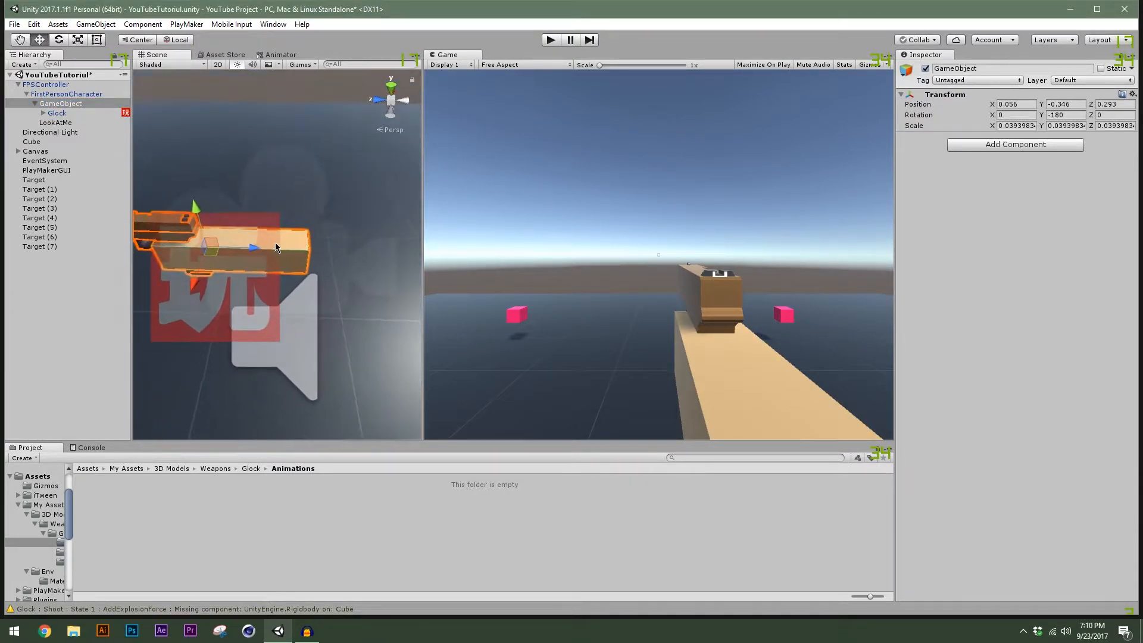
pyautogui.keyDown('alt'); pyautogui.moveTo(221, 266); pyautogui.dragTo(282, 252, button='middle'); pyautogui.keyUp('alt')
pyautogui.keyDown('alt'); pyautogui.moveTo(282, 253); pyautogui.dragTo(212, 225); pyautogui.keyUp('alt')
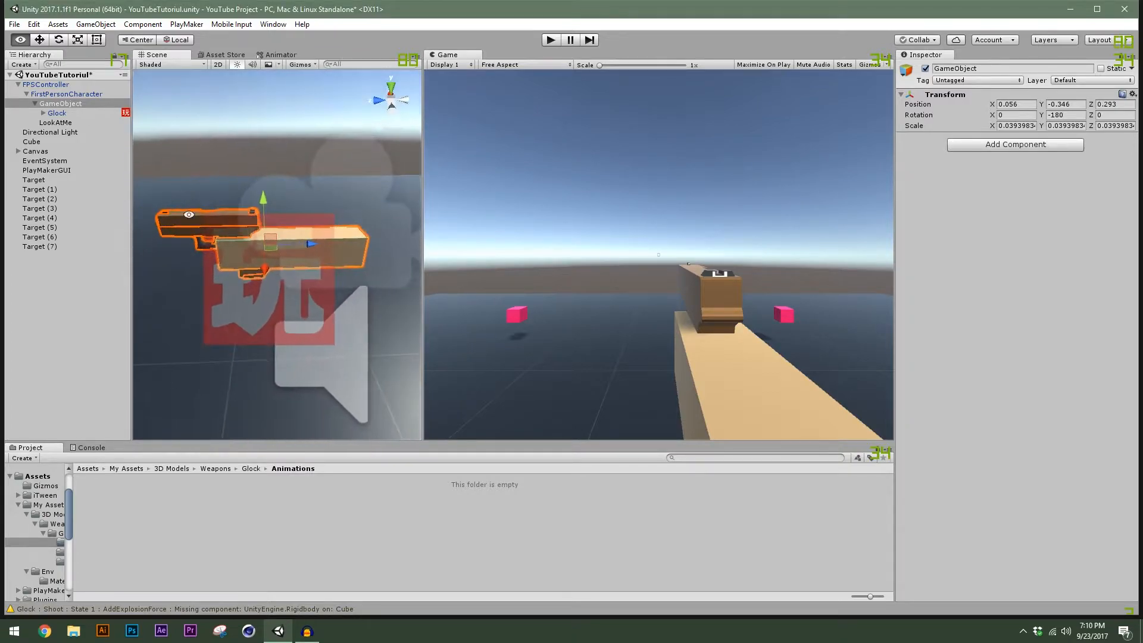
pyautogui.rightClick(63, 106)
pyautogui.click(83, 141)
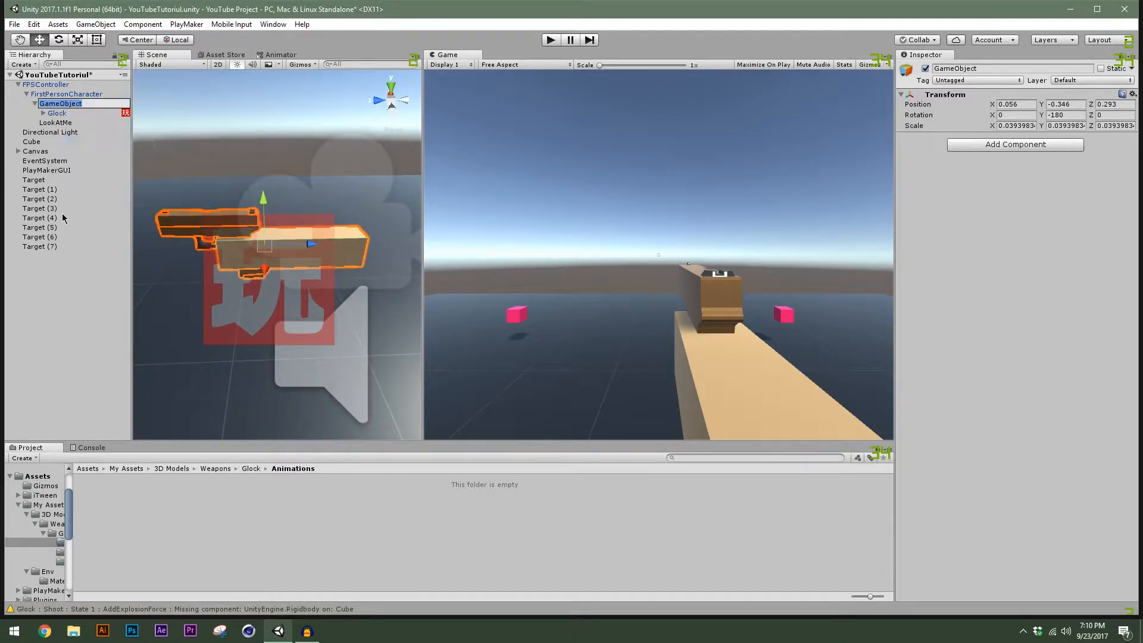
pyautogui.write('Glock')
pyautogui.press('Return')
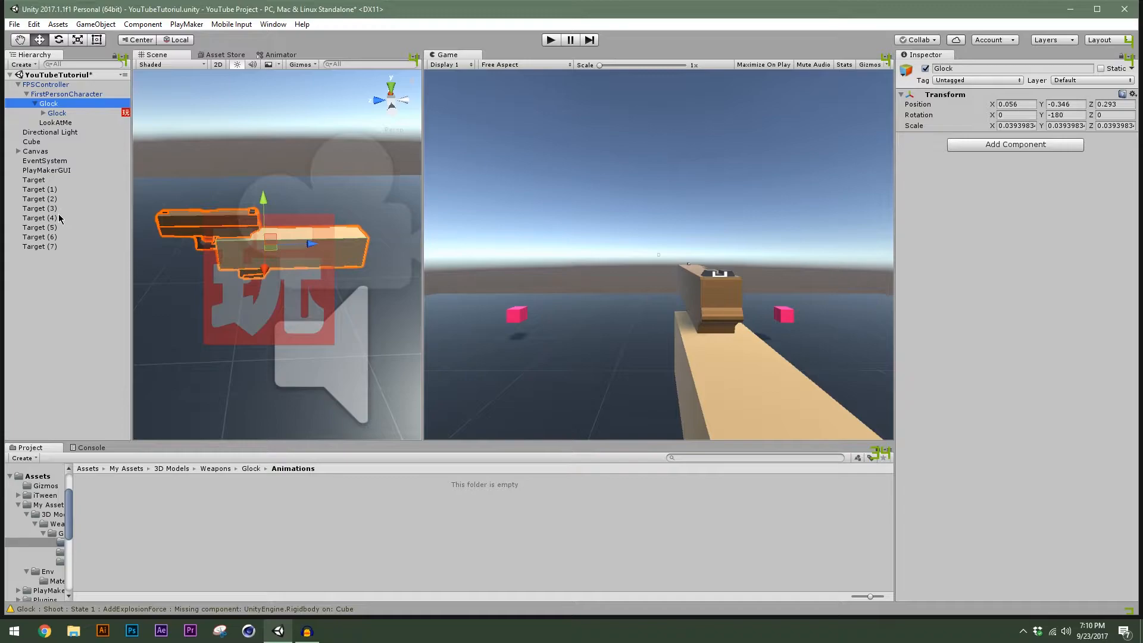
# Create an empty child object under the outer Glock object and name it Weapons.
pyautogui.rightClick(48, 308)
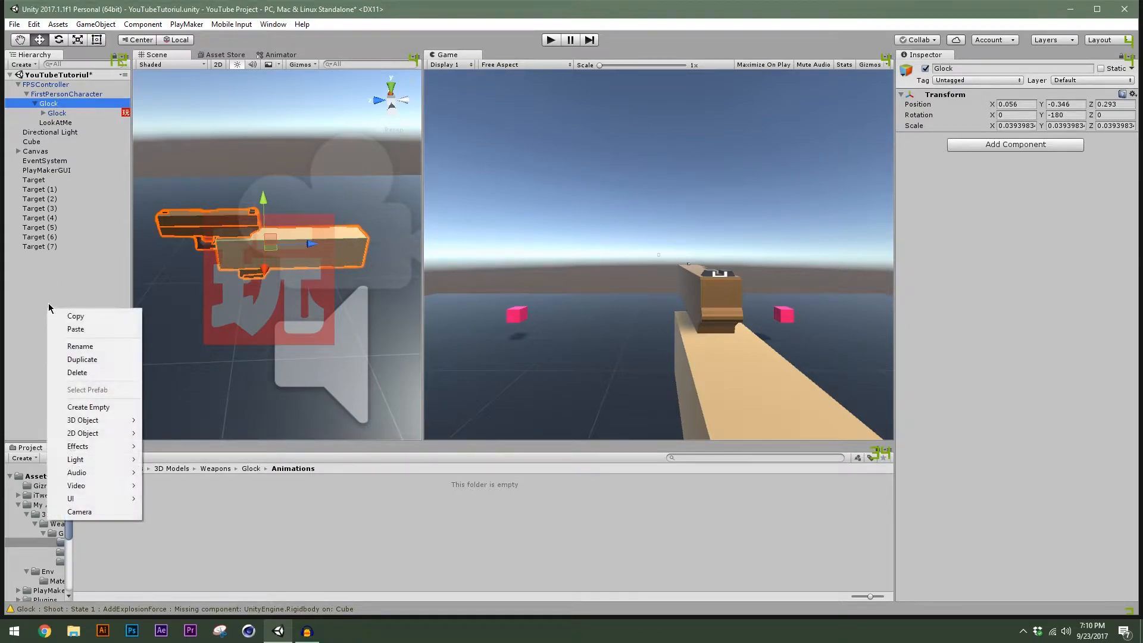
pyautogui.click(91, 408)
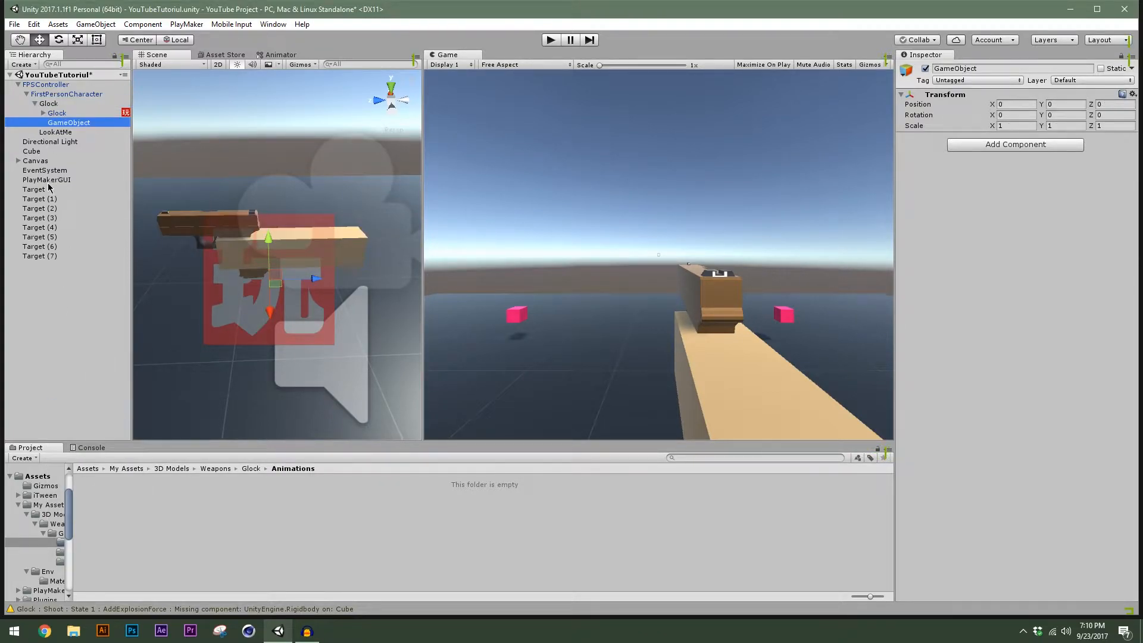
pyautogui.rightClick(57, 123)
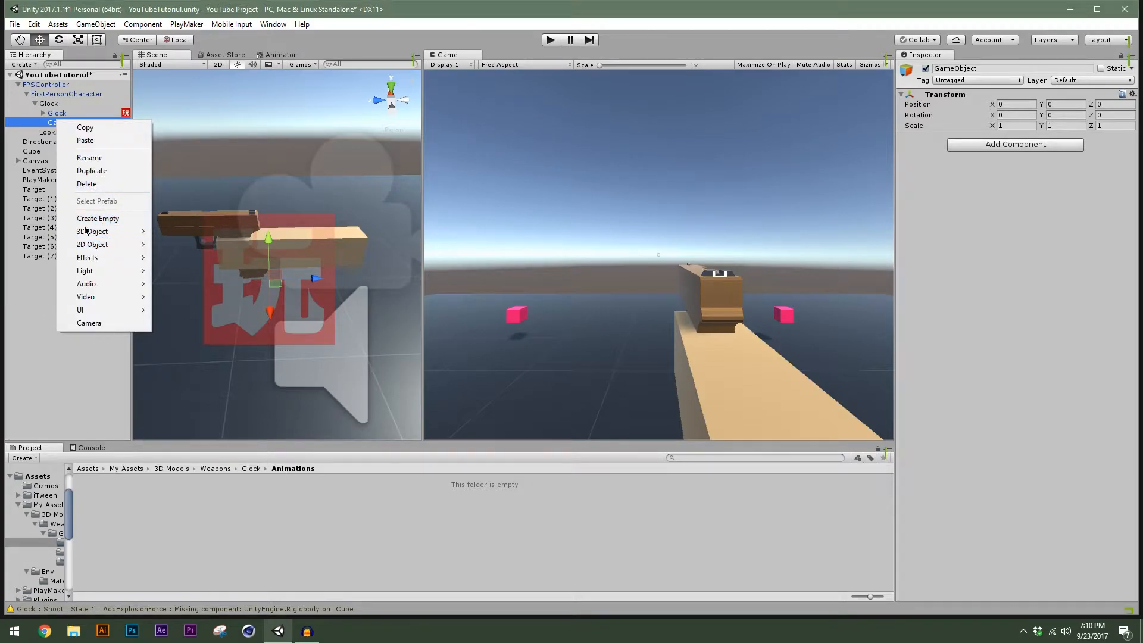
pyautogui.click(90, 157)
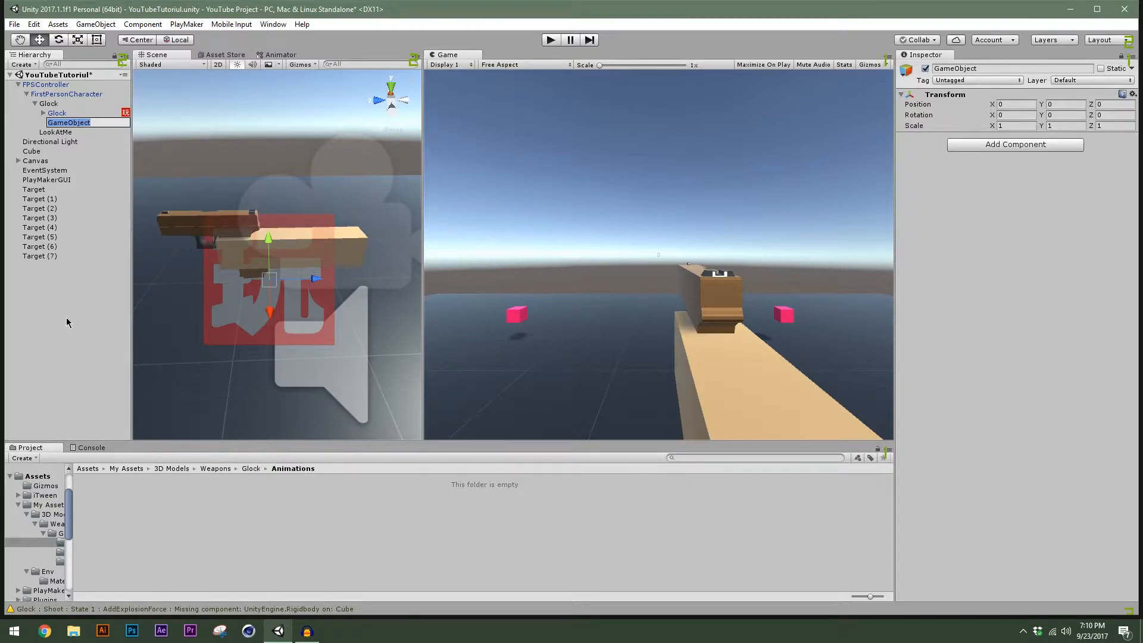
pyautogui.write('Weapomns')
pyautogui.press('BackSpace')
pyautogui.press('BackSpace')
pyautogui.write('ns')
pyautogui.press('Return')
# Move Weapons directly under FirstPersonCharacter and make the outer Glock object its child.
pyautogui.moveTo(73, 123); pyautogui.dragTo(68, 98)
pyautogui.keyDown('alt'); pyautogui.moveTo(257, 287); pyautogui.dragTo(398, 250); pyautogui.keyUp('alt')
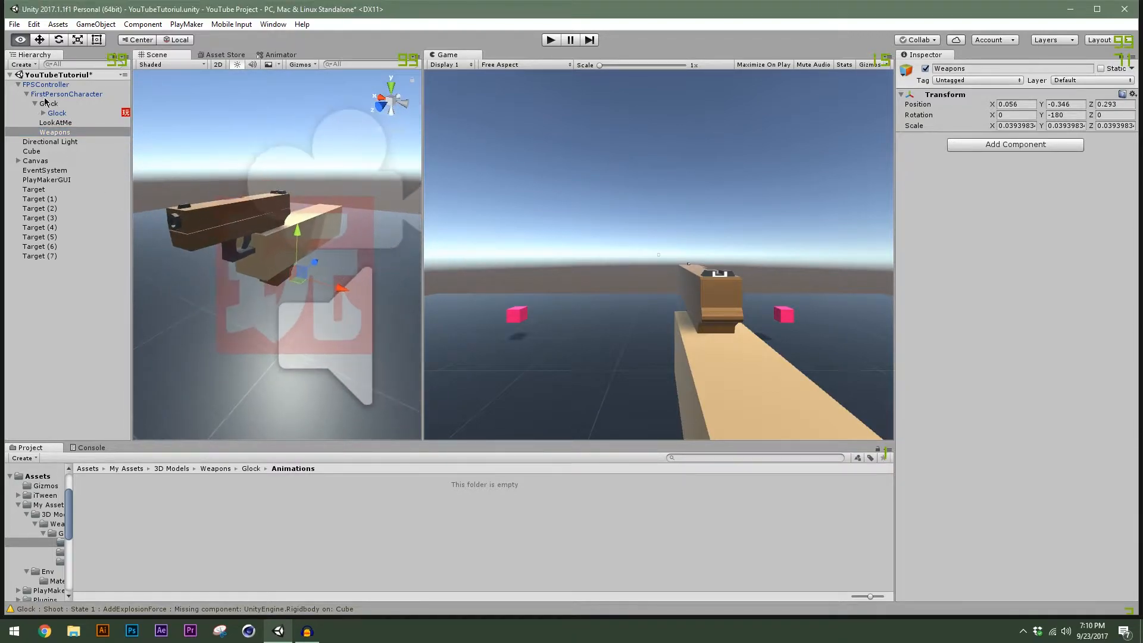
pyautogui.moveTo(55, 105); pyautogui.dragTo(60, 134)
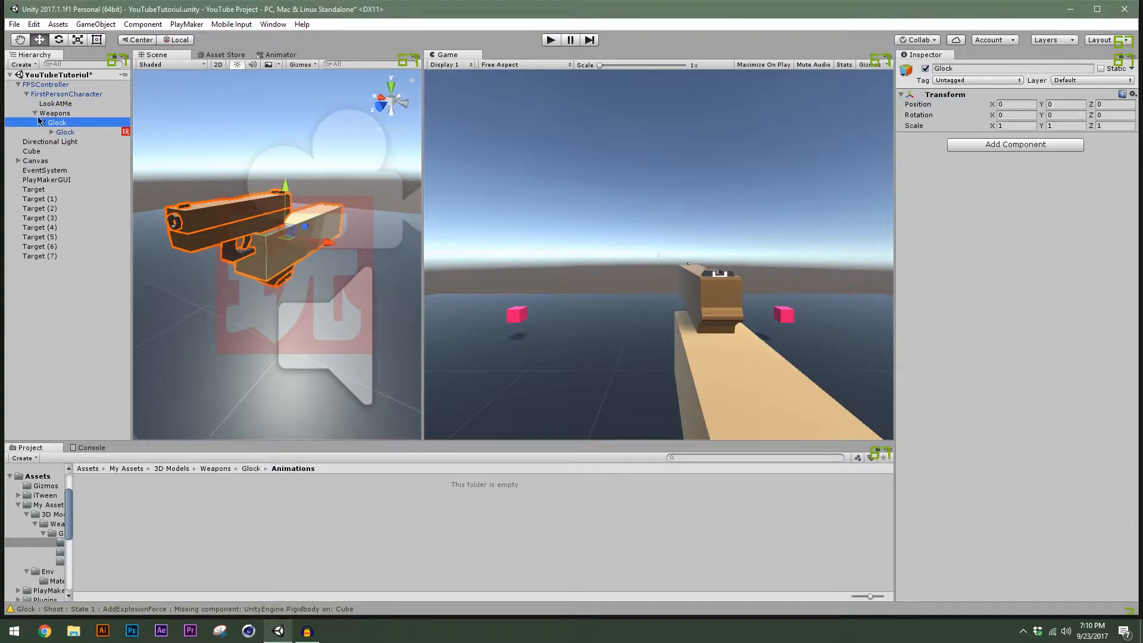
pyautogui.click(35, 113)
# Examine the FirstPersonCharacter hierarchy, checking the LookAtMe, Weapons and outer Glock objects in the scene.
pyautogui.click(49, 95)
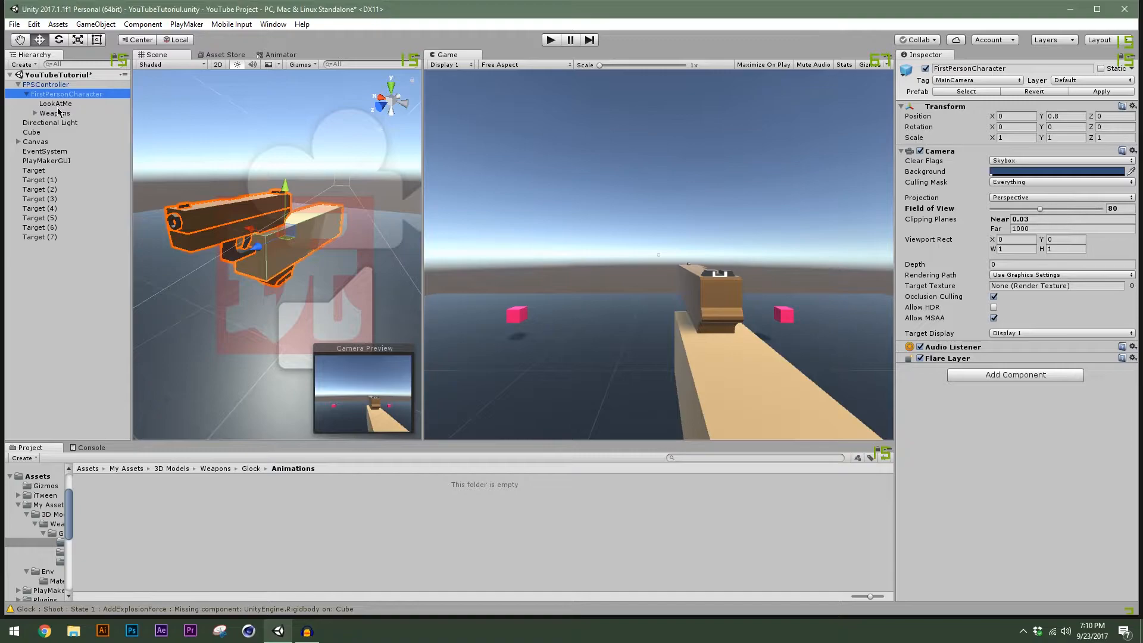
pyautogui.click(56, 104)
pyautogui.keyDown('alt'); pyautogui.moveTo(319, 213); pyautogui.dragTo(510, 272); pyautogui.keyUp('alt')
pyautogui.moveTo(299, 257); pyautogui.dragTo(381, 261, button='middle')
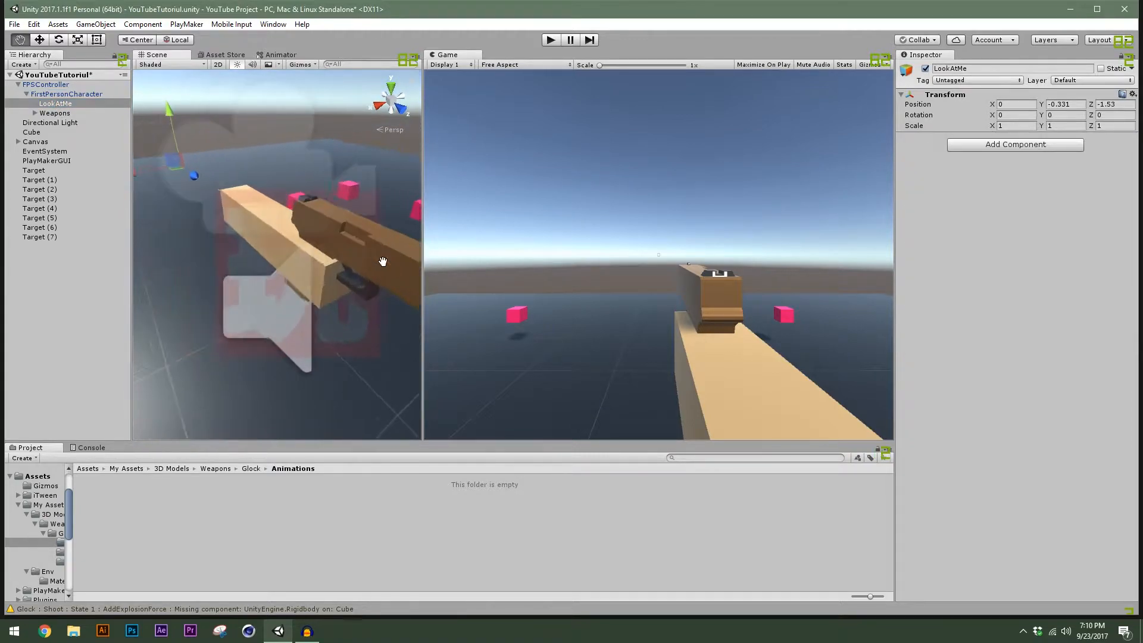
pyautogui.scroll(-5, 380, 260)
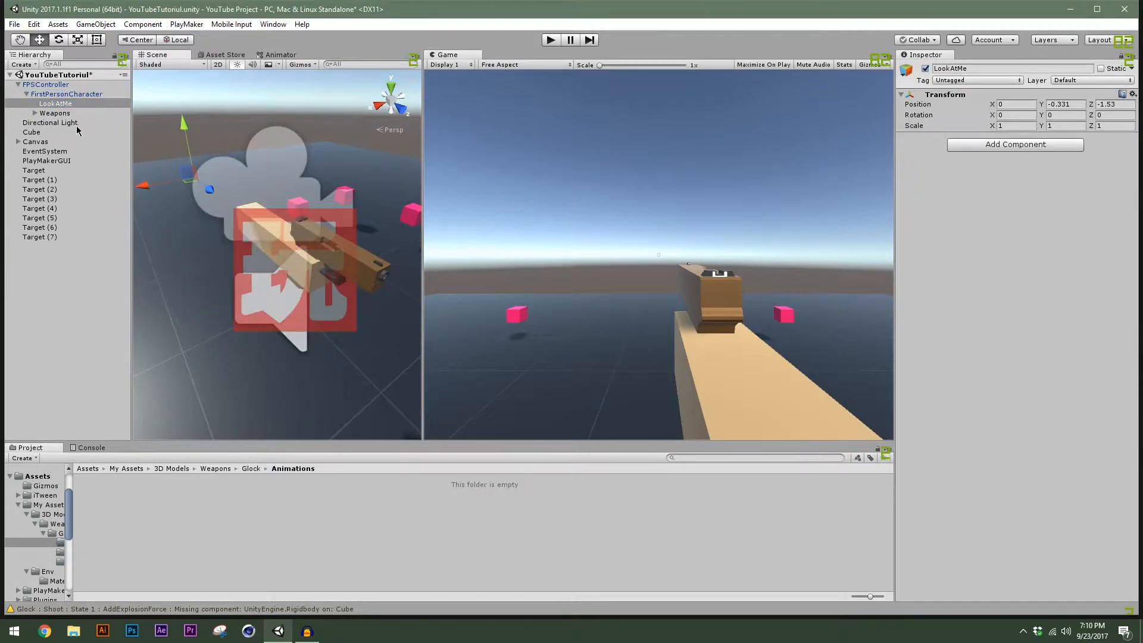
pyautogui.click(59, 113)
pyautogui.keyDown('alt'); pyautogui.moveTo(361, 289); pyautogui.dragTo(297, 284); pyautogui.keyUp('alt')
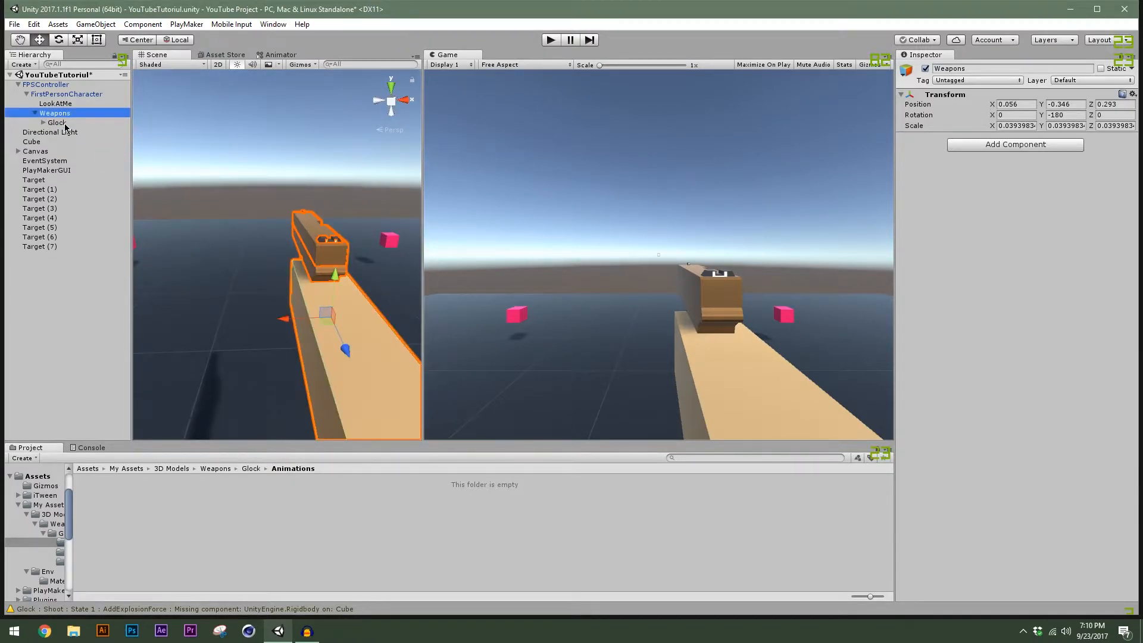
pyautogui.click(46, 123)
pyautogui.keyDown('alt'); pyautogui.moveTo(265, 289); pyautogui.dragTo(235, 247); pyautogui.keyUp('alt')
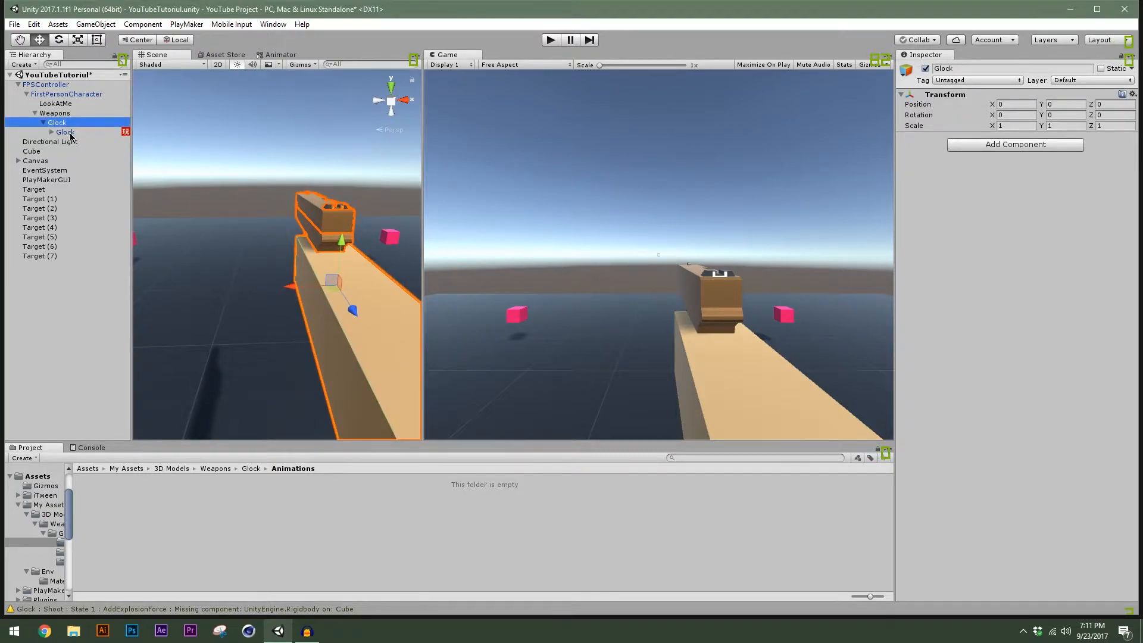
# Duplicate the Right Arm inside the Glock model and move the copy along X to about 5.47, on the pistol's left side.
pyautogui.click(51, 132)
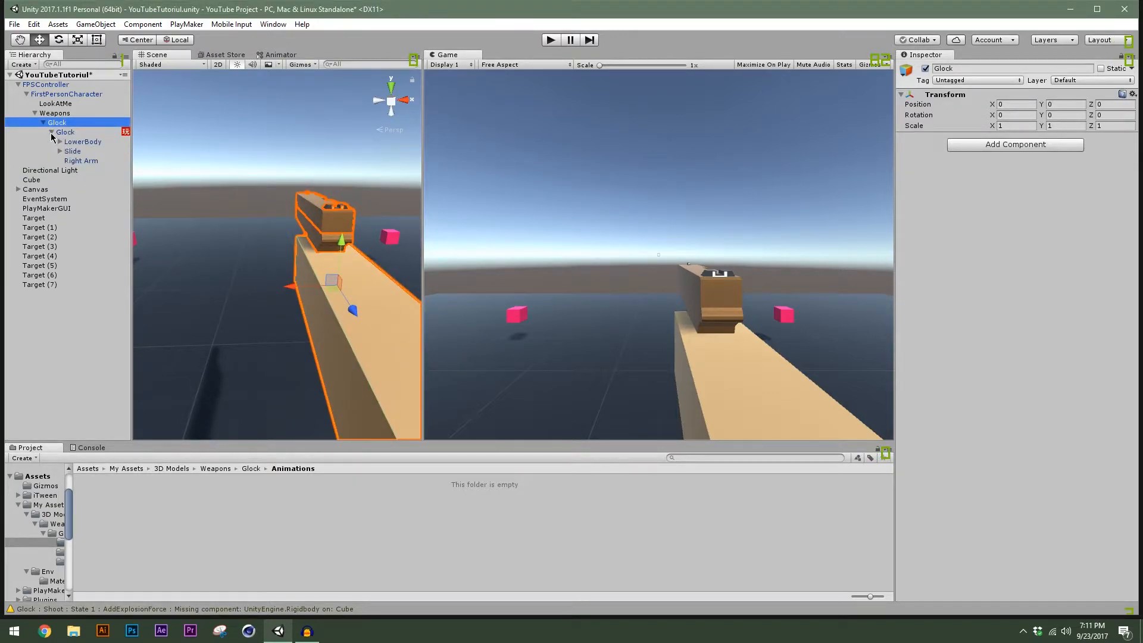
pyautogui.click(80, 161)
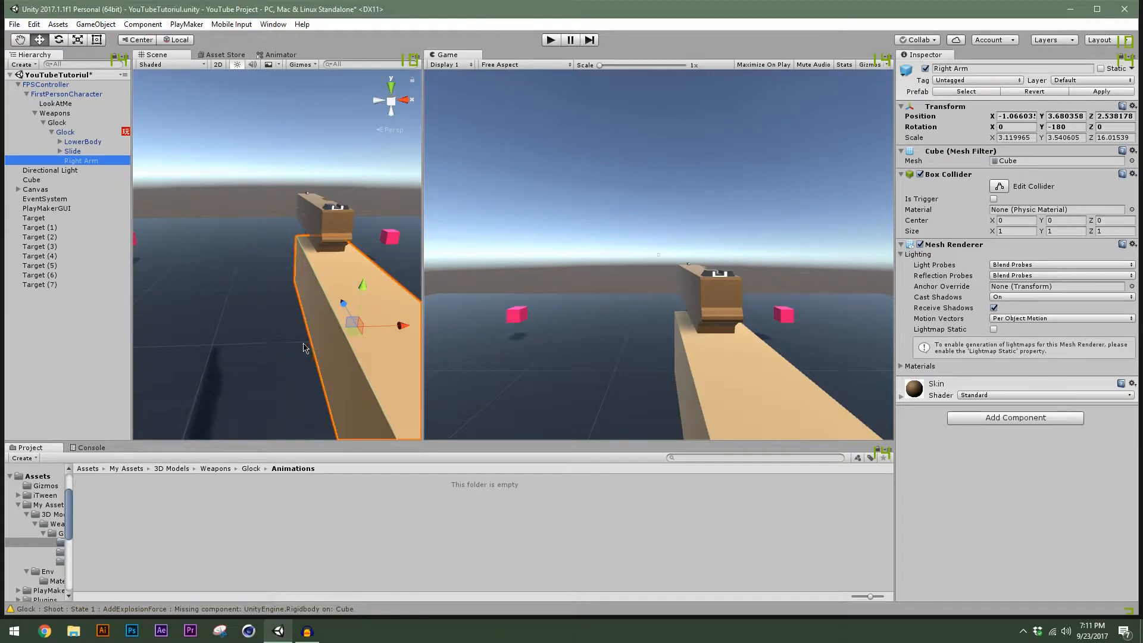
pyautogui.hotkey('ctrl', 'd')
pyautogui.moveTo(398, 323); pyautogui.dragTo(244, 329)
# Move Right Arm directly under the outer Glock object and make the Glock model its child.
pyautogui.click(95, 171)
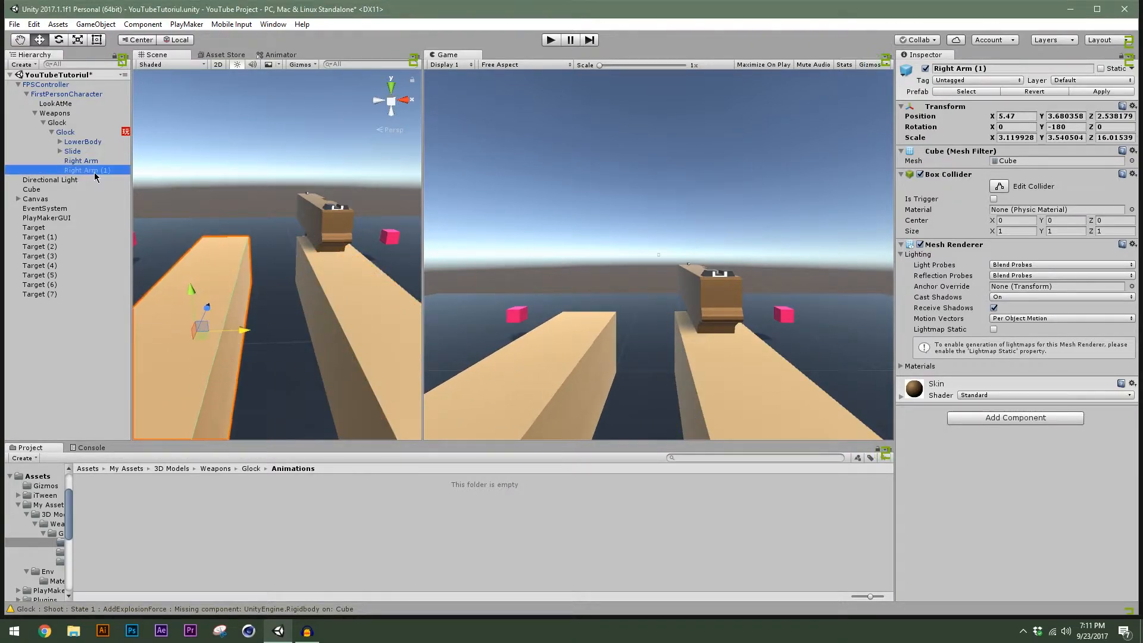
pyautogui.moveTo(85, 164)
pyautogui.mouseDown()
pyautogui.moveTo(64, 120)
pyautogui.moveTo(72, 170)
pyautogui.mouseUp()
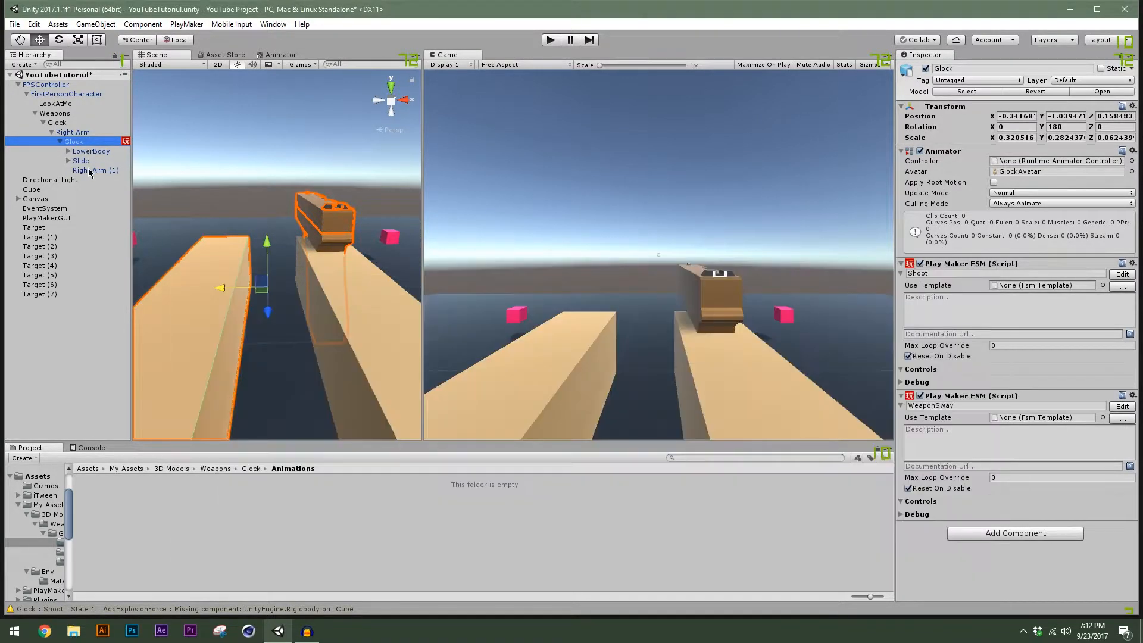
# Rename the duplicated arm as Left Arm and move it directly under the outer Glock object.
pyautogui.rightClick(90, 173)
pyautogui.click(119, 207)
pyautogui.write('Left Arms')
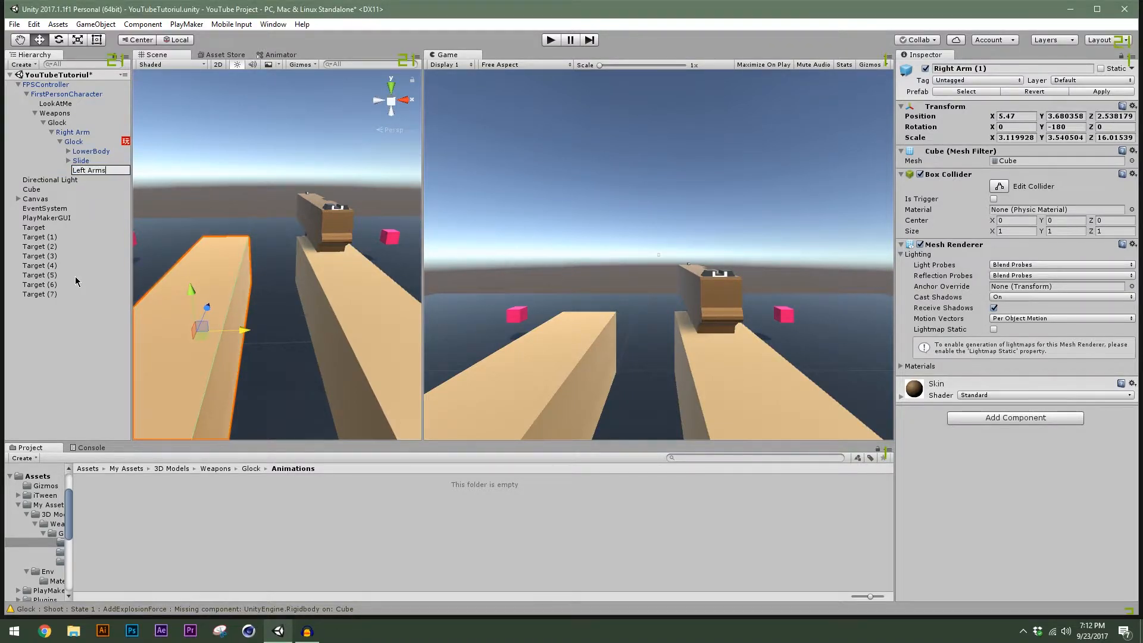
pyautogui.press('Return')
pyautogui.moveTo(83, 167); pyautogui.dragTo(65, 124)
pyautogui.click(52, 132)
# Deactivate the Left Arm object under the outer Glock object.
pyautogui.click(59, 123)
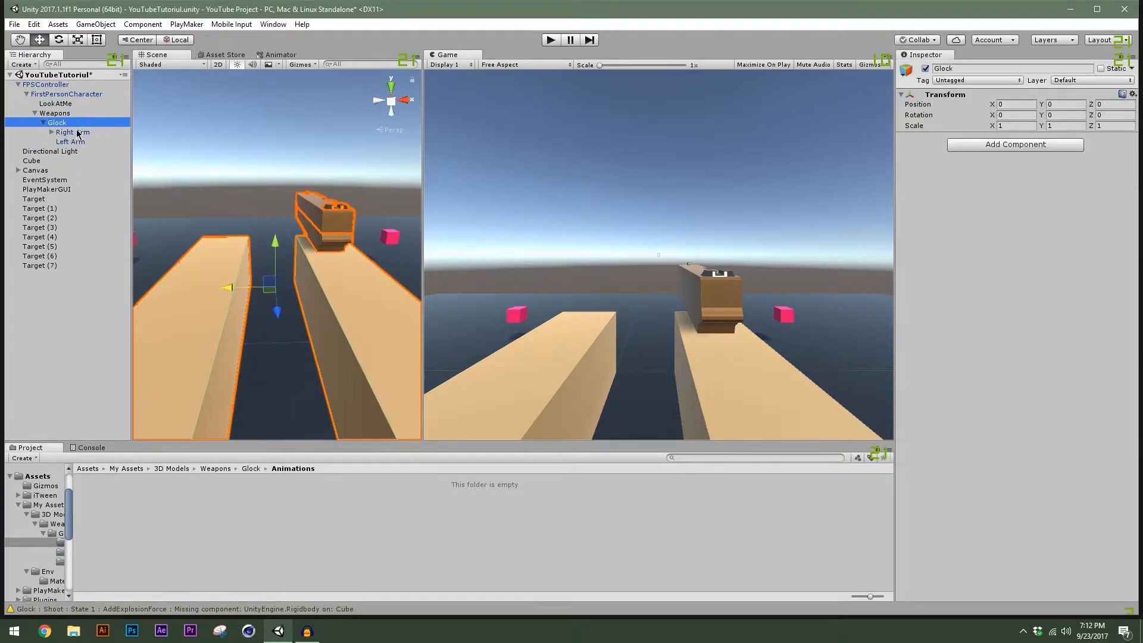
pyautogui.click(77, 141)
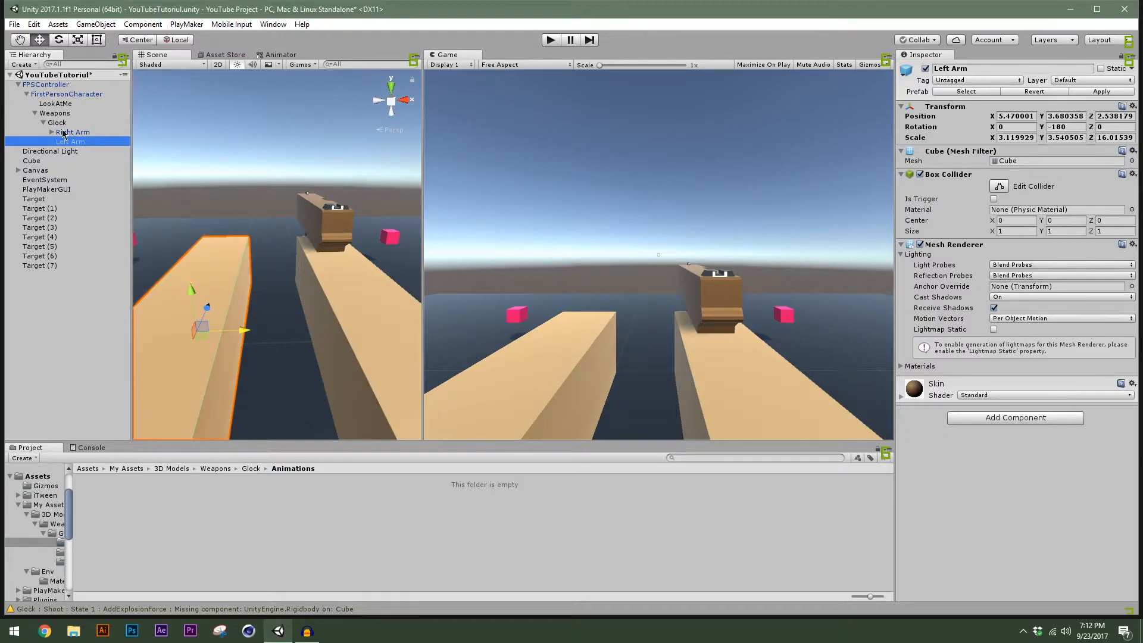
pyautogui.click(61, 123)
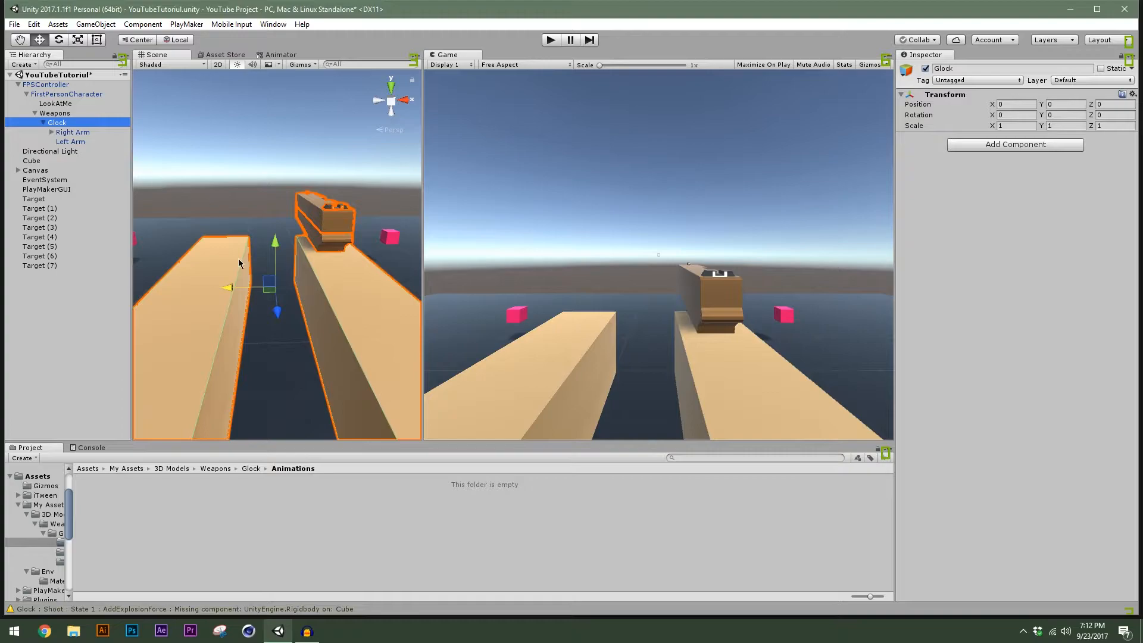
pyautogui.click(79, 143)
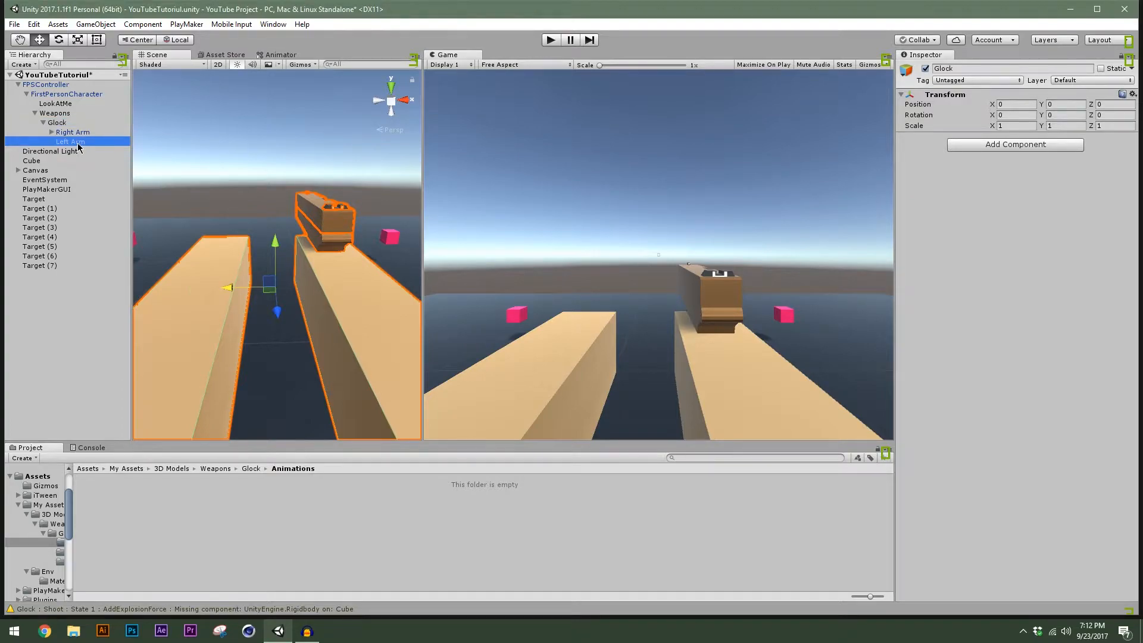
pyautogui.click(924, 69)
pyautogui.click(307, 306)
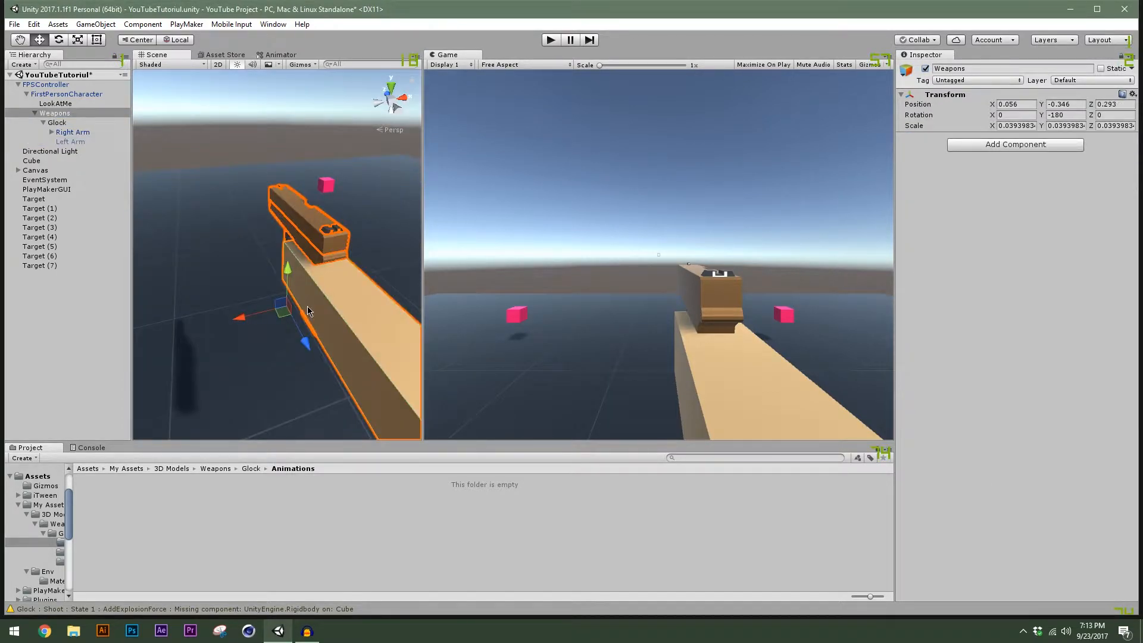
pyautogui.keyDown('alt'); pyautogui.moveTo(303, 310); pyautogui.dragTo(370, 301); pyautogui.keyUp('alt')
pyautogui.scroll(-2, 324, 313)
pyautogui.scroll(6, 305, 314)
pyautogui.moveTo(275, 303)
pyautogui.keyDown('alt'); pyautogui.mouseDown()
pyautogui.moveTo(526, 307)
pyautogui.moveTo(690, 234)
pyautogui.moveTo(282, 259)
pyautogui.moveTo(256, 287)
pyautogui.moveTo(294, 285)
pyautogui.moveTo(281, 295)
pyautogui.mouseUp(); pyautogui.keyUp('alt')
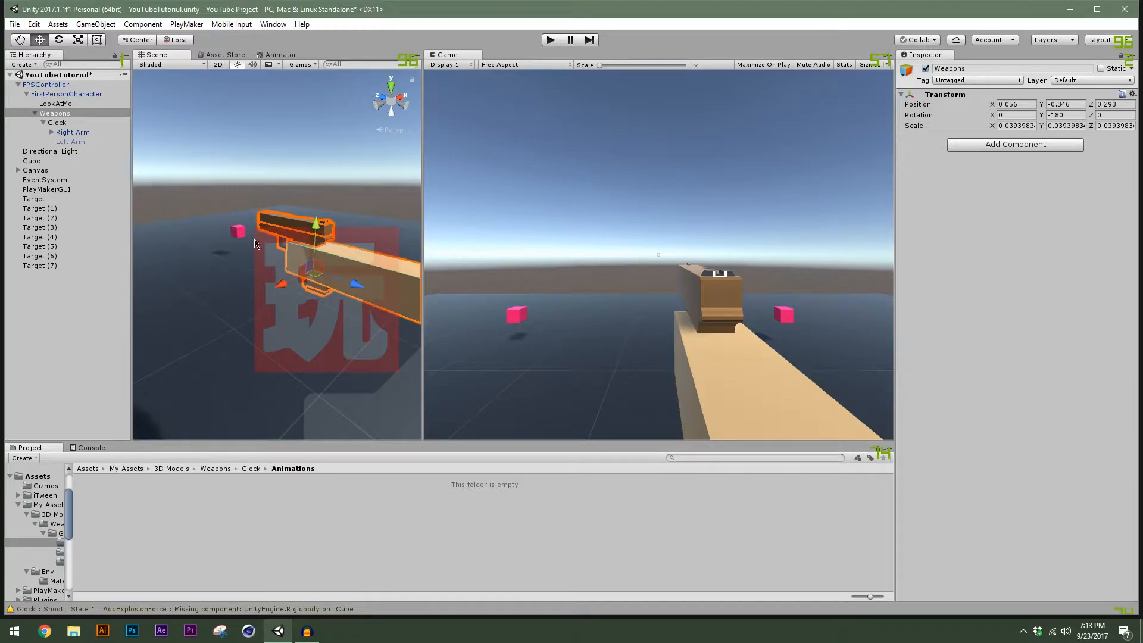
pyautogui.keyDown('alt'); pyautogui.moveTo(342, 273); pyautogui.dragTo(269, 266); pyautogui.keyUp('alt')
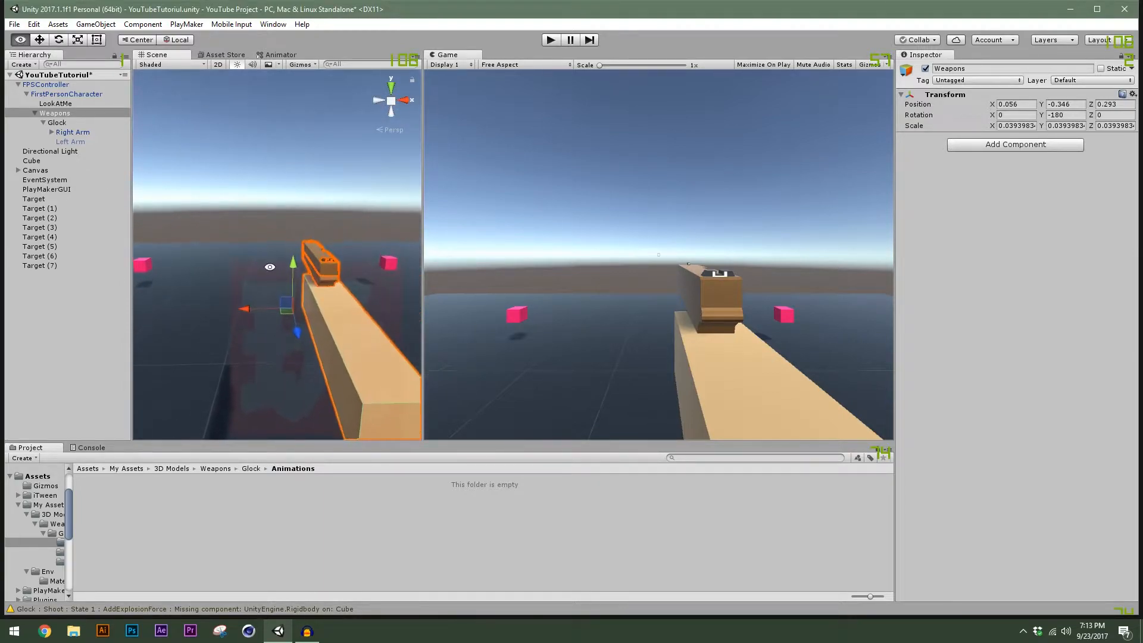
pyautogui.scroll(2, 299, 256)
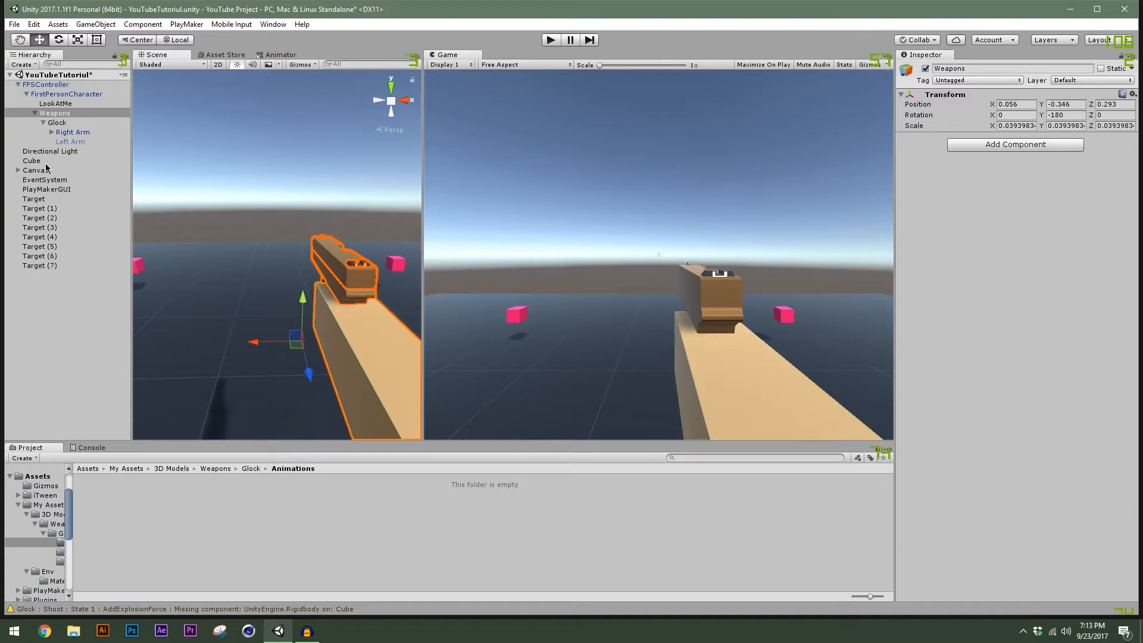
# Create an animation clip named ads for the outer Glock object in its Animations folder.
pyautogui.click(68, 123)
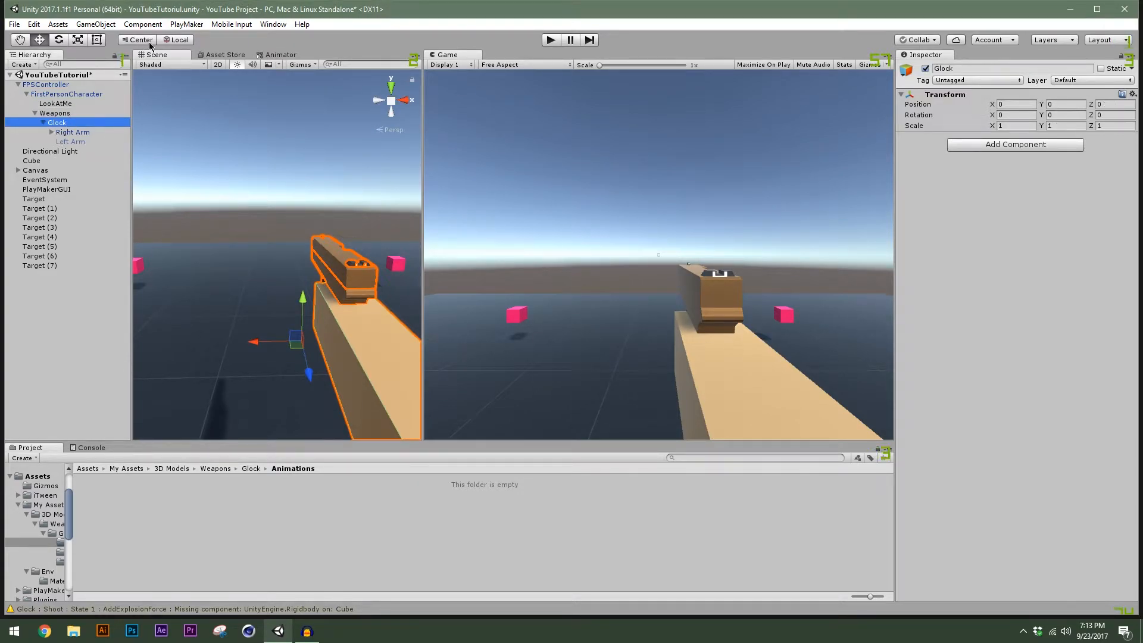
pyautogui.click(272, 25)
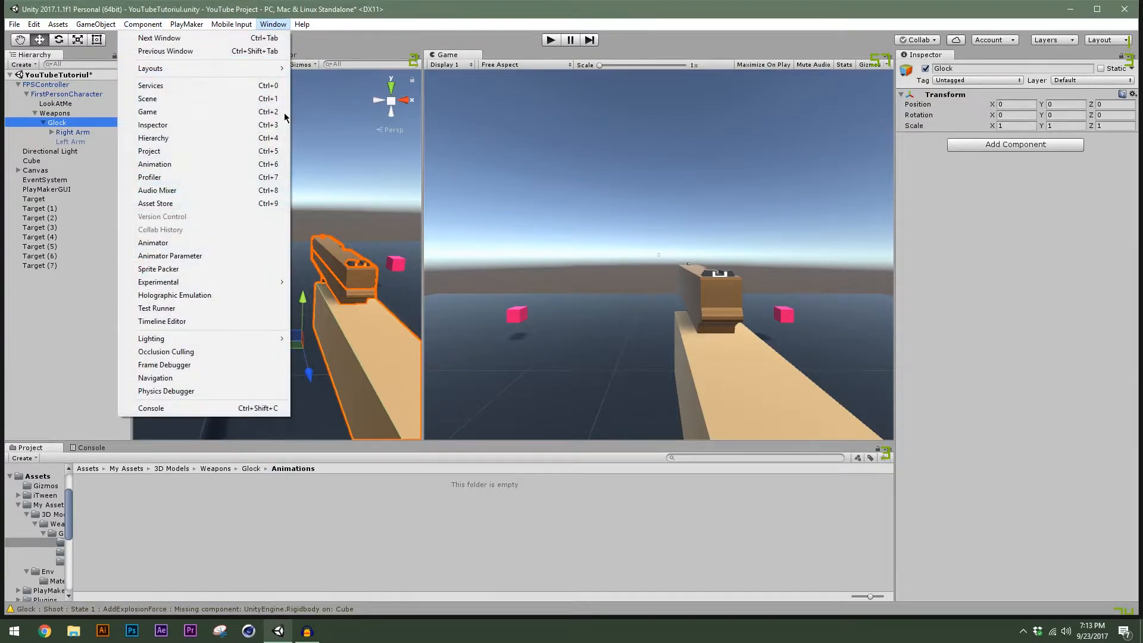
pyautogui.click(182, 165)
pyautogui.moveTo(388, 387)
pyautogui.mouseDown()
pyautogui.moveTo(503, 426)
pyautogui.moveTo(377, 357)
pyautogui.moveTo(386, 366)
pyautogui.mouseUp()
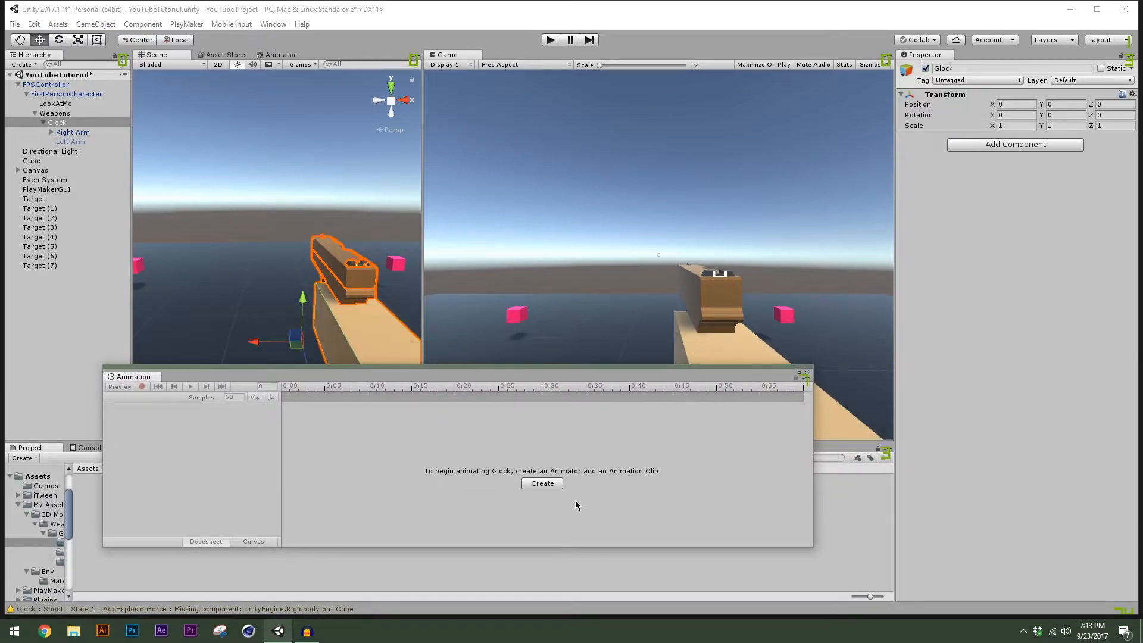
pyautogui.click(541, 483)
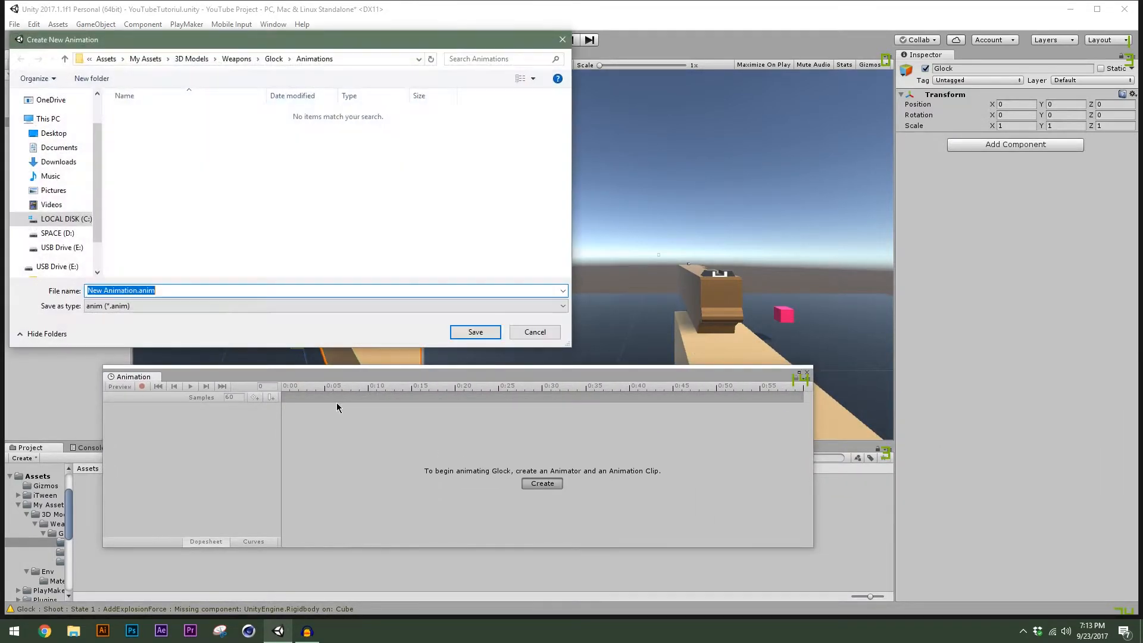
pyautogui.press('BackSpace')
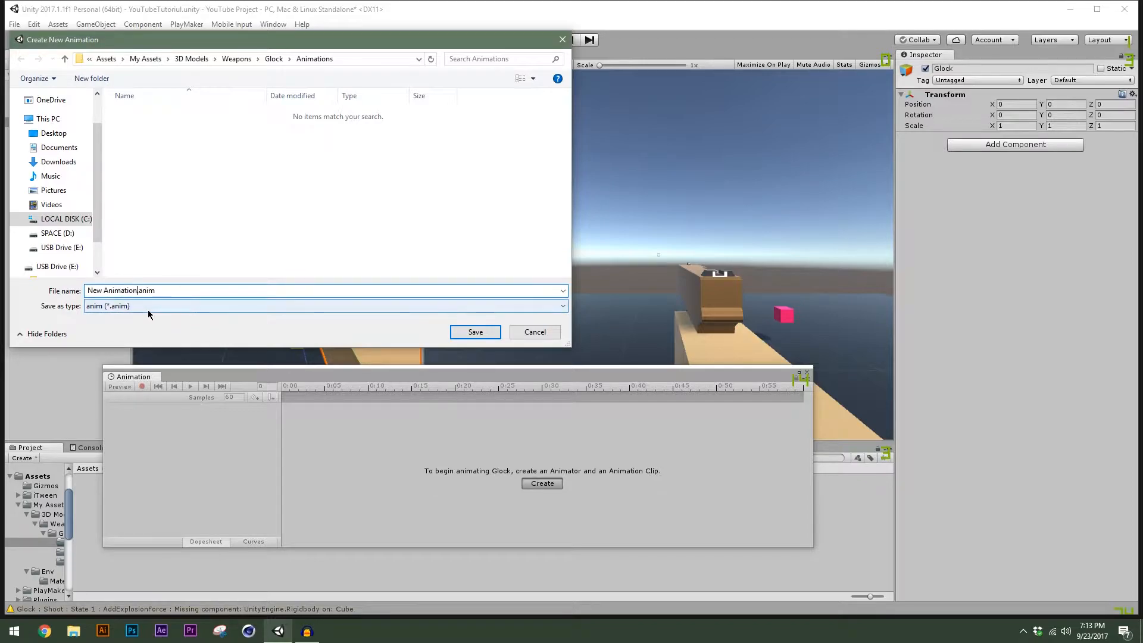
pyautogui.write('aim')
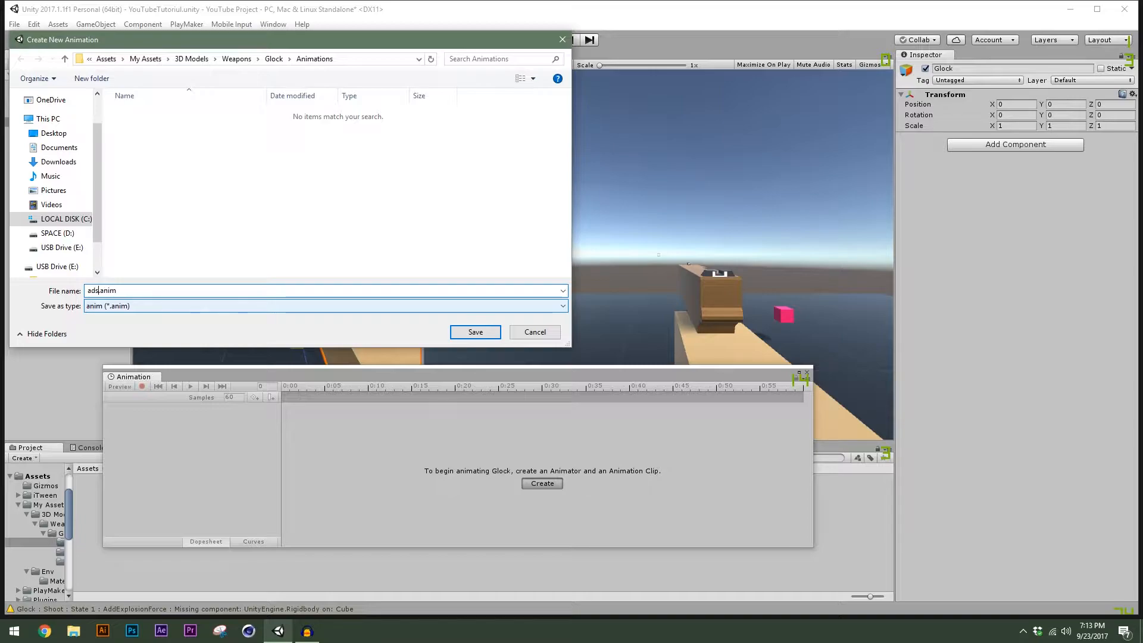
pyautogui.press('Return')
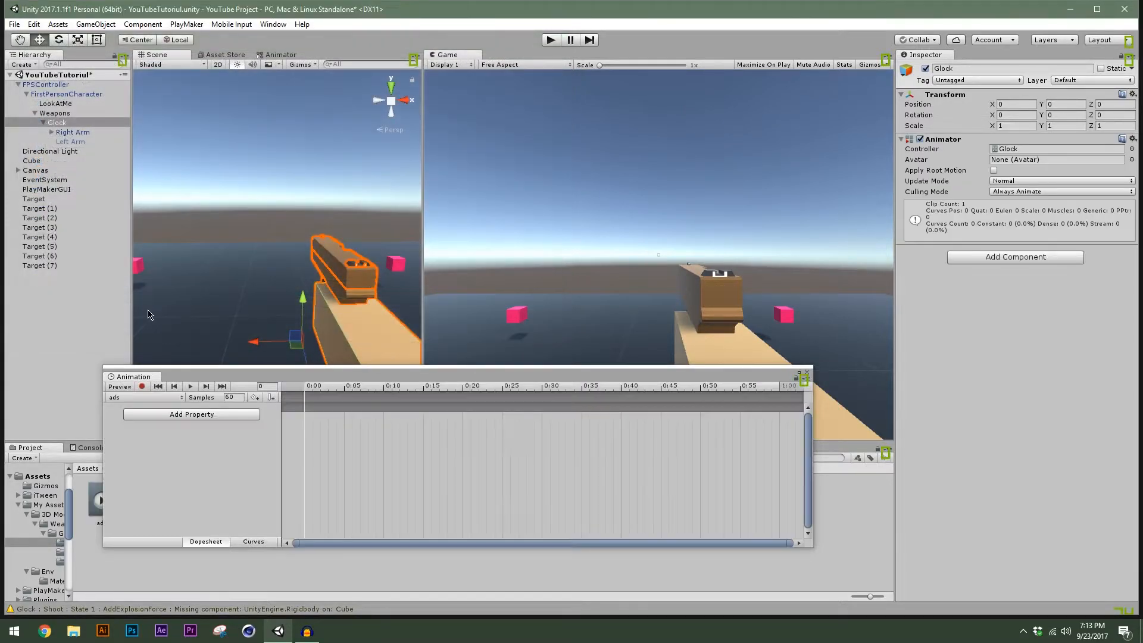
# Record a position key for the outer Glock at frame 20 of the ads clip, at about X 2.36, Y 0.64.
pyautogui.moveTo(361, 379); pyautogui.dragTo(366, 423)
pyautogui.click(387, 399)
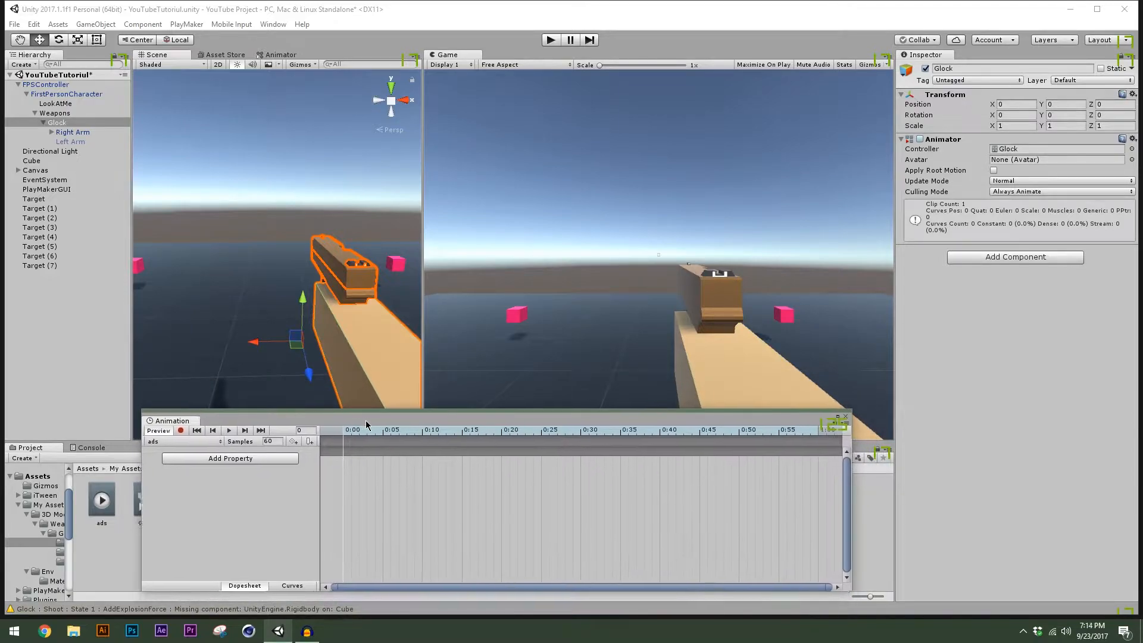
pyautogui.click(182, 430)
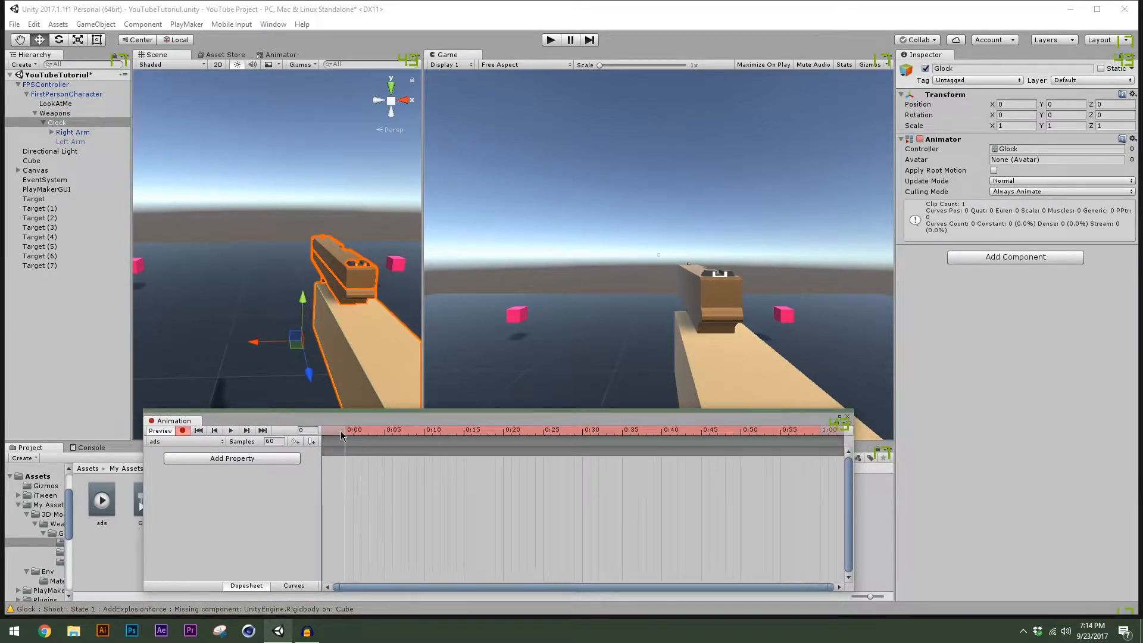
pyautogui.click(70, 125)
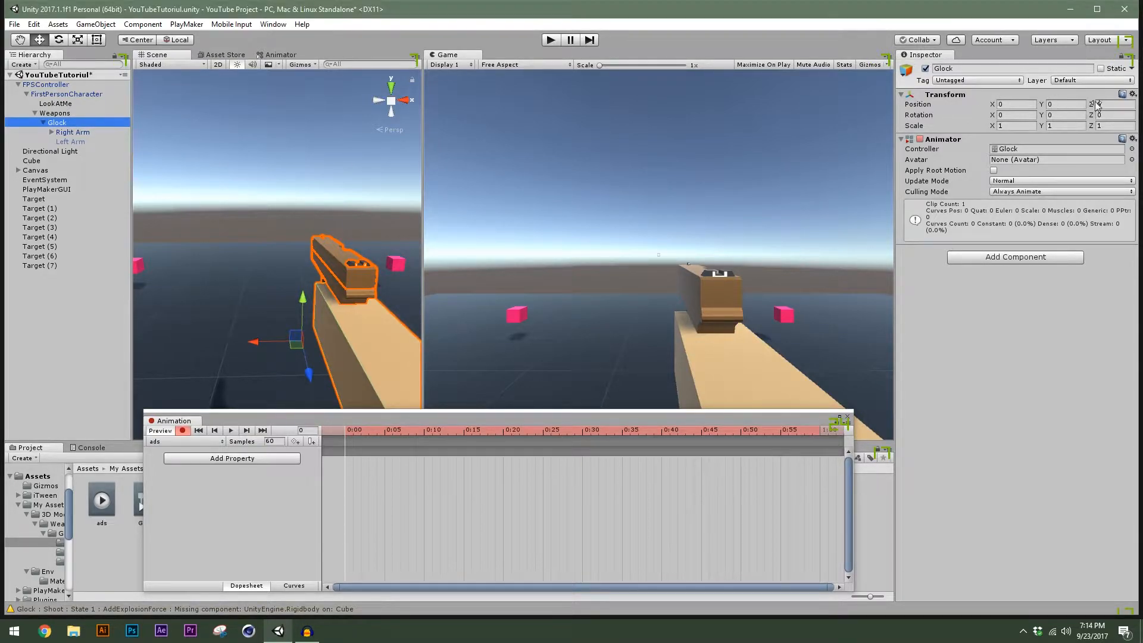
pyautogui.click(354, 434)
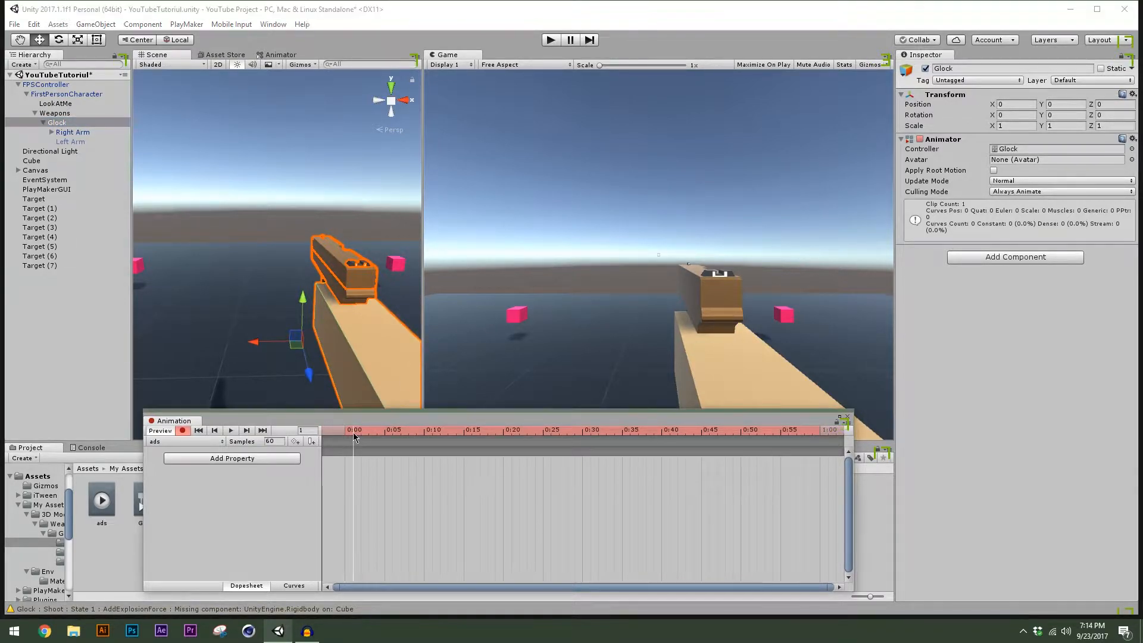
pyautogui.moveTo(354, 437); pyautogui.dragTo(503, 447)
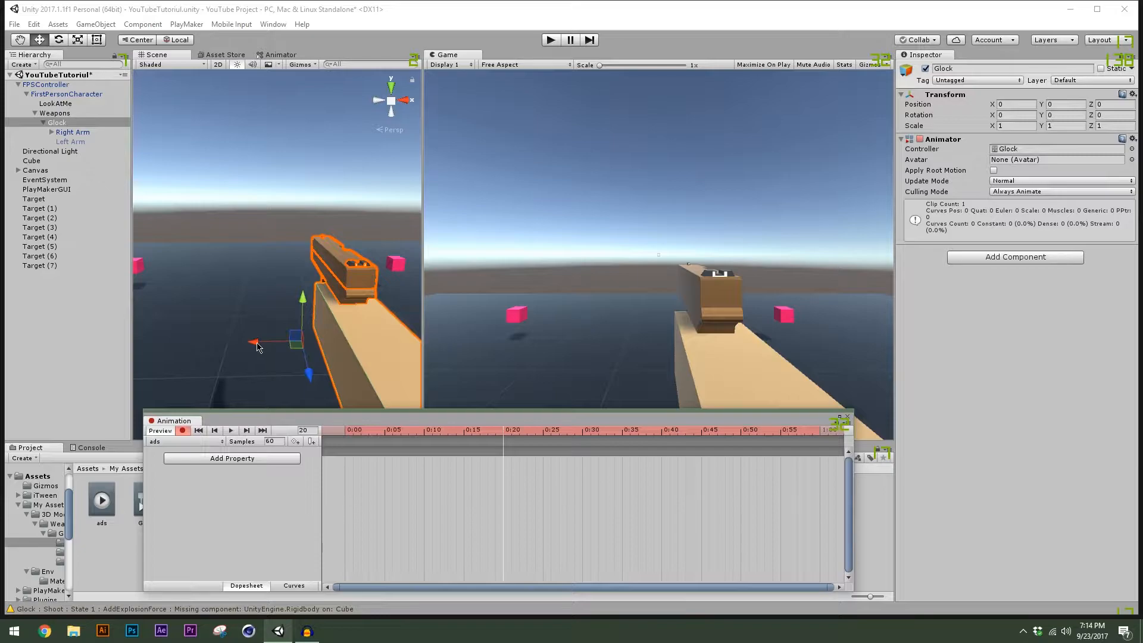
pyautogui.moveTo(256, 346); pyautogui.dragTo(213, 346)
pyautogui.moveTo(256, 303); pyautogui.dragTo(258, 297)
# Fine-tune the Glock's frame 20 position to about X 2.43, Y 0.69 so the iron sights line up with the crosshair.
pyautogui.scroll(8, 689, 273)
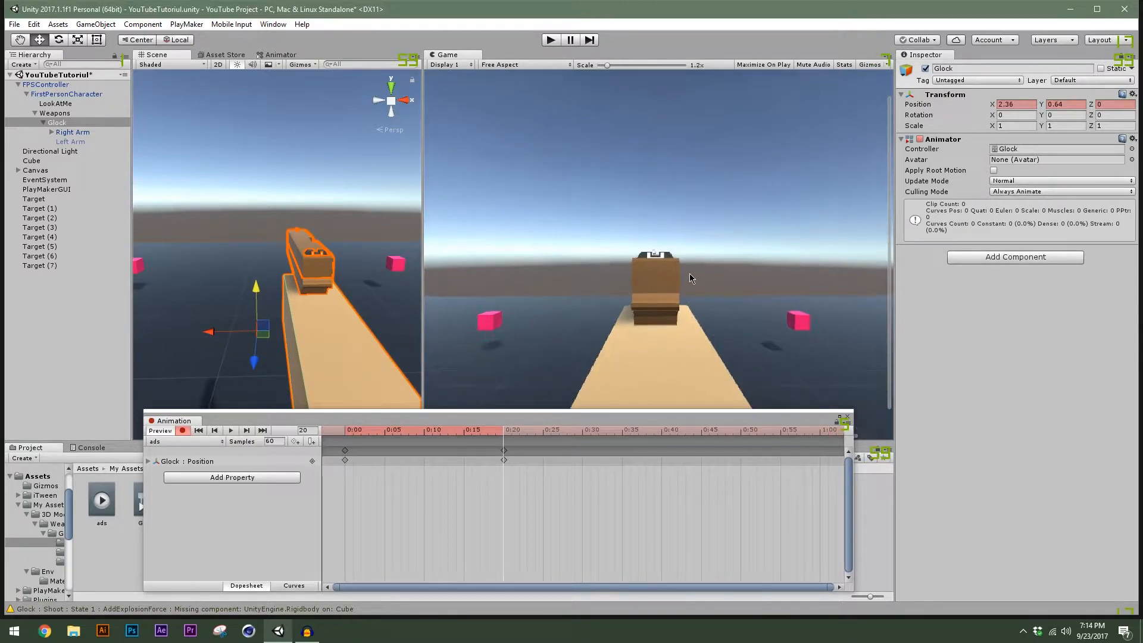
pyautogui.scroll(5, 643, 264)
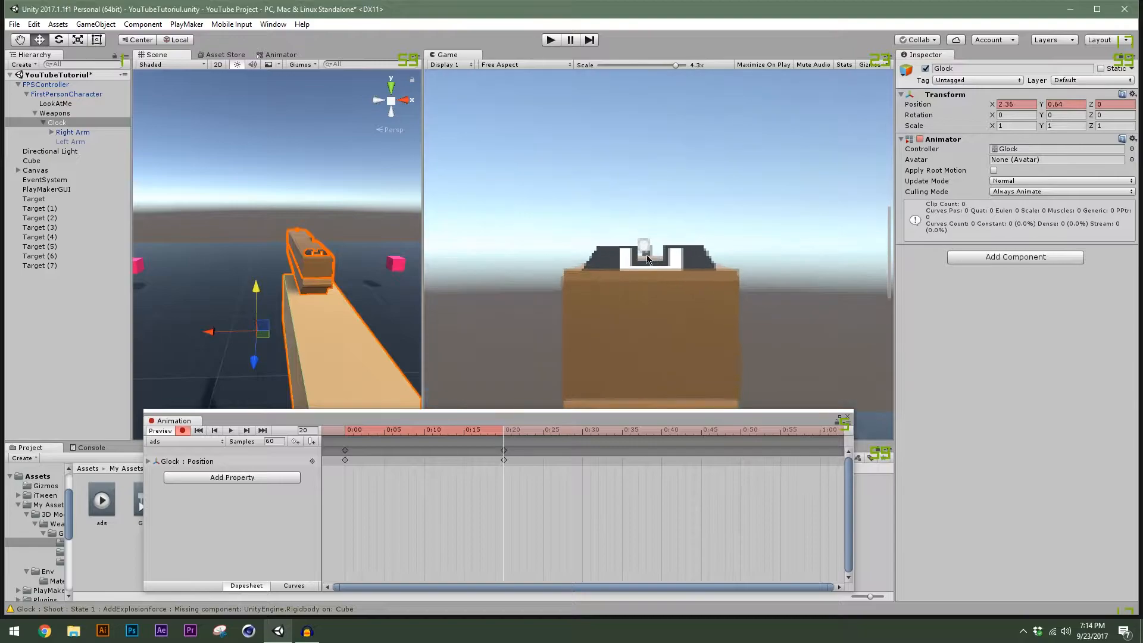
pyautogui.scroll(4, 238, 342)
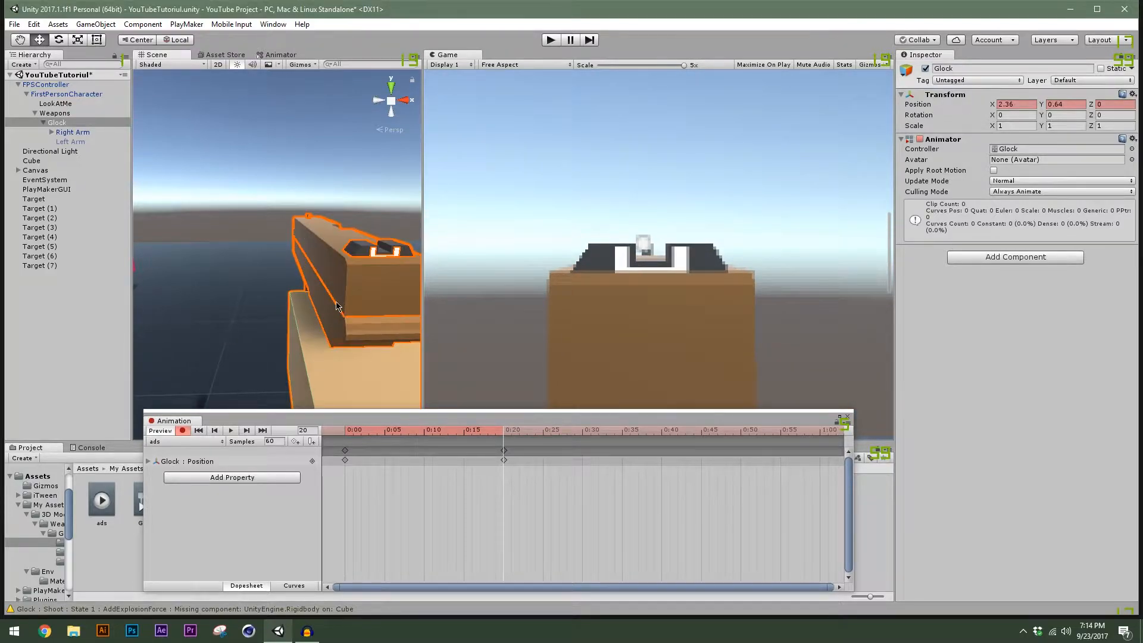
pyautogui.scroll(-3, 327, 323)
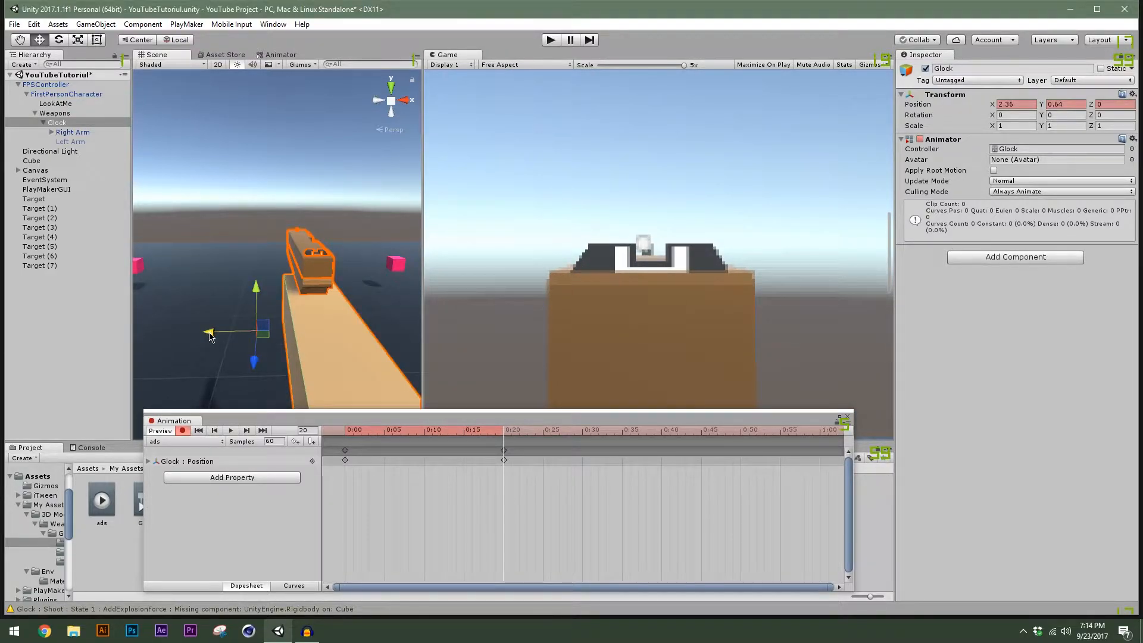
pyautogui.moveTo(210, 336); pyautogui.dragTo(208, 337)
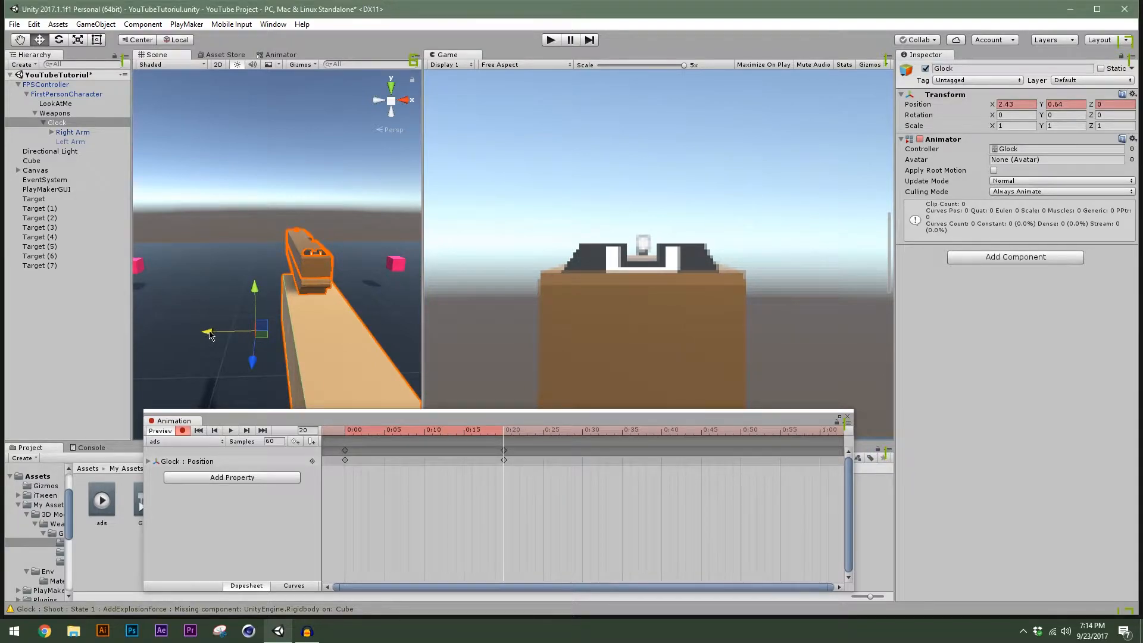
pyautogui.moveTo(255, 293); pyautogui.dragTo(254, 291)
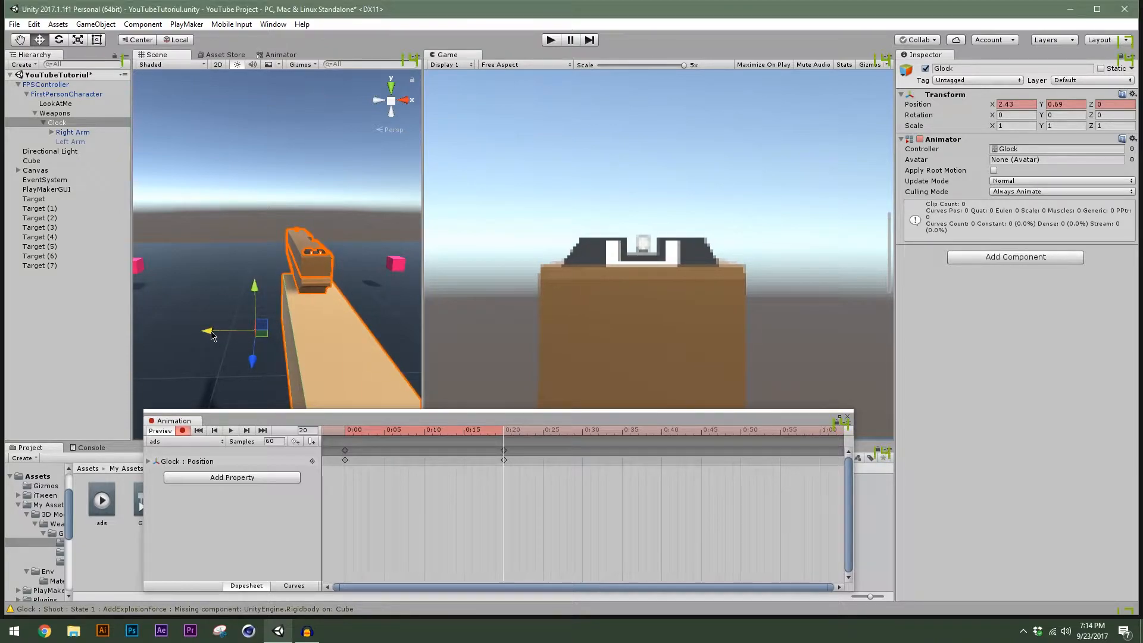
# Widen the front sight block Cube_4 at the muzzle end of the slide to an X scale of about 1.78.
pyautogui.scroll(2, 322, 233)
pyautogui.scroll(-1, 323, 234)
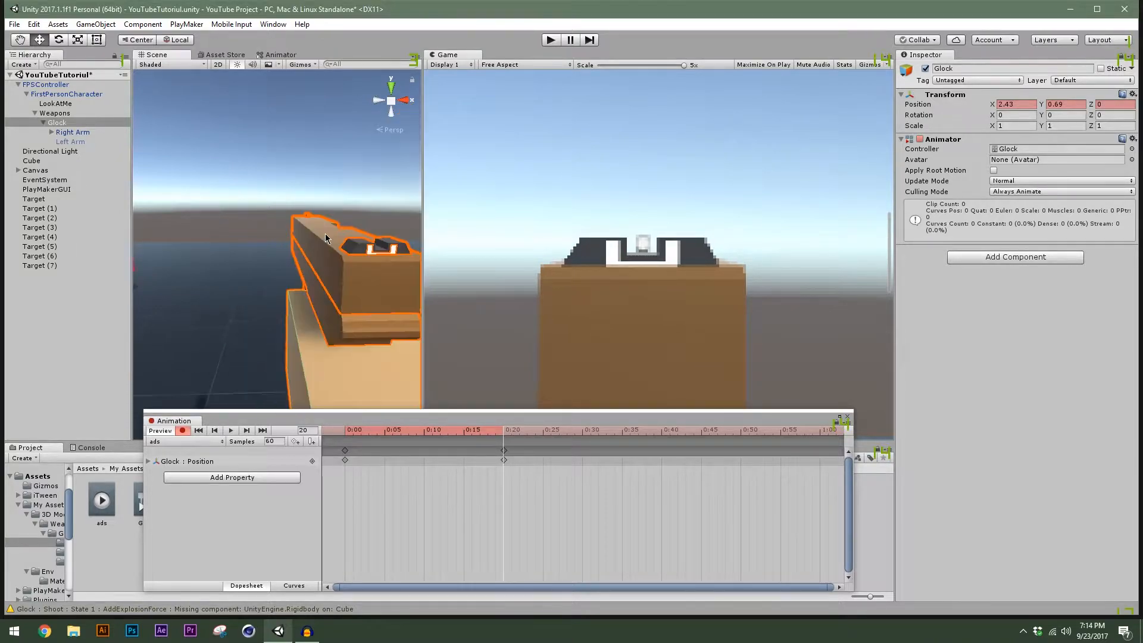
pyautogui.keyDown('alt'); pyautogui.moveTo(345, 200); pyautogui.dragTo(197, 322); pyautogui.keyUp('alt')
pyautogui.click(288, 138)
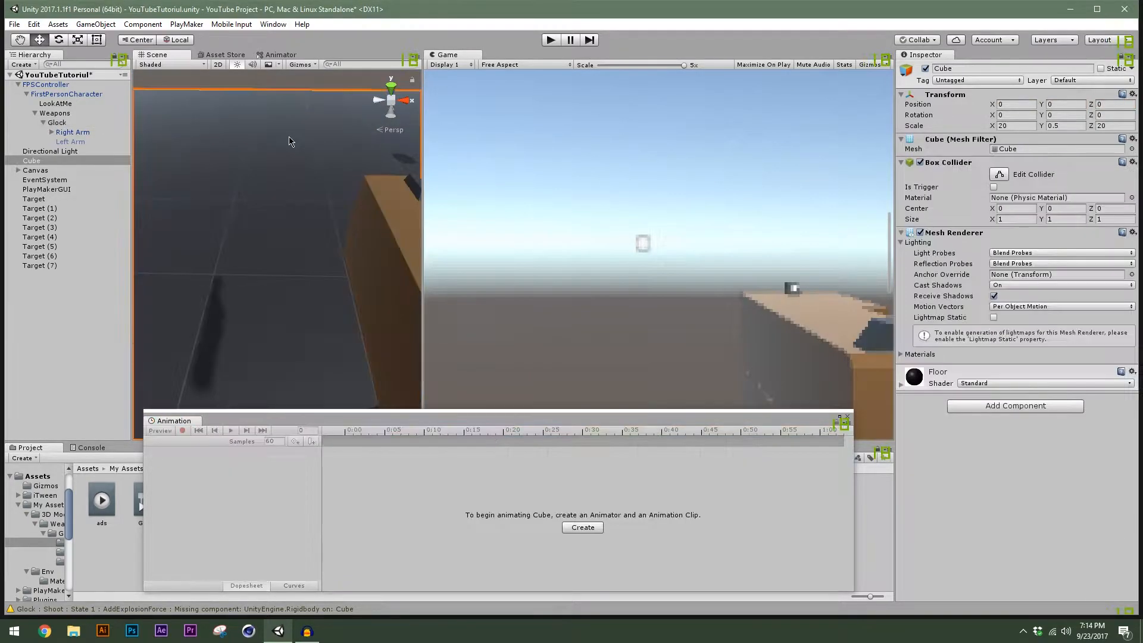
pyautogui.scroll(4, 309, 221)
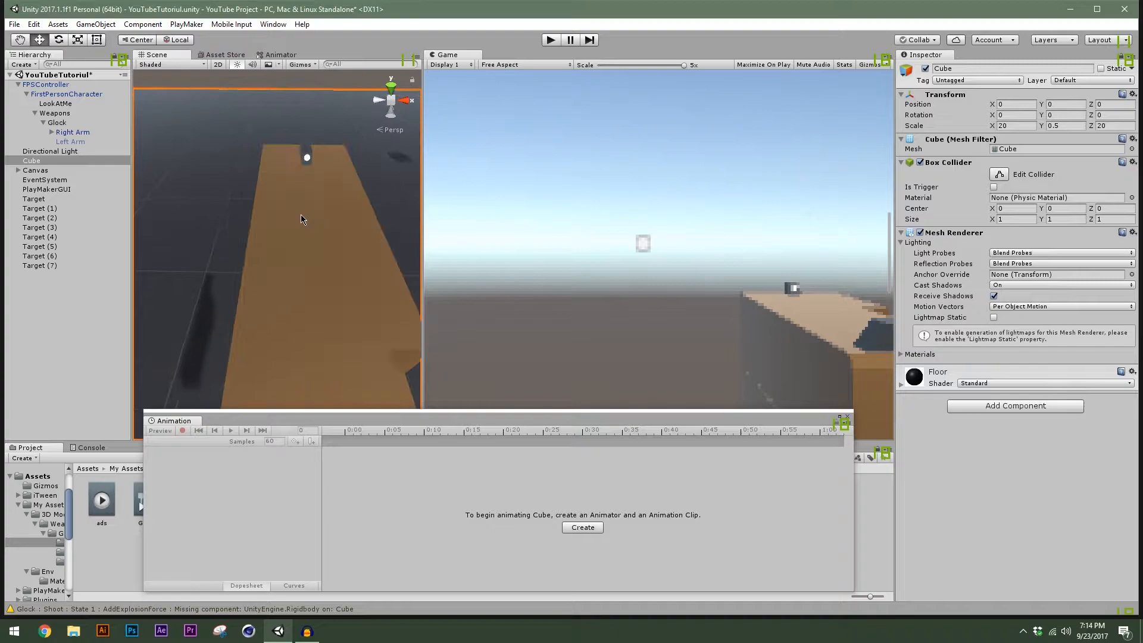
pyautogui.click(306, 155)
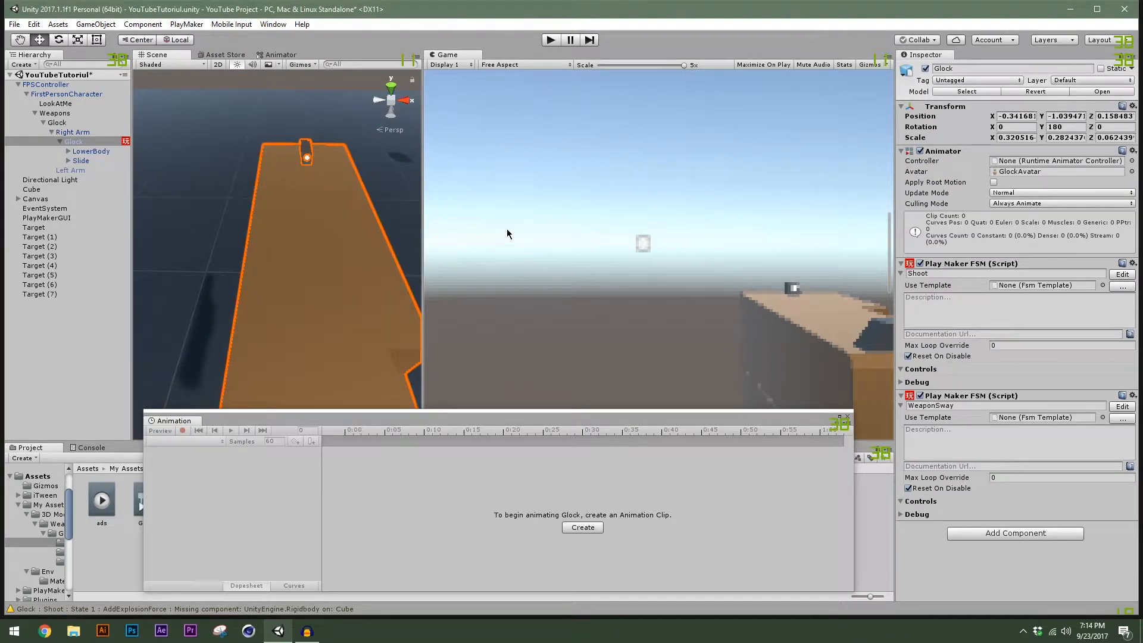
pyautogui.click(77, 39)
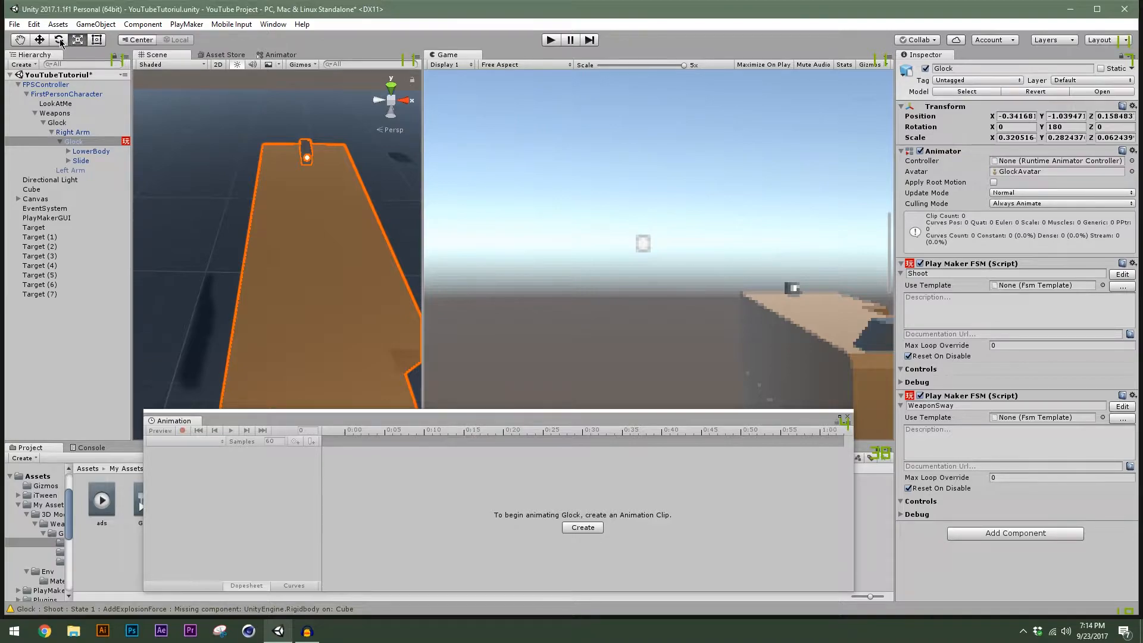
pyautogui.click(305, 154)
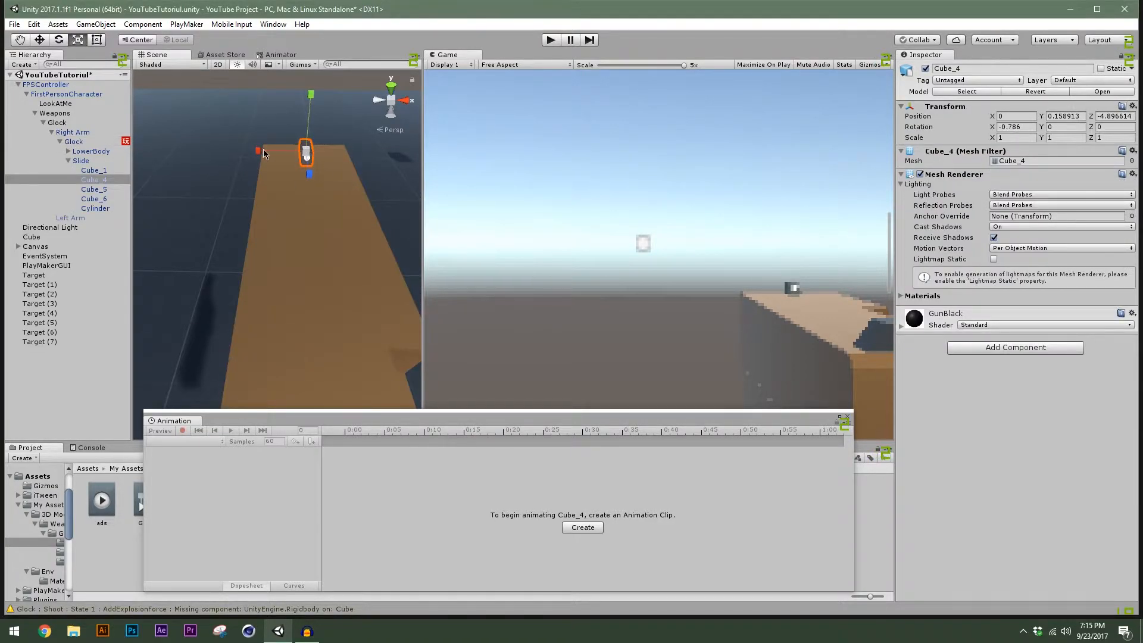
pyautogui.moveTo(260, 154); pyautogui.dragTo(226, 159)
pyautogui.moveTo(337, 203); pyautogui.dragTo(1137, 168, button='right')
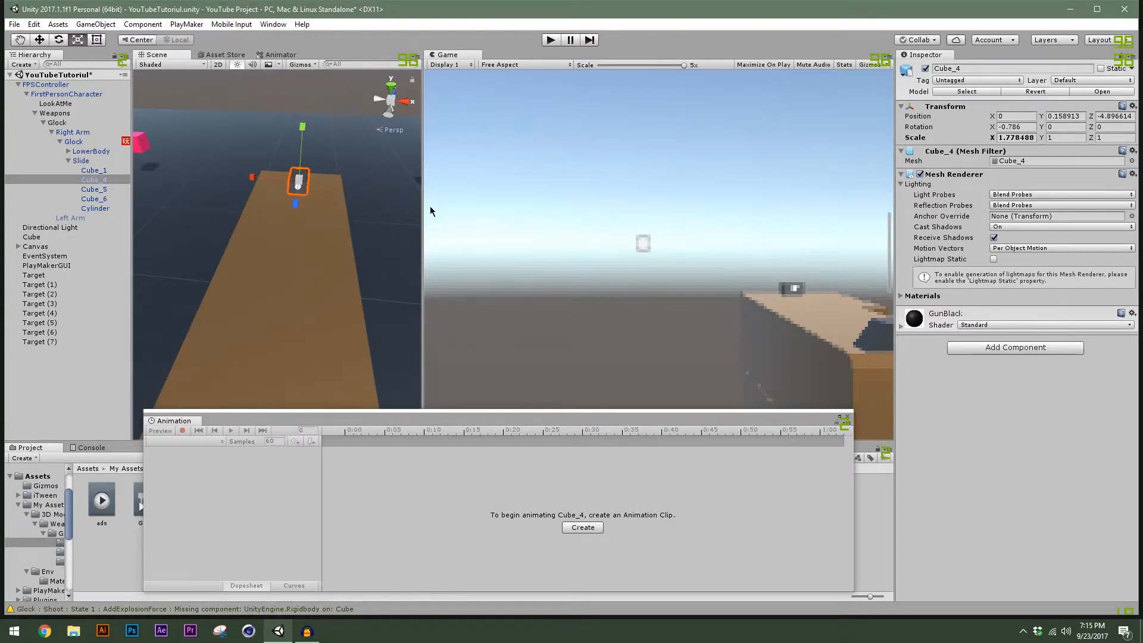
# Enlarge the white Cylinder dot on the front sight uniformly to a scale of 1.46.
pyautogui.scroll(3, 250, 199)
pyautogui.click(95, 208)
pyautogui.press('f')
pyautogui.keyDown('alt'); pyautogui.moveTo(296, 246); pyautogui.dragTo(357, 183, button='right'); pyautogui.keyUp('alt')
pyautogui.press('f')
pyautogui.moveTo(277, 255); pyautogui.dragTo(310, 256)
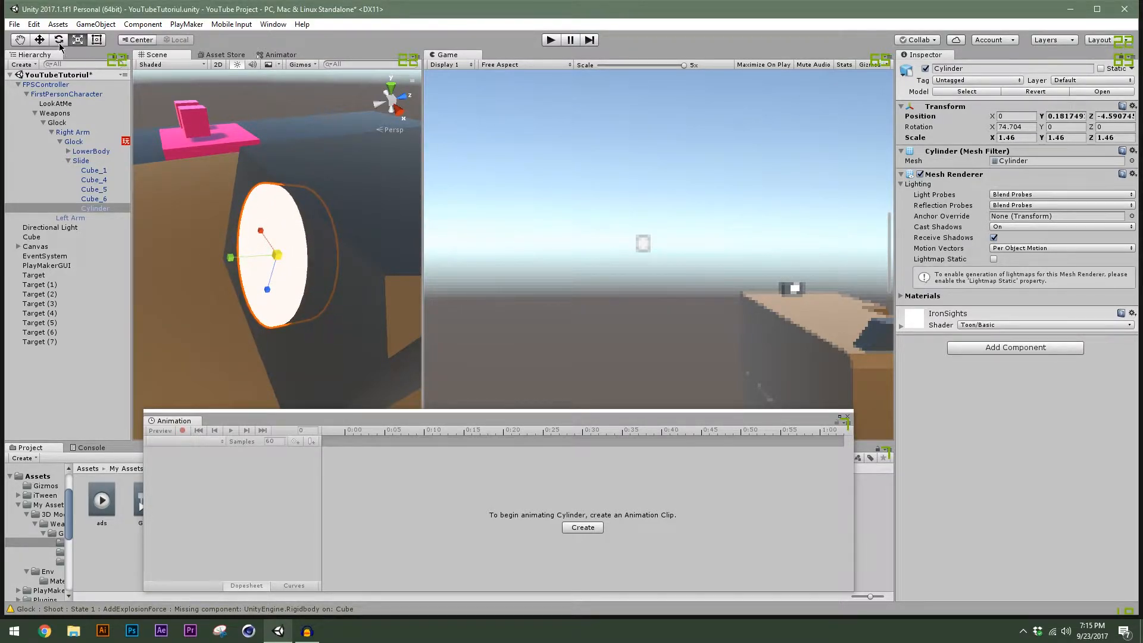
# Lower the white Cylinder dot along its own Z axis to centre it on the front sight block's face.
pyautogui.click(39, 39)
pyautogui.moveTo(267, 289)
pyautogui.mouseDown()
pyautogui.moveTo(272, 275)
pyautogui.moveTo(284, 312)
pyautogui.moveTo(273, 310)
pyautogui.mouseUp()
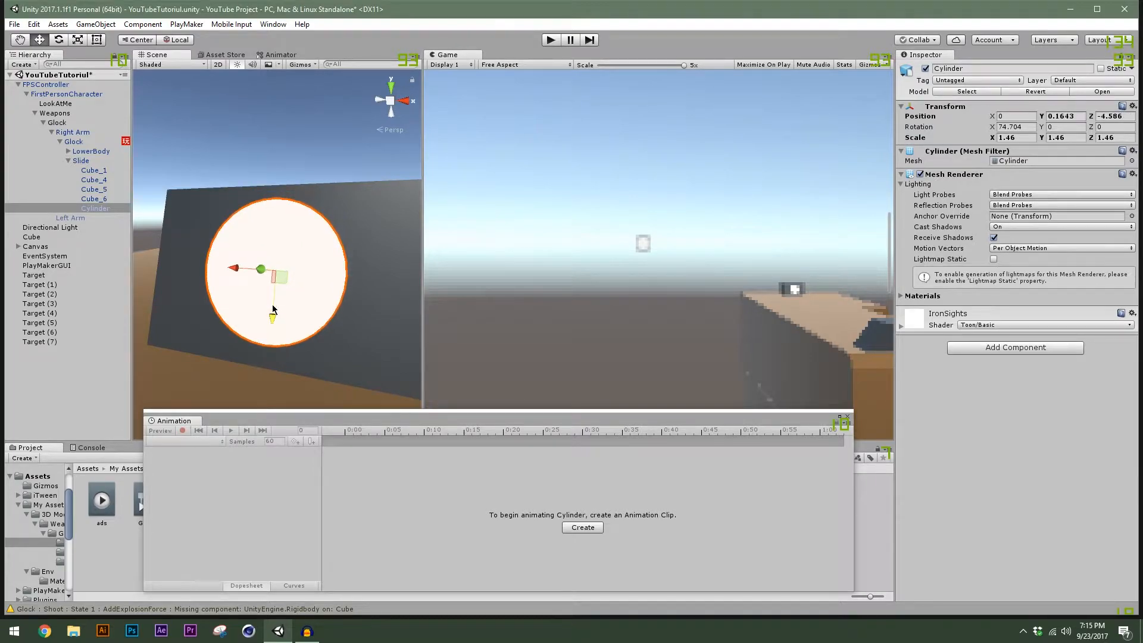
pyautogui.moveTo(273, 309); pyautogui.dragTo(272, 298, button='middle')
pyautogui.moveTo(273, 297); pyautogui.dragTo(273, 292)
pyautogui.click(316, 196)
pyautogui.scroll(-6, 309, 288)
pyautogui.scroll(1, 255, 288)
pyautogui.scroll(6, 254, 284)
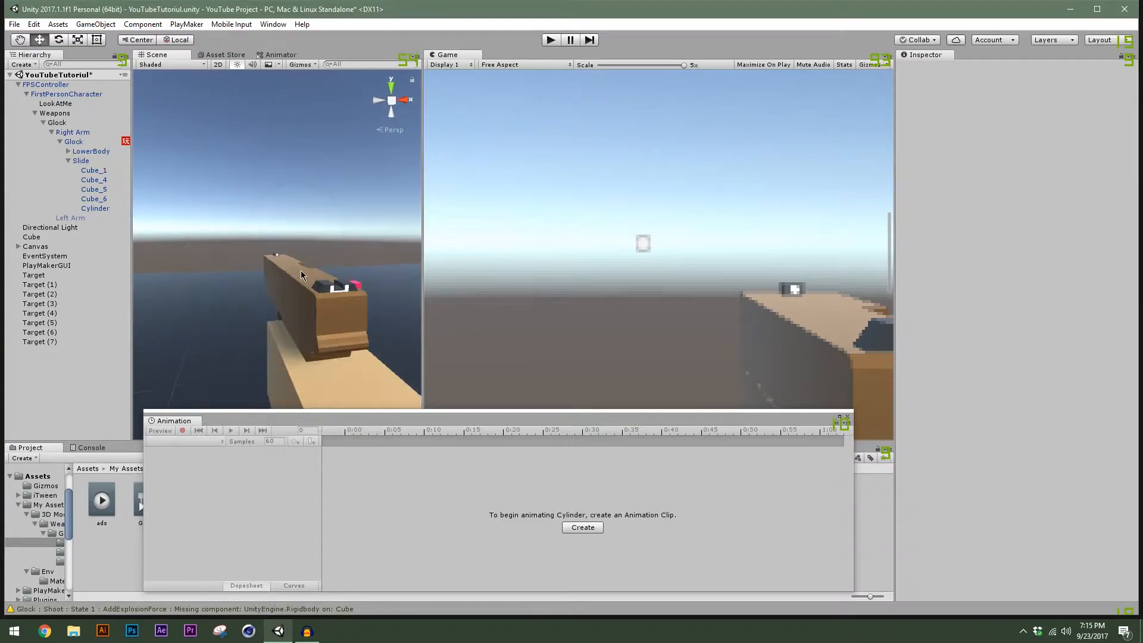
pyautogui.keyDown('alt'); pyautogui.moveTo(306, 280); pyautogui.dragTo(265, 267); pyautogui.keyUp('alt')
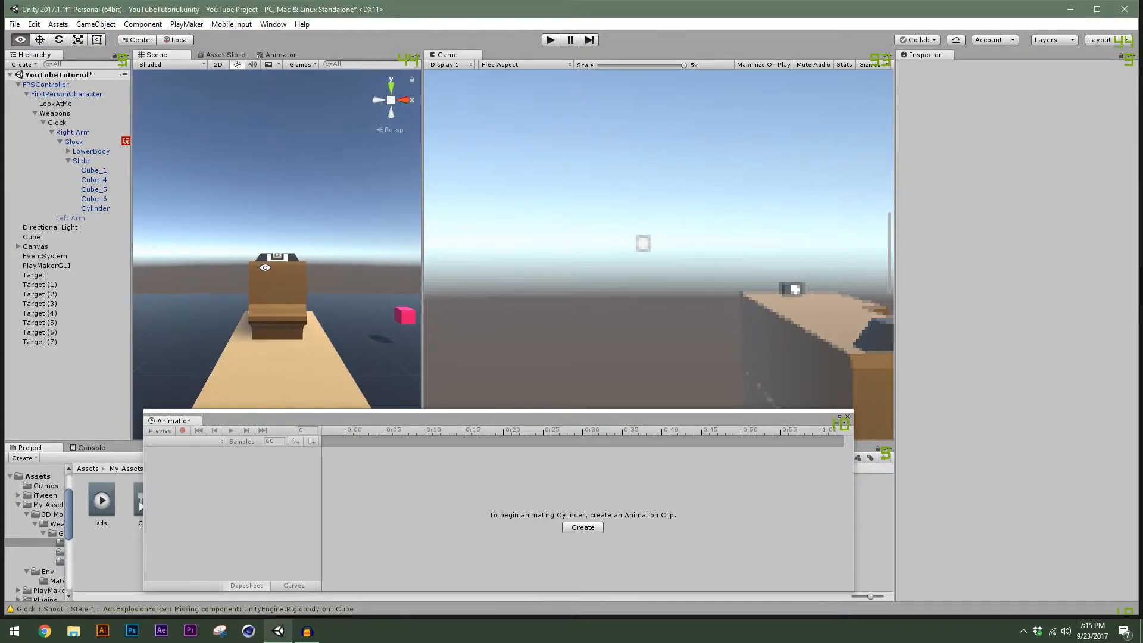
# Scrub through the outer Glock's ads clip to review the aiming motion.
pyautogui.click(70, 124)
pyautogui.click(392, 423)
pyautogui.moveTo(392, 424); pyautogui.dragTo(329, 457)
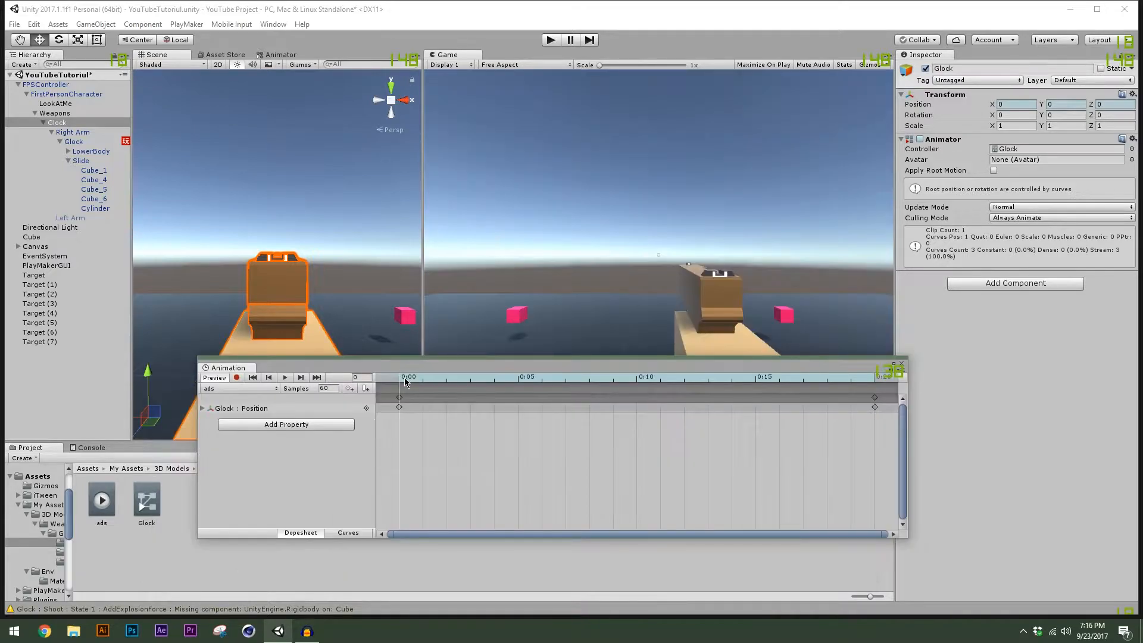
pyautogui.moveTo(400, 381); pyautogui.dragTo(365, 438)
pyautogui.moveTo(456, 441); pyautogui.dragTo(280, 442)
# Create a second Glock animation clip named aiming_idle in the same Animations folder.
pyautogui.click(247, 391)
pyautogui.click(256, 417)
pyautogui.moveTo(205, 43); pyautogui.dragTo(354, 152)
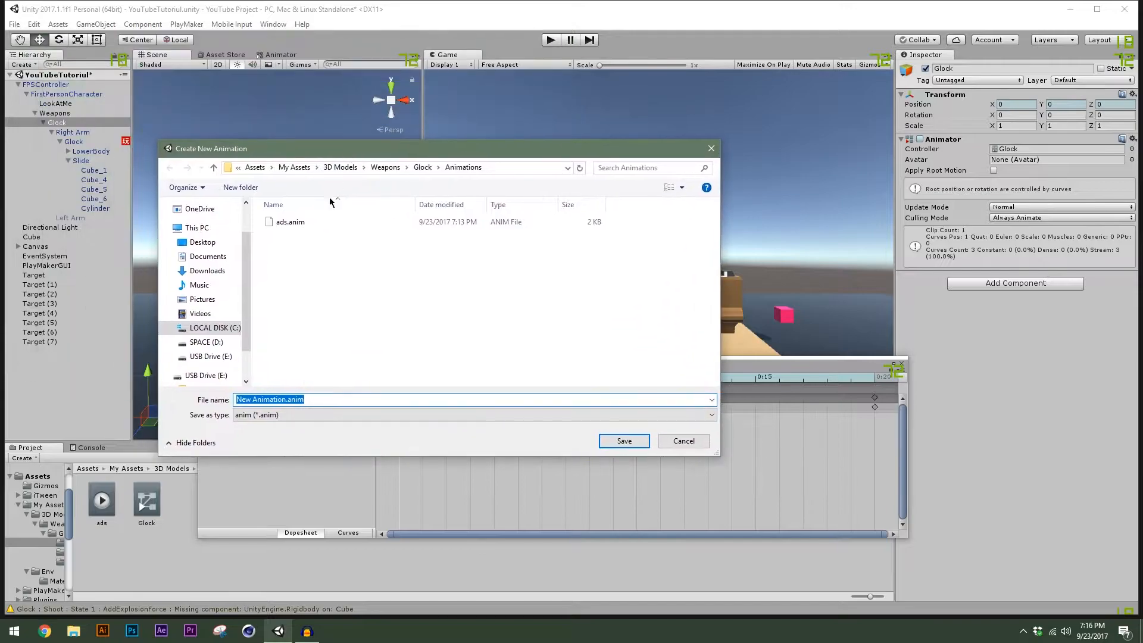
pyautogui.click(286, 399)
pyautogui.press('BackSpace')
pyautogui.press('BackSpace')
pyautogui.press('BackSpace')
pyautogui.press('BackSpace')
pyautogui.press('BackSpace')
pyautogui.press('BackSpace')
pyautogui.press('BackSpace')
pyautogui.press('BackSpace')
pyautogui.press('BackSpace')
pyautogui.press('BackSpace')
pyautogui.press('BackSpace')
pyautogui.press('BackSpace')
pyautogui.press('BackSpace')
pyautogui.write('a')
pyautogui.write('iming_idle')
pyautogui.click(624, 441)
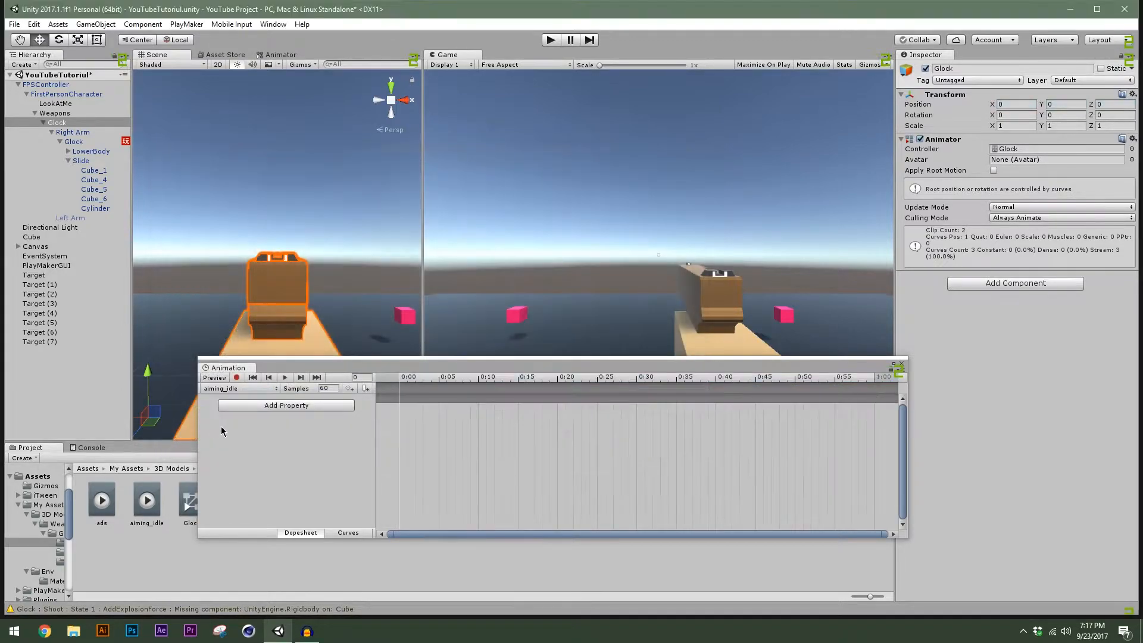
# Copy the Glock position key at frame 20 of the ads clip to frame 0 of aiming_idle.
pyautogui.moveTo(434, 374); pyautogui.dragTo(860, 421)
pyautogui.click(220, 397)
pyautogui.click(205, 409)
pyautogui.click(855, 405)
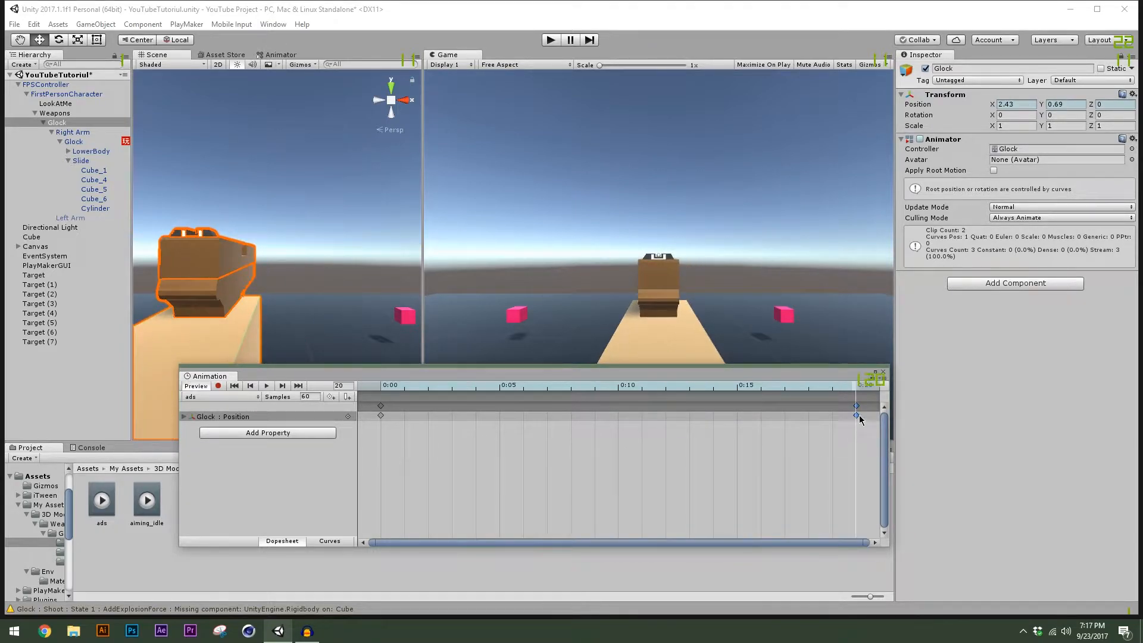
pyautogui.click(234, 397)
pyautogui.click(237, 422)
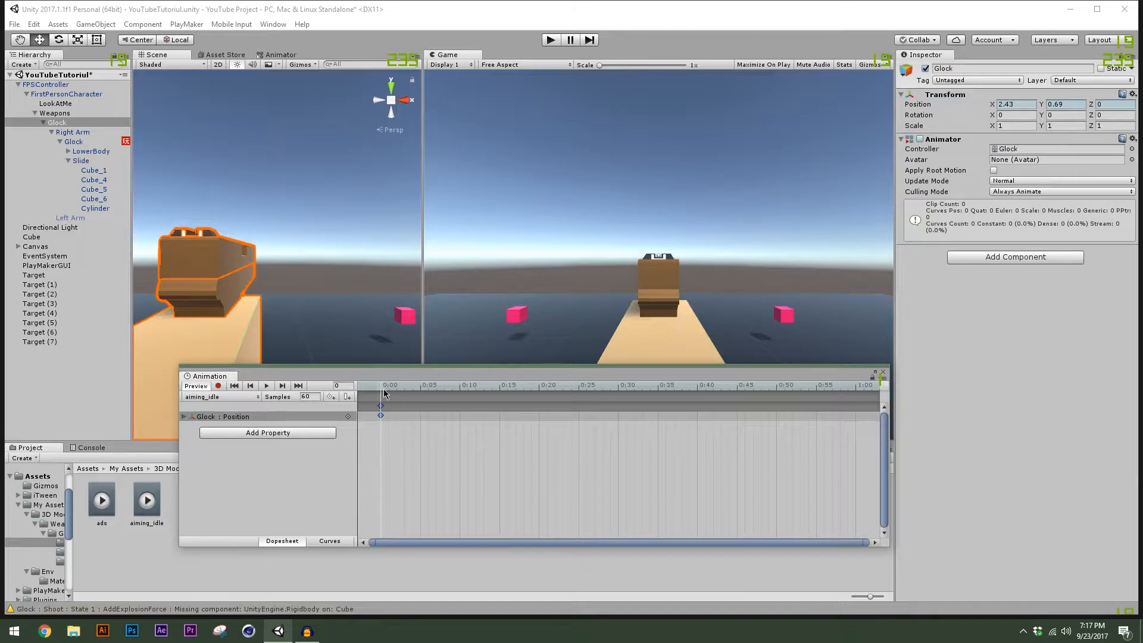
# Create a third Glock animation clip named backtohip in the same Animations folder.
pyautogui.click(251, 397)
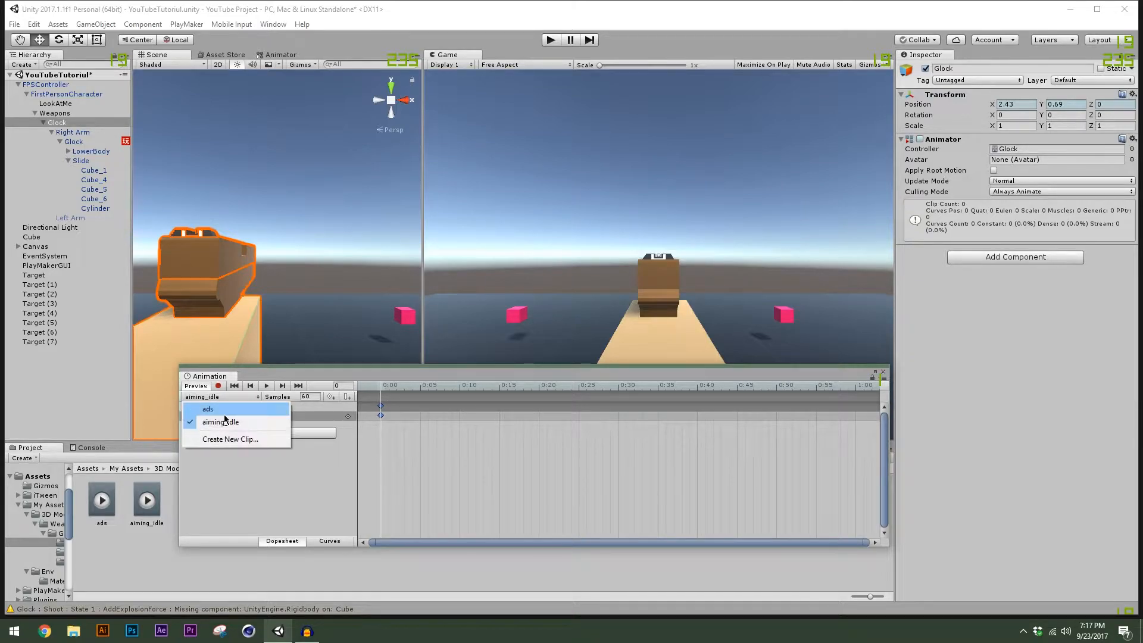
pyautogui.click(233, 438)
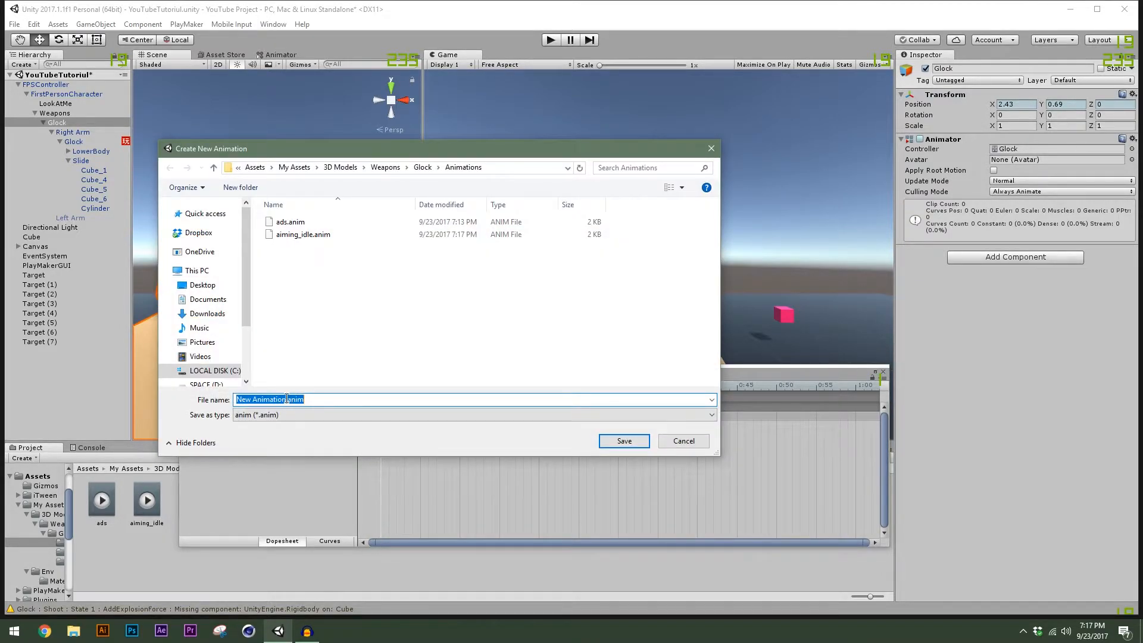
pyautogui.click(286, 398)
pyautogui.press('BackSpace')
pyautogui.press('BackSpace')
pyautogui.press('BackSpace')
pyautogui.press('BackSpace')
pyautogui.press('BackSpace')
pyautogui.press('BackSpace')
pyautogui.press('BackSpace')
pyautogui.press('BackSpace')
pyautogui.press('BackSpace')
pyautogui.press('BackSpace')
pyautogui.press('BackSpace')
pyautogui.press('BackSpace')
pyautogui.press('BackSpace')
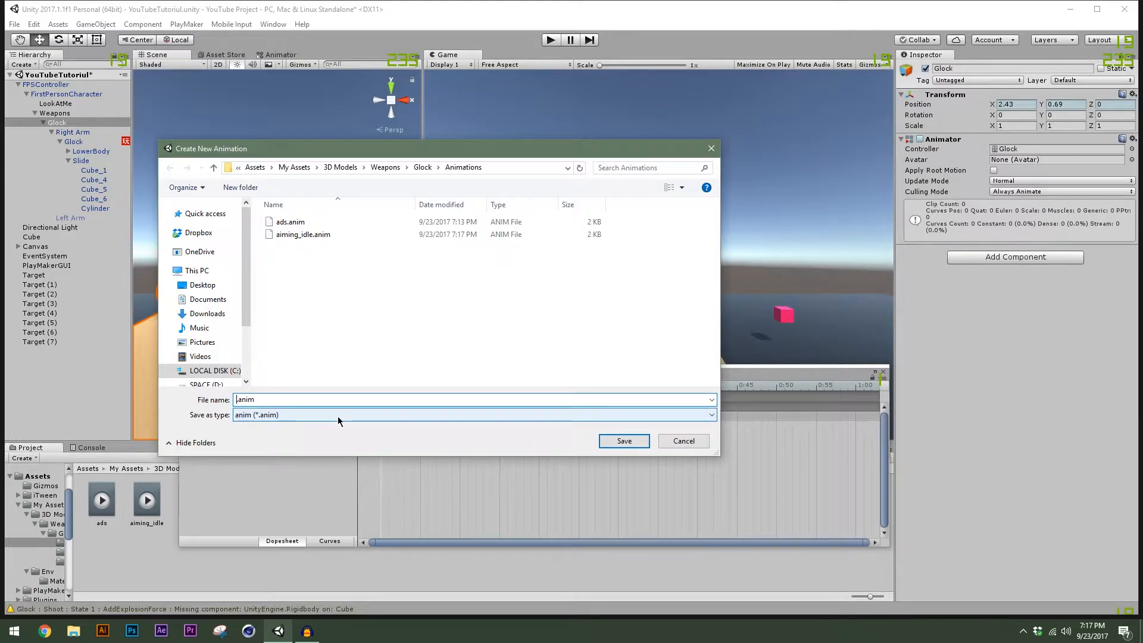
pyautogui.write('backtohip')
pyautogui.press('Return')
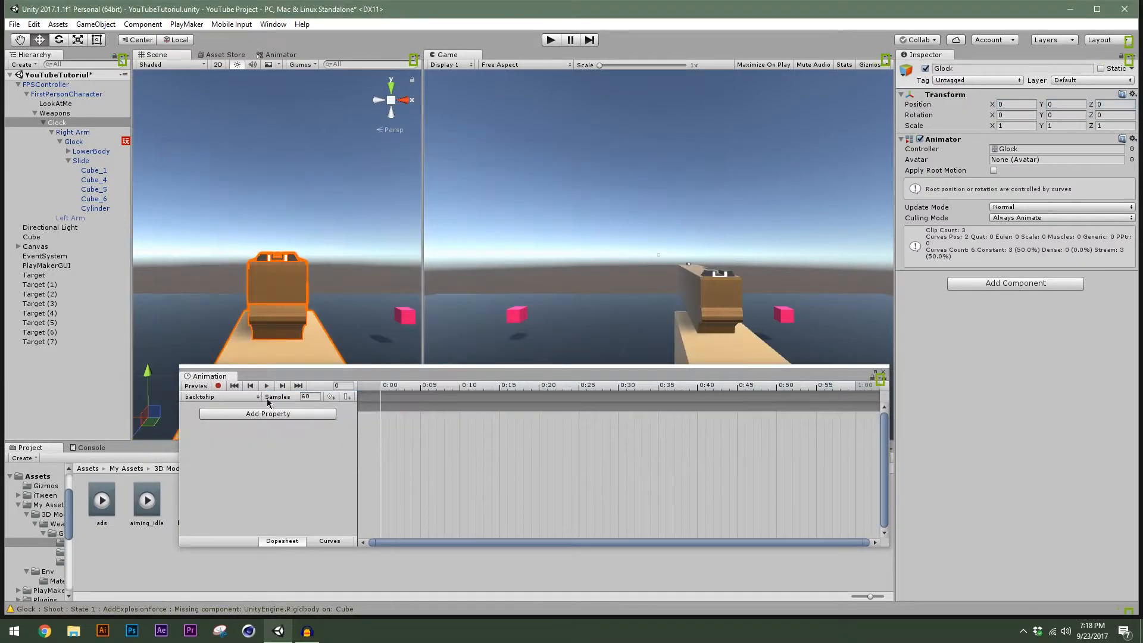
# Copy both Glock position keys, at frames 0 and 20, from the ads clip into the backtohip clip.
pyautogui.click(226, 397)
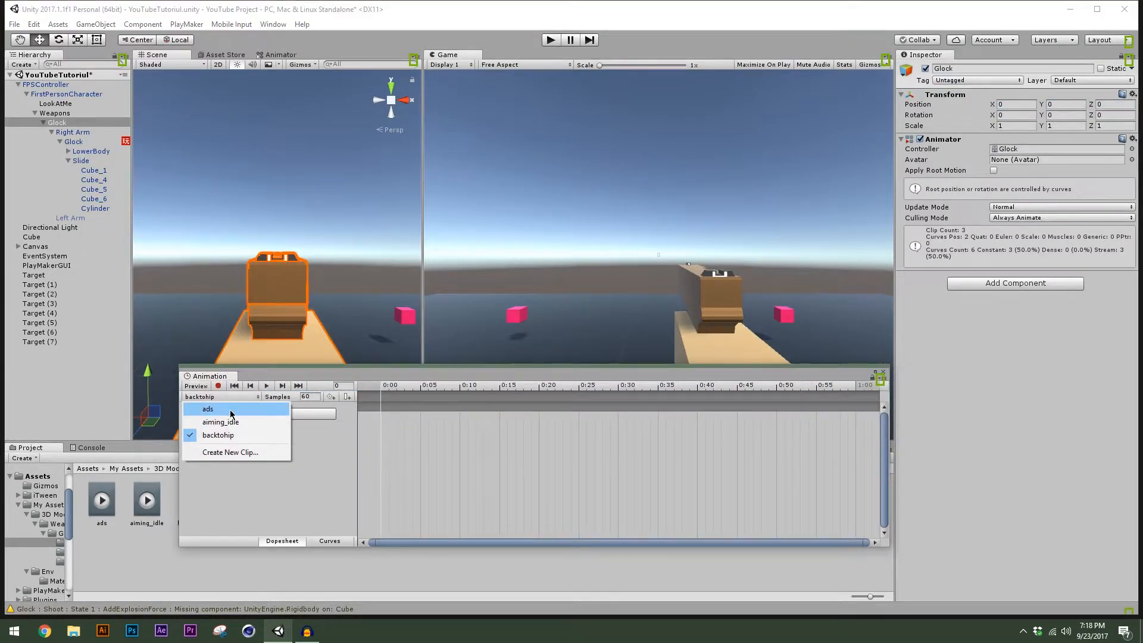
pyautogui.click(233, 411)
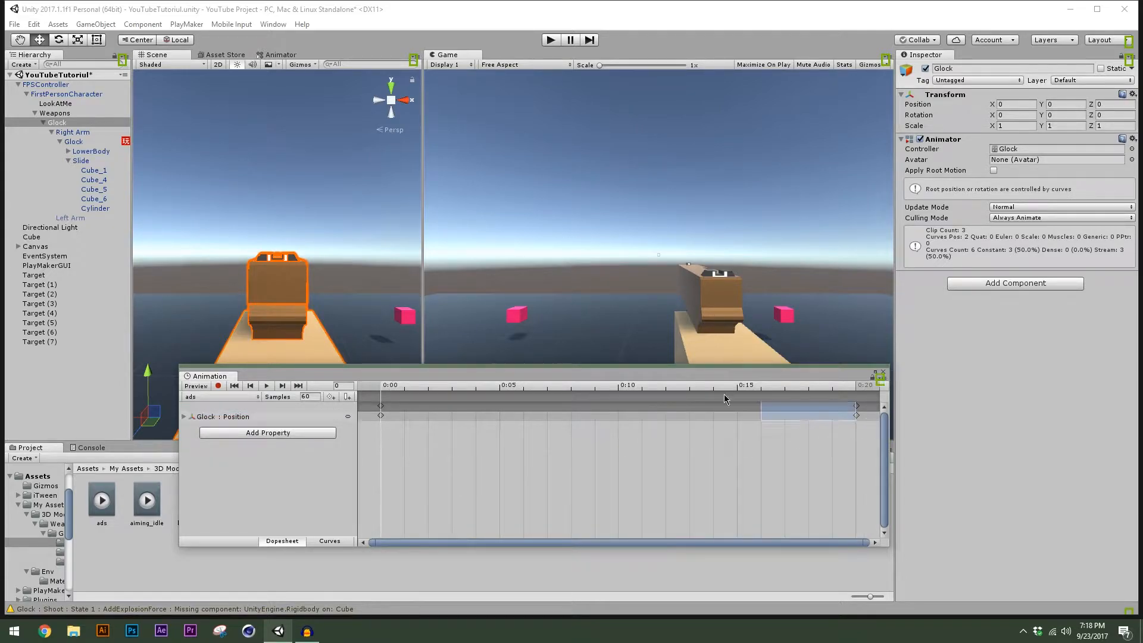
pyautogui.moveTo(356, 404); pyautogui.dragTo(357, 405)
pyautogui.click(772, 448)
pyautogui.moveTo(859, 426); pyautogui.dragTo(387, 414)
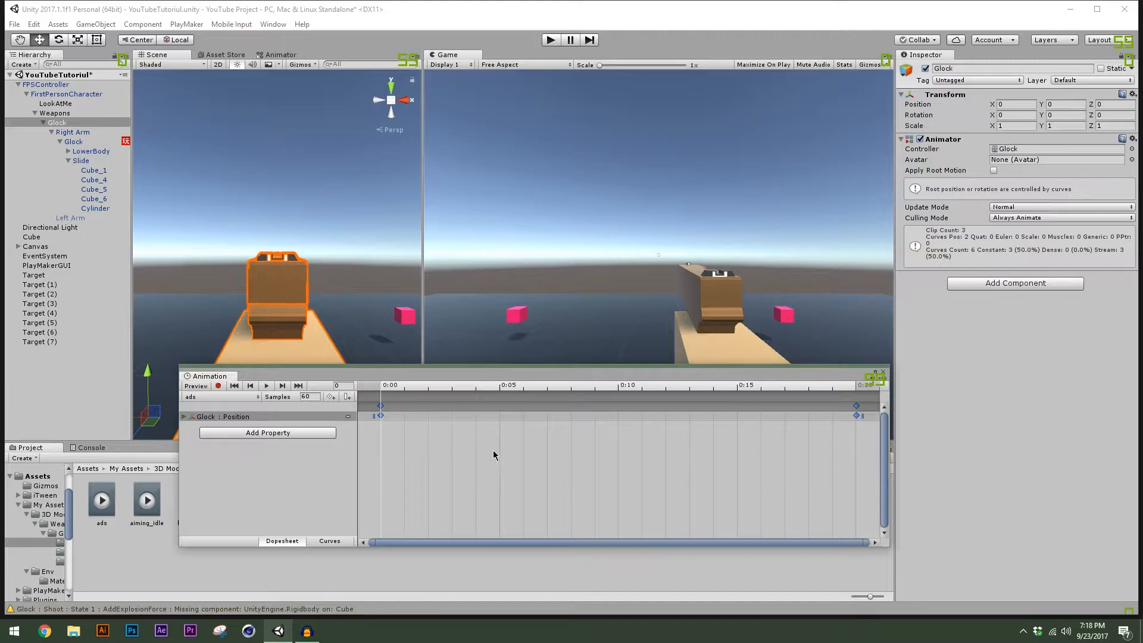
pyautogui.click(231, 397)
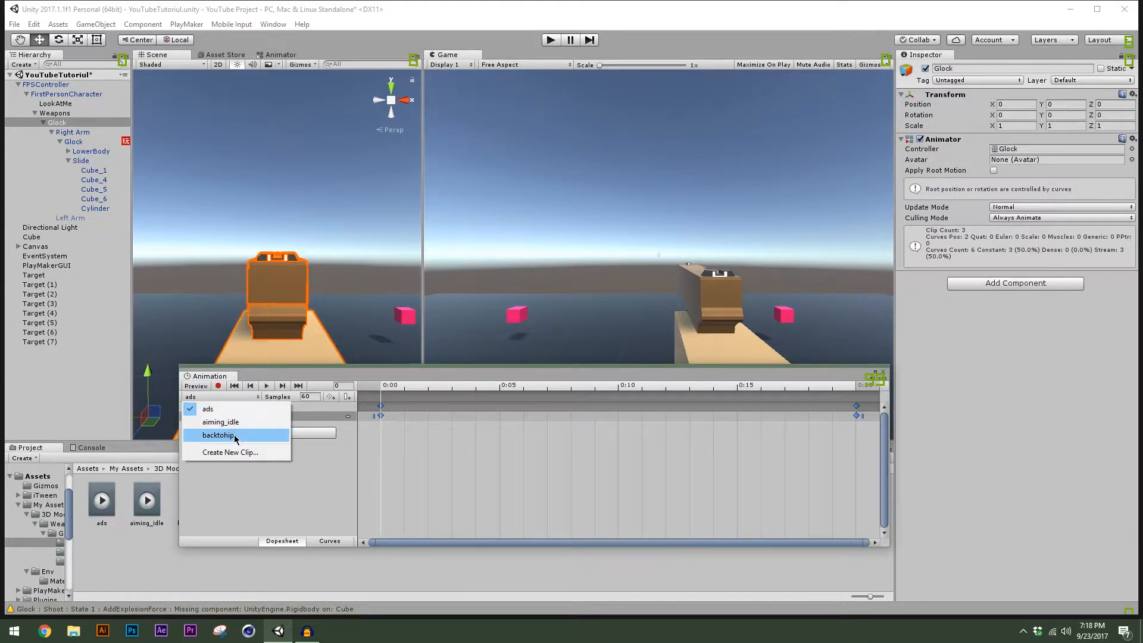
pyautogui.click(218, 435)
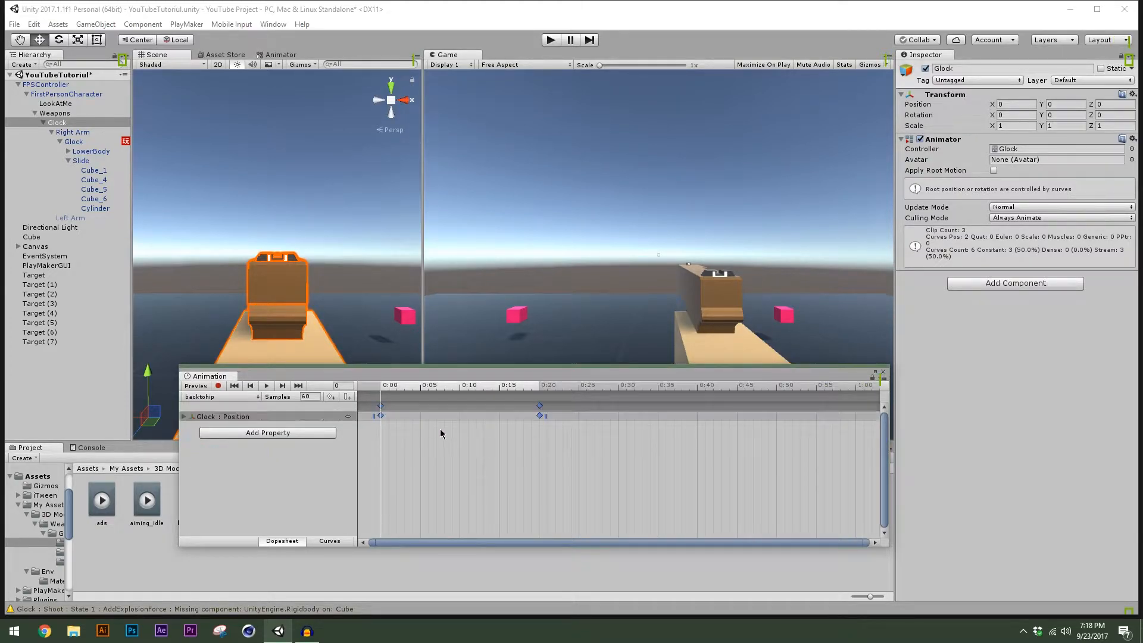
# Swap the two backtohip keys so the aimed position sits at frame 0 and the hip position at frame 20, and preview the motion.
pyautogui.moveTo(539, 415)
pyautogui.mouseDown()
pyautogui.moveTo(397, 423)
pyautogui.moveTo(548, 401)
pyautogui.mouseUp()
pyautogui.moveTo(404, 405); pyautogui.dragTo(357, 408)
pyautogui.press('space')
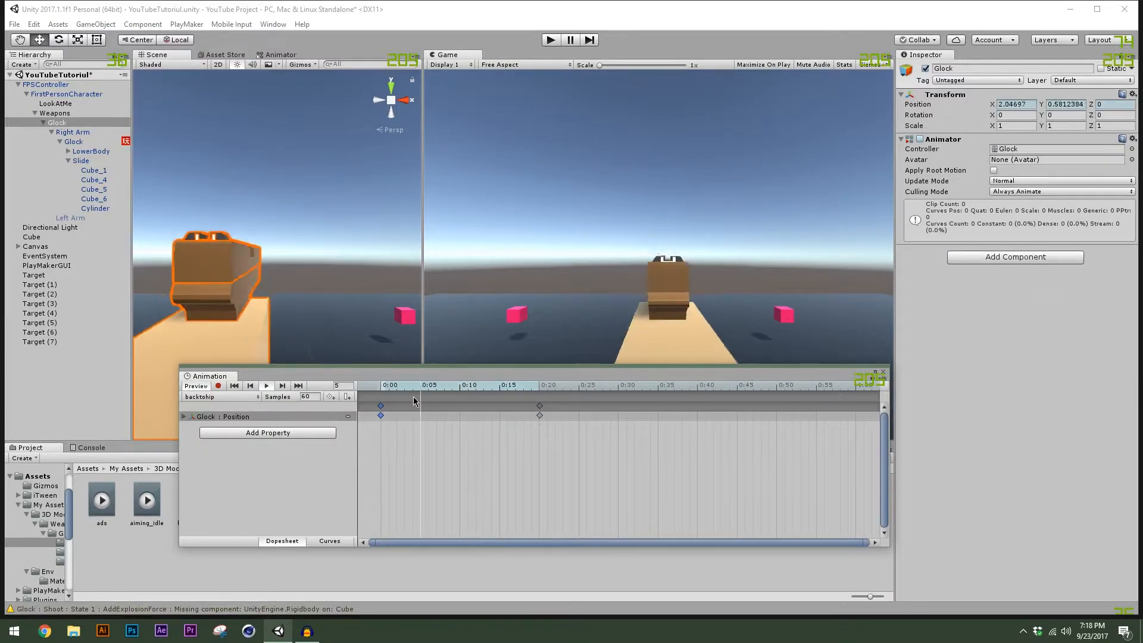
pyautogui.press('space')
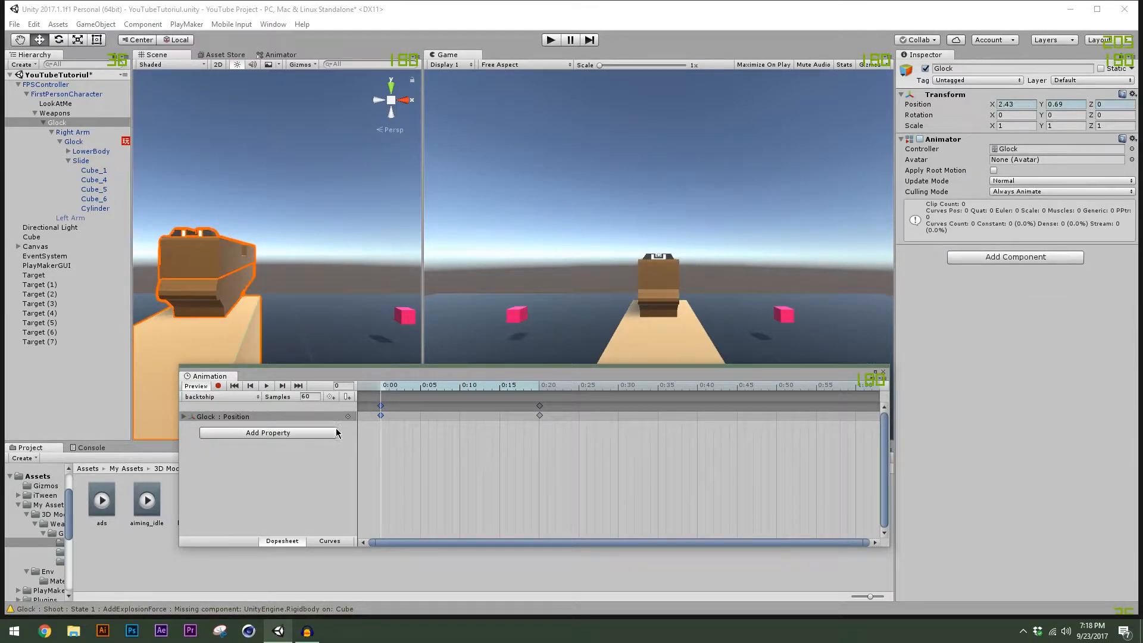
pyautogui.press('.')
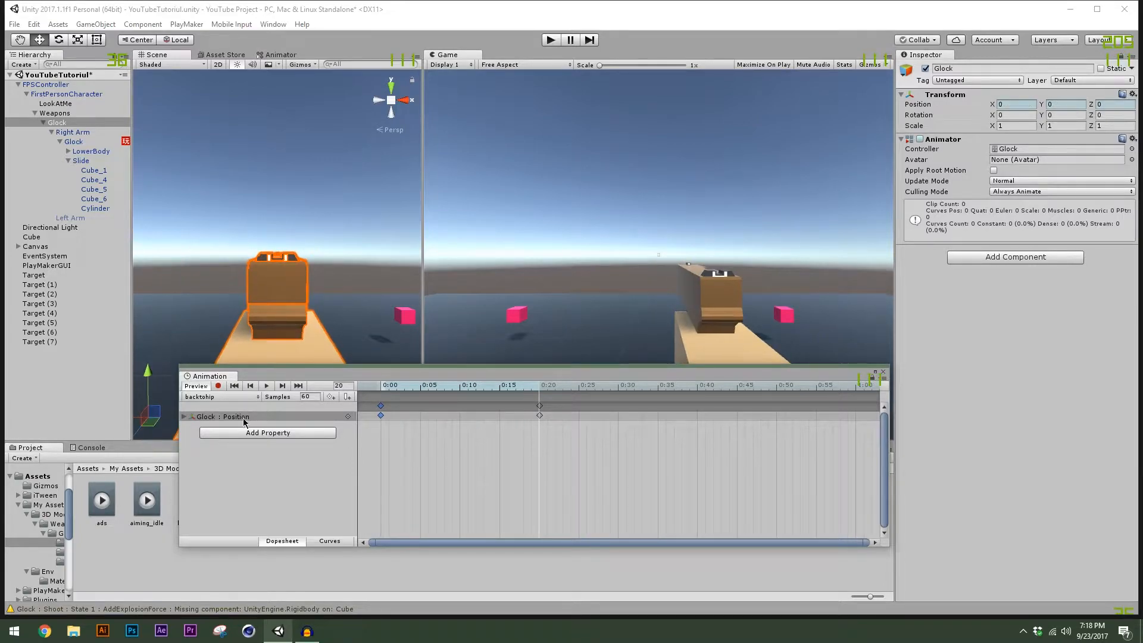
# Review the aiming_idle and ads clips on the timeline and close the Animation window.
pyautogui.click(230, 397)
pyautogui.click(220, 422)
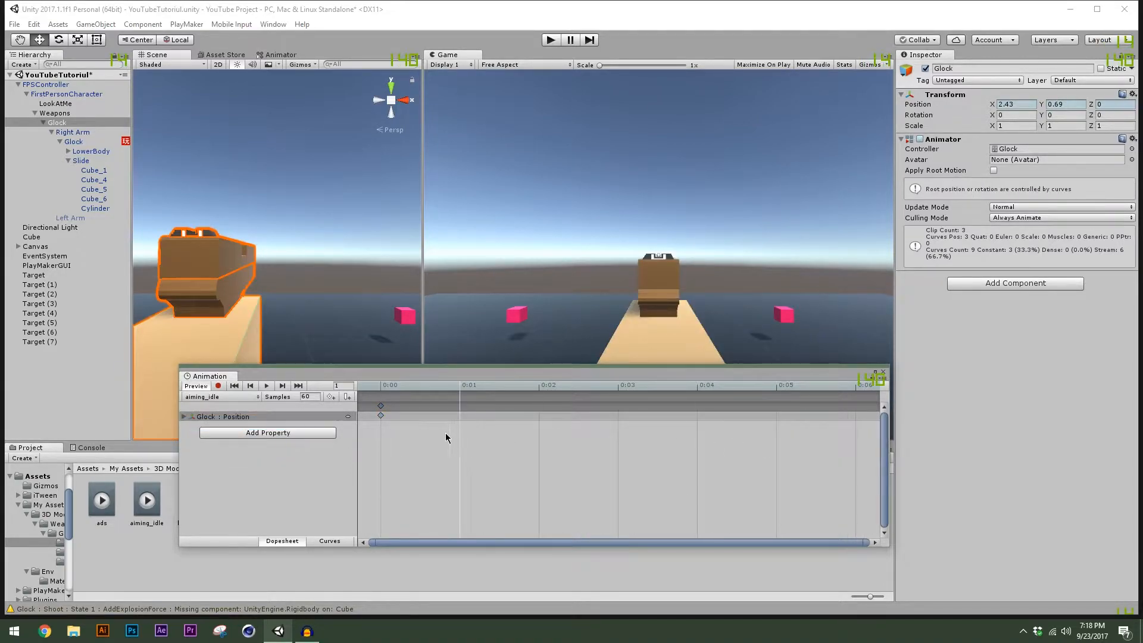
pyautogui.click(220, 397)
pyautogui.click(214, 410)
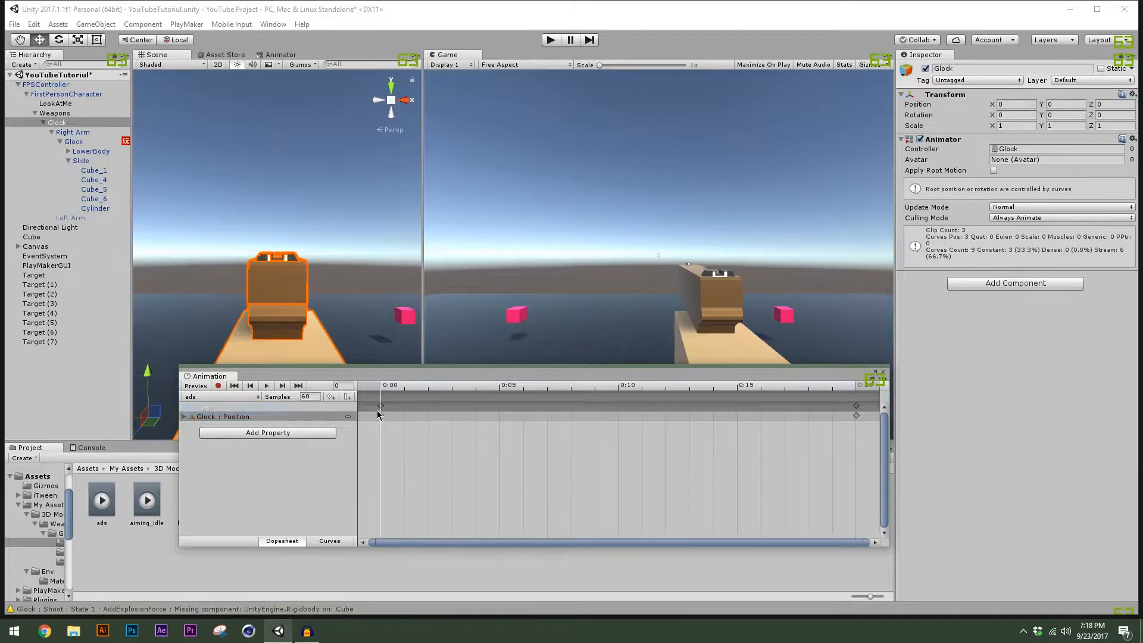
pyautogui.moveTo(384, 390)
pyautogui.mouseDown()
pyautogui.moveTo(831, 403)
pyautogui.moveTo(380, 390)
pyautogui.mouseUp()
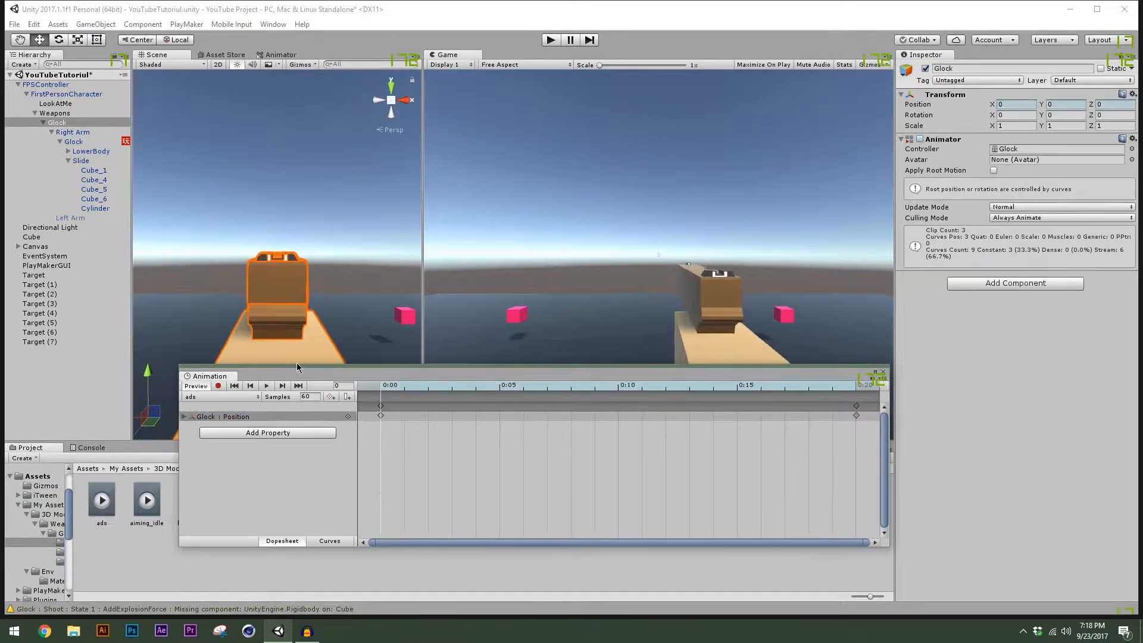
pyautogui.click(884, 373)
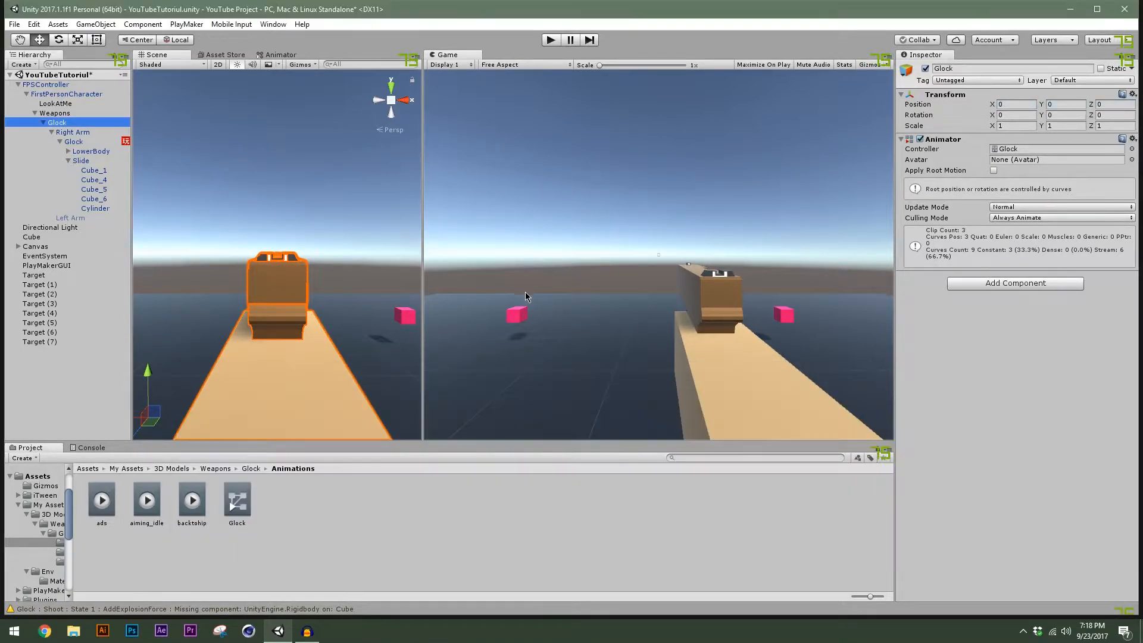
# Spread out the Glock animator states, placing ads below Entry, aiming_idle below ads, and backtohip to the right of ads.
pyautogui.moveTo(425, 241); pyautogui.dragTo(588, 256)
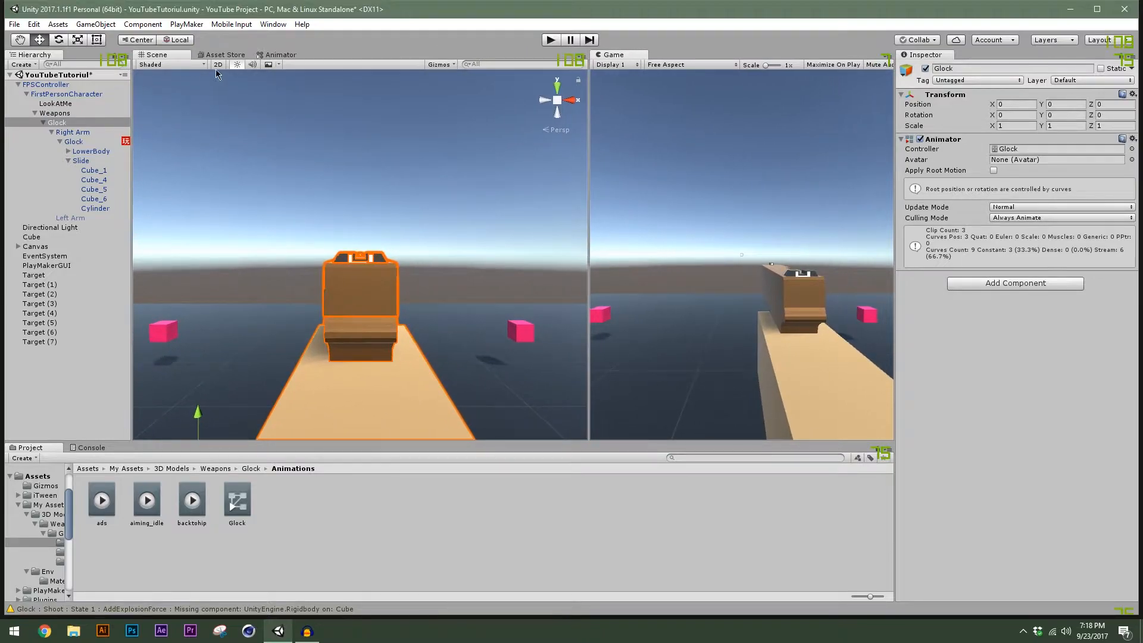
pyautogui.click(277, 54)
pyautogui.keyDown('alt'); pyautogui.moveTo(442, 186); pyautogui.dragTo(411, 210); pyautogui.keyUp('alt')
pyautogui.moveTo(395, 146); pyautogui.dragTo(382, 275)
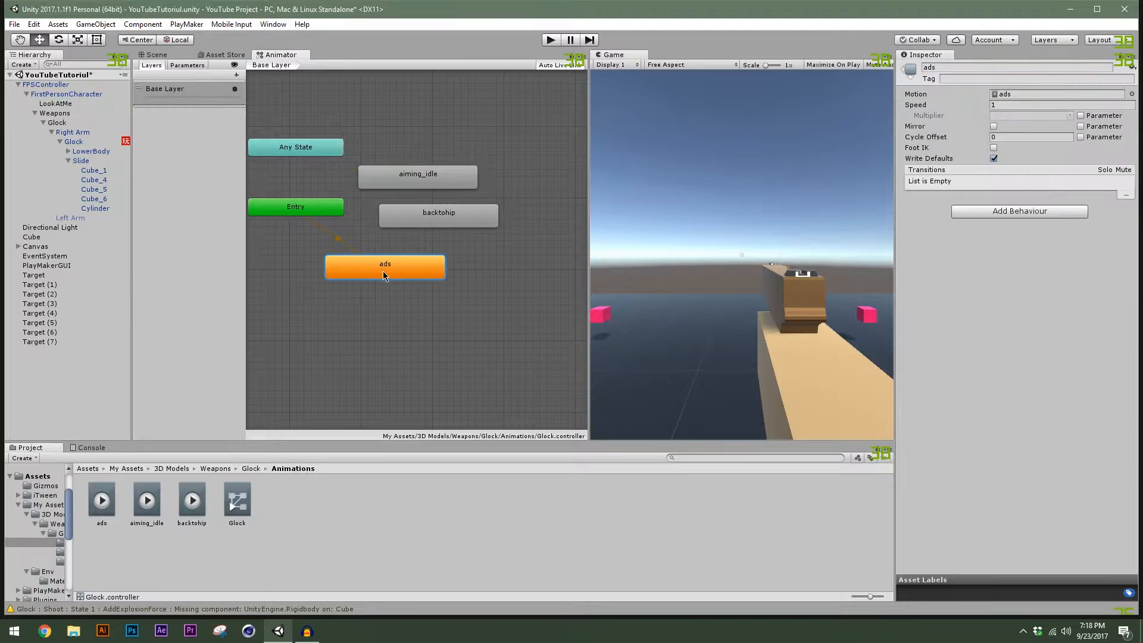
pyautogui.moveTo(422, 178); pyautogui.dragTo(460, 326)
pyautogui.moveTo(428, 221); pyautogui.dragTo(566, 253)
pyautogui.moveTo(495, 291); pyautogui.dragTo(387, 270, button='middle')
pyautogui.scroll(-1, 424, 283)
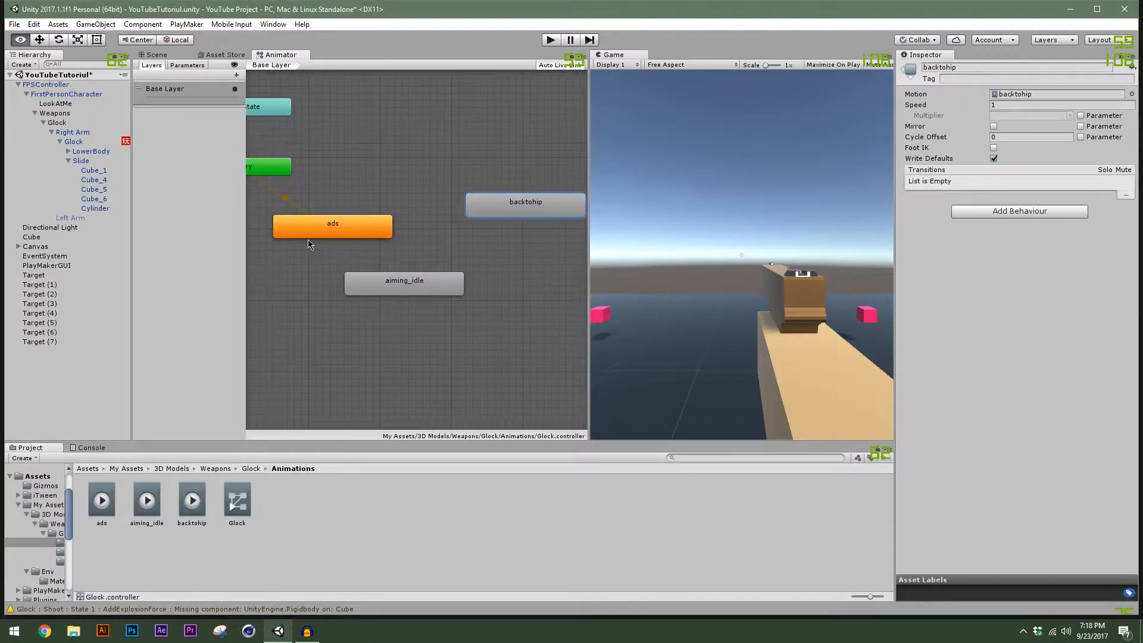
# Create a fourth animation clip named hip_idle for the outer Glock in the same Animations folder.
pyautogui.click(66, 123)
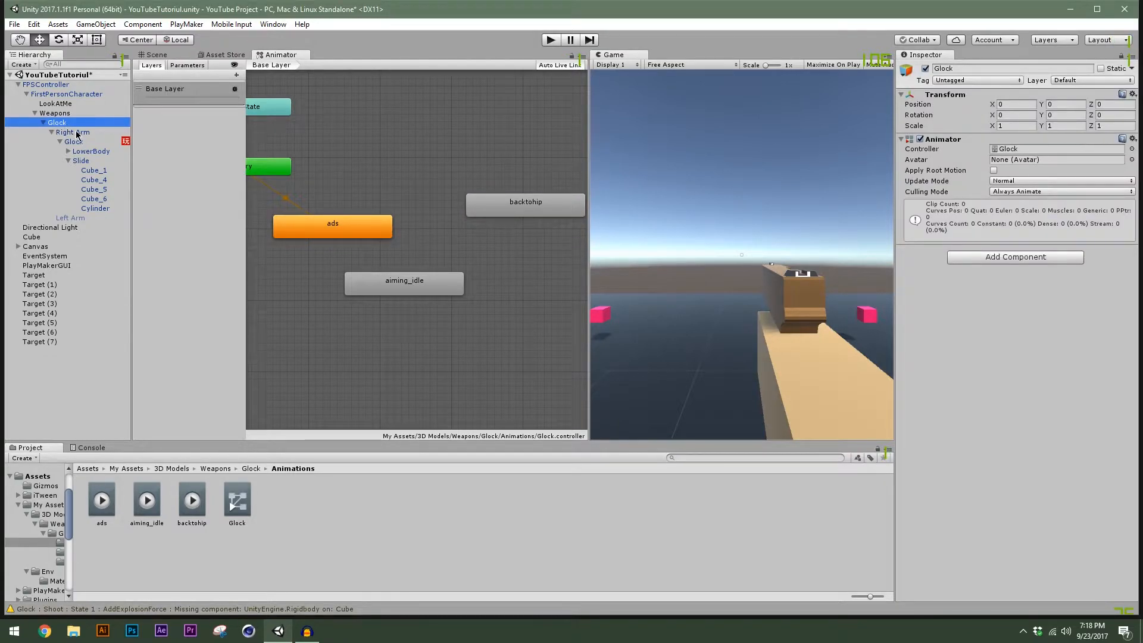
pyautogui.click(272, 24)
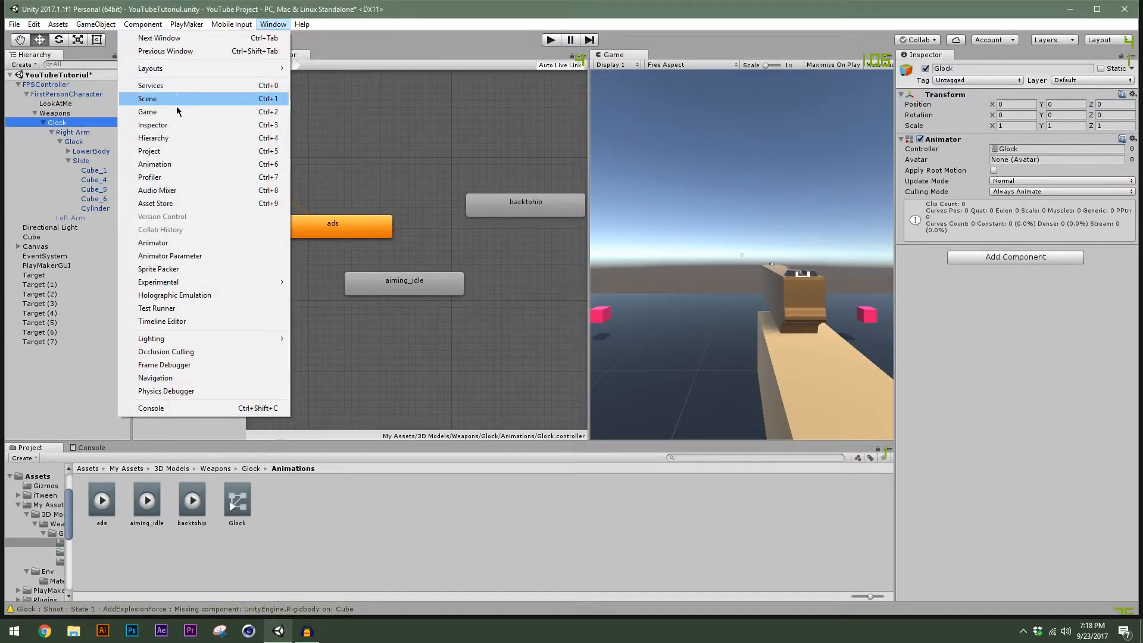
pyautogui.click(154, 164)
pyautogui.moveTo(456, 372); pyautogui.dragTo(466, 335)
pyautogui.click(241, 356)
pyautogui.click(241, 410)
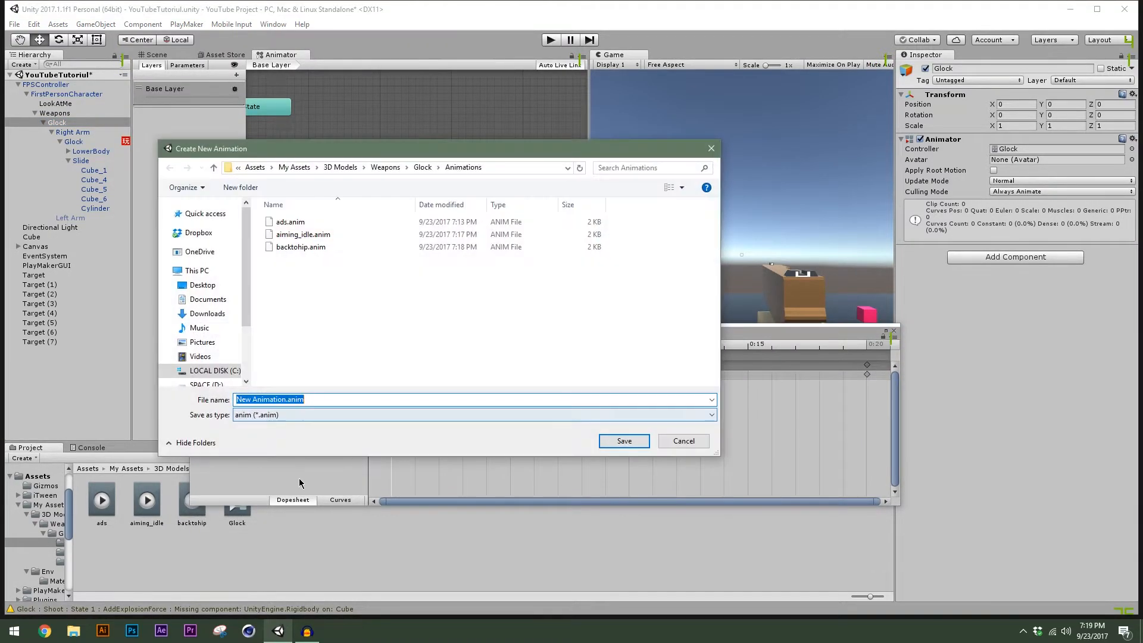
pyautogui.click(287, 399)
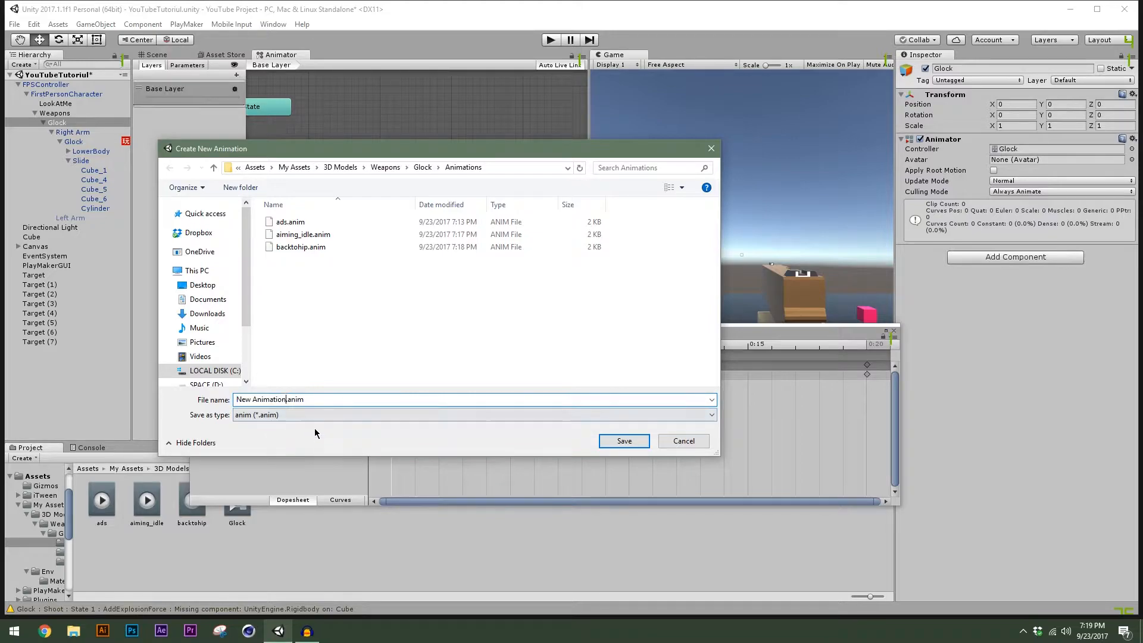
pyautogui.press('BackSpace')
pyautogui.press('BackSpace')
pyautogui.press('BackSpace')
pyautogui.press('BackSpace')
pyautogui.press('BackSpace')
pyautogui.press('BackSpace')
pyautogui.press('BackSpace')
pyautogui.press('BackSpace')
pyautogui.press('BackSpace')
pyautogui.press('BackSpace')
pyautogui.press('BackSpace')
pyautogui.press('BackSpace')
pyautogui.press('BackSpace')
pyautogui.press('BackSpace')
pyautogui.write('hu')
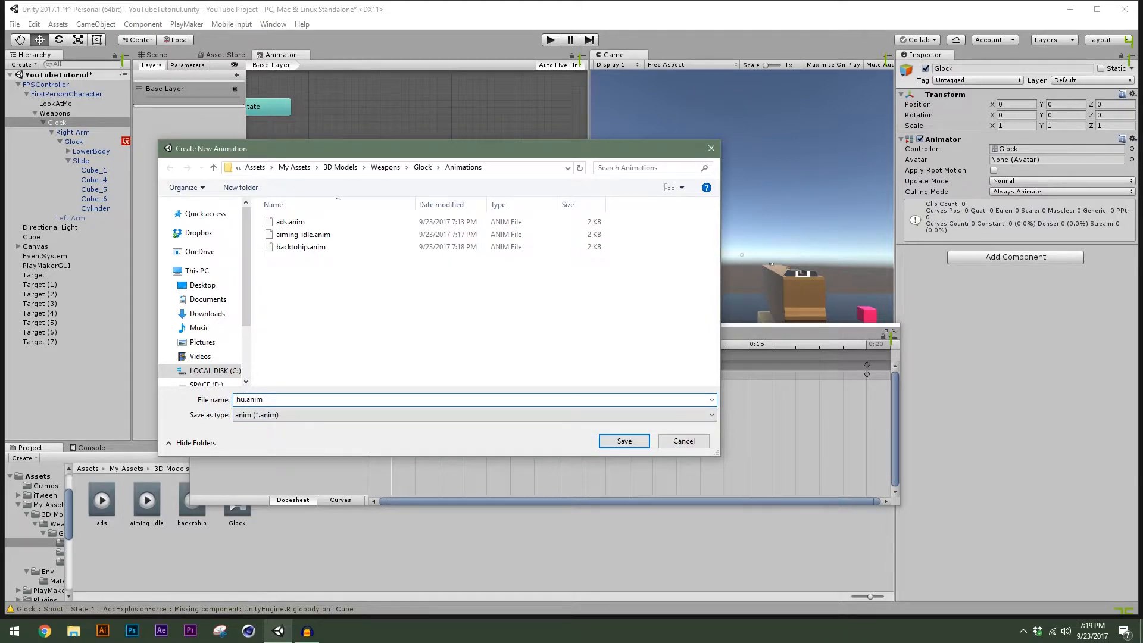
pyautogui.write('ip_idle.')
pyautogui.press('Return')
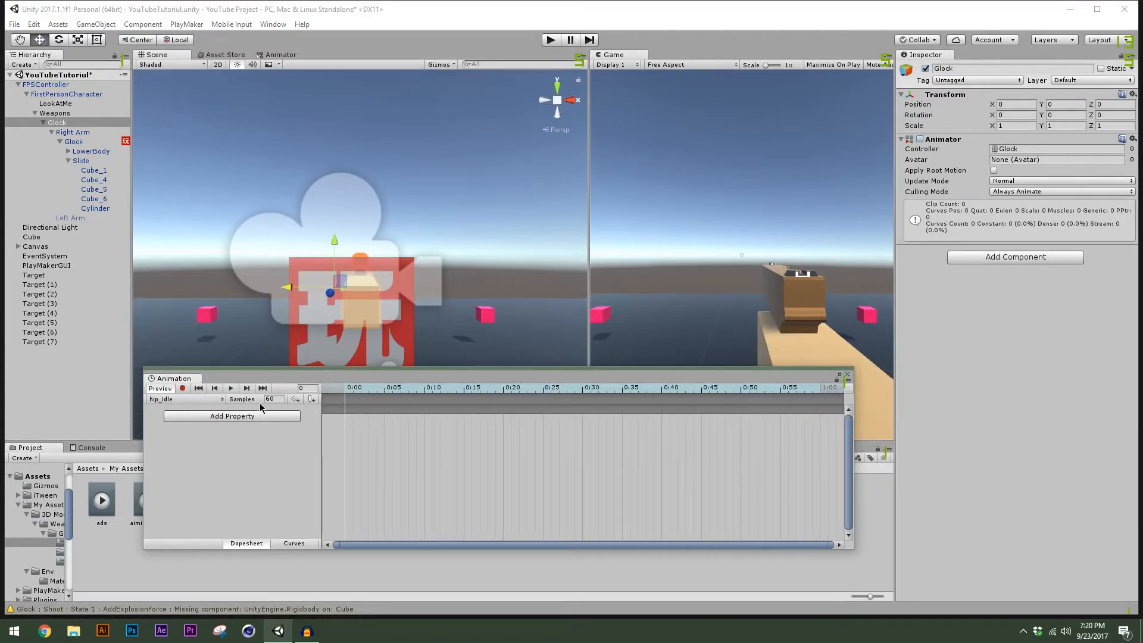
# Copy the Glock position key at frame 0 of the ads clip to frame 0 of hip_idle.
pyautogui.click(219, 400)
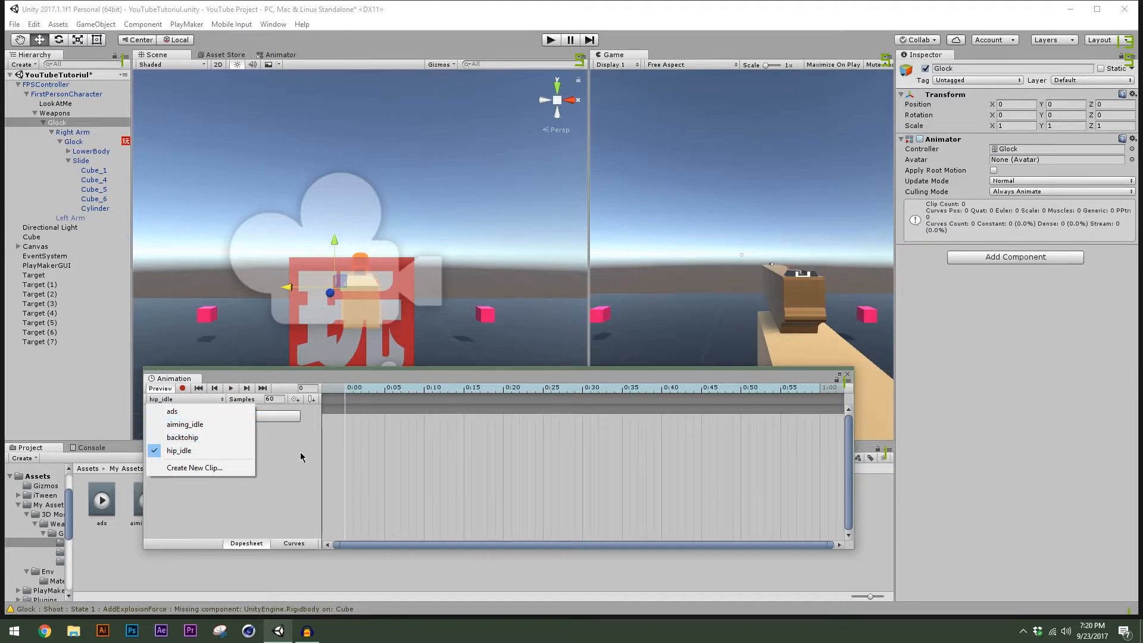
pyautogui.click(196, 424)
pyautogui.moveTo(371, 391); pyautogui.dragTo(312, 413)
pyautogui.click(202, 400)
pyautogui.click(197, 412)
pyautogui.click(345, 407)
pyautogui.click(202, 400)
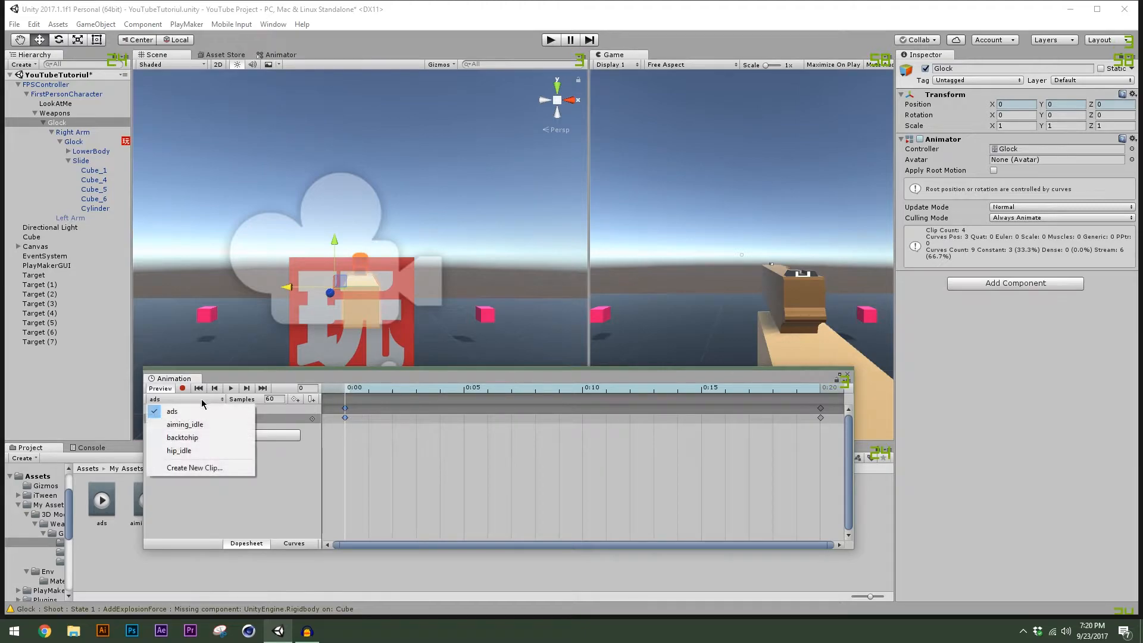
pyautogui.click(179, 450)
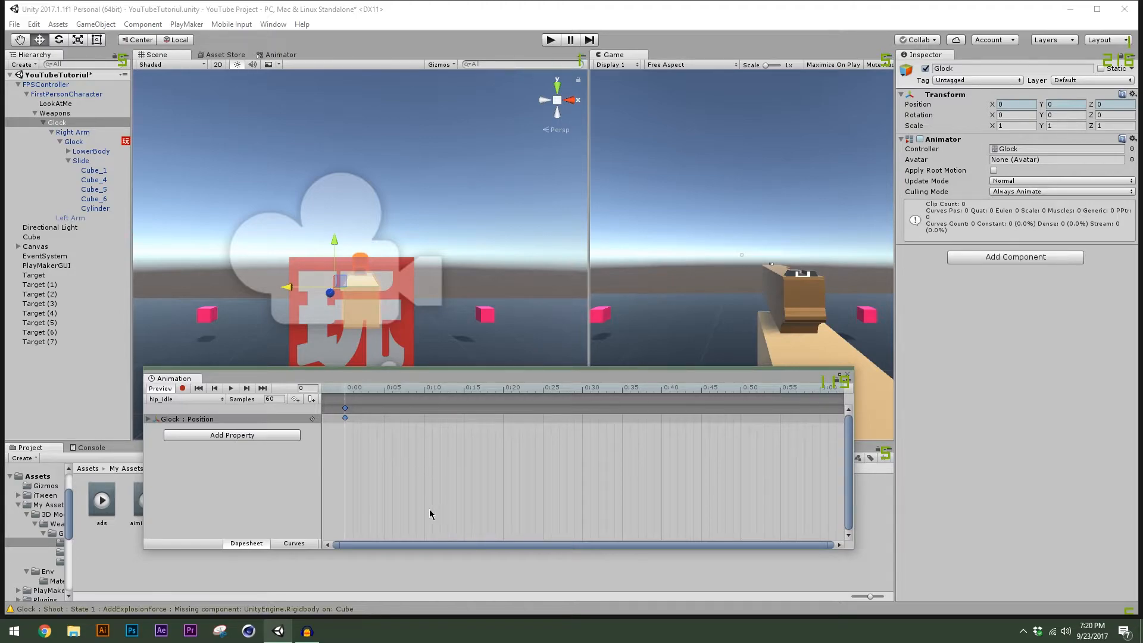
# Check the keys of the backtohip, aiming_idle and ads clips in turn.
pyautogui.click(210, 400)
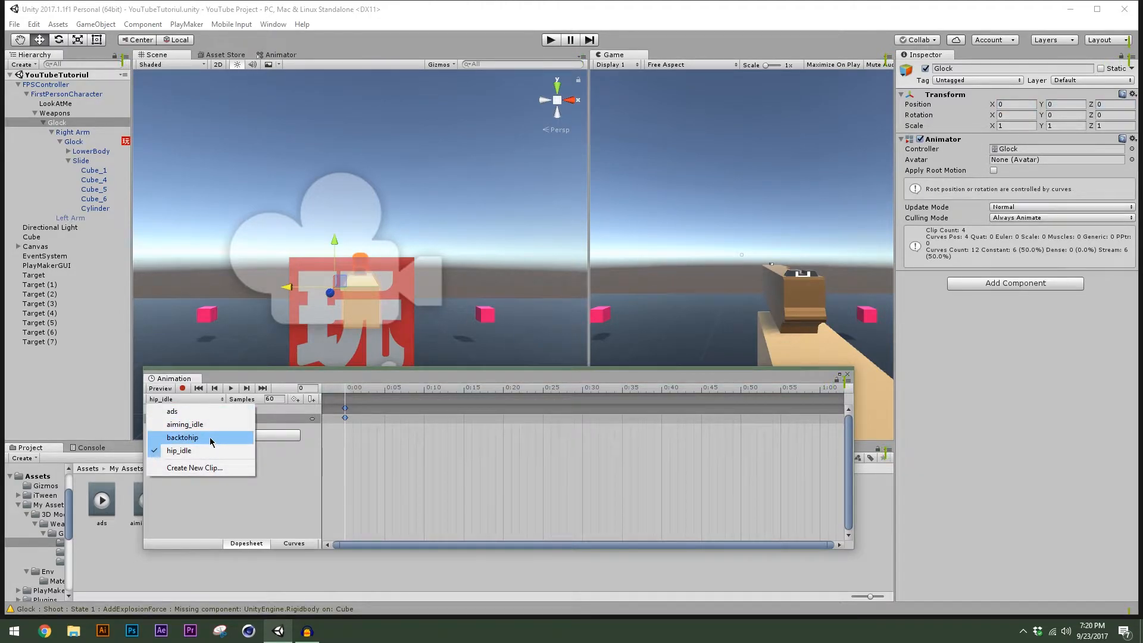
pyautogui.click(210, 438)
pyautogui.click(178, 400)
pyautogui.click(199, 424)
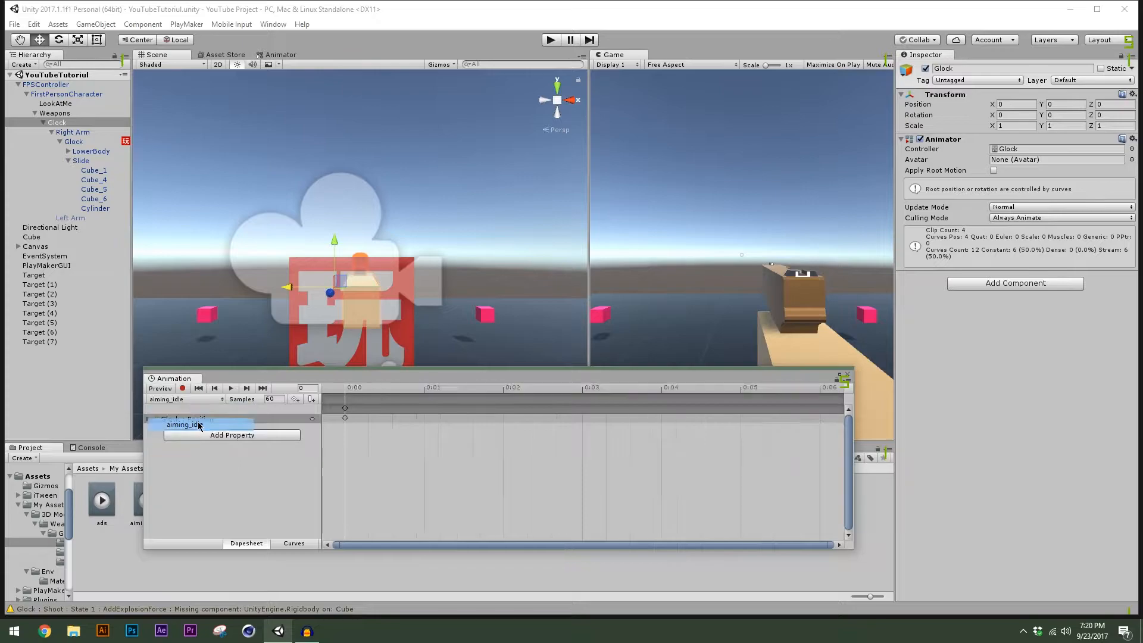
pyautogui.click(178, 399)
pyautogui.click(172, 411)
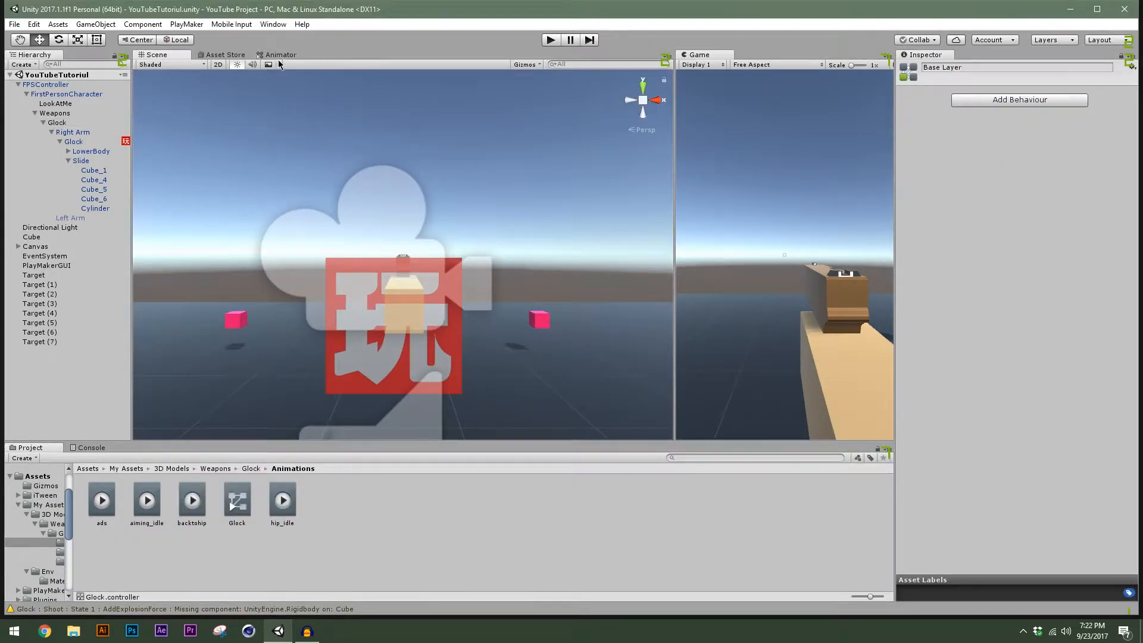
# Reposition the ads state beside Entry in the Glock animator graph, above the backtohip and aiming_idle states.
pyautogui.click(275, 55)
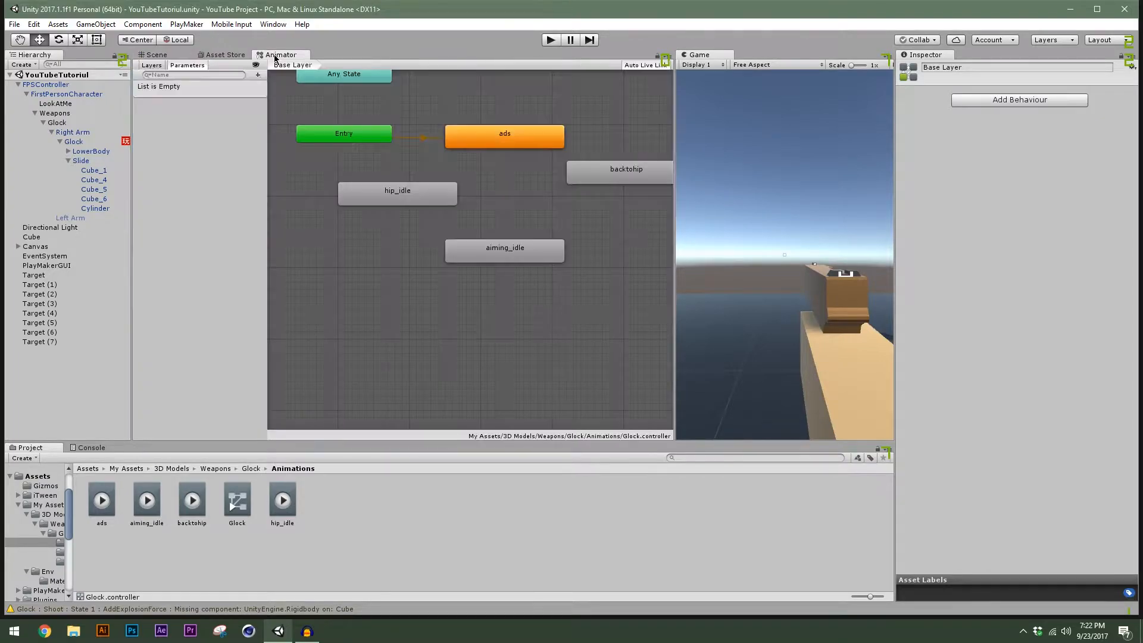
pyautogui.click(272, 24)
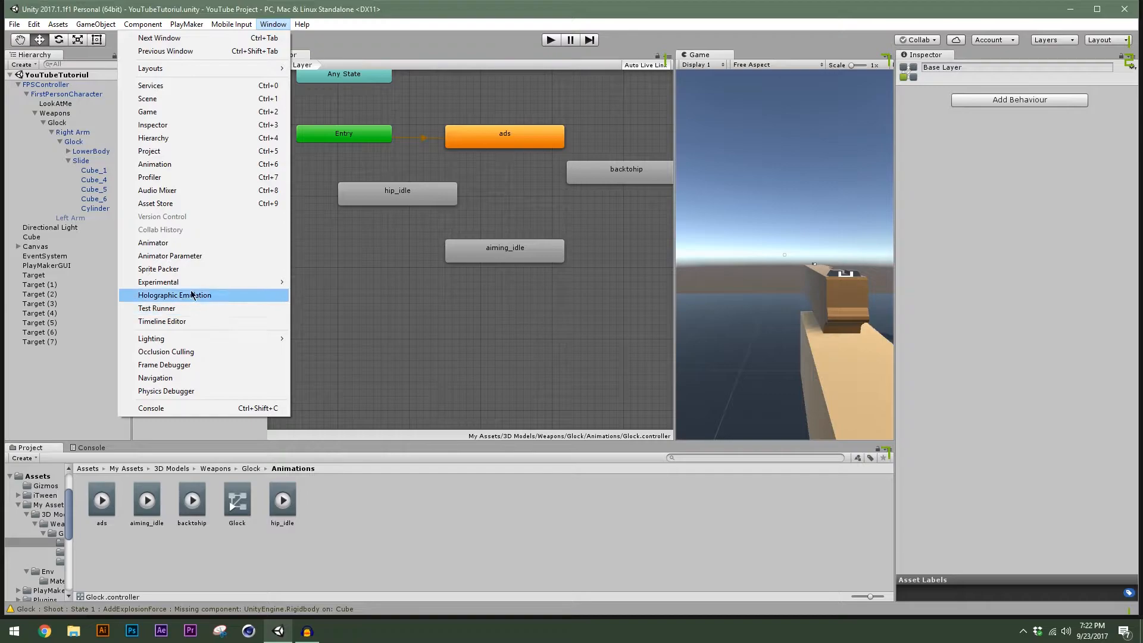
pyautogui.click(160, 243)
pyautogui.moveTo(524, 148); pyautogui.dragTo(497, 159)
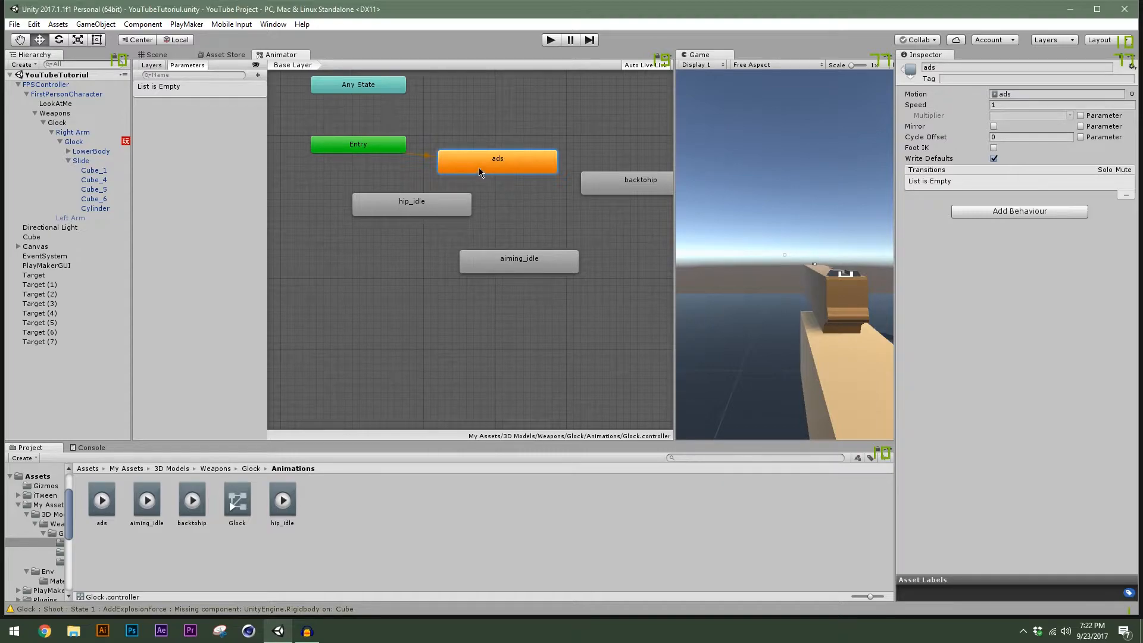
pyautogui.moveTo(491, 166); pyautogui.dragTo(534, 152)
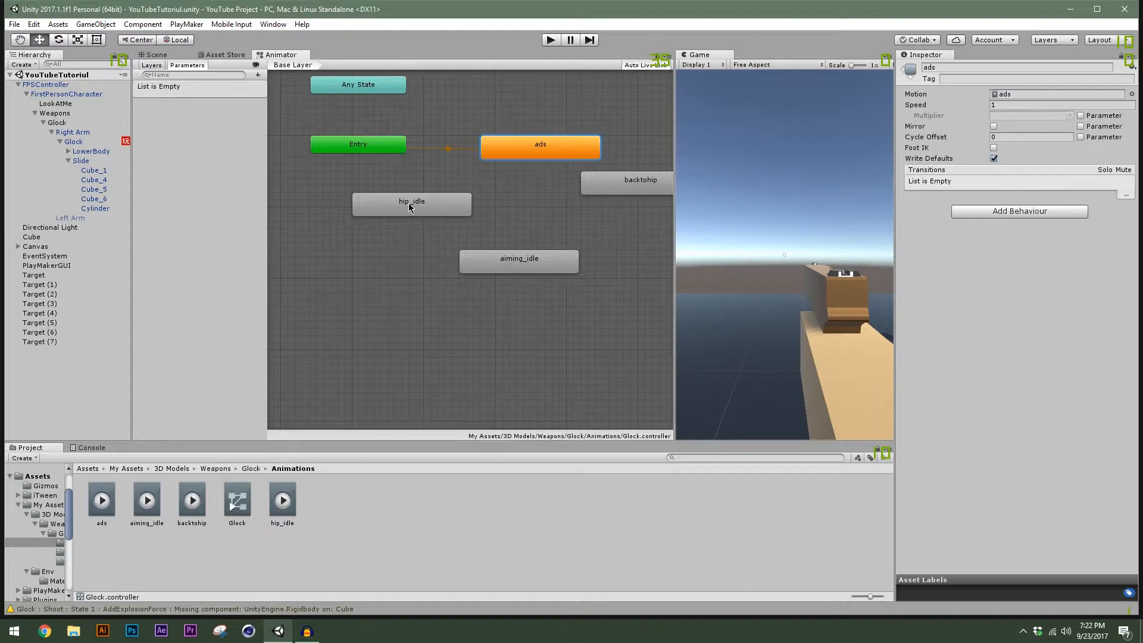
# Set hip_idle as the layer default state in the Glock animator graph.
pyautogui.moveTo(408, 204); pyautogui.dragTo(415, 211)
pyautogui.rightClick(418, 219)
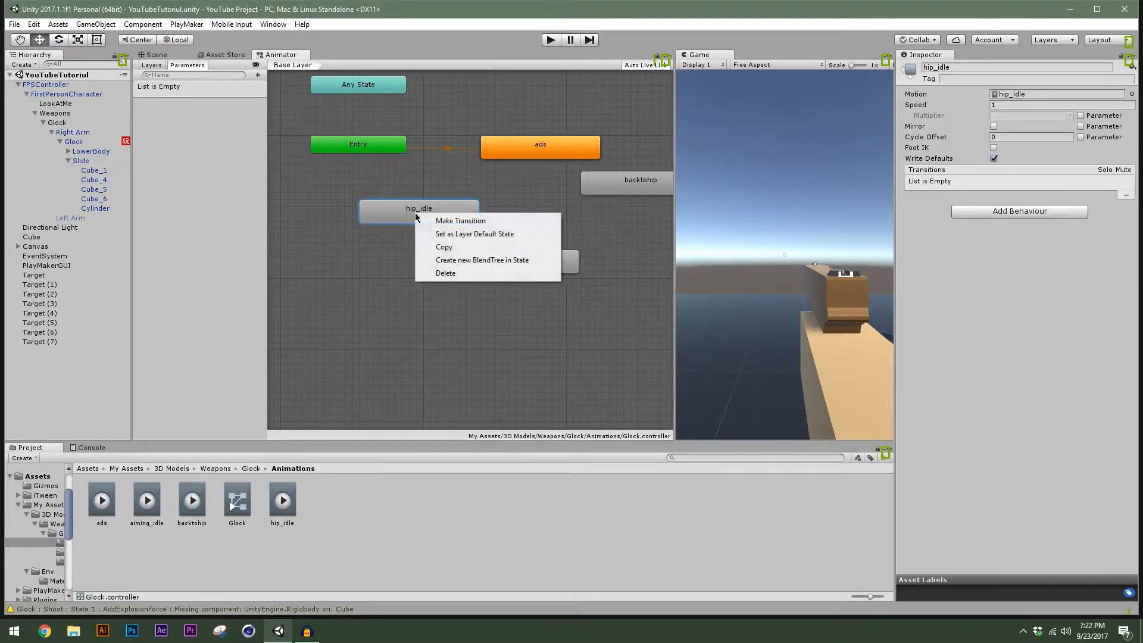
pyautogui.click(450, 234)
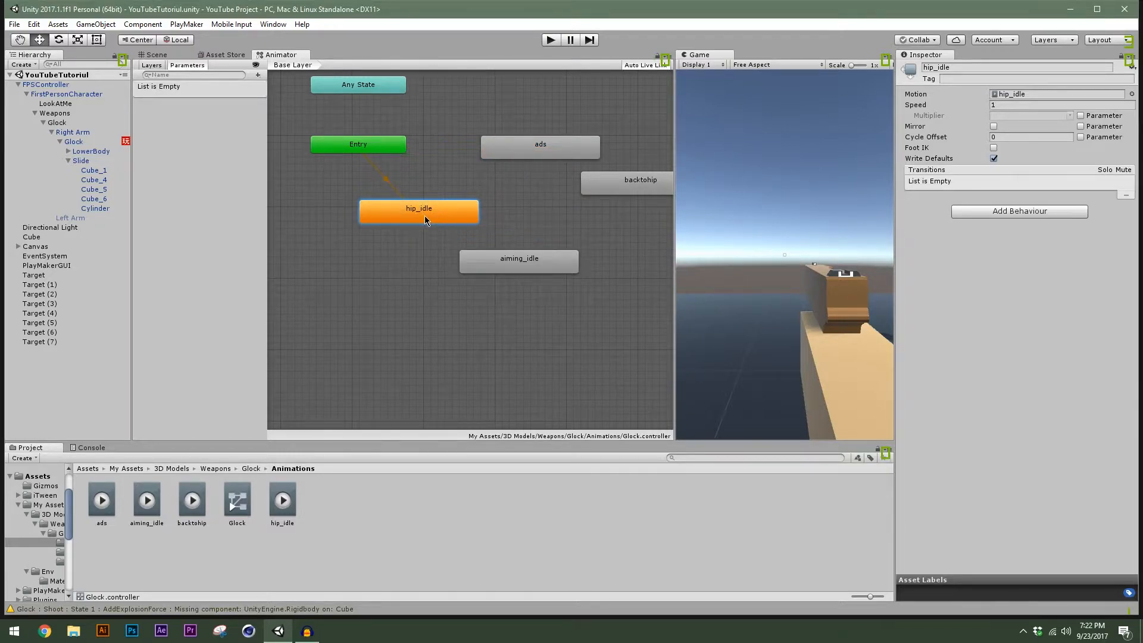
pyautogui.moveTo(425, 220); pyautogui.dragTo(425, 213)
# Add a Bool parameter named aiming to the Glock animator controller.
pyautogui.click(258, 75)
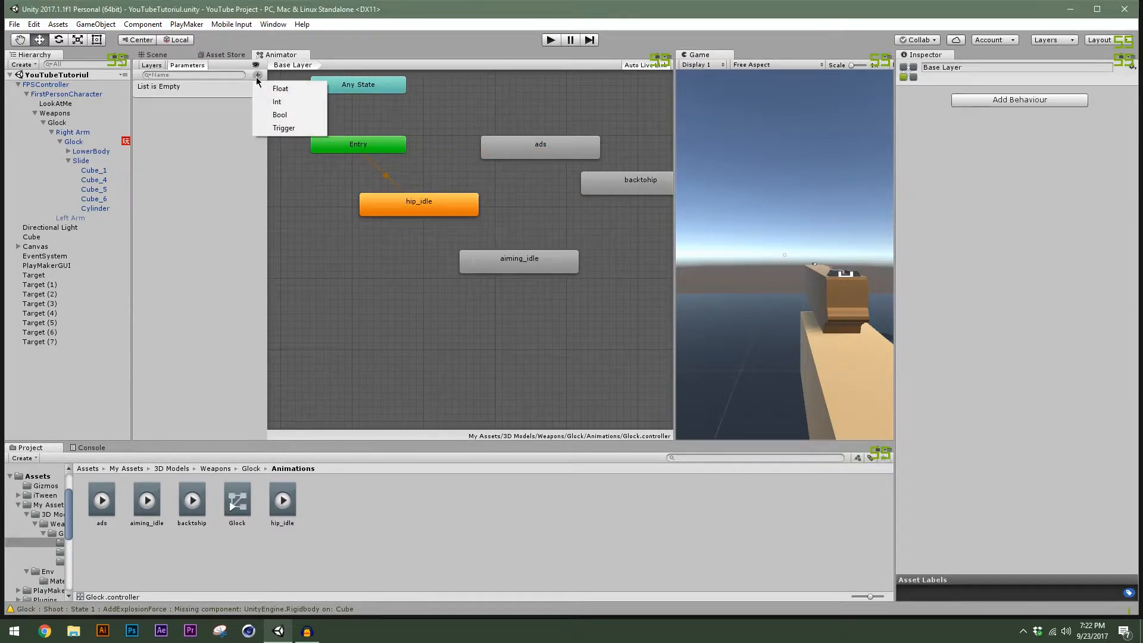
pyautogui.click(279, 114)
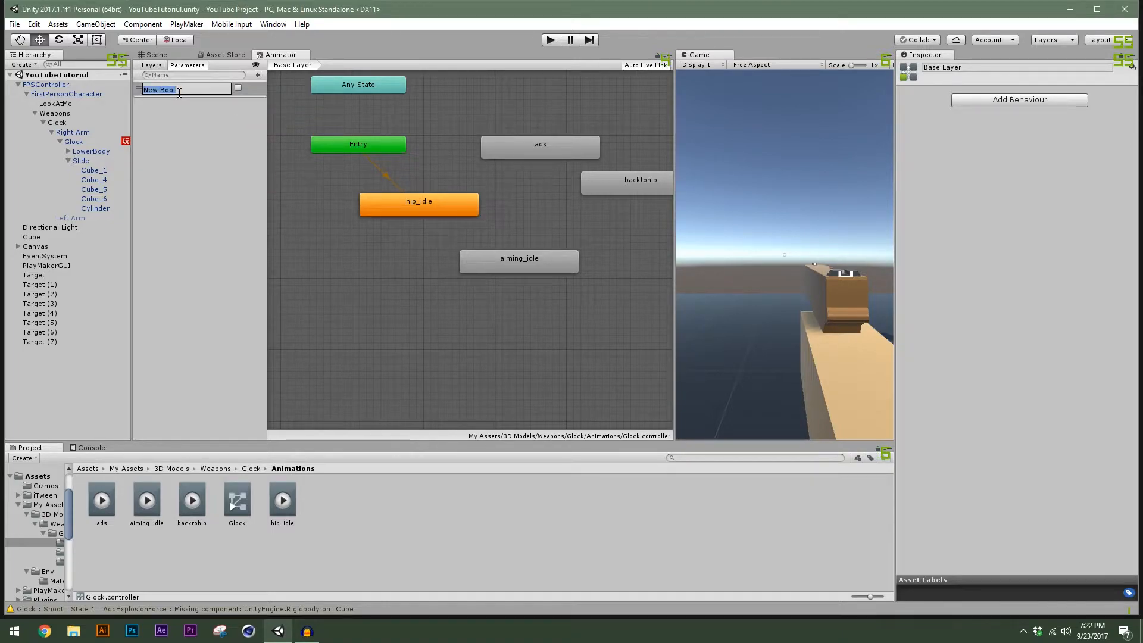
pyautogui.write('aiming')
pyautogui.press('Return')
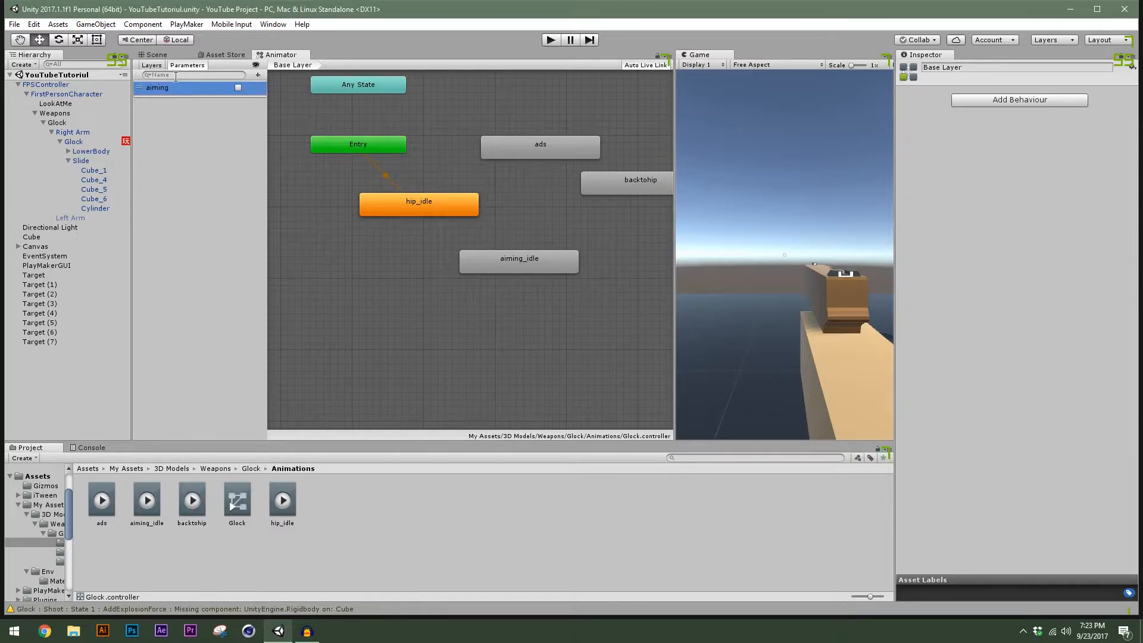
pyautogui.click(238, 87)
# Widen the Animator view and spread out the hip_idle, ads and backtohip states.
pyautogui.moveTo(404, 202); pyautogui.dragTo(412, 201)
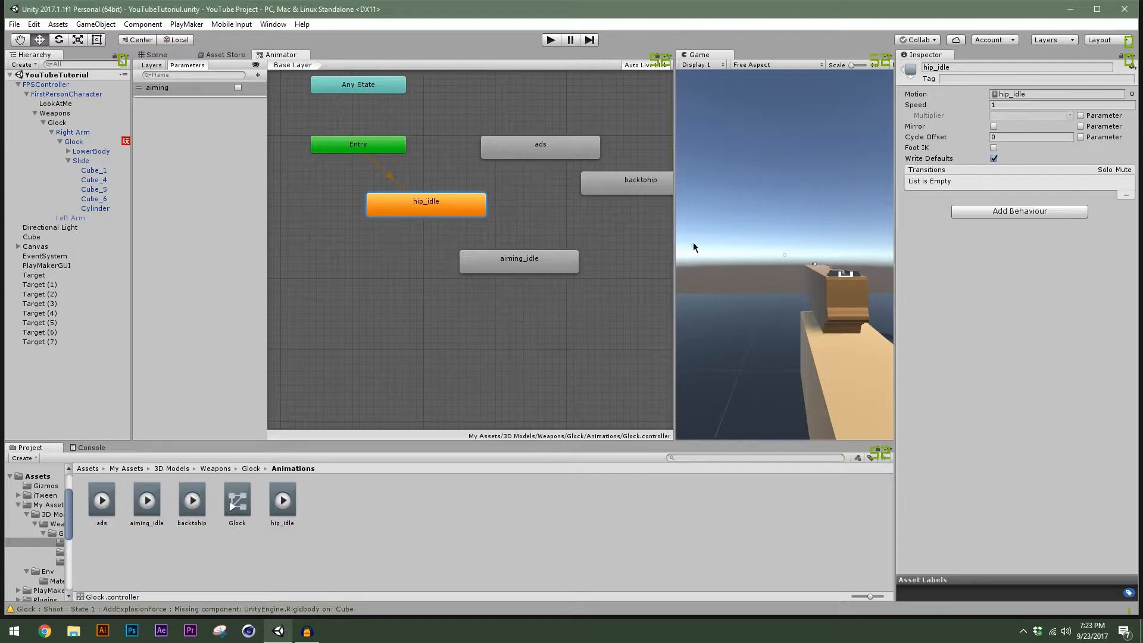
pyautogui.moveTo(675, 227); pyautogui.dragTo(741, 227)
pyautogui.moveTo(557, 145); pyautogui.dragTo(549, 151)
pyautogui.moveTo(647, 184); pyautogui.dragTo(698, 199)
# Make a transition from the hip_idle state to the ads state.
pyautogui.click(484, 203)
pyautogui.rightClick(465, 203)
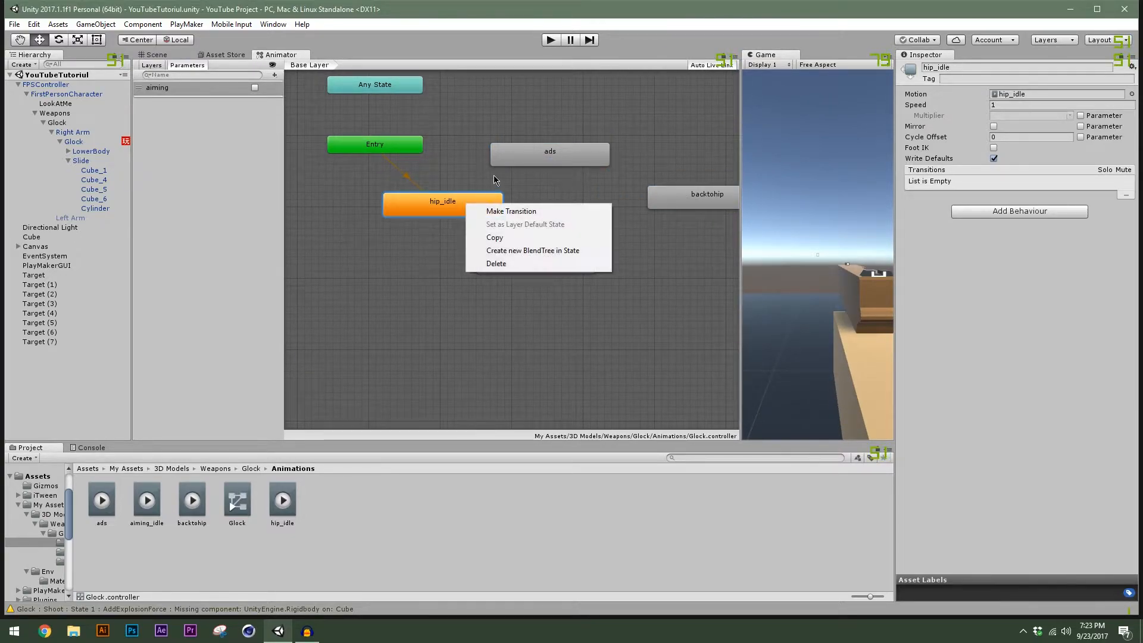
pyautogui.click(494, 211)
pyautogui.click(553, 154)
# Rearrange the graph with aiming_idle to the right of hip_idle, ads above the gap between them and backtohip below it.
pyautogui.moveTo(553, 153); pyautogui.dragTo(574, 161)
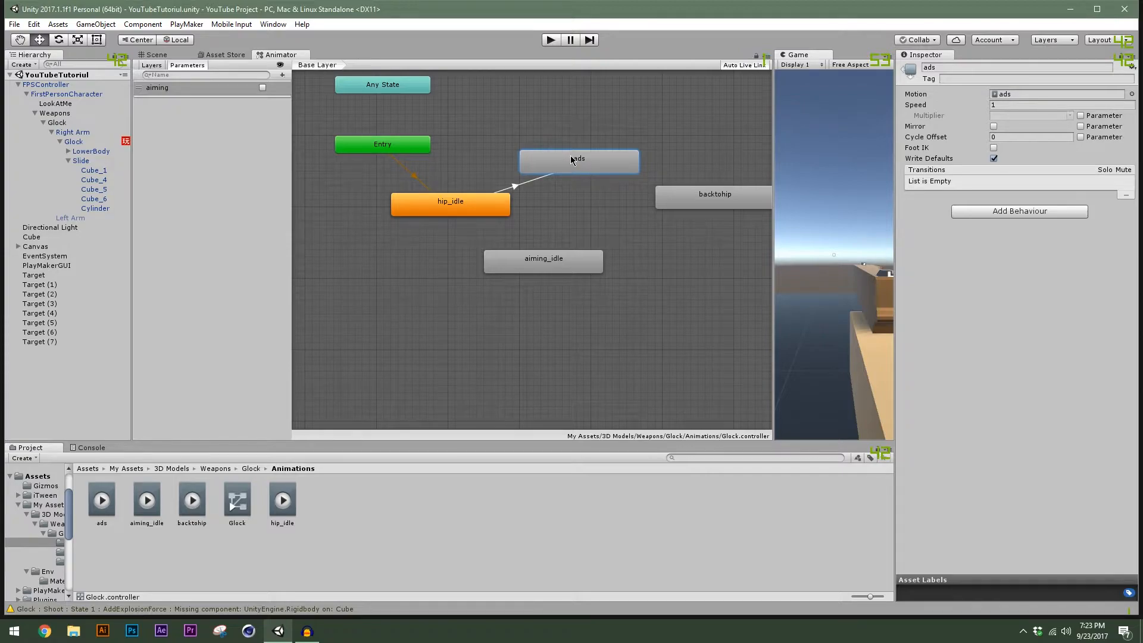
pyautogui.moveTo(676, 201); pyautogui.dragTo(571, 280)
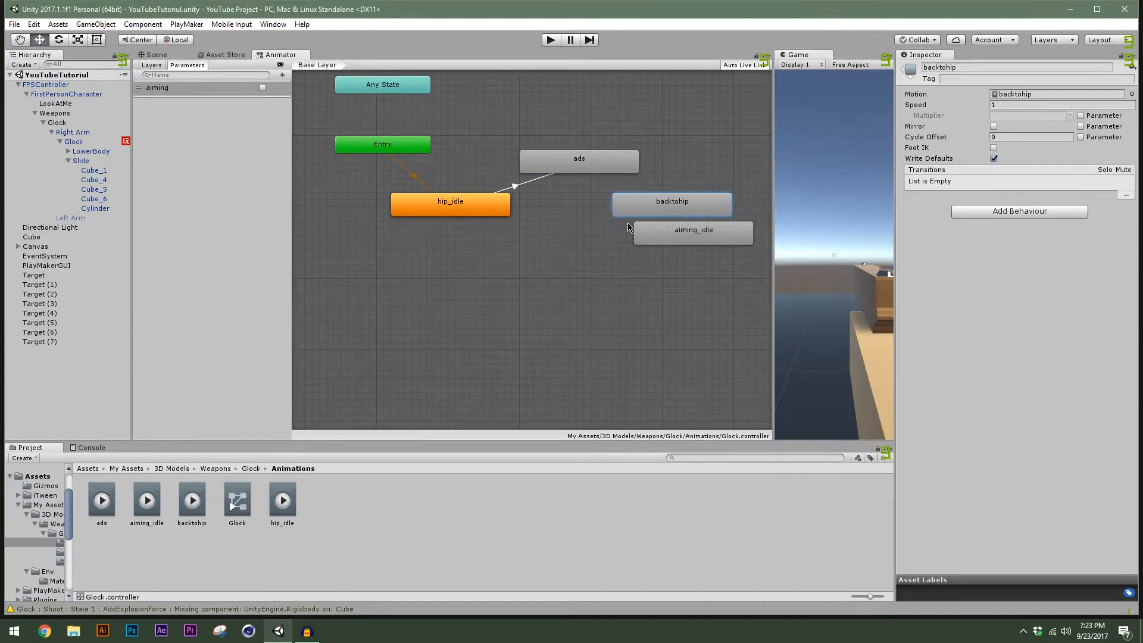
pyautogui.moveTo(676, 238); pyautogui.dragTo(705, 209)
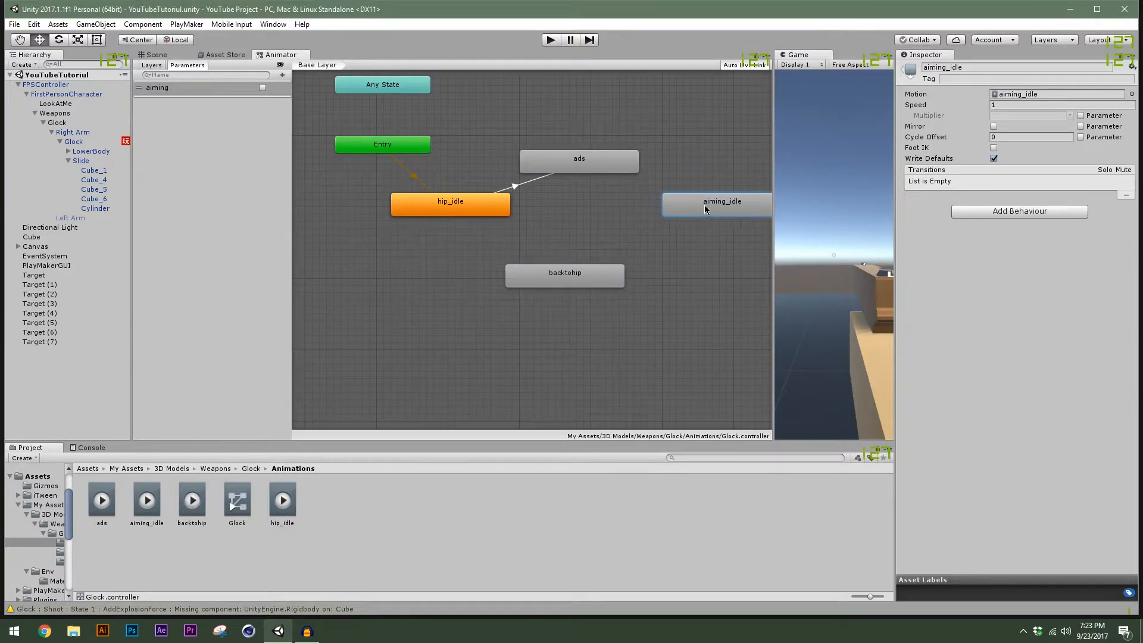
pyautogui.moveTo(578, 273); pyautogui.dragTo(600, 244)
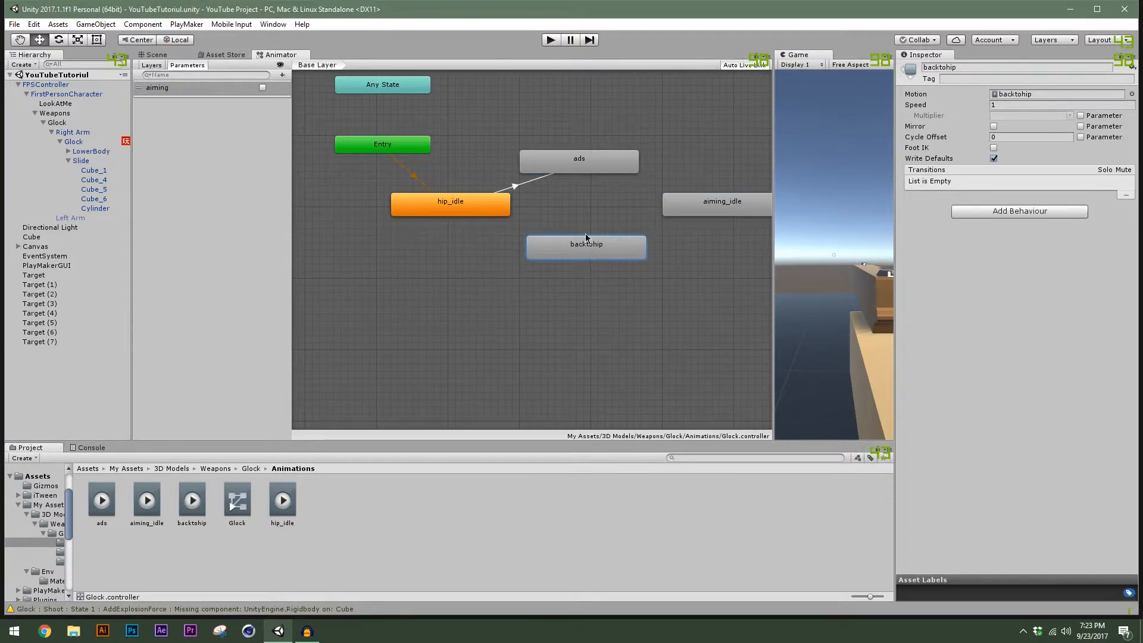
# Add the condition aiming = true to the hip_idle to ads transition.
pyautogui.click(523, 184)
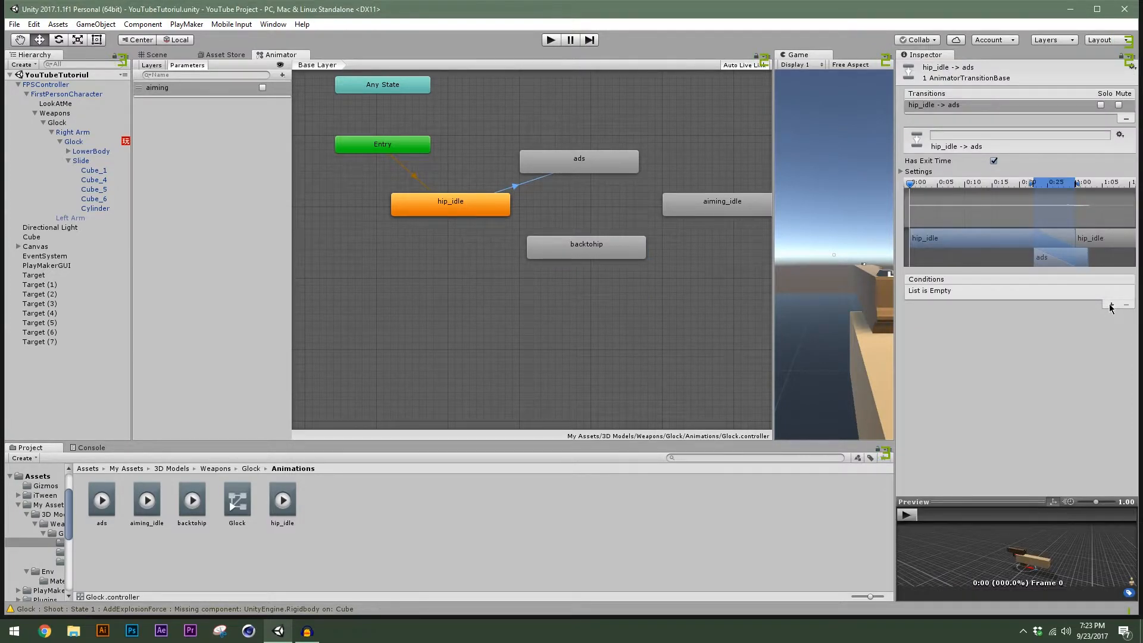
pyautogui.click(583, 170)
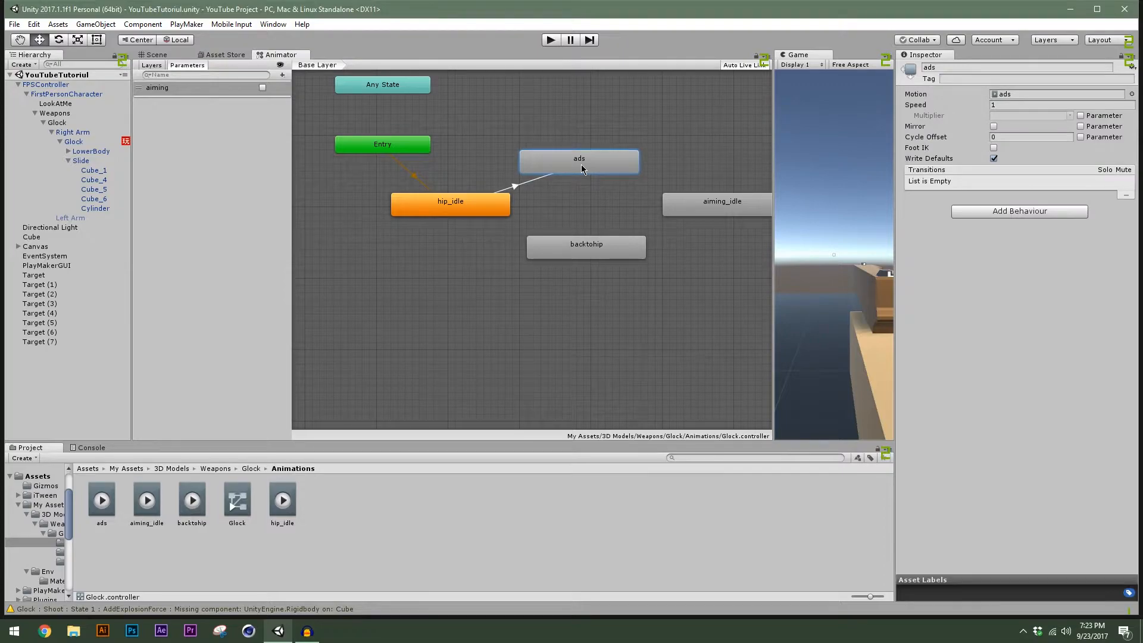
pyautogui.click(515, 187)
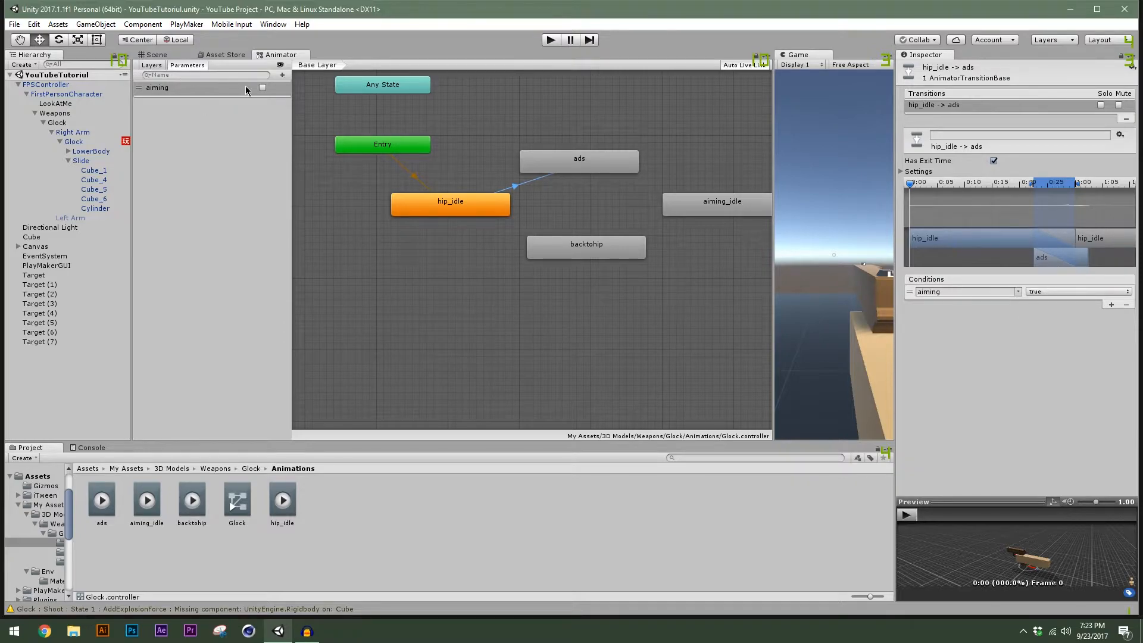
pyautogui.keyDown('alt'); pyautogui.moveTo(577, 180); pyautogui.dragTo(500, 194); pyautogui.keyUp('alt')
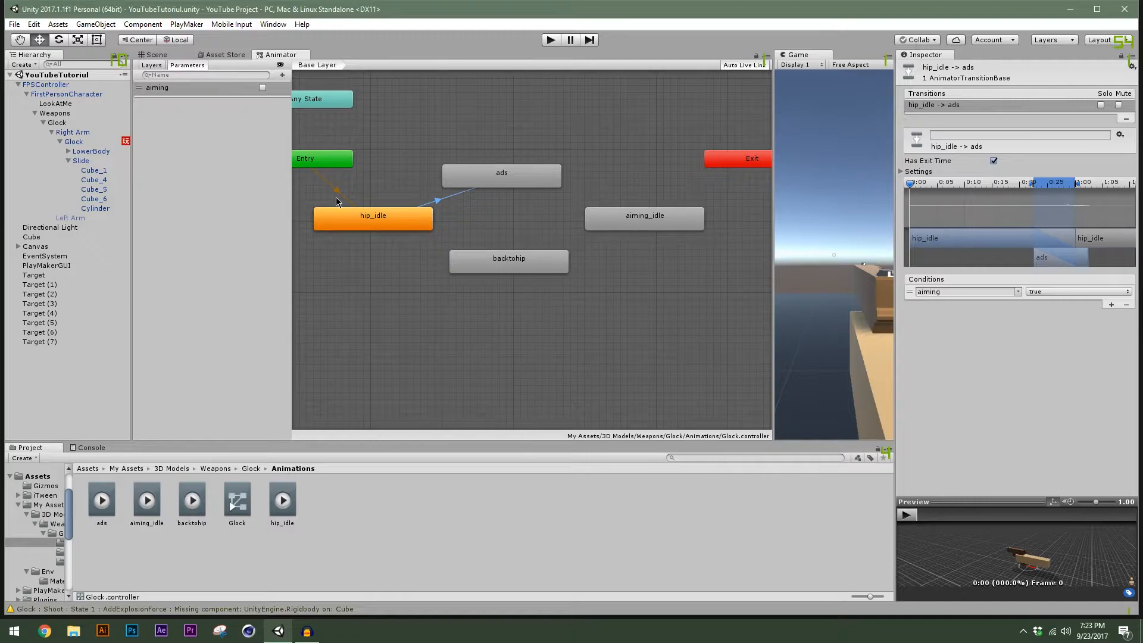
# Select the inner Glock object under Right Arm.
pyautogui.click(96, 142)
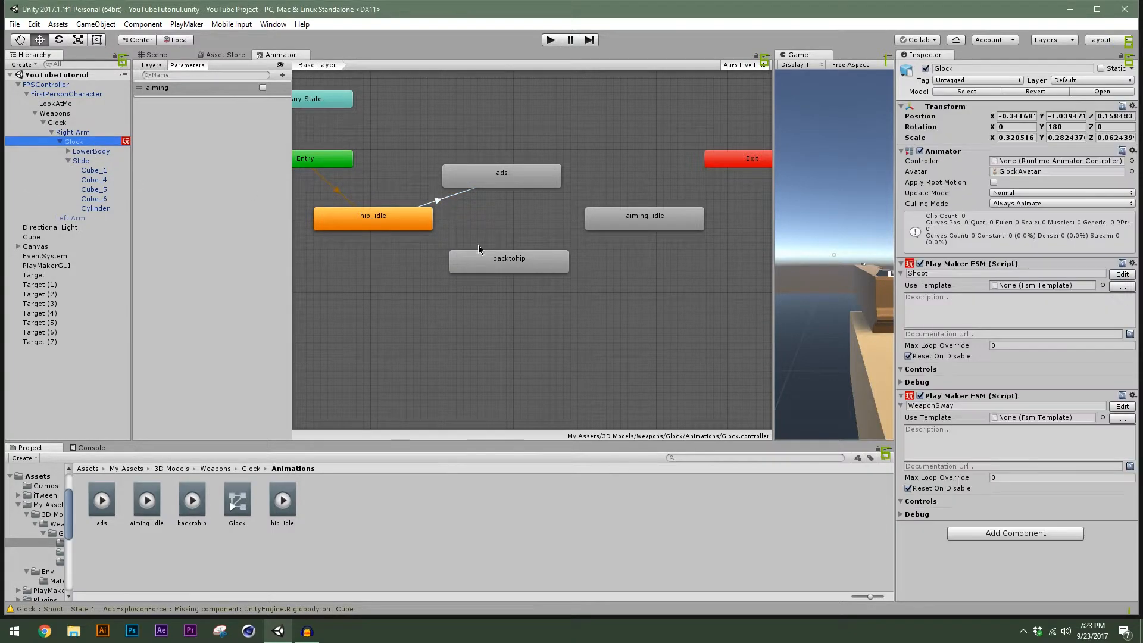
pyautogui.click(1037, 531)
pyautogui.press('Return')
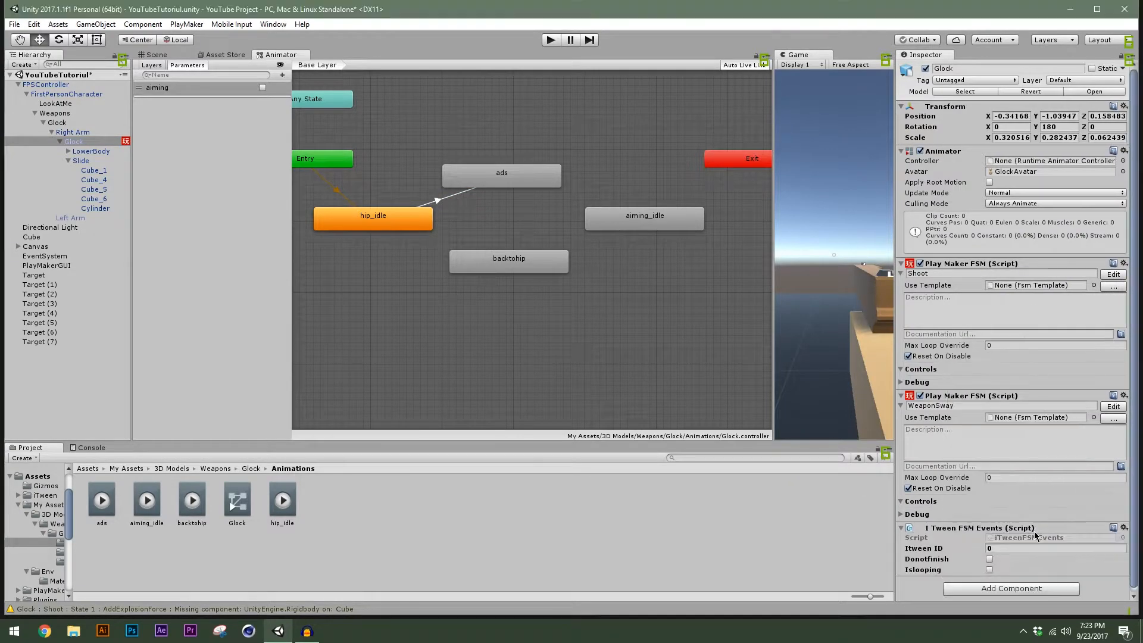
pyautogui.rightClick(976, 529)
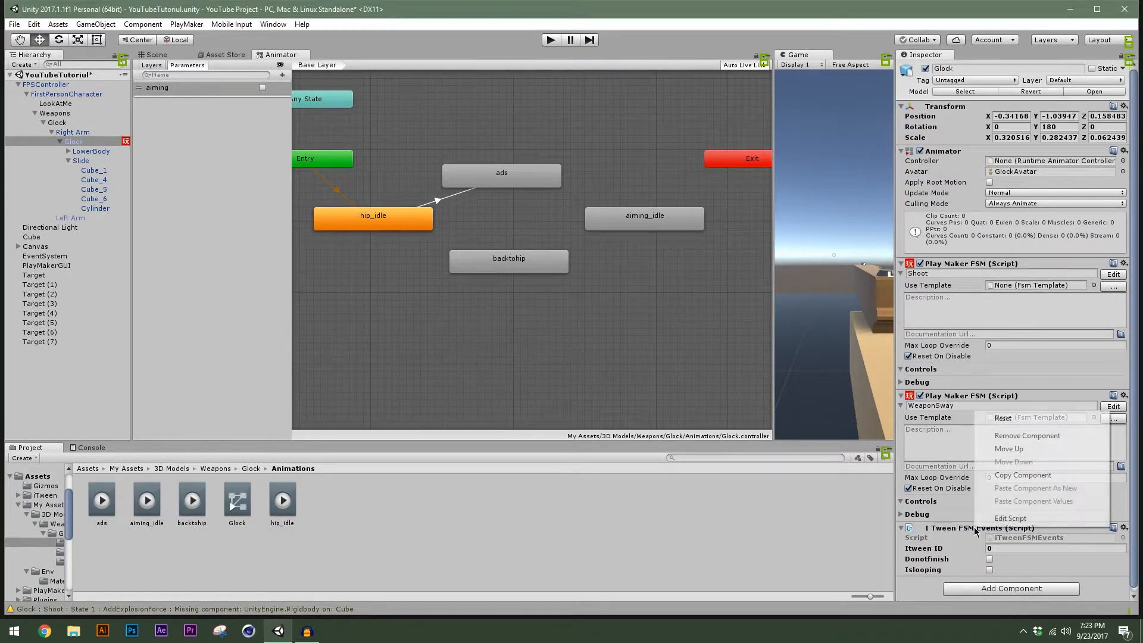
pyautogui.click(1027, 435)
# Add a third Play Maker FSM component to the inner Glock, below the WeaponSway FSM.
pyautogui.click(1010, 531)
pyautogui.press('Down')
pyautogui.press('Return')
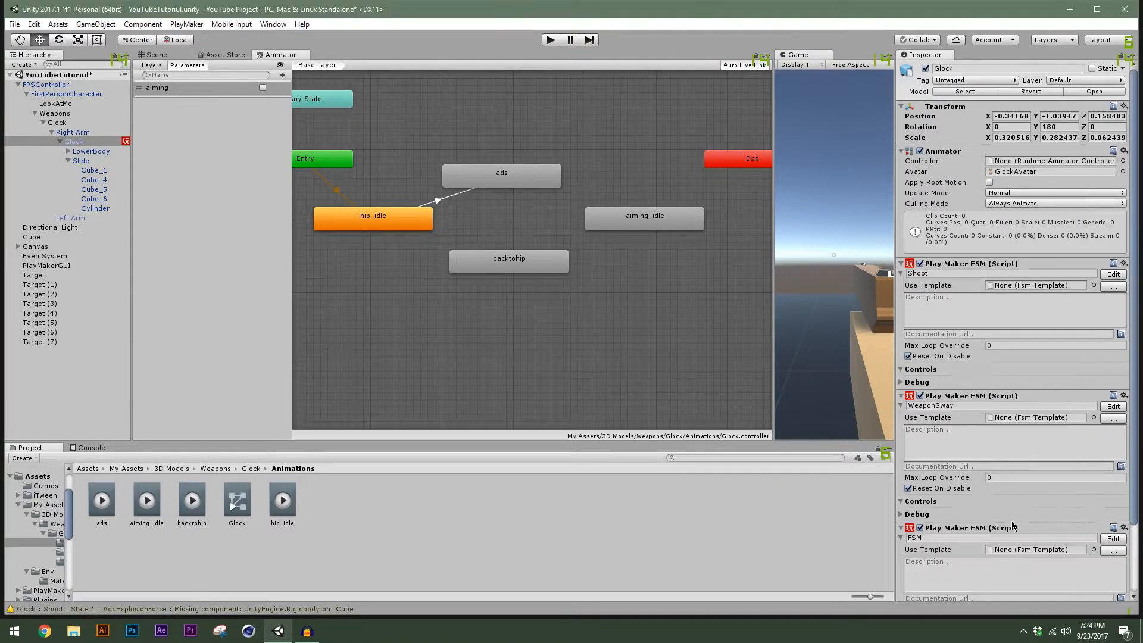
pyautogui.scroll(-3, 984, 393)
pyautogui.click(1110, 459)
pyautogui.moveTo(293, 89); pyautogui.dragTo(519, 64)
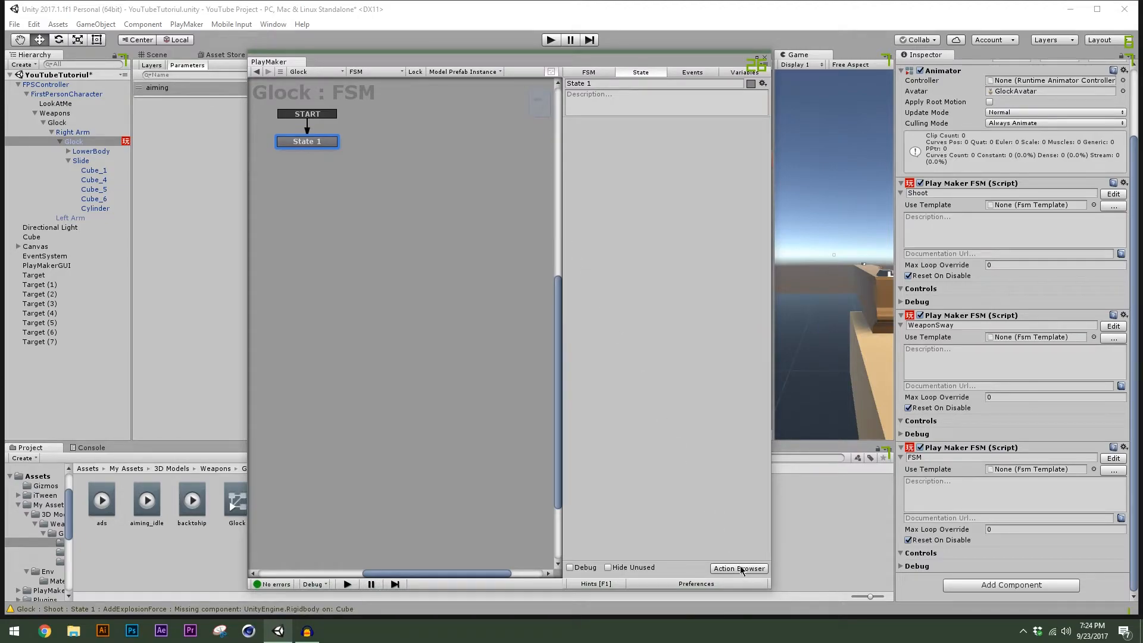
pyautogui.moveTo(510, 56); pyautogui.dragTo(510, 59)
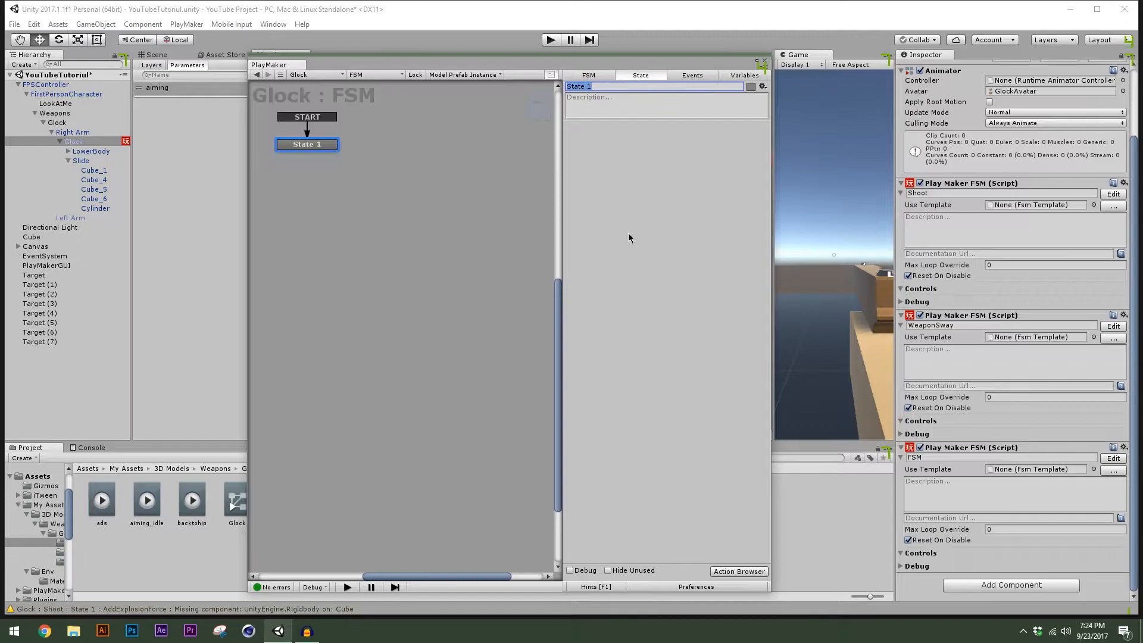
pyautogui.click(765, 60)
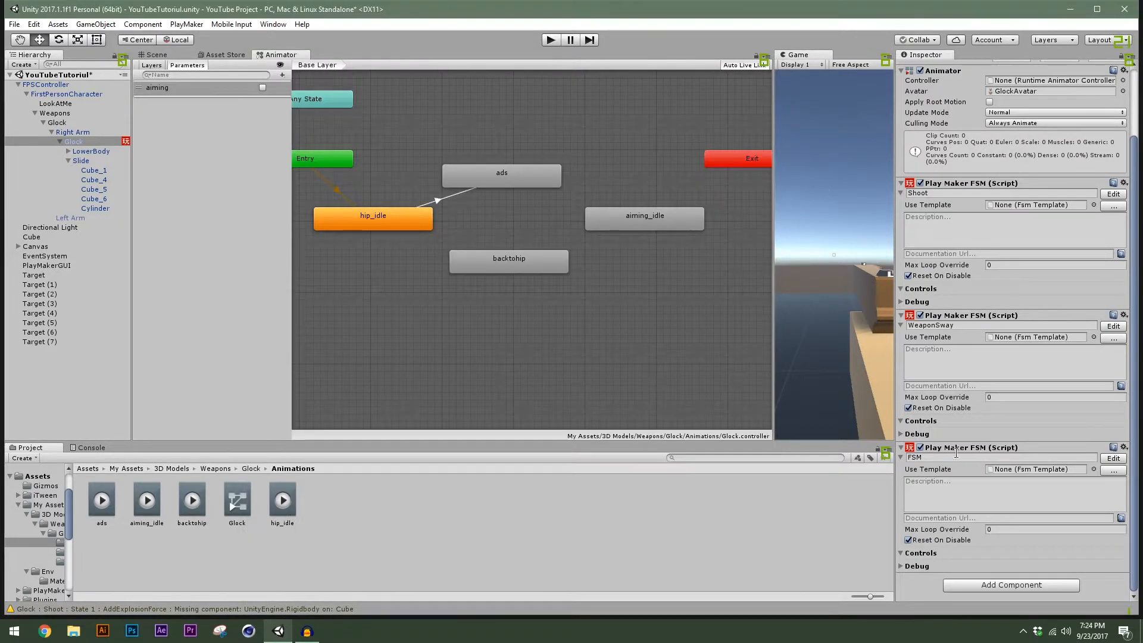
# Name the new FSM ADS and rename its start state Idle in the PlayMaker editor.
pyautogui.click(926, 457)
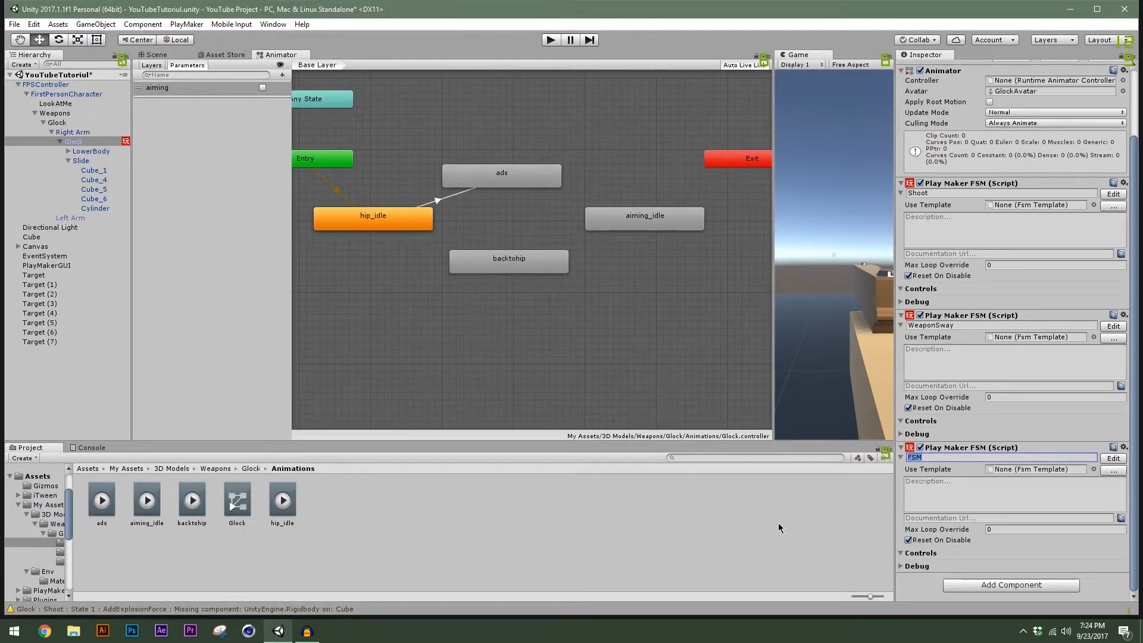
pyautogui.write('ADS')
pyautogui.click(1114, 458)
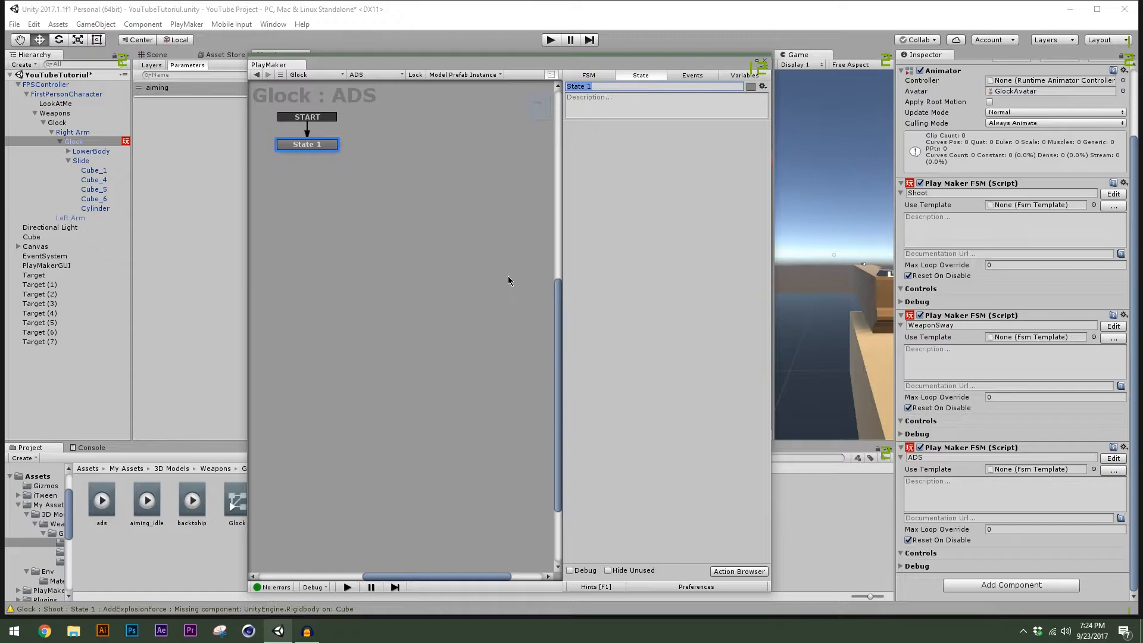
pyautogui.write('Id')
# Add a second state named ADS to the FSM and align it beside the Idle state.
pyautogui.rightClick(403, 162)
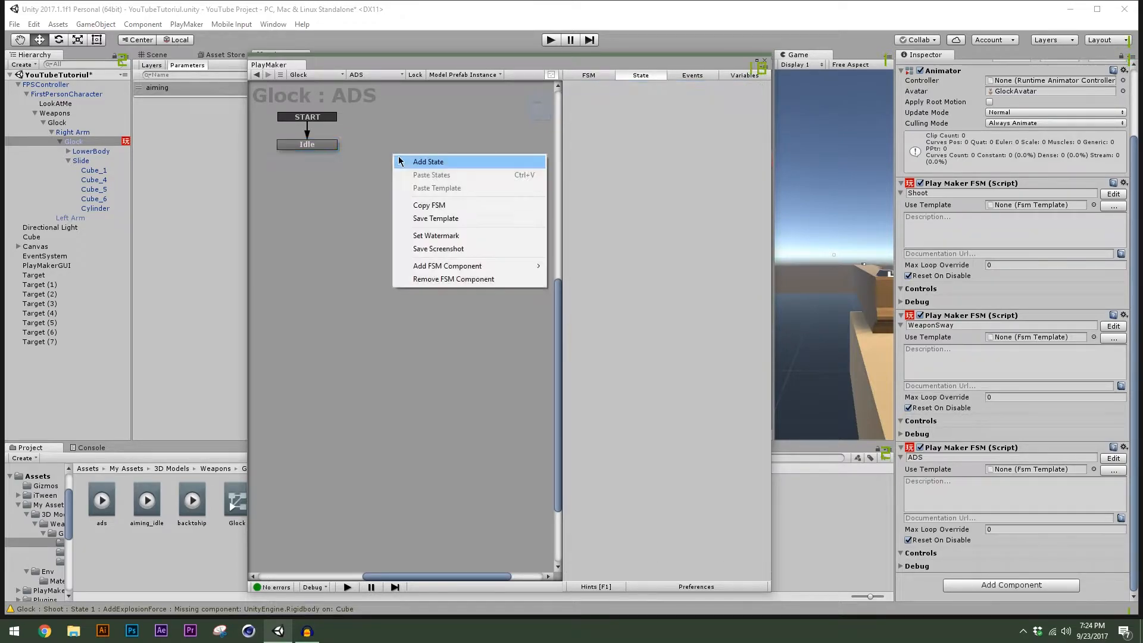
pyautogui.click(413, 166)
pyautogui.write('ADS')
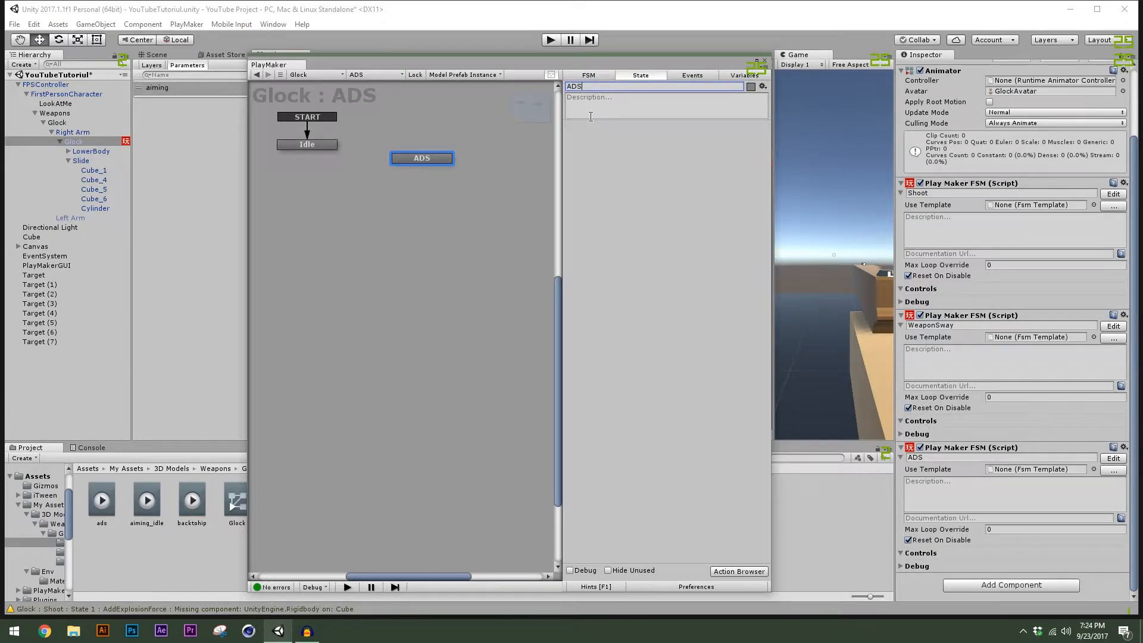
pyautogui.moveTo(423, 160); pyautogui.dragTo(423, 145)
# Add a Get Mouse Button Down action to the Idle state with its button set to Right.
pyautogui.click(291, 144)
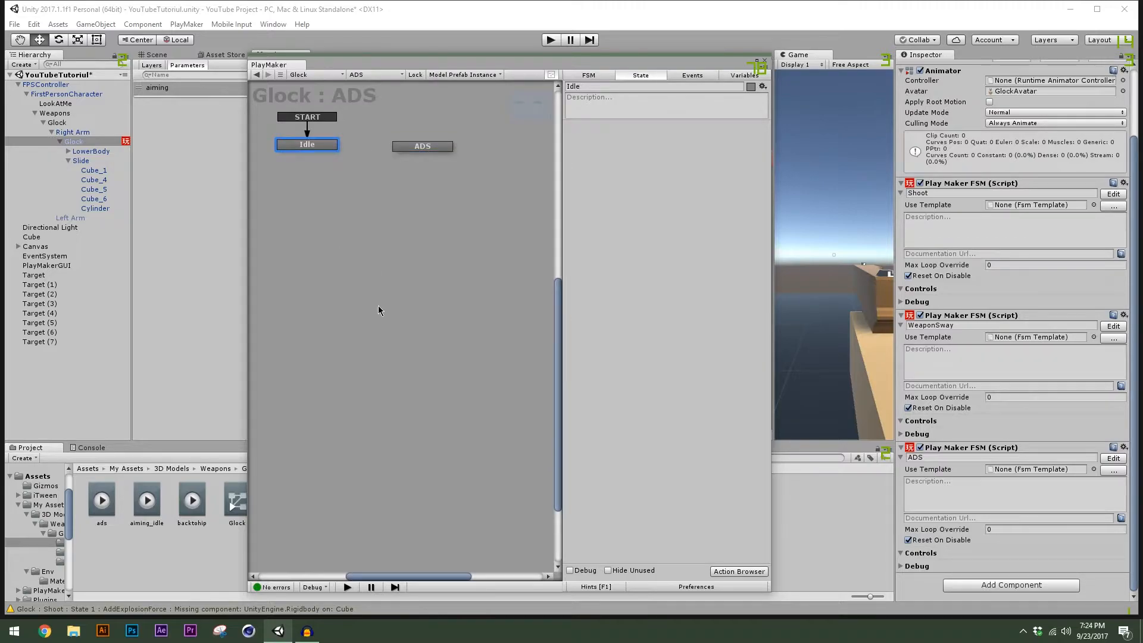
pyautogui.click(738, 572)
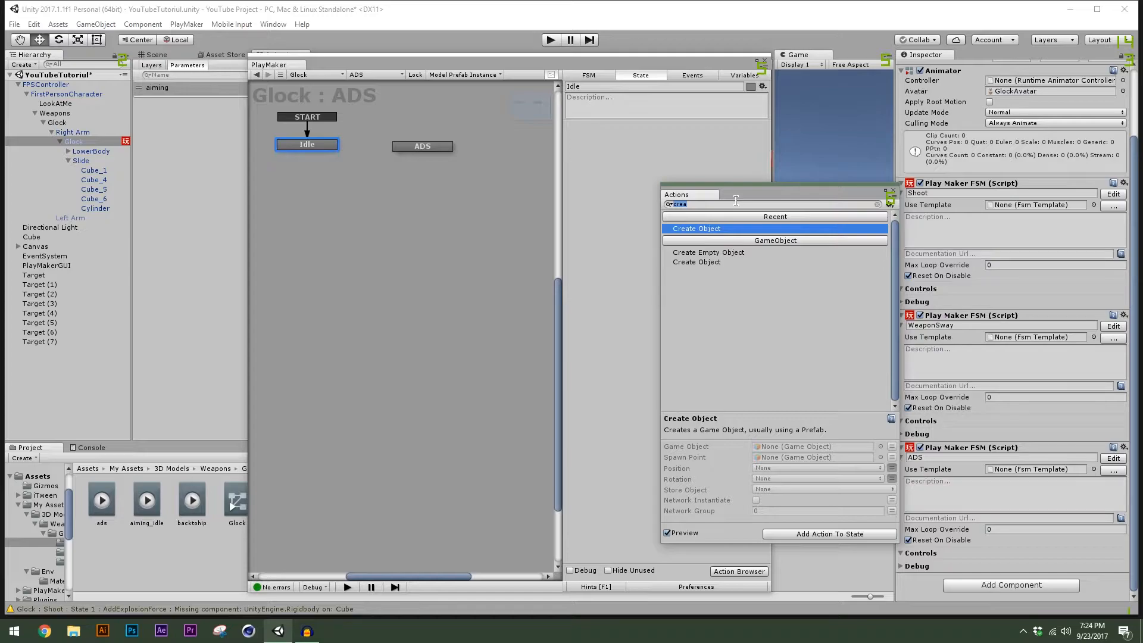
pyautogui.write('get mous')
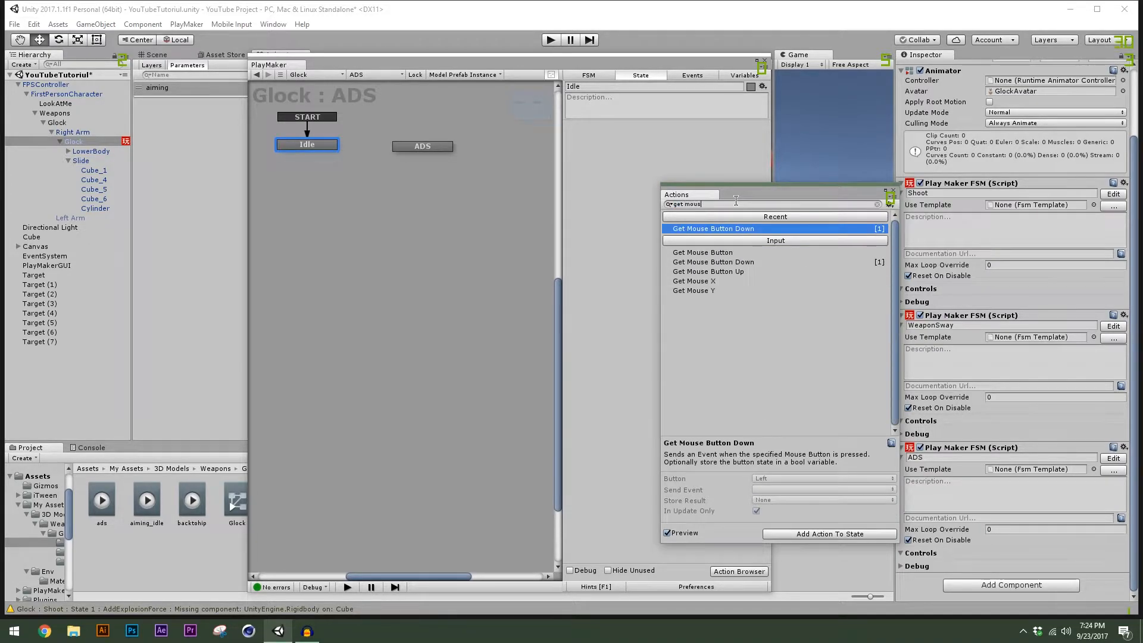
pyautogui.doubleClick(764, 229)
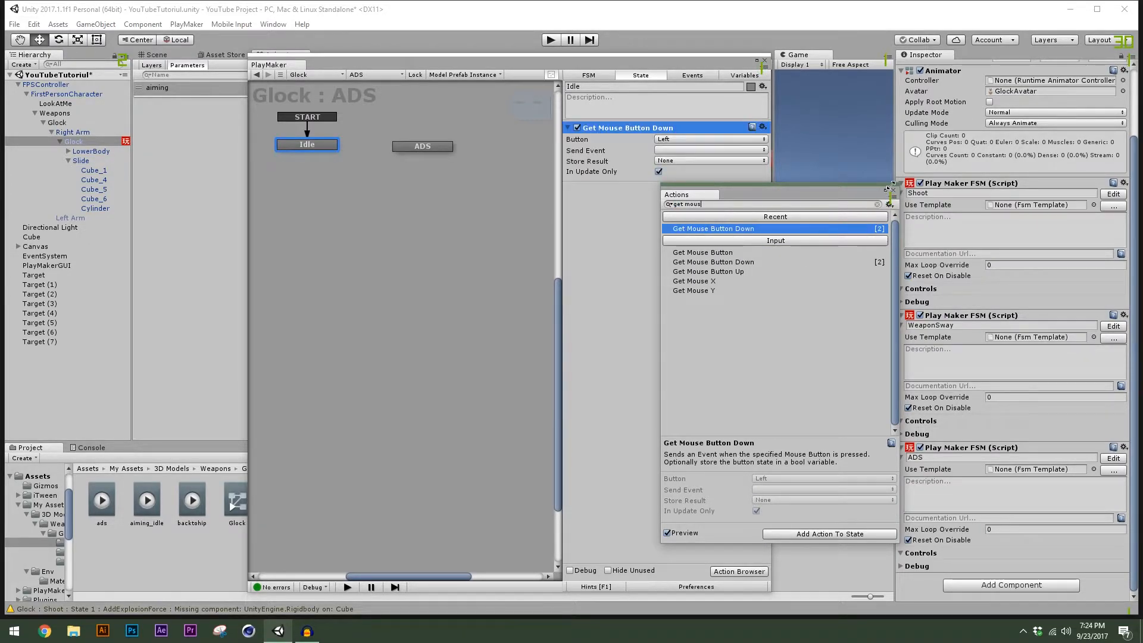
pyautogui.click(677, 140)
pyautogui.click(678, 160)
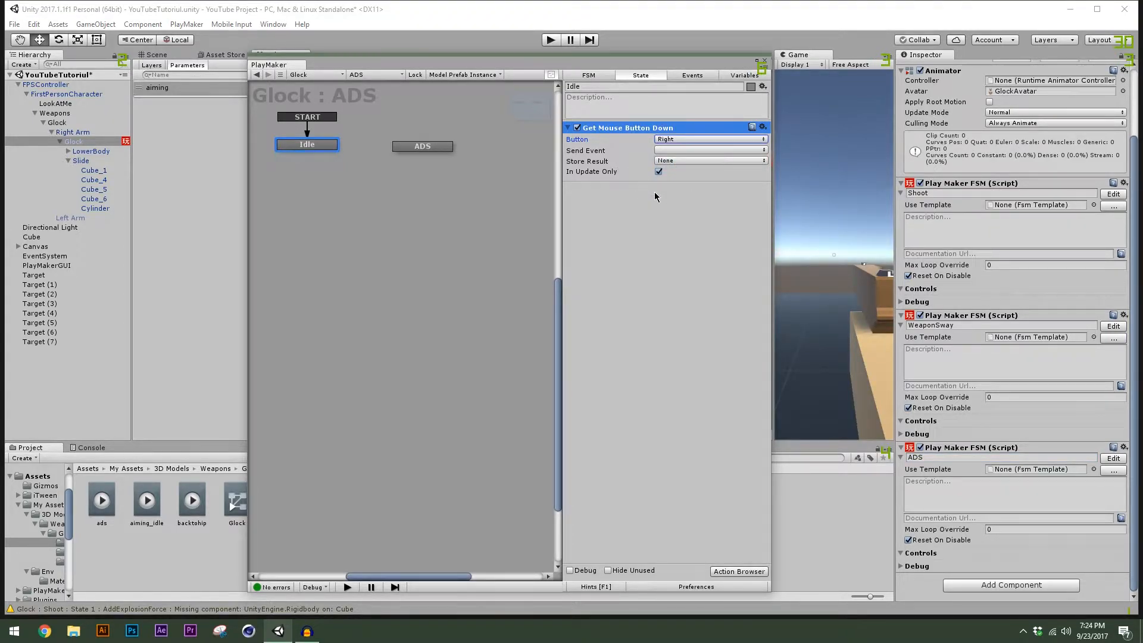
# Create a new event isaiming for the mouse action to send and add it as a transition on the Idle state.
pyautogui.click(661, 150)
pyautogui.click(684, 222)
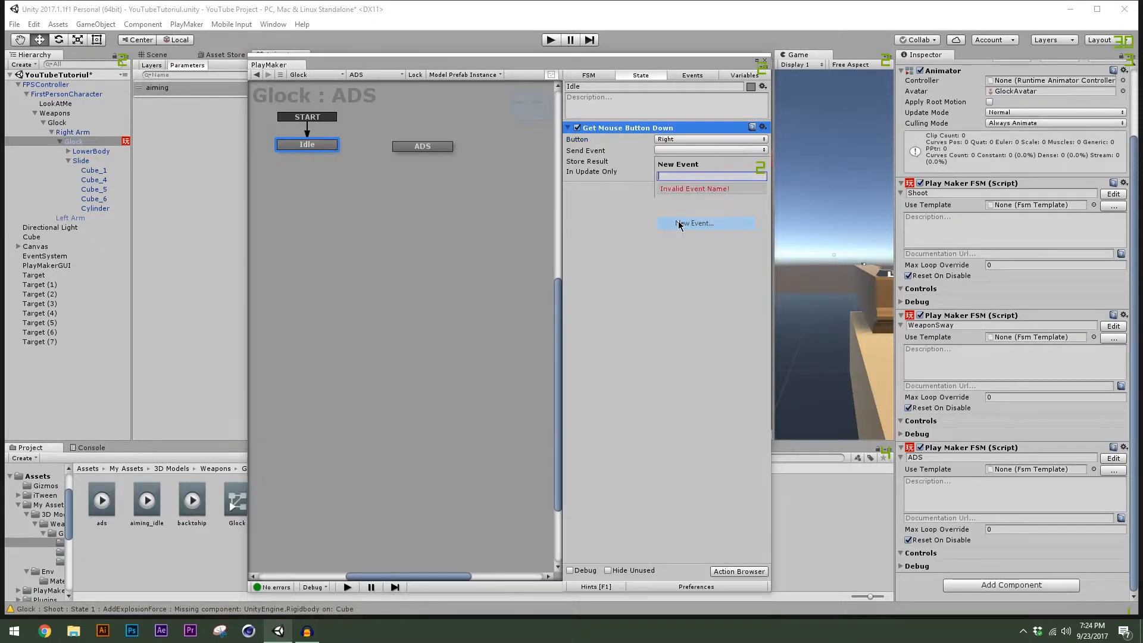
pyautogui.write('isaiming')
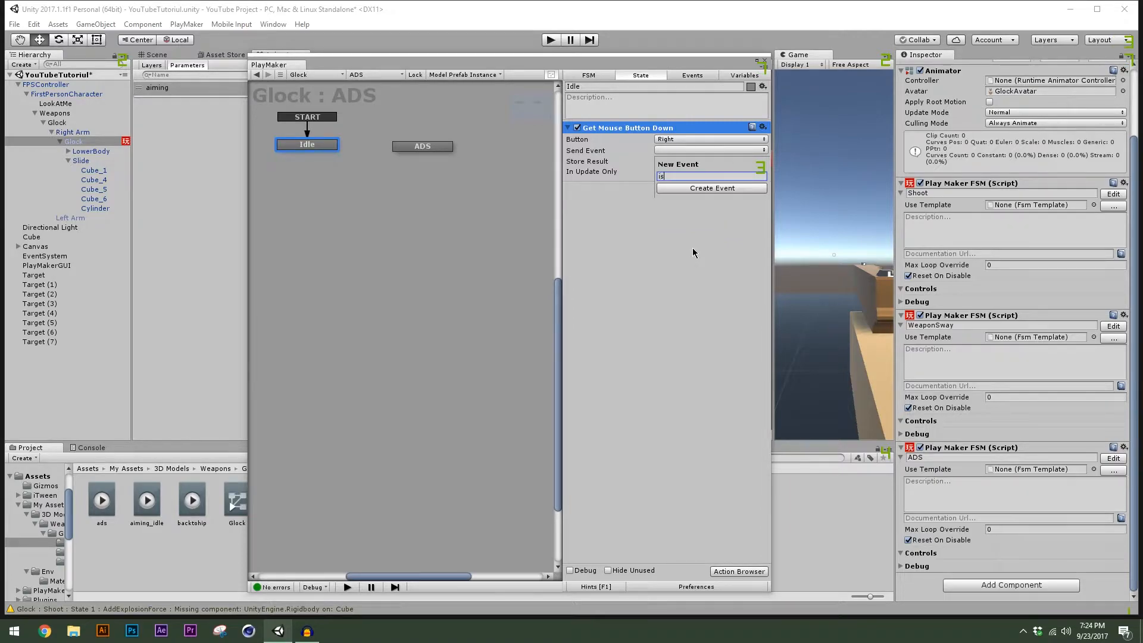
pyautogui.press('Return')
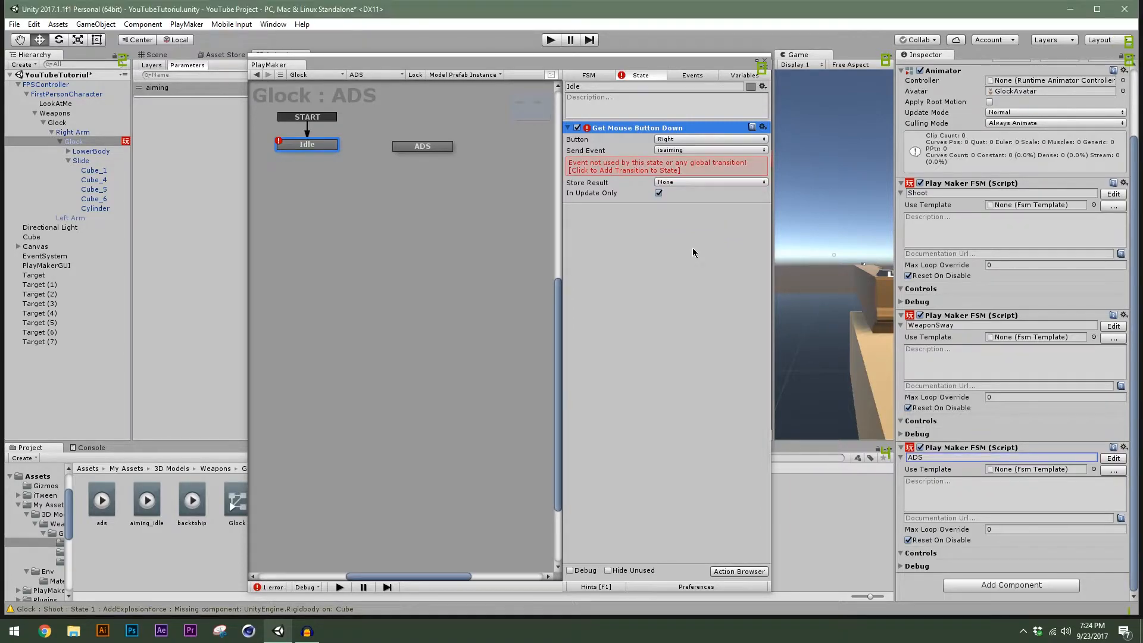
pyautogui.click(612, 166)
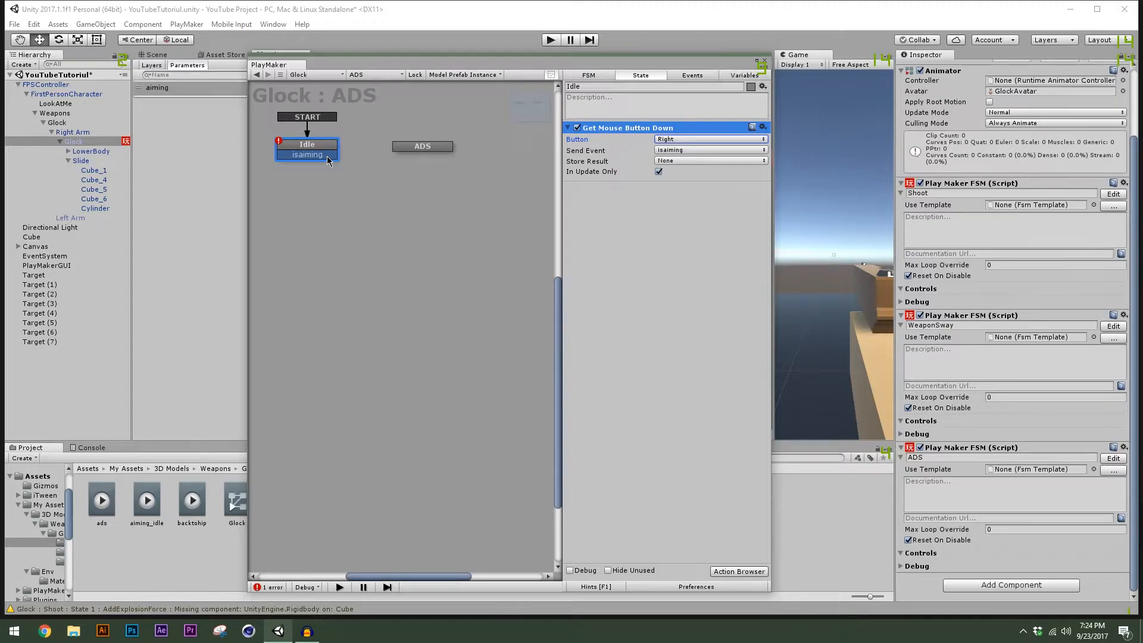
# Link Idle's isaiming transition to the ADS state and give ADS a Get Mouse Button Up action with its button set to Right.
pyautogui.moveTo(330, 161); pyautogui.dragTo(431, 150)
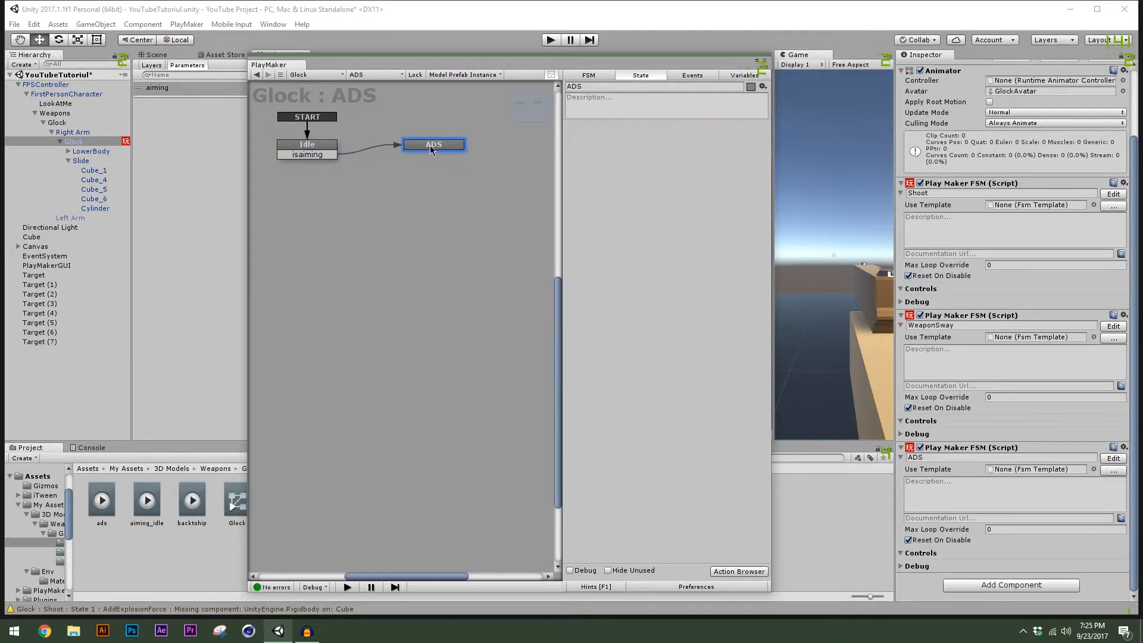
pyautogui.click(729, 572)
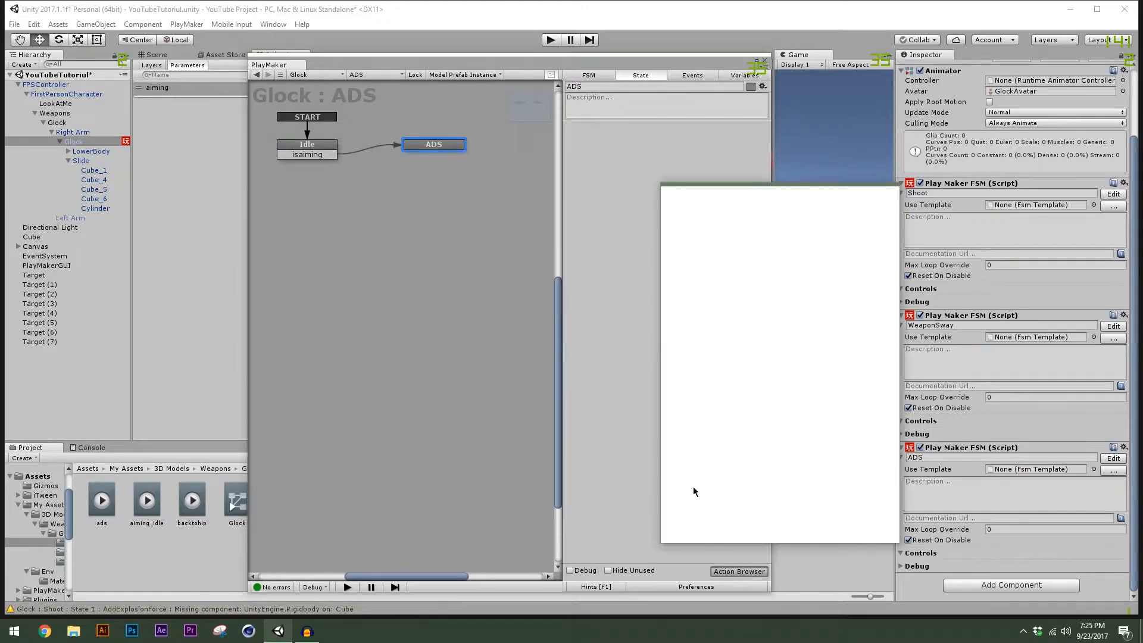
pyautogui.moveTo(752, 201); pyautogui.dragTo(747, 207)
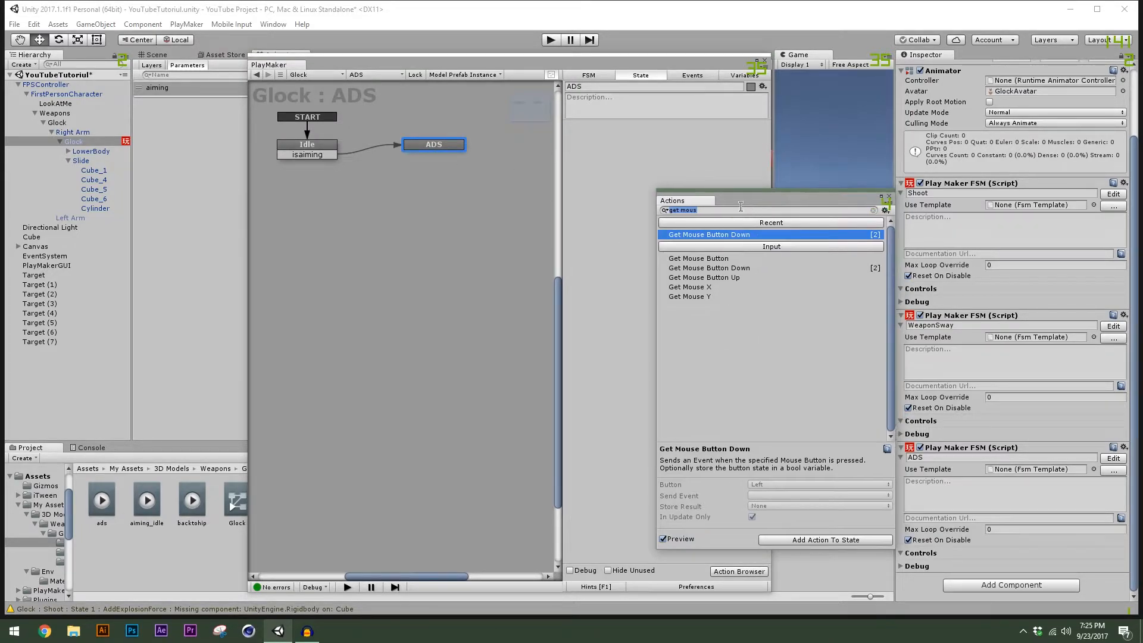
pyautogui.write('get mouse')
pyautogui.doubleClick(732, 277)
pyautogui.click(679, 139)
pyautogui.click(682, 166)
# Create a new event notaiming for the ADS state's mouse action to send and link its transition back to Idle.
pyautogui.click(665, 152)
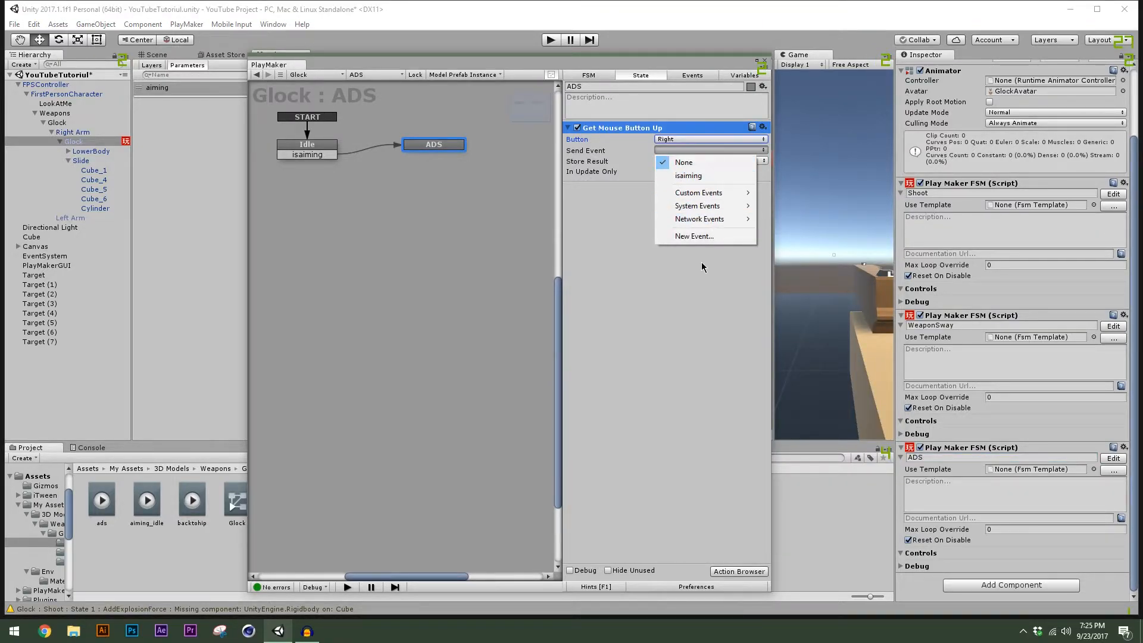
pyautogui.click(695, 239)
pyautogui.write('d')
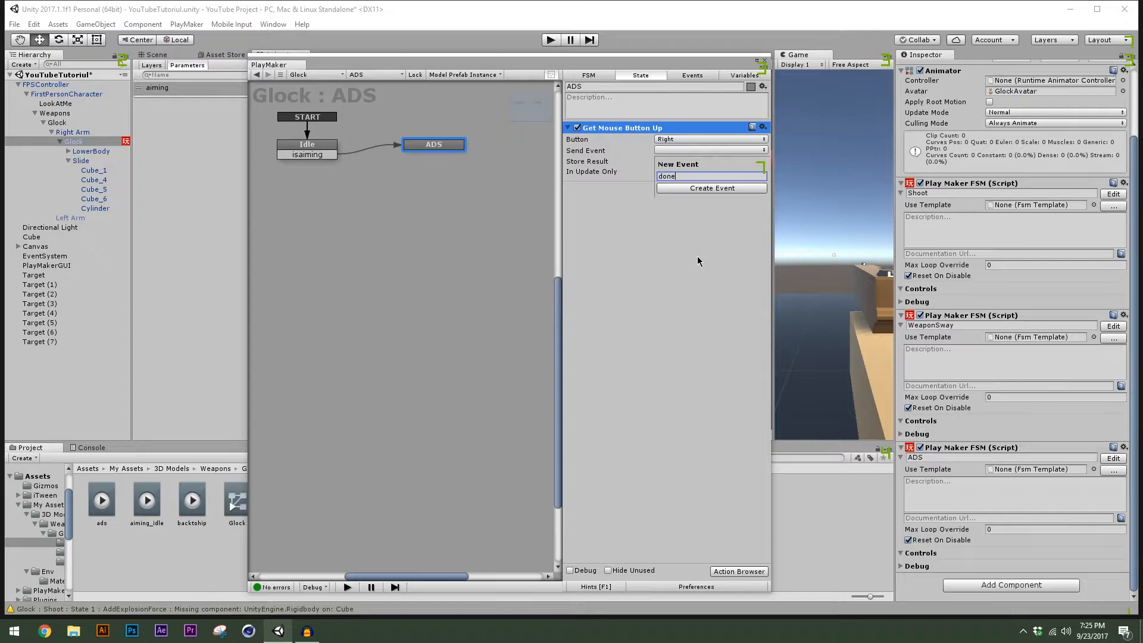
pyautogui.press('BackSpace')
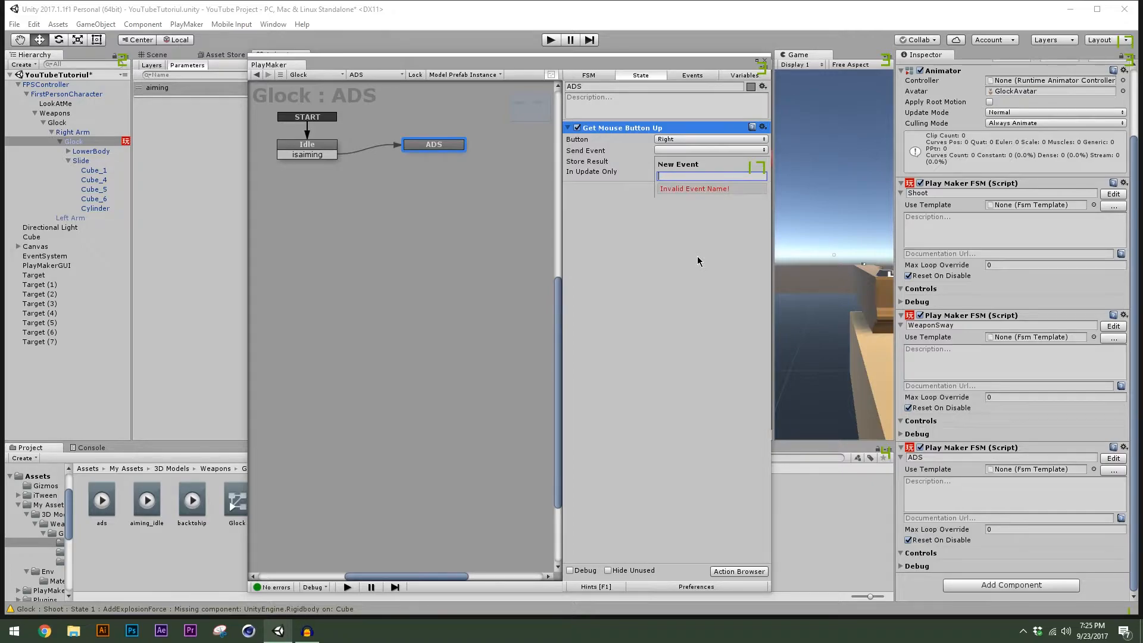
pyautogui.write('notaiming')
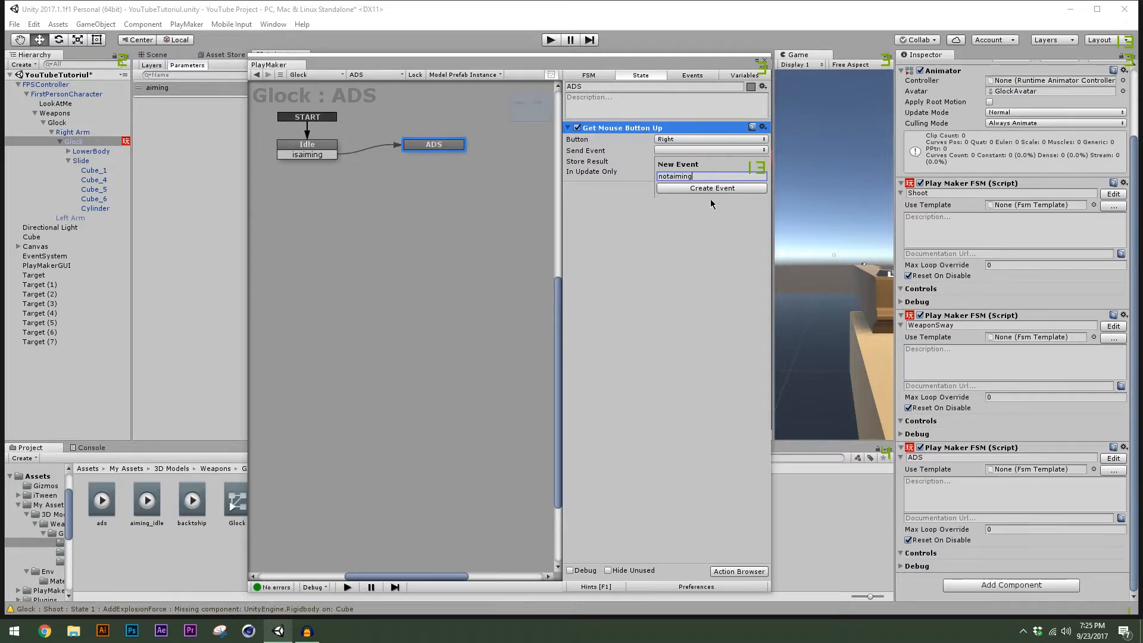
pyautogui.click(676, 188)
pyautogui.moveTo(415, 154); pyautogui.dragTo(307, 150)
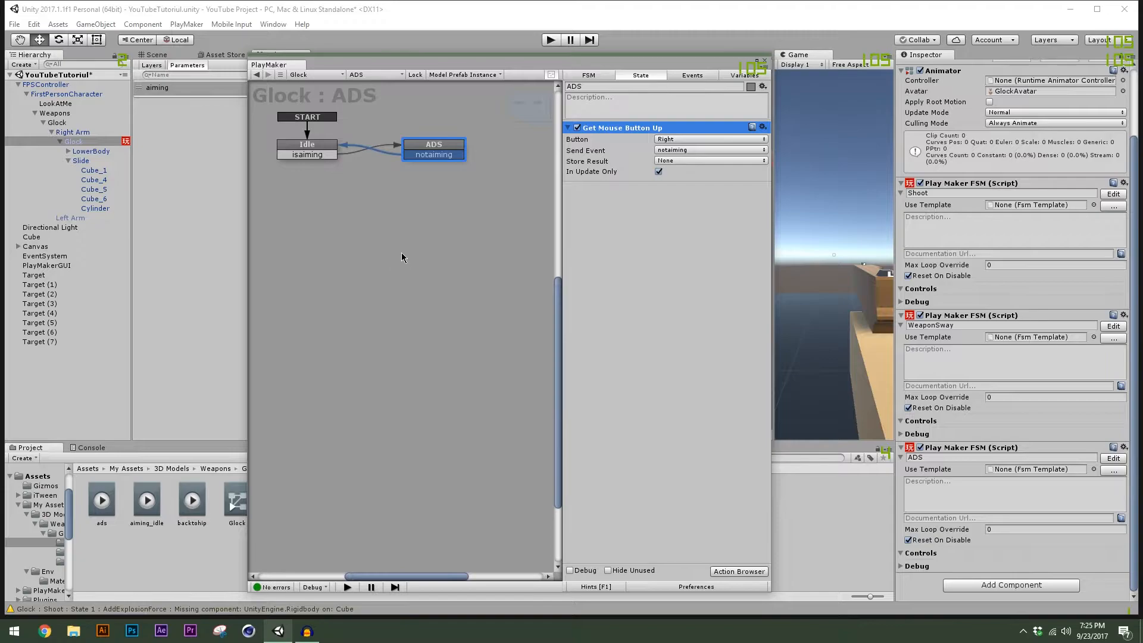
pyautogui.moveTo(430, 152); pyautogui.dragTo(442, 160)
# Place the FSM graph beside a widened Game view and play-test aiming with the right mouse button.
pyautogui.moveTo(594, 68); pyautogui.dragTo(364, 88)
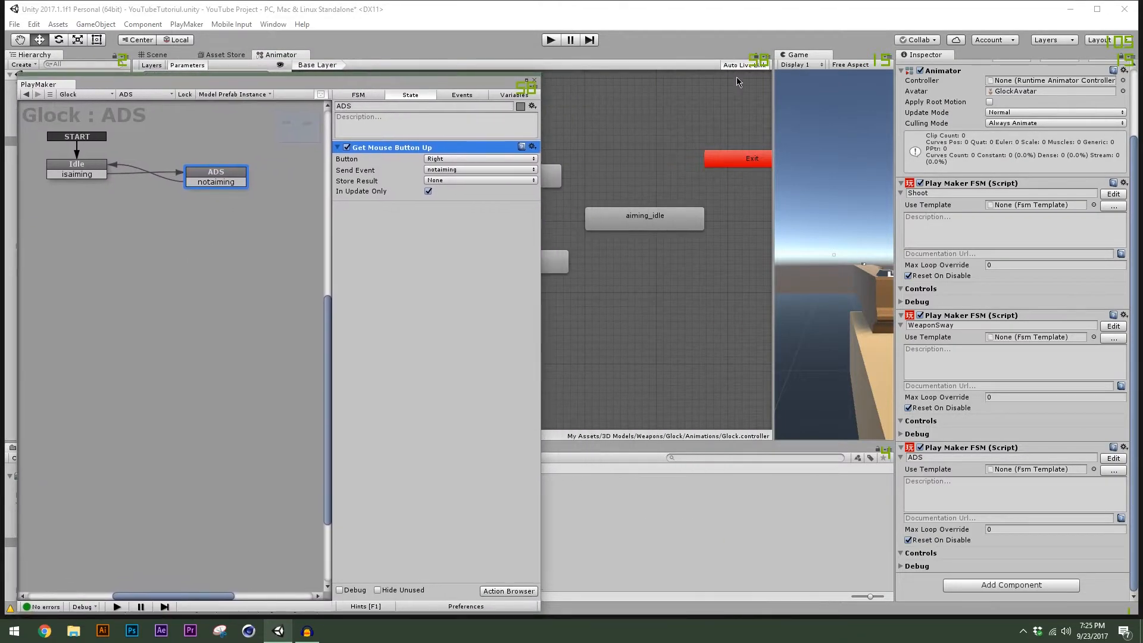
pyautogui.moveTo(773, 108); pyautogui.dragTo(541, 107)
pyautogui.click(551, 39)
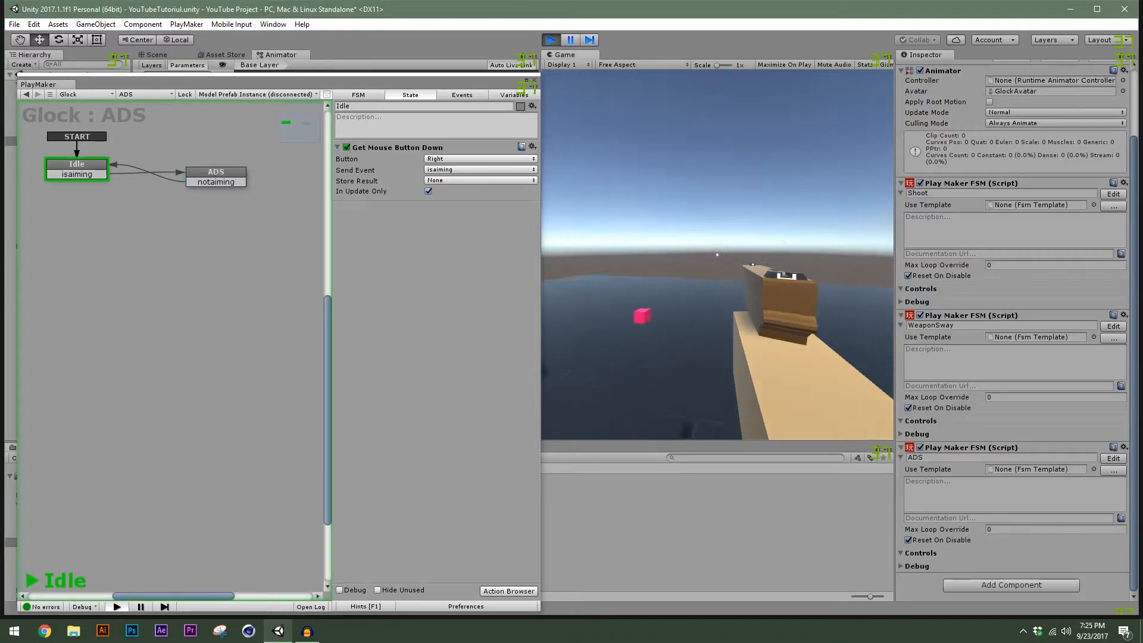
pyautogui.rightClick(718, 254)
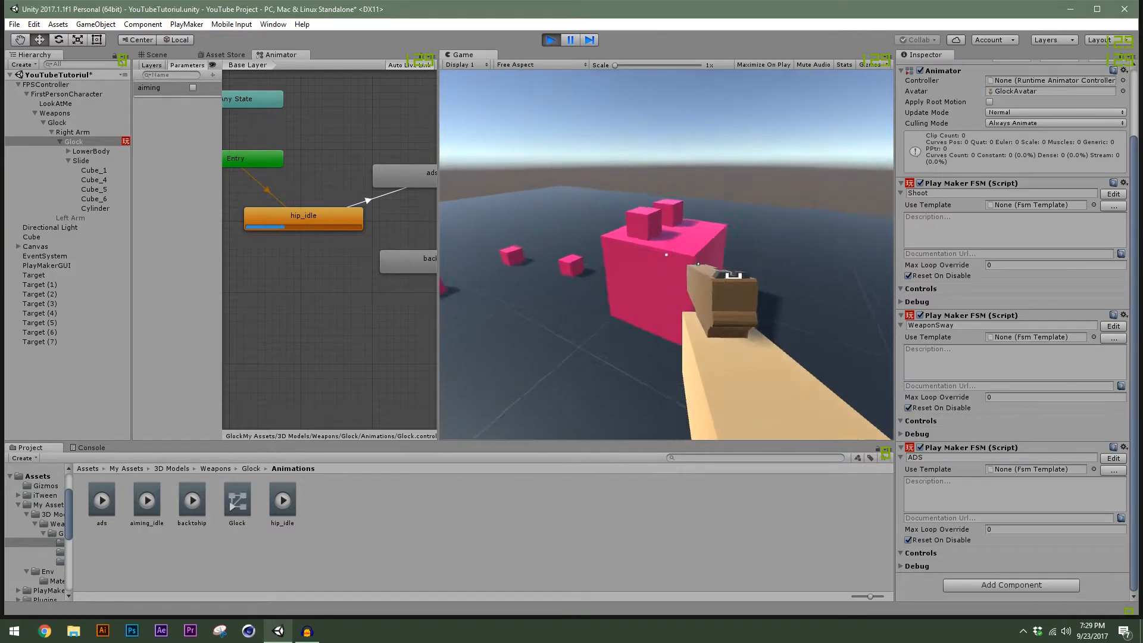
pyautogui.click(552, 41)
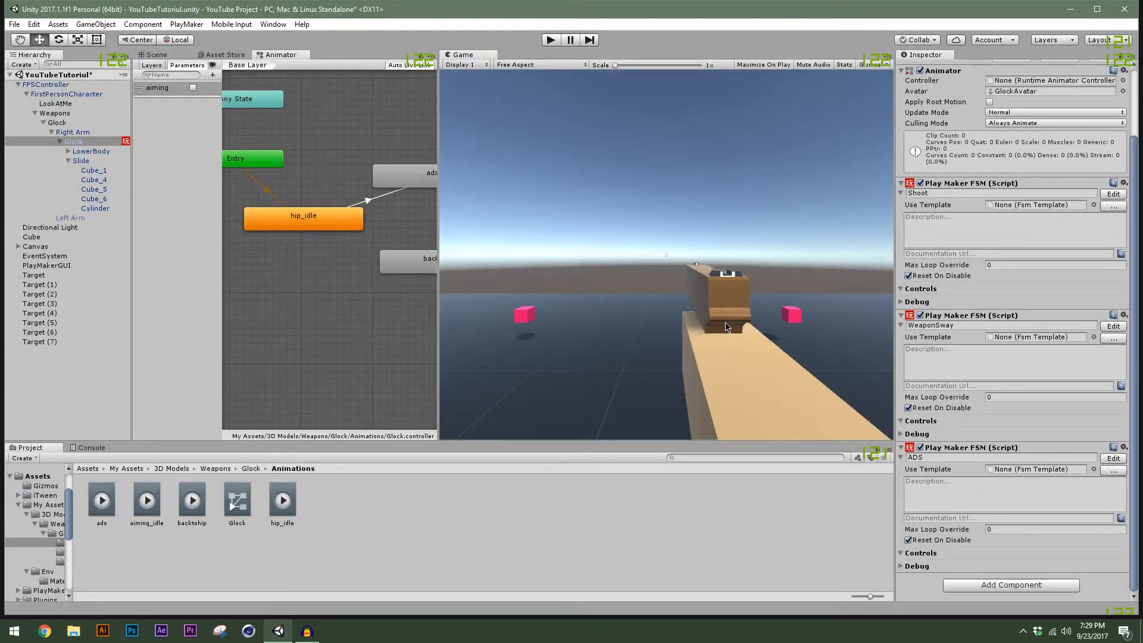
# Move the WeaponSway FSM component from the inner Glock under Right Arm to the parent Glock under Weapons and play-test the sway.
pyautogui.click(74, 143)
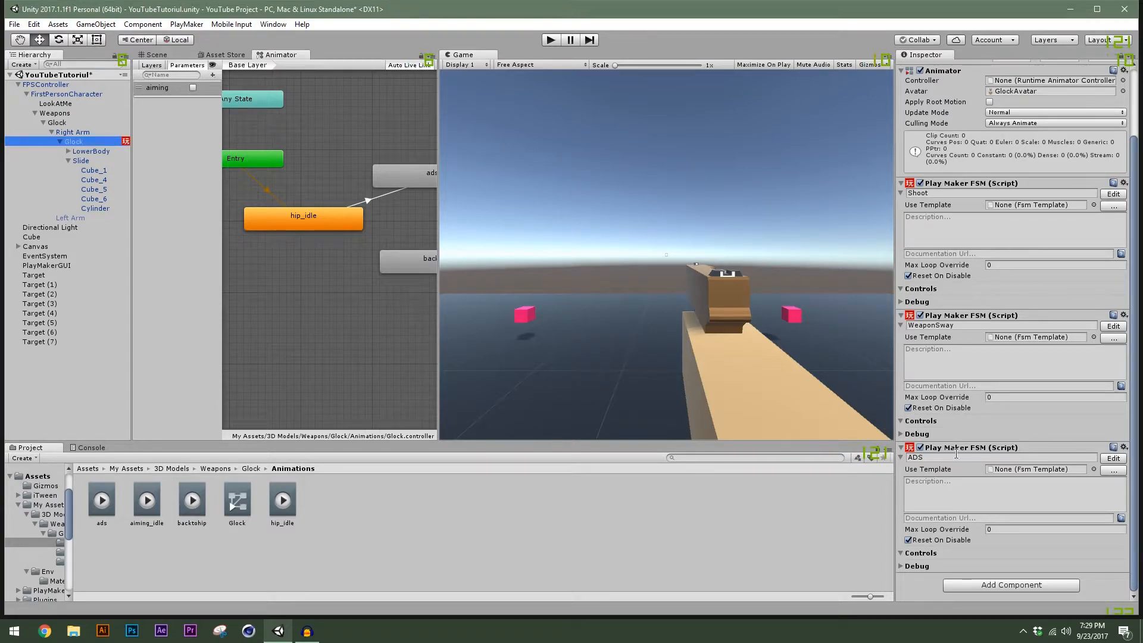
pyautogui.rightClick(951, 316)
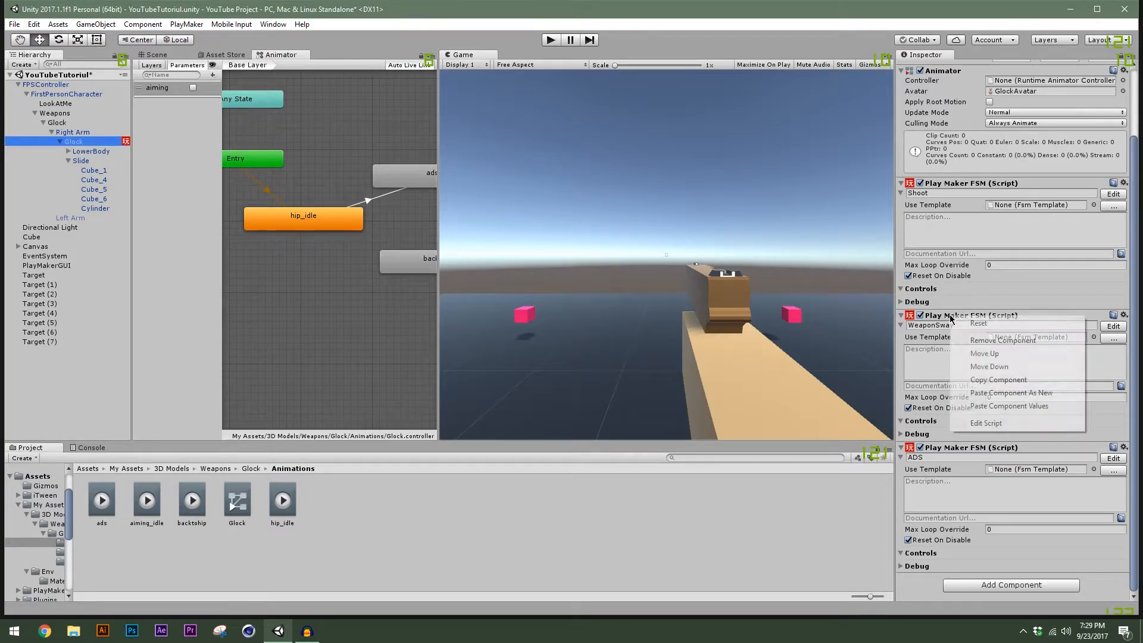
pyautogui.click(998, 381)
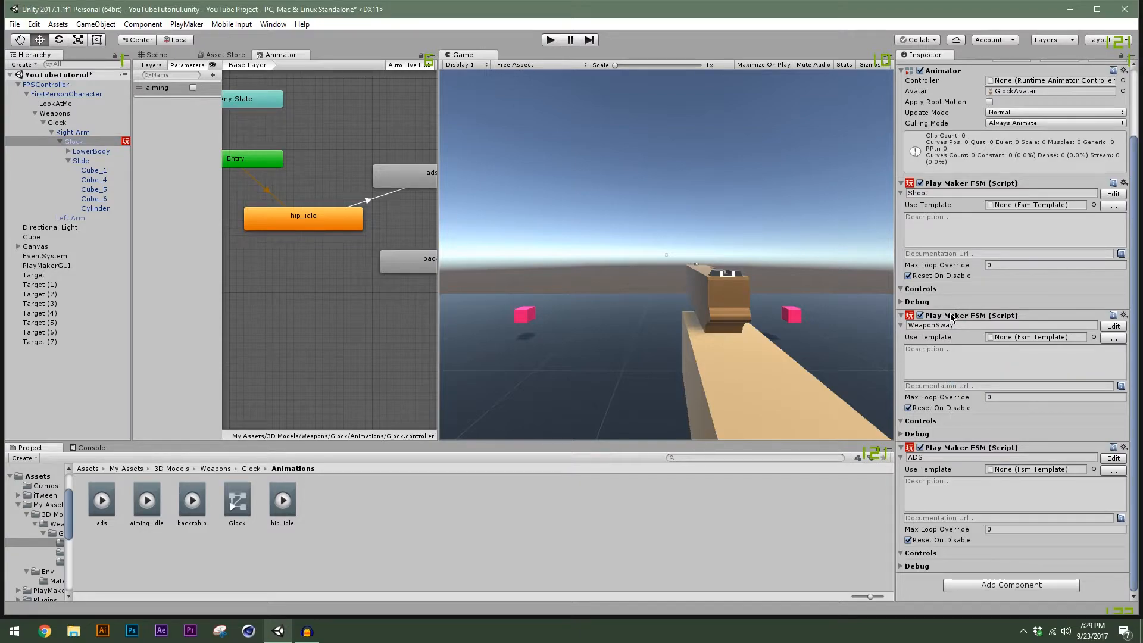
pyautogui.rightClick(951, 318)
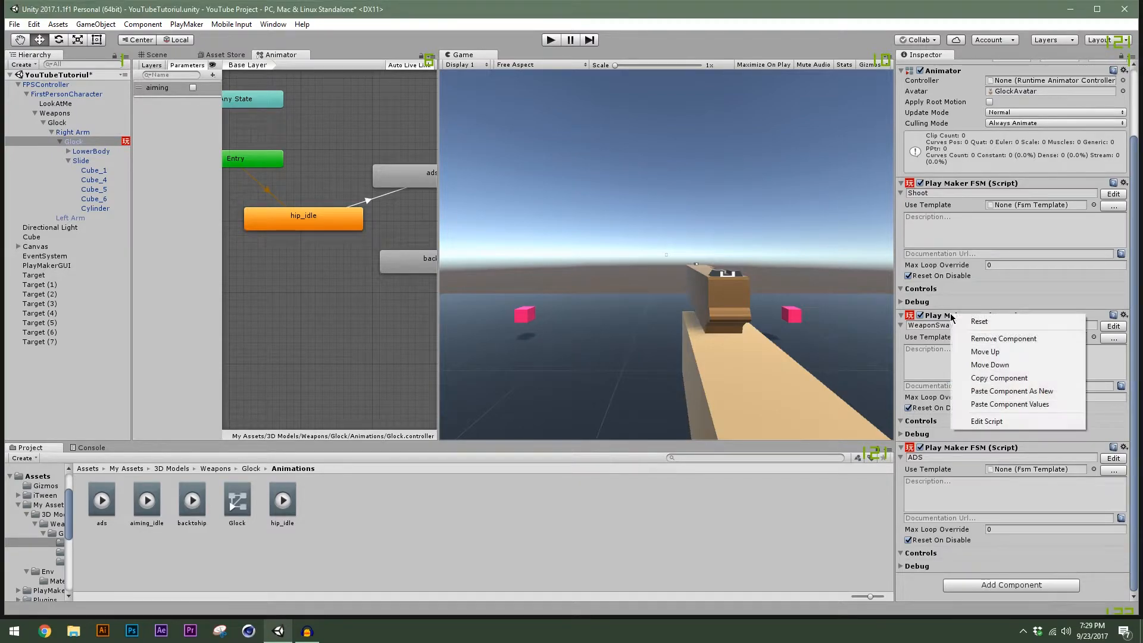
pyautogui.click(978, 340)
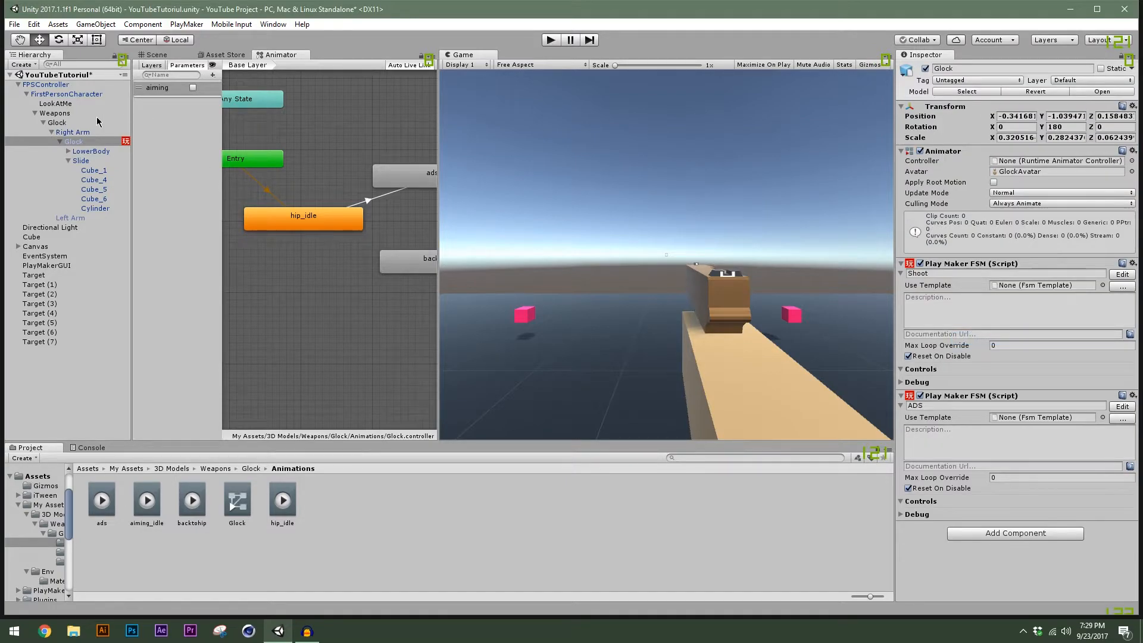
pyautogui.click(66, 123)
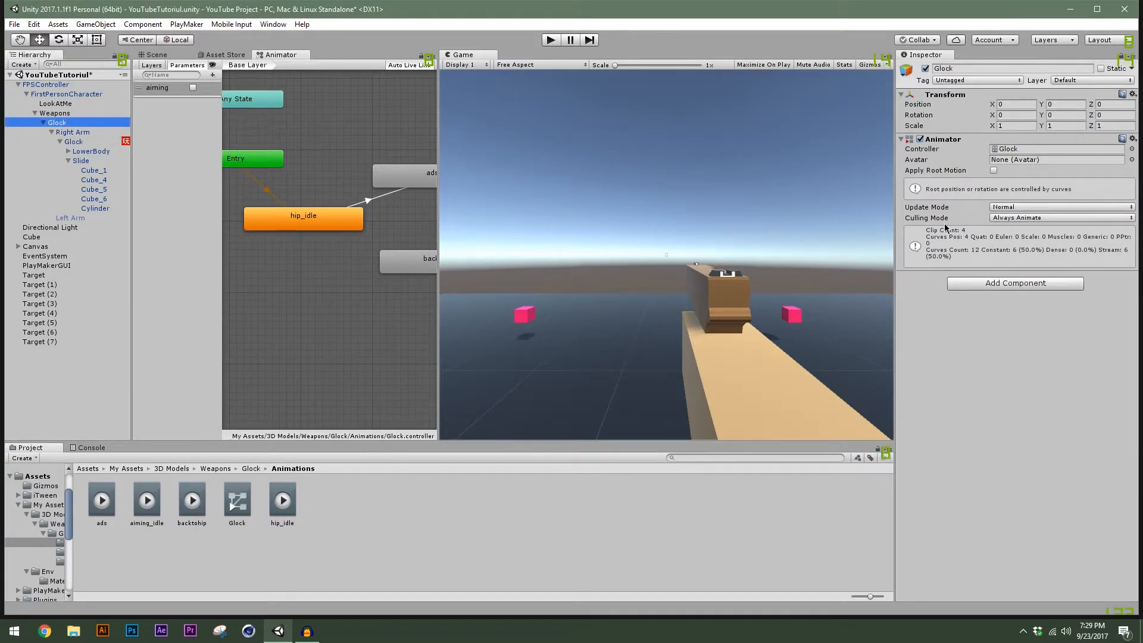
pyautogui.rightClick(948, 139)
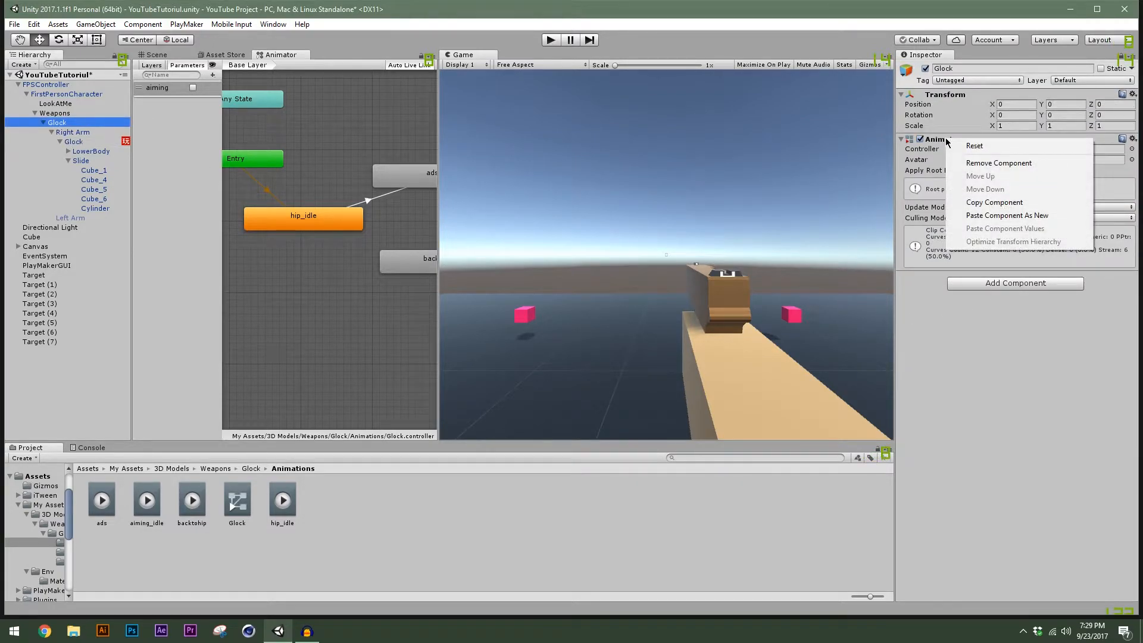
pyautogui.click(1002, 216)
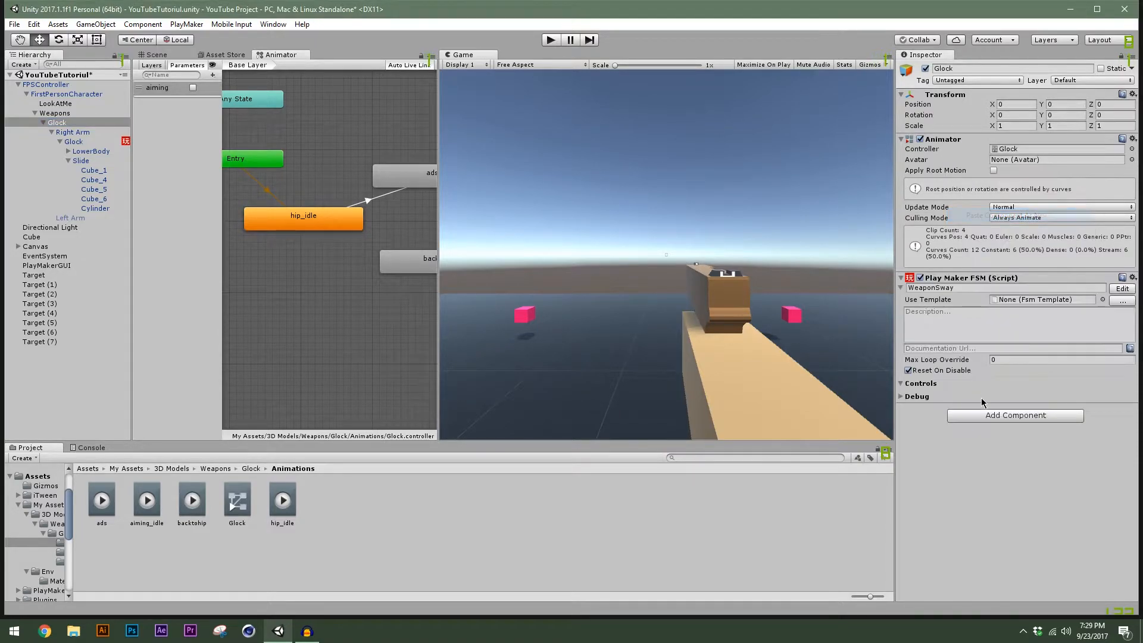
pyautogui.hotkey('ctrl', 'p')
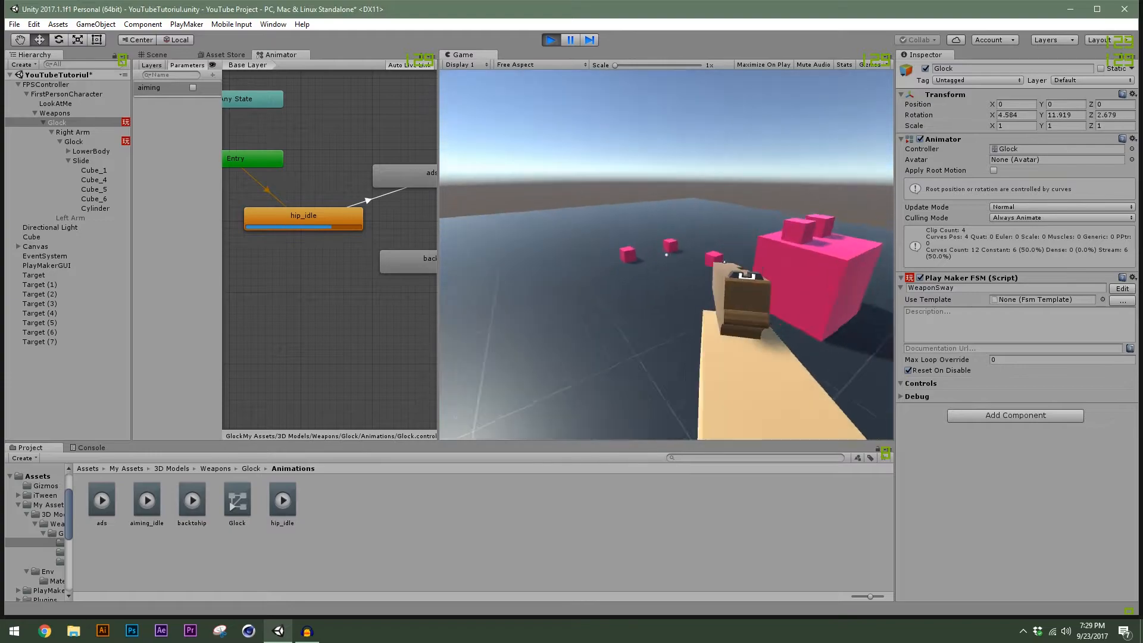
pyautogui.click(545, 41)
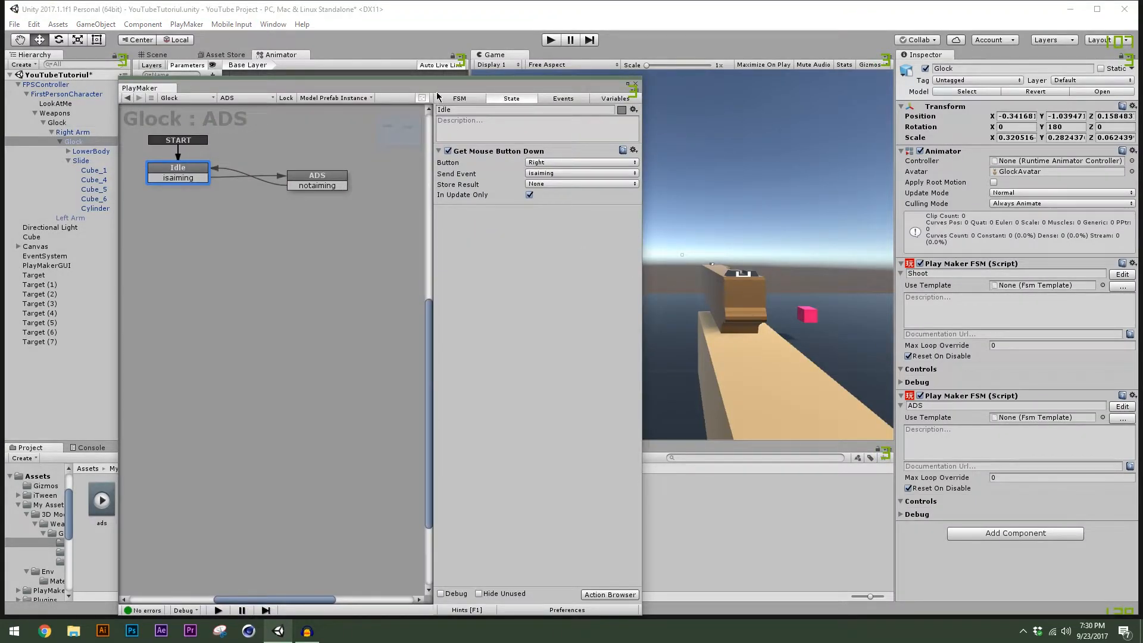
# Play-test the ADS FSM beside the Game view, watching the Idle and ADS states while using the right mouse button.
pyautogui.moveTo(437, 88); pyautogui.dragTo(350, 90)
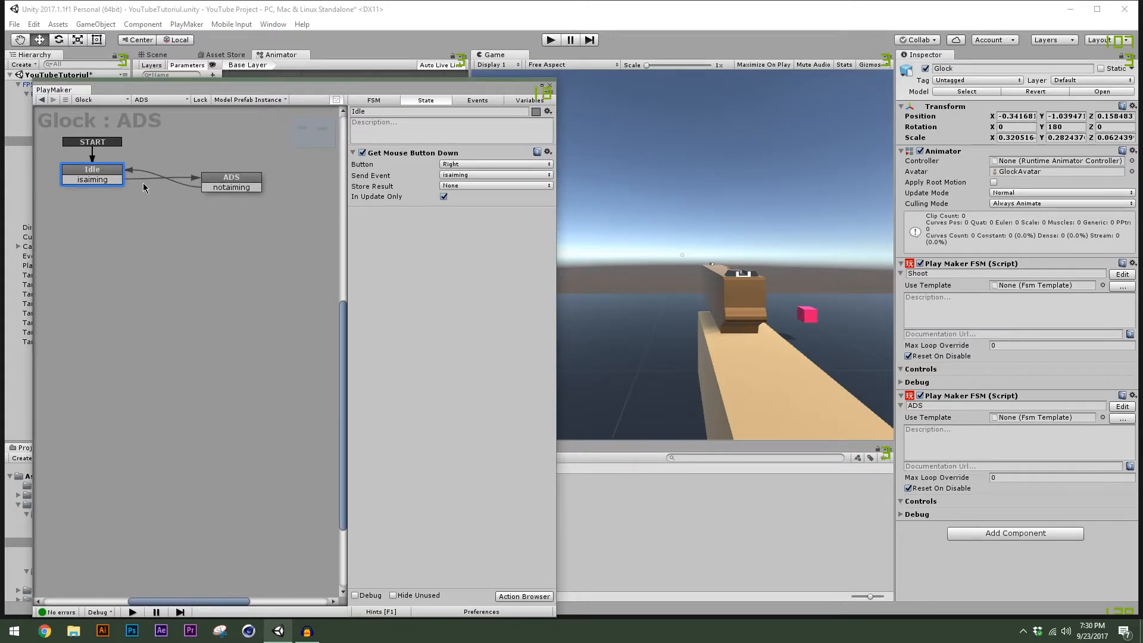
pyautogui.moveTo(444, 88); pyautogui.dragTo(426, 83)
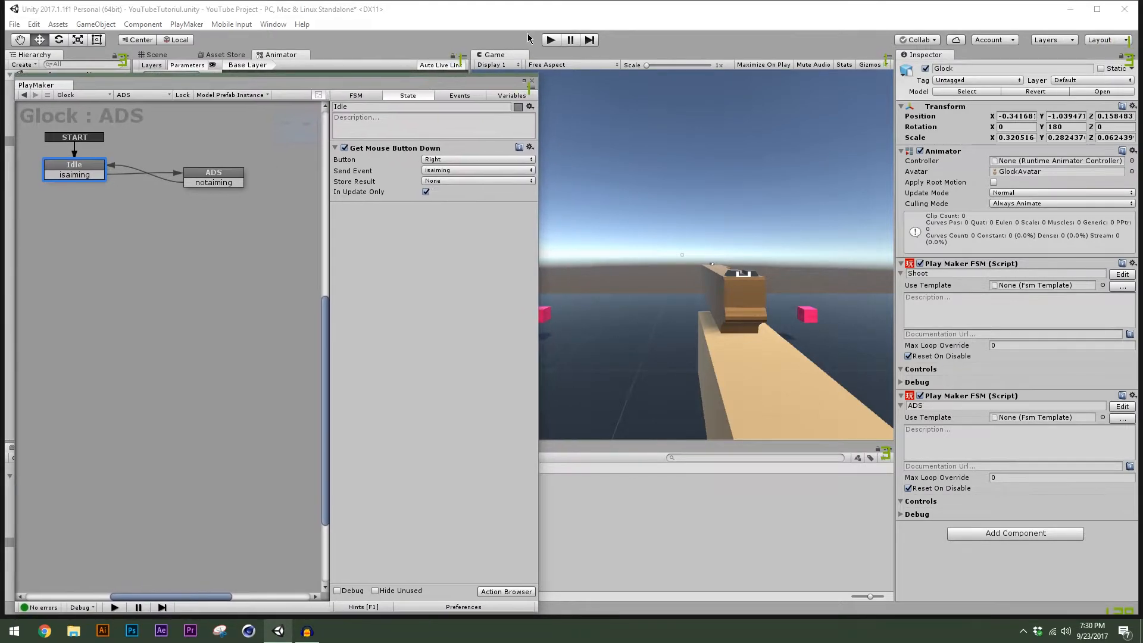
pyautogui.hotkey('ctrl', 'p')
pyautogui.rightClick(681, 255)
pyautogui.rightClick(681, 255)
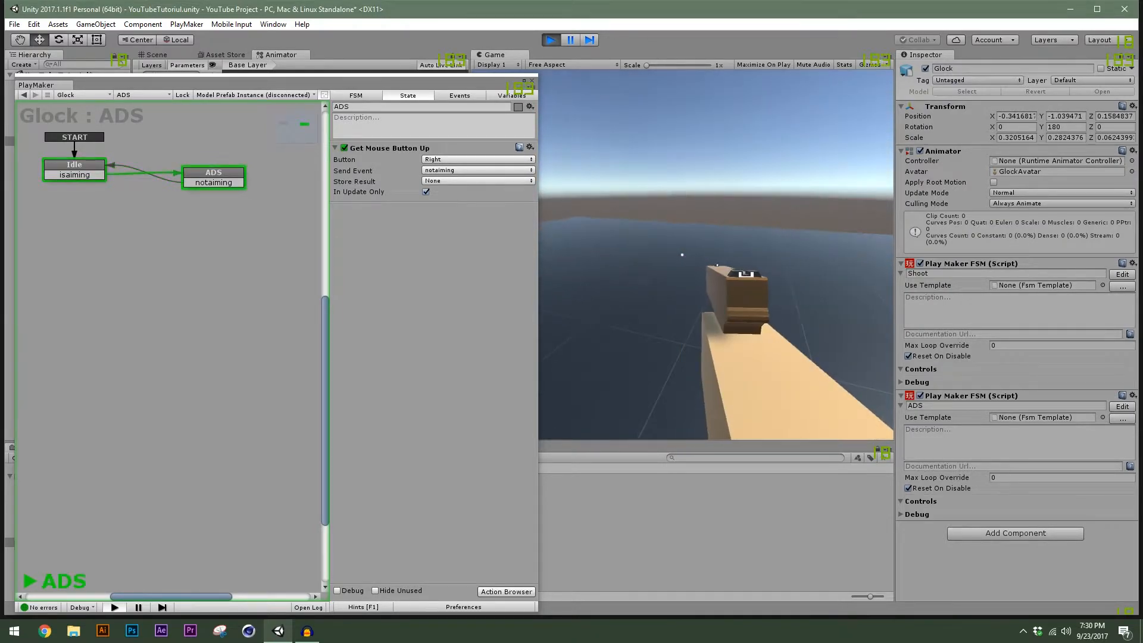
pyautogui.hotkey('ctrl', 'p')
# Add a Set Animator Bool action to the Idle state of the ADS FSM.
pyautogui.moveTo(303, 83)
pyautogui.mouseDown()
pyautogui.moveTo(323, 79)
pyautogui.moveTo(306, 65)
pyautogui.mouseUp()
pyautogui.click(249, 176)
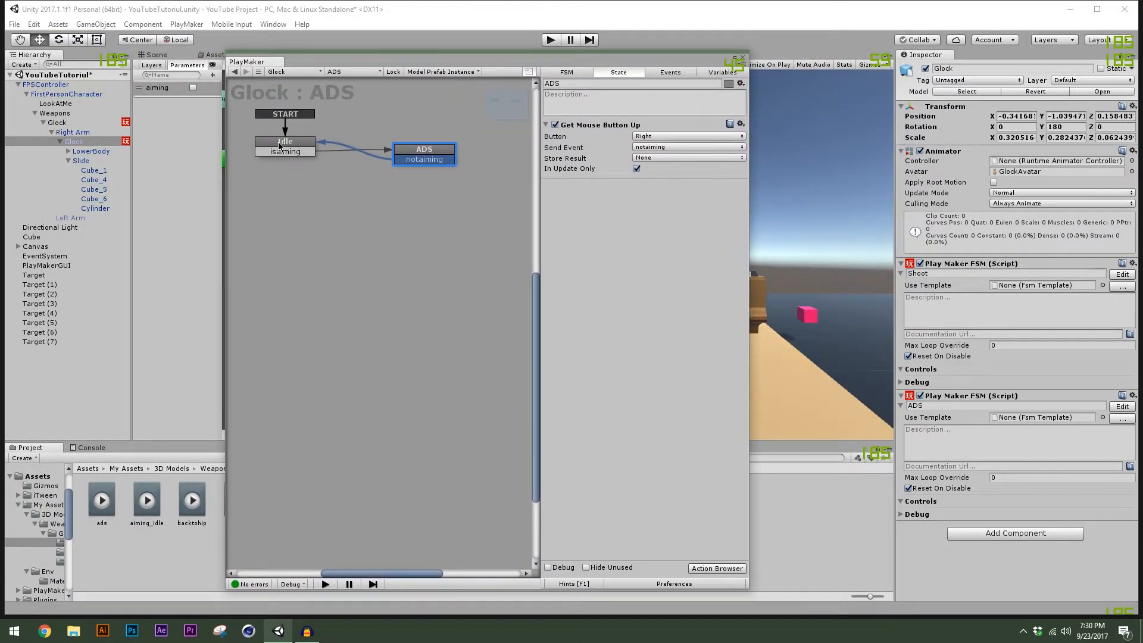
pyautogui.click(281, 147)
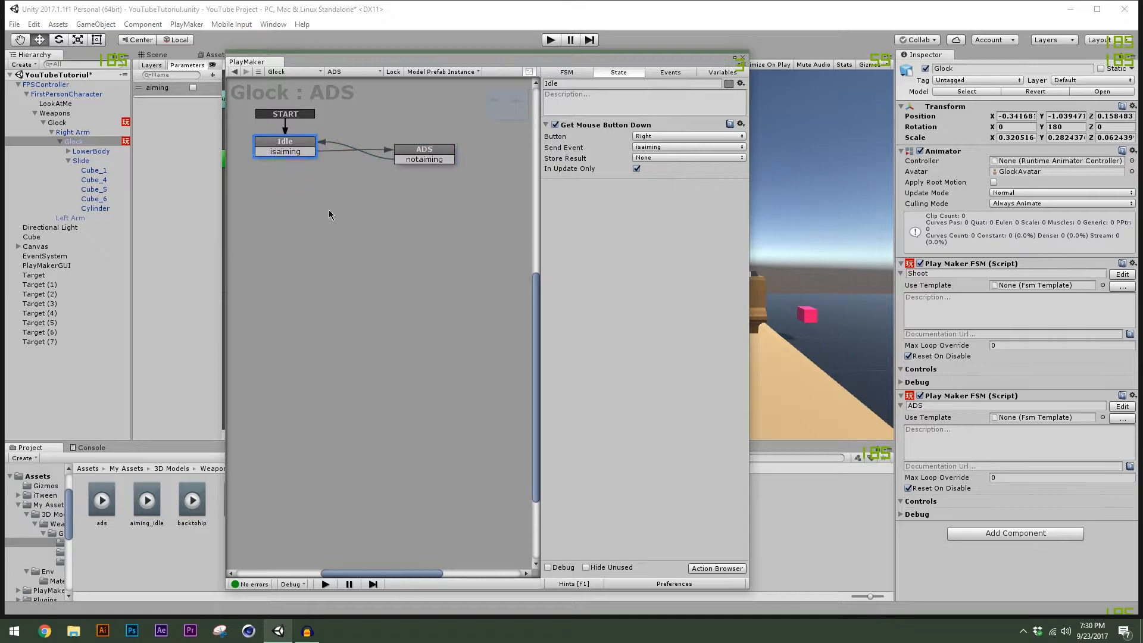
pyautogui.click(717, 568)
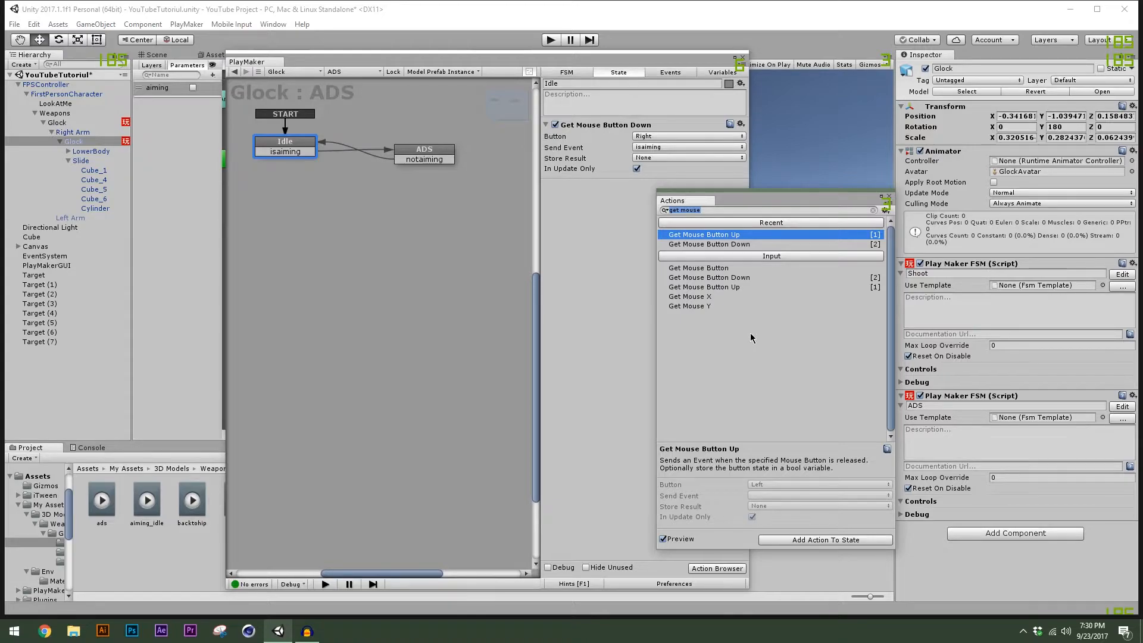
pyautogui.write('set bool')
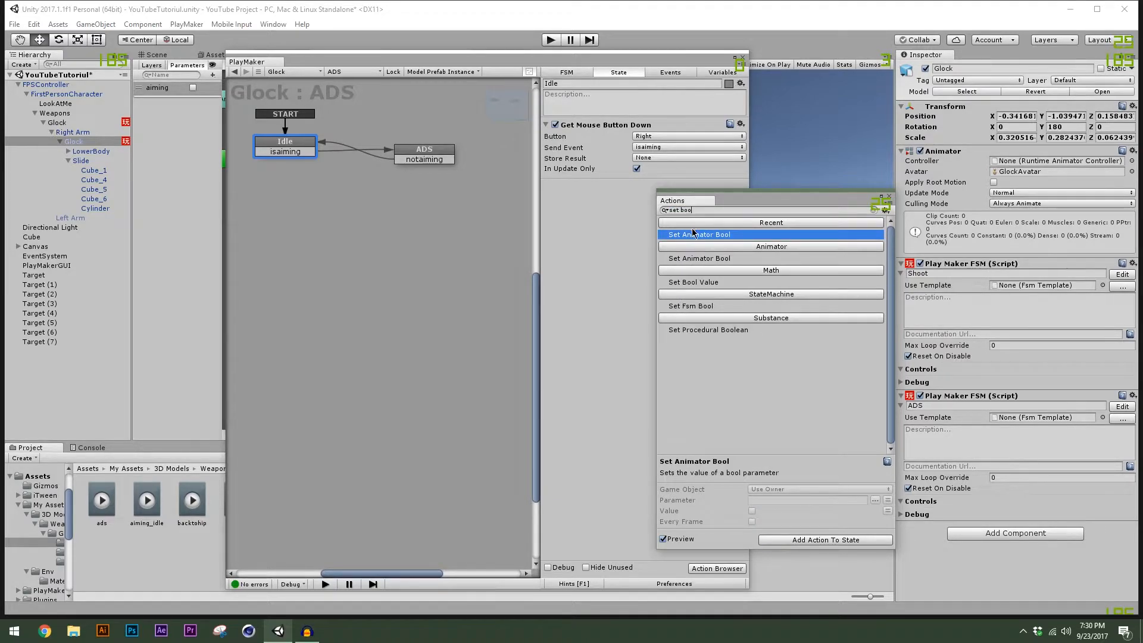
pyautogui.doubleClick(735, 238)
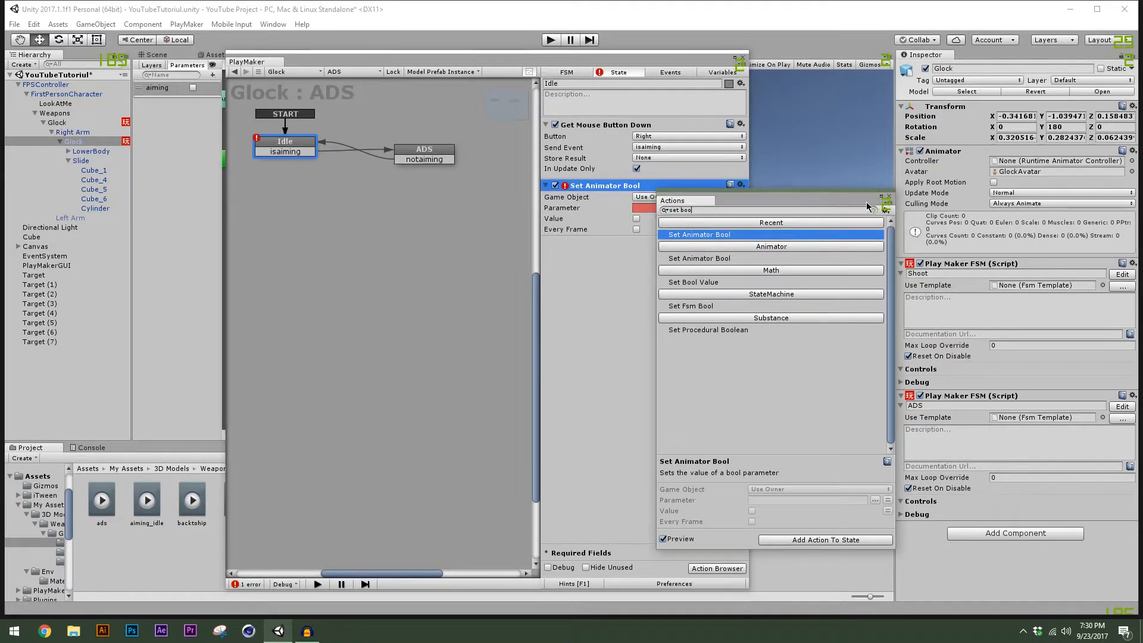
pyautogui.click(889, 197)
# Target the Set Animator Bool action at the specified parent Glock object under Weapons and choose aiming as its parameter.
pyautogui.click(672, 197)
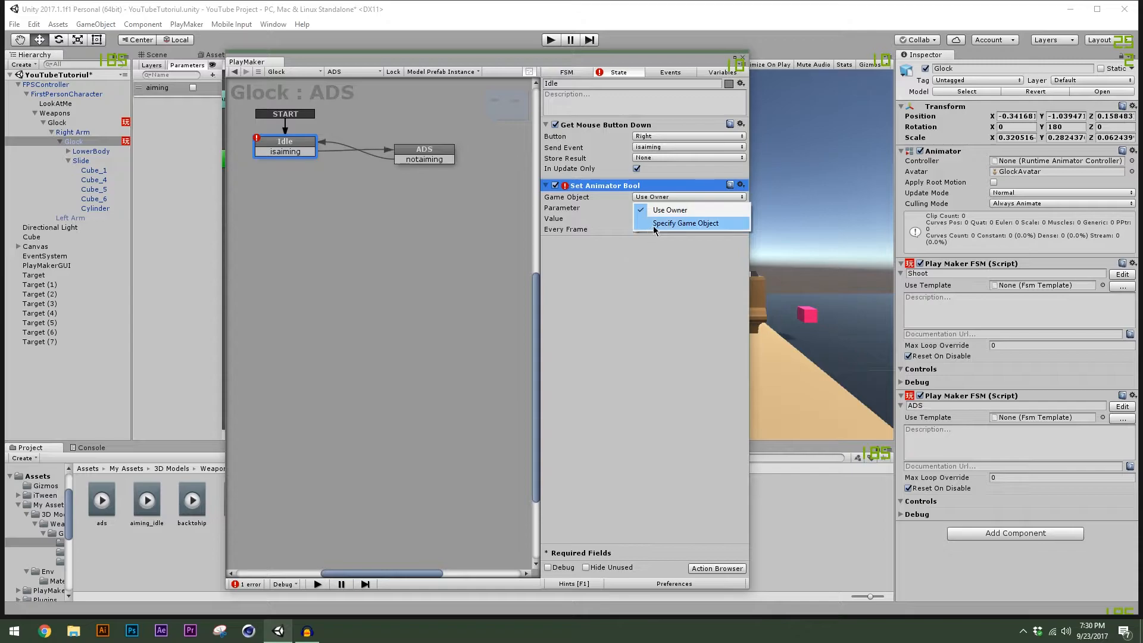
pyautogui.click(677, 223)
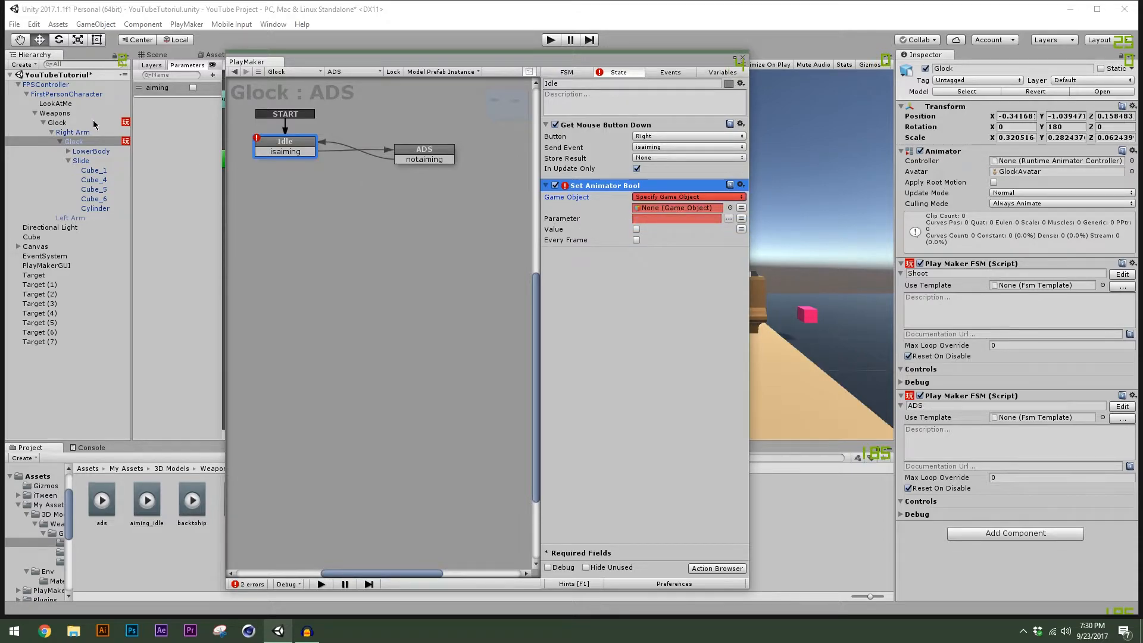
pyautogui.moveTo(87, 125); pyautogui.dragTo(681, 208)
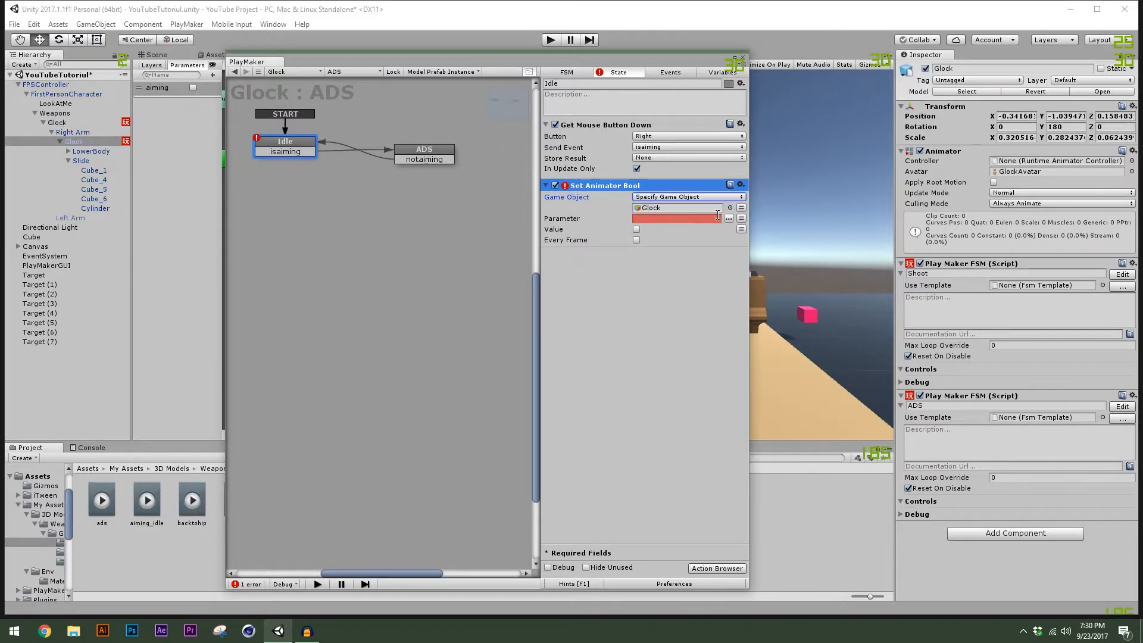
pyautogui.click(727, 219)
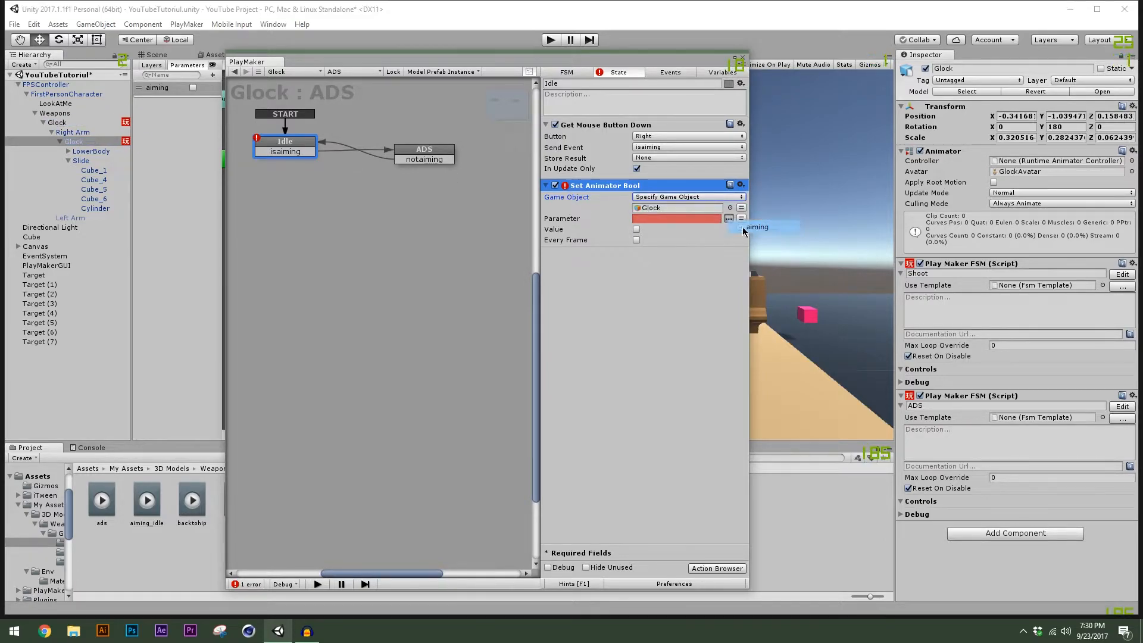
pyautogui.click(749, 227)
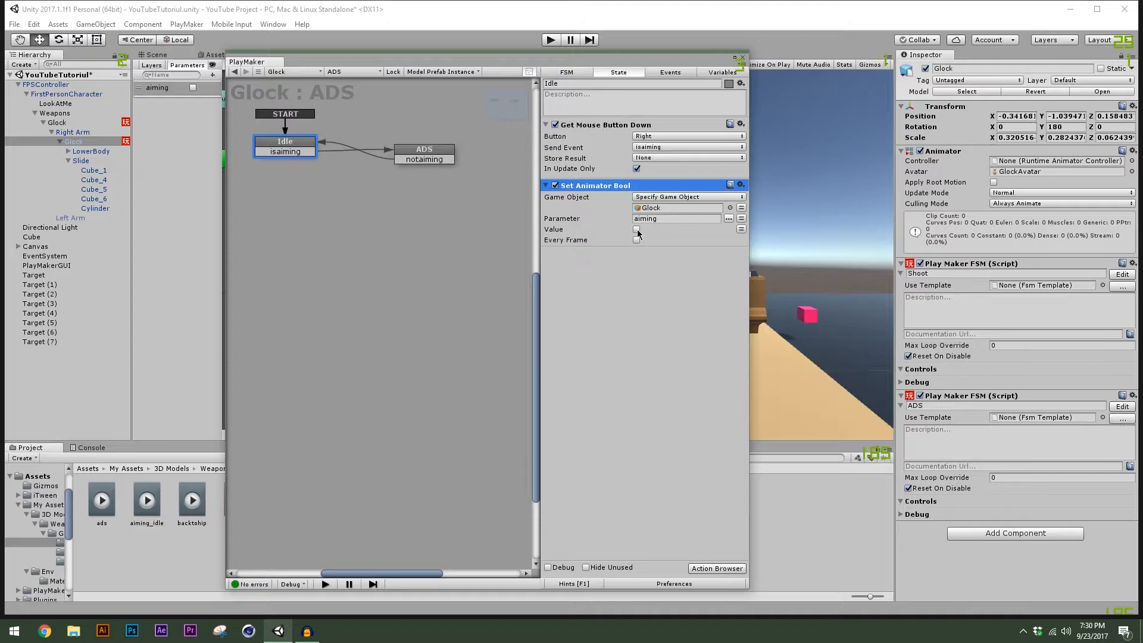
# Open the options of the Idle state's Set Animator Bool action.
pyautogui.rightClick(595, 190)
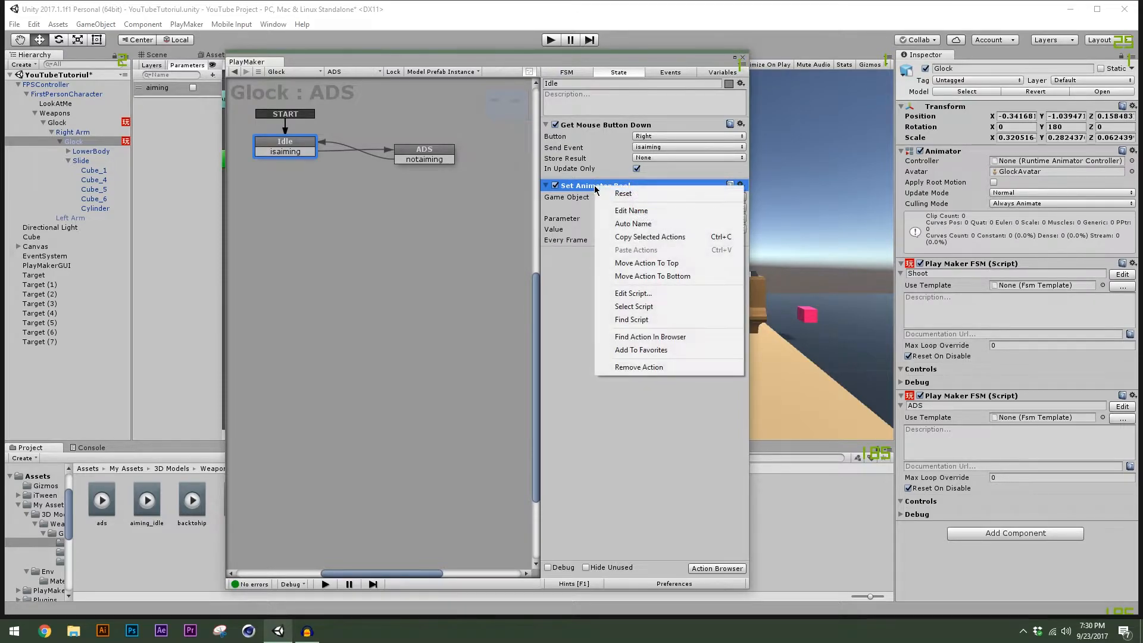
# Copy the Set Animator Bool action from the Idle state into the ADS state, enable its Value, and clear the PlayMaker window away.
pyautogui.click(631, 237)
pyautogui.click(424, 153)
pyautogui.rightClick(625, 212)
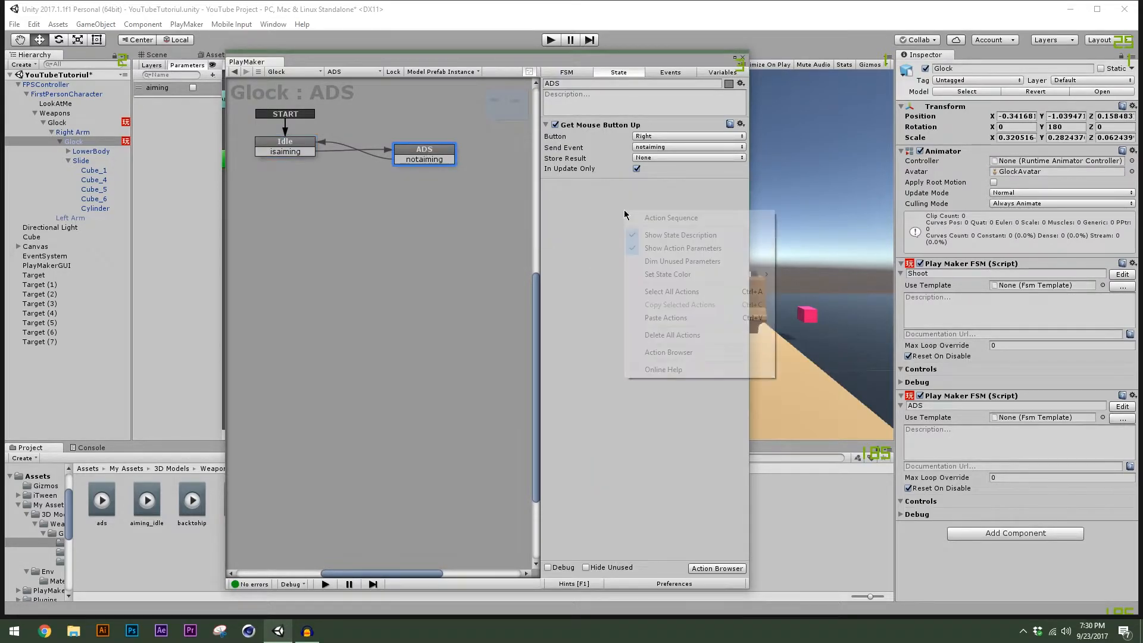
pyautogui.click(664, 319)
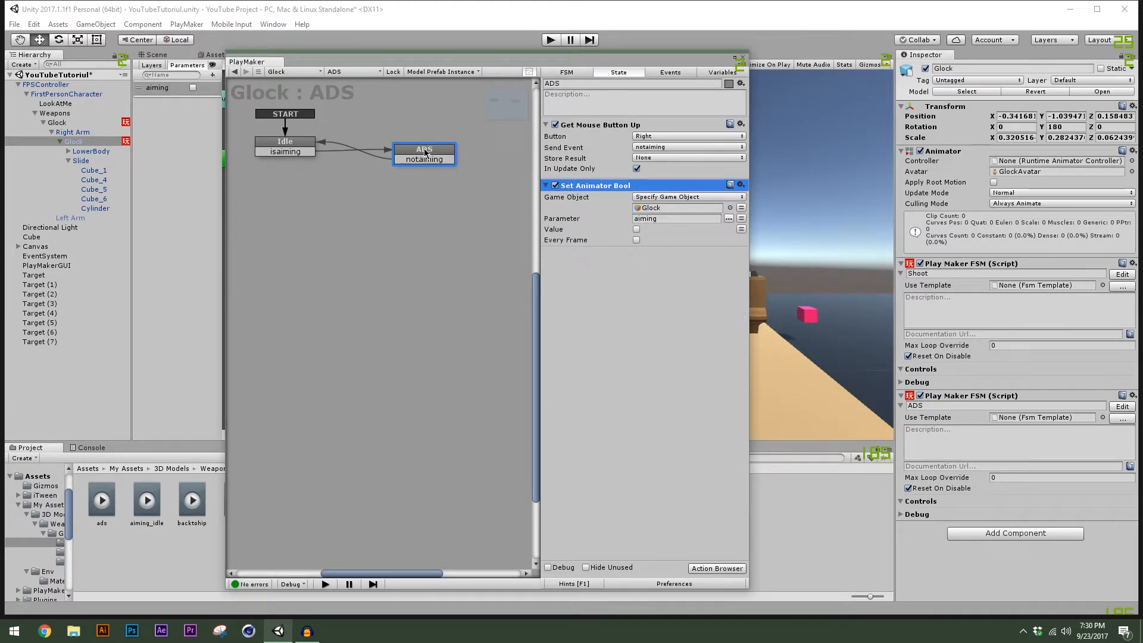
pyautogui.click(636, 229)
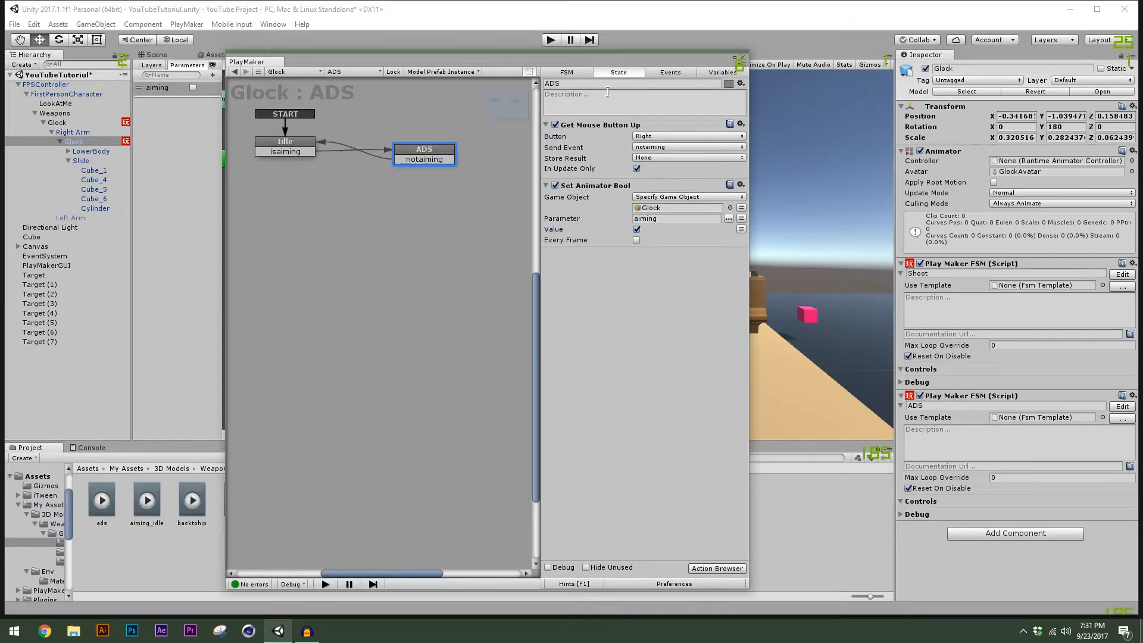
pyautogui.moveTo(733, 55); pyautogui.dragTo(714, 143)
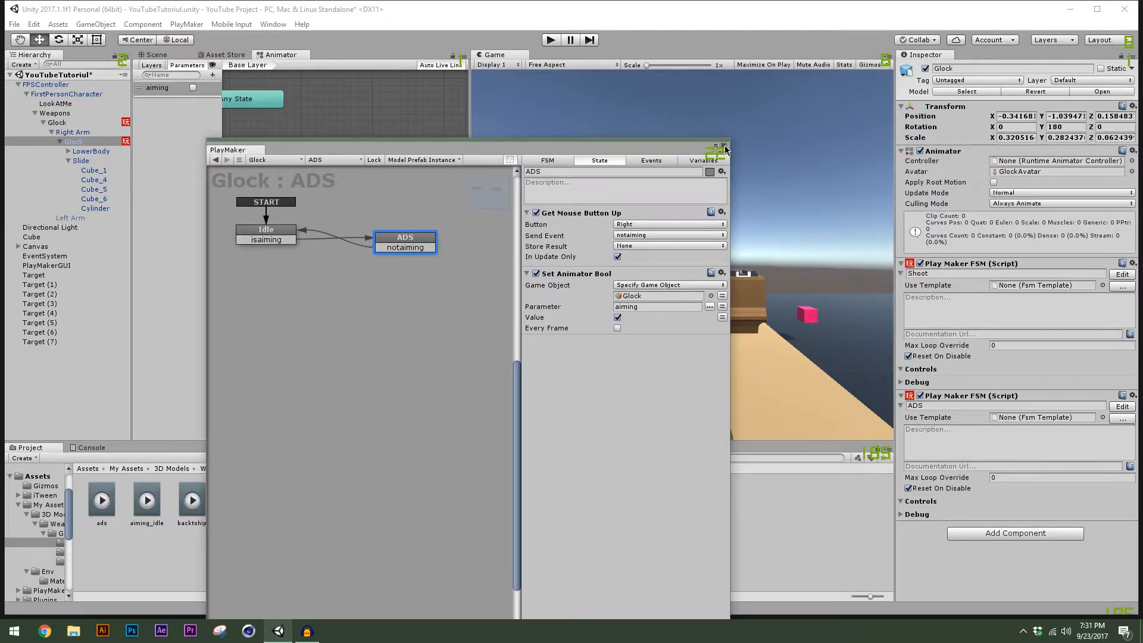
pyautogui.click(550, 40)
# Create Animator transitions from ads to aiming_idle, from aiming_idle to backtohip, and from backtohip to hip_idle.
pyautogui.moveTo(473, 188); pyautogui.dragTo(647, 188)
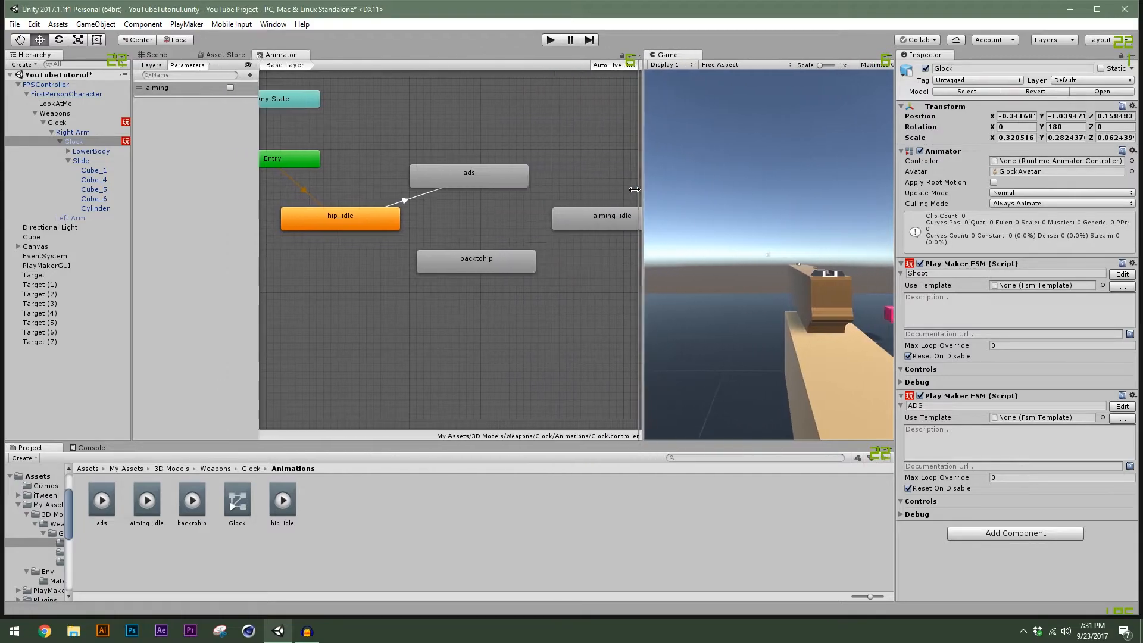
pyautogui.rightClick(517, 182)
pyautogui.click(557, 188)
pyautogui.click(574, 223)
pyautogui.rightClick(591, 219)
pyautogui.click(604, 226)
pyautogui.click(501, 264)
pyautogui.rightClick(501, 264)
pyautogui.click(520, 269)
pyautogui.click(357, 221)
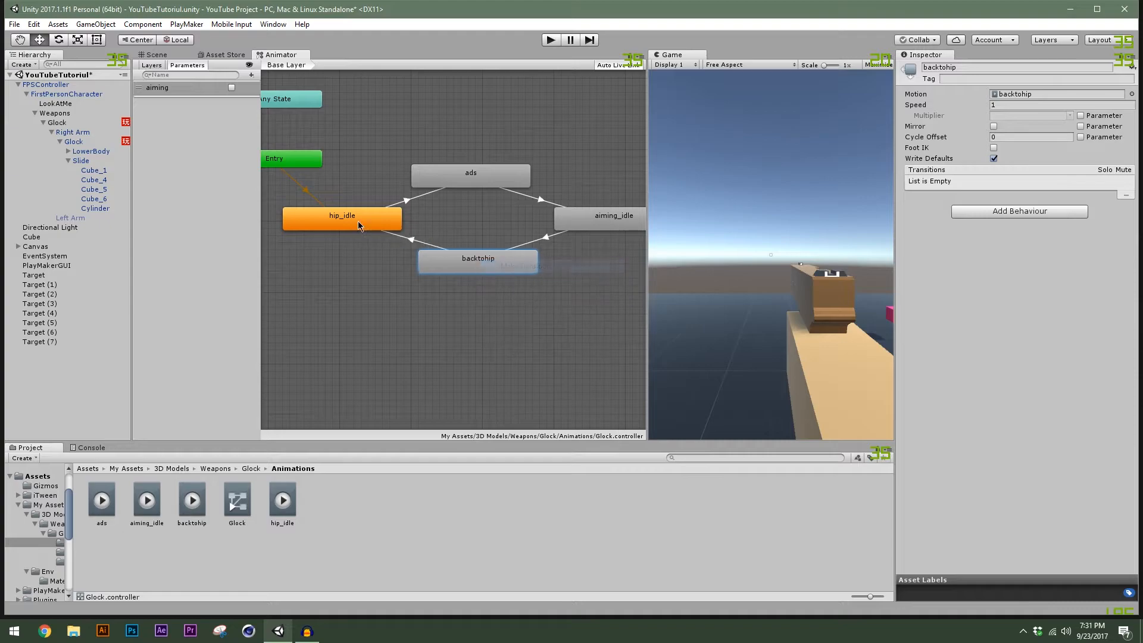
# Play-test aiming down sights while watching the Animator states, and stop play mode.
pyautogui.moveTo(647, 111); pyautogui.dragTo(576, 109)
pyautogui.hotkey('ctrl', 'p')
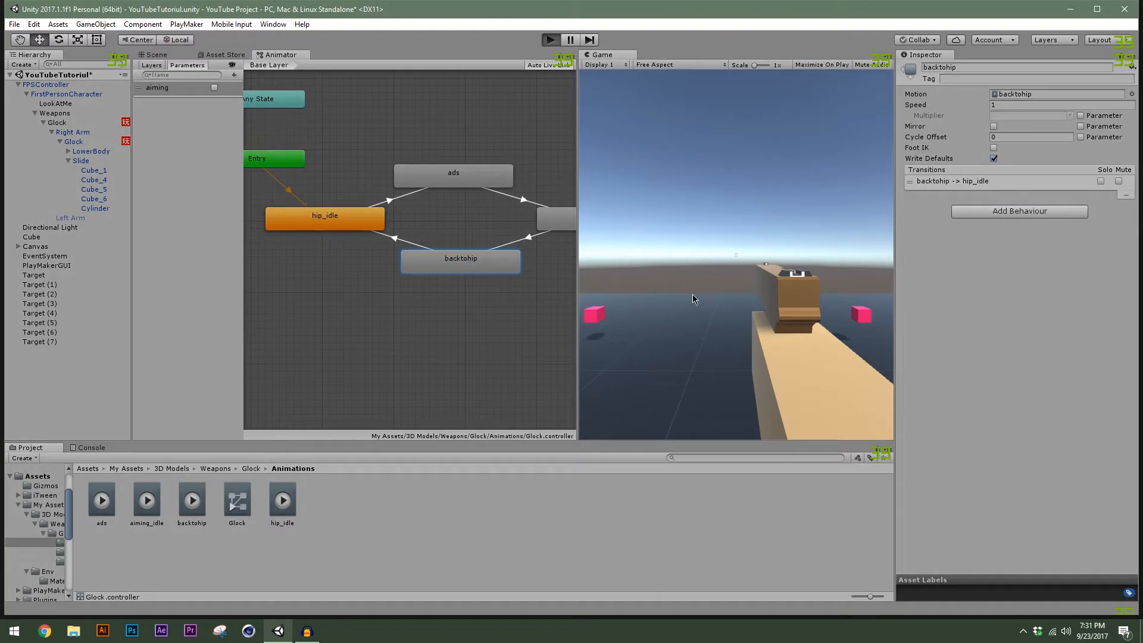
pyautogui.rightClick(736, 255)
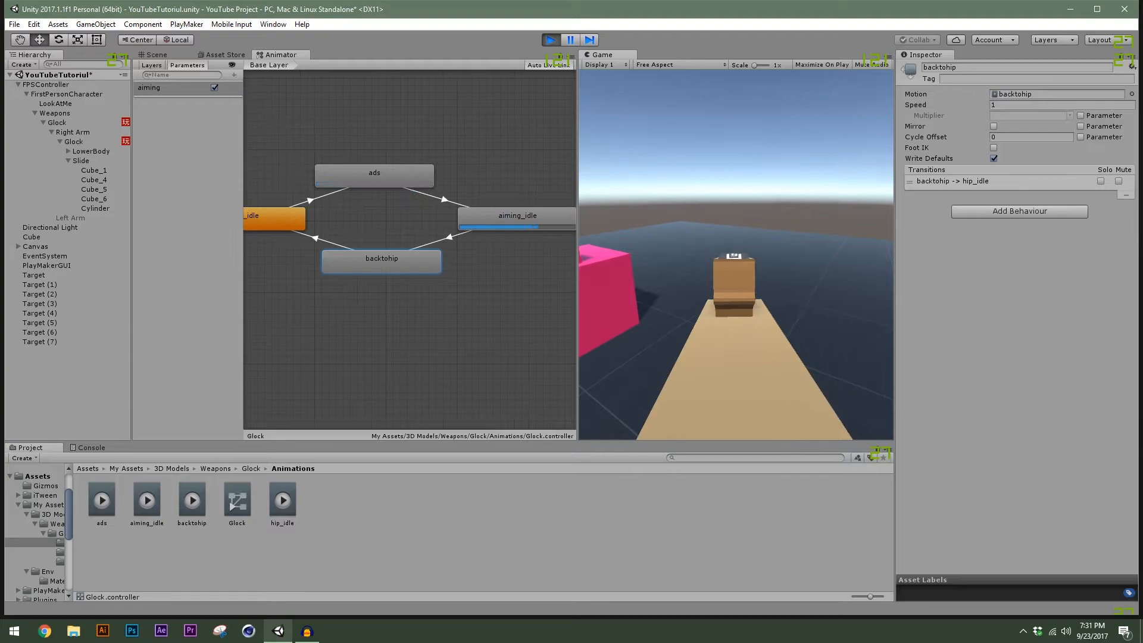
pyautogui.press('Escape')
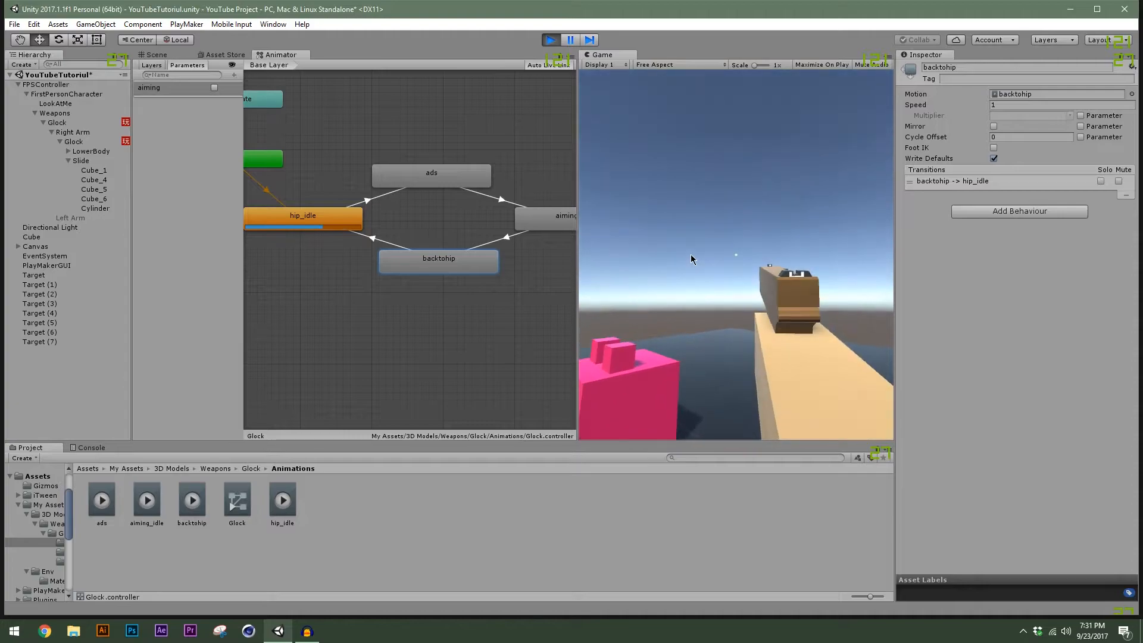
pyautogui.click(550, 39)
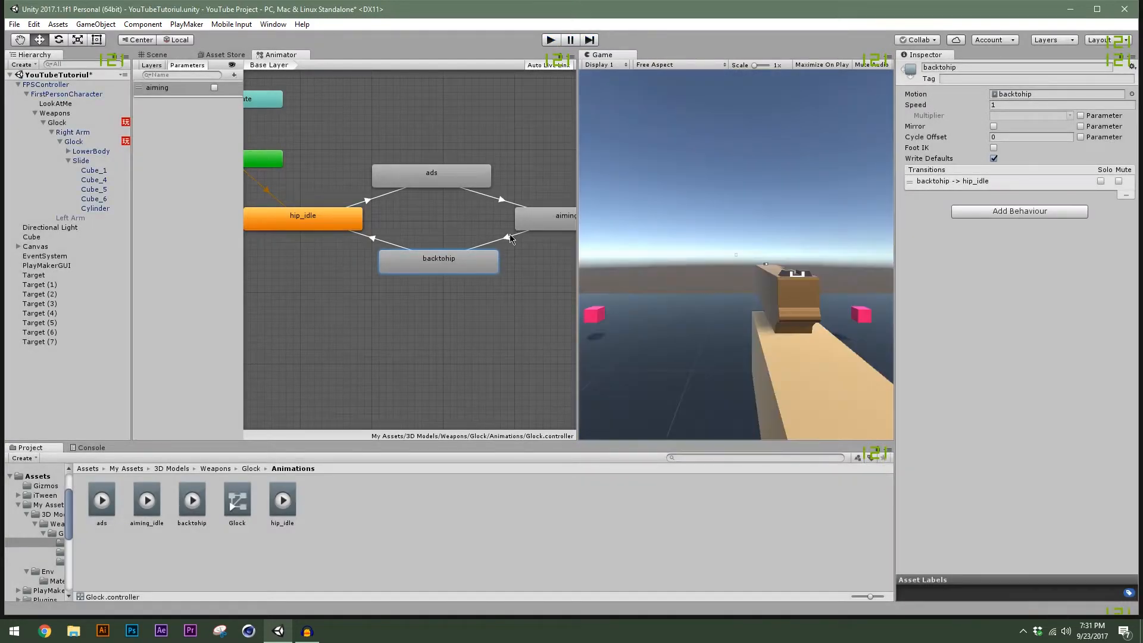
# Add a condition to the aiming_idle to backtohip transition requiring aiming to be false.
pyautogui.click(509, 235)
pyautogui.moveTo(577, 226); pyautogui.dragTo(807, 233)
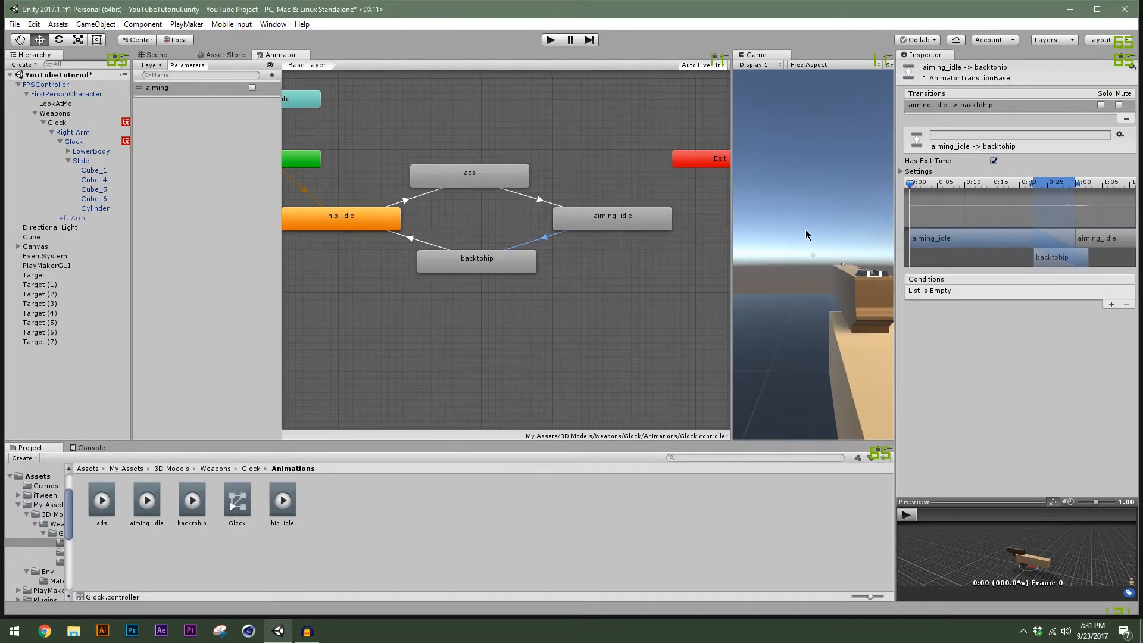
pyautogui.click(1110, 305)
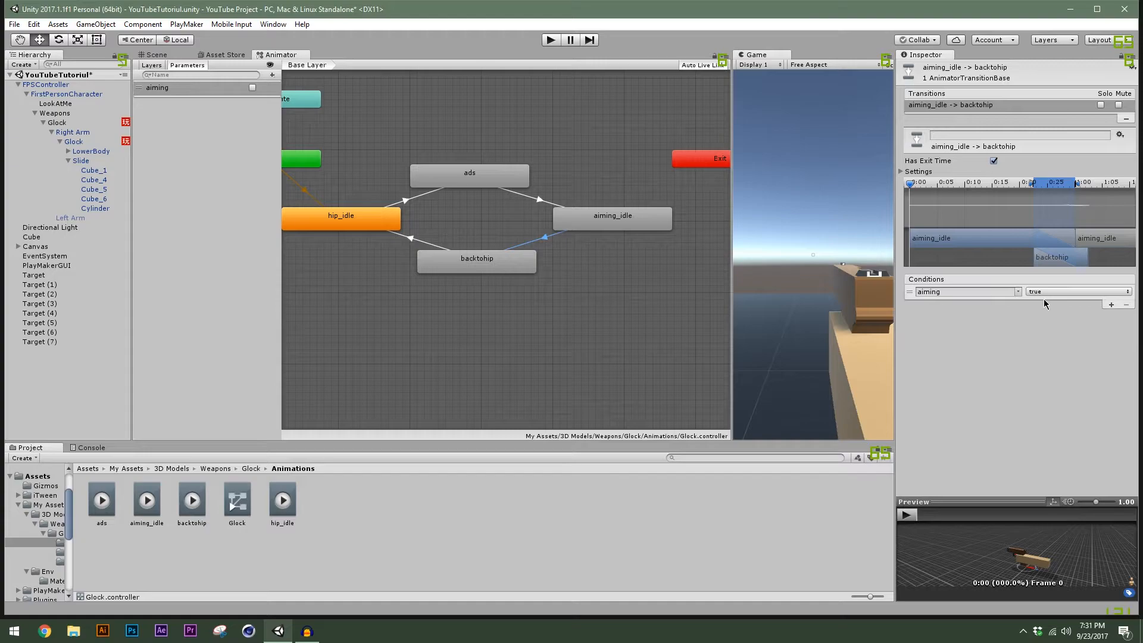
pyautogui.click(1018, 291)
pyautogui.click(1030, 304)
pyautogui.click(1047, 291)
pyautogui.click(1051, 318)
# Turn off Has Exit Time on the hip_idle to ads transition and shorten its blend to a minimal overlap.
pyautogui.moveTo(724, 238); pyautogui.dragTo(557, 238)
pyautogui.click(360, 203)
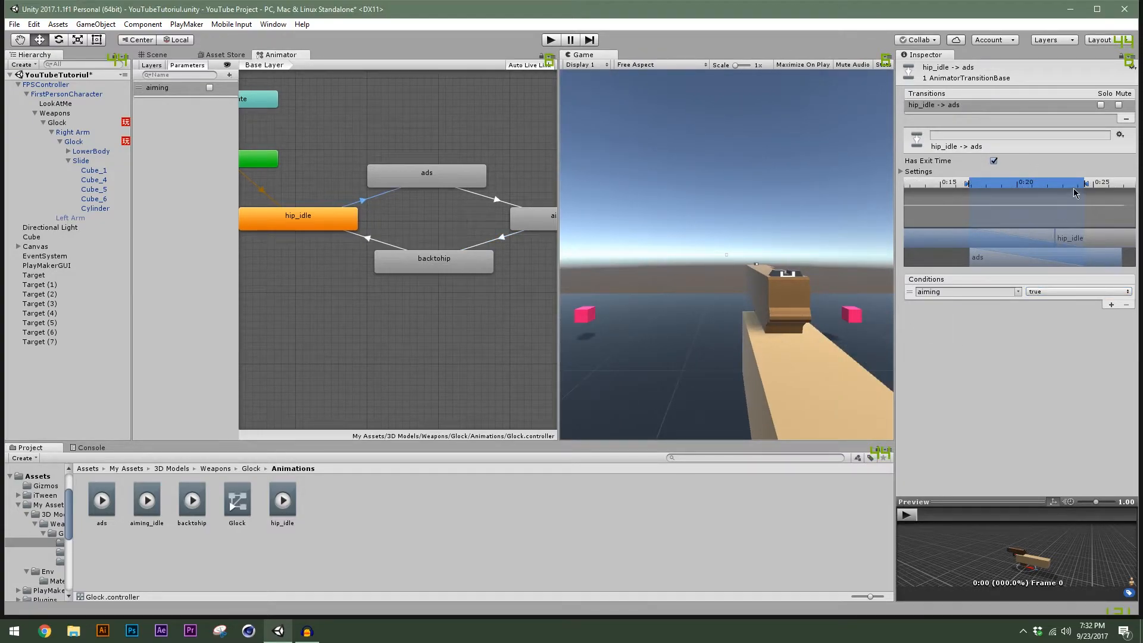
pyautogui.moveTo(1084, 189); pyautogui.dragTo(1010, 196)
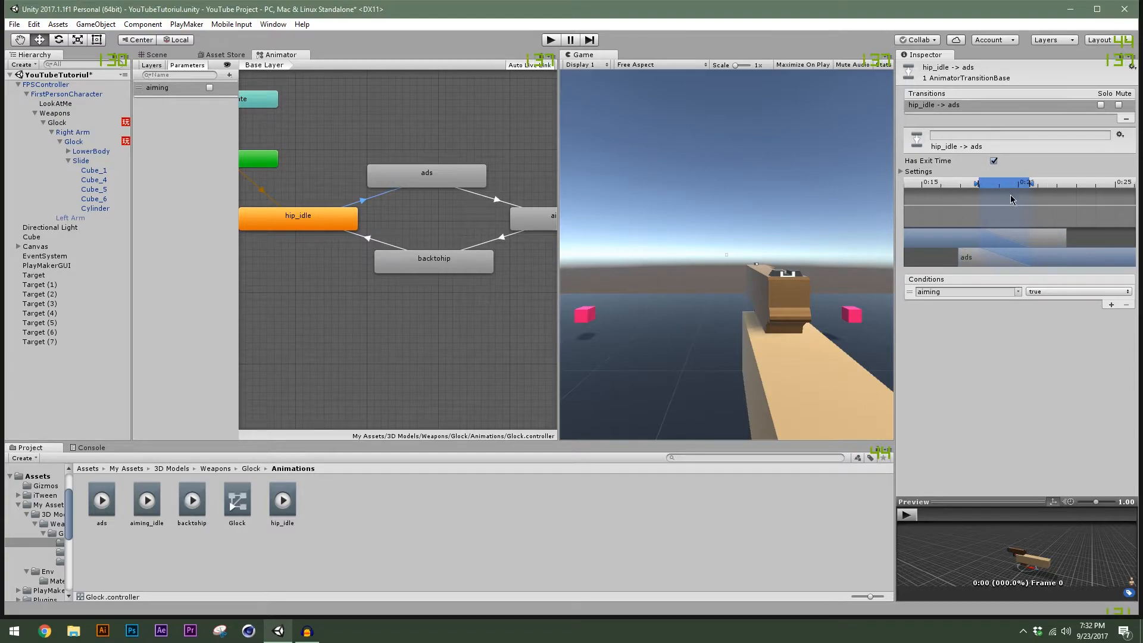
pyautogui.click(992, 161)
pyautogui.moveTo(1000, 188); pyautogui.dragTo(972, 191)
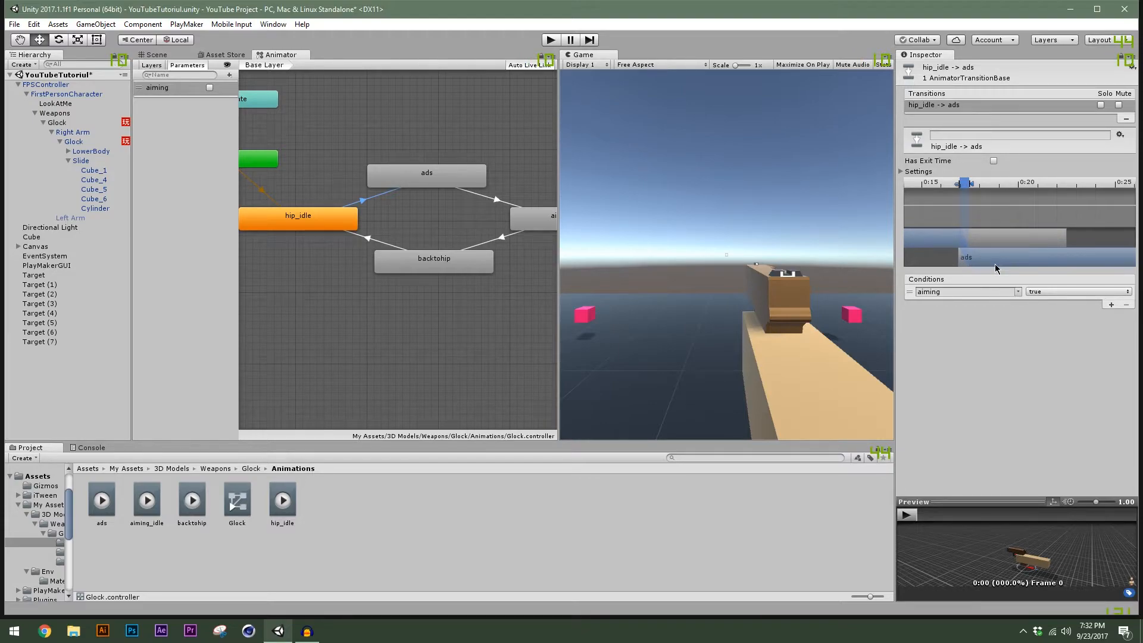
pyautogui.moveTo(993, 261); pyautogui.dragTo(1059, 270)
# Play-test the weapon's aiming with the revised hip_idle to ads transition, and stop play mode.
pyautogui.click(551, 39)
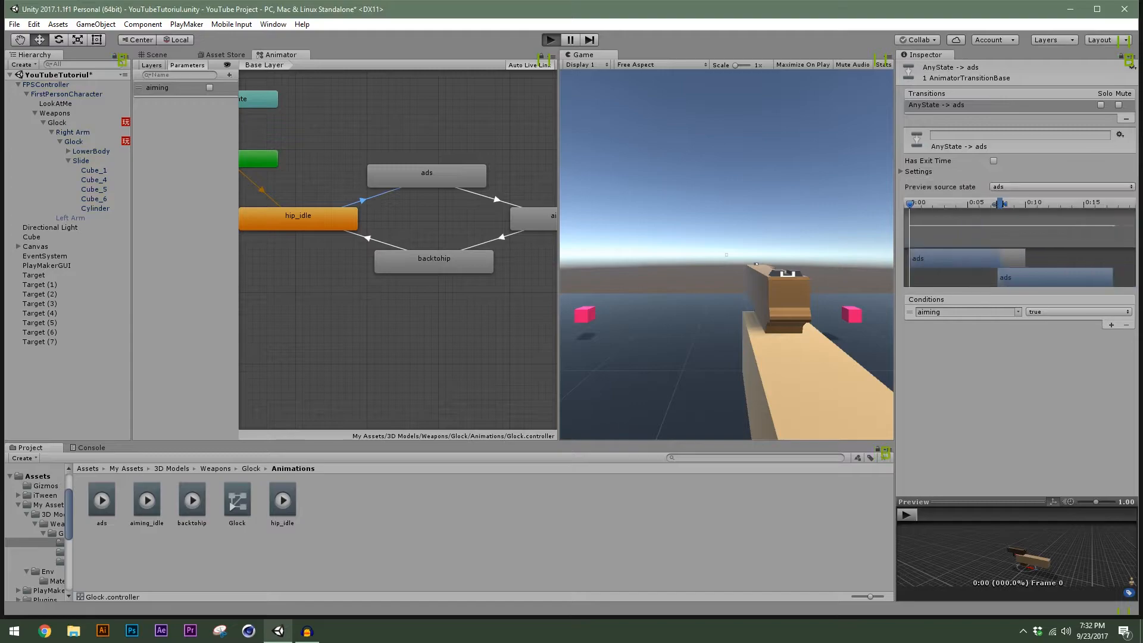
pyautogui.rightClick(726, 254)
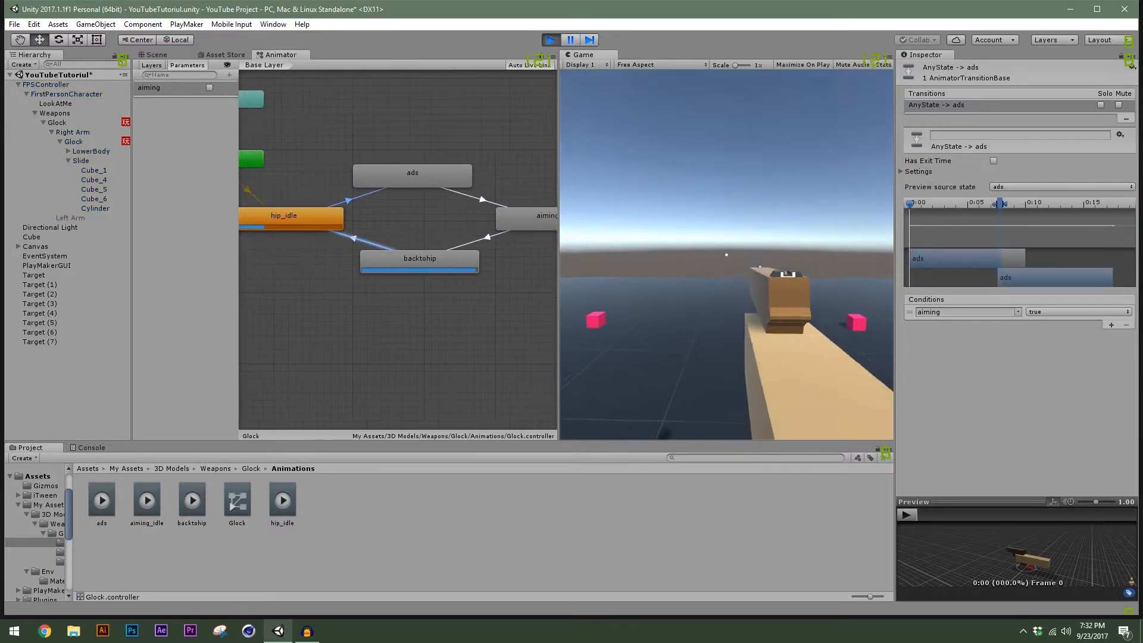
pyautogui.press('Escape')
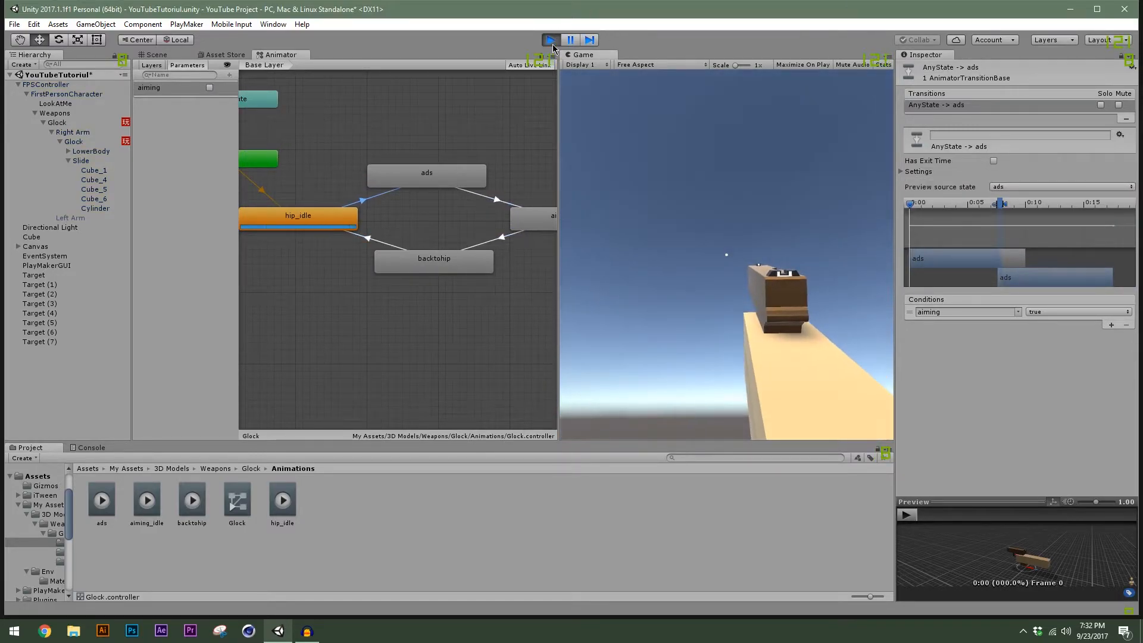
pyautogui.click(551, 41)
# Shorten the ads to aiming_idle transition to a brief blend at the end of the ads clip, keeping Has Exit Time on.
pyautogui.click(494, 200)
pyautogui.moveTo(951, 248); pyautogui.dragTo(996, 177)
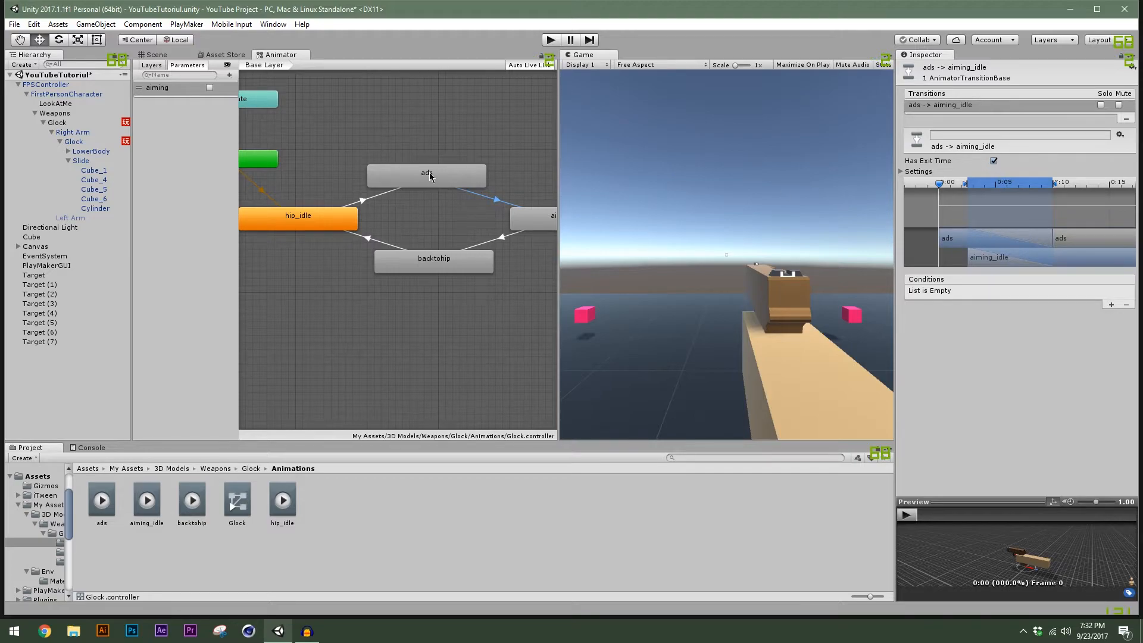
pyautogui.moveTo(515, 173); pyautogui.dragTo(451, 151, button='middle')
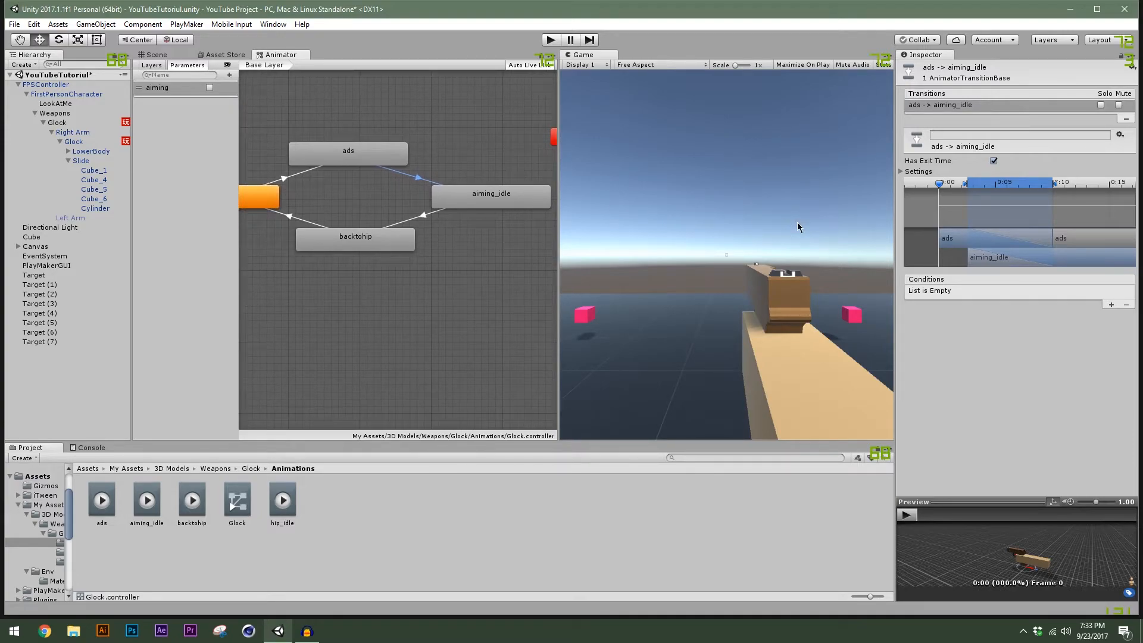
pyautogui.moveTo(972, 242); pyautogui.dragTo(1031, 248)
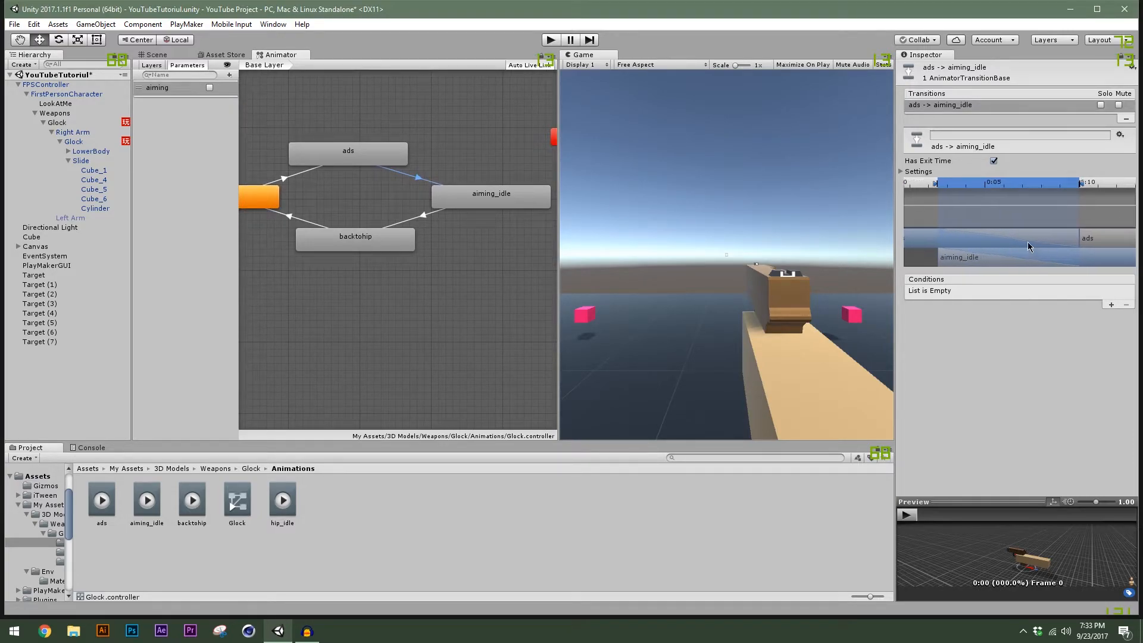
pyautogui.moveTo(932, 185); pyautogui.dragTo(1080, 184)
pyautogui.moveTo(964, 264); pyautogui.dragTo(1128, 263)
pyautogui.keyDown('alt'); pyautogui.moveTo(1070, 237); pyautogui.dragTo(970, 231); pyautogui.keyUp('alt')
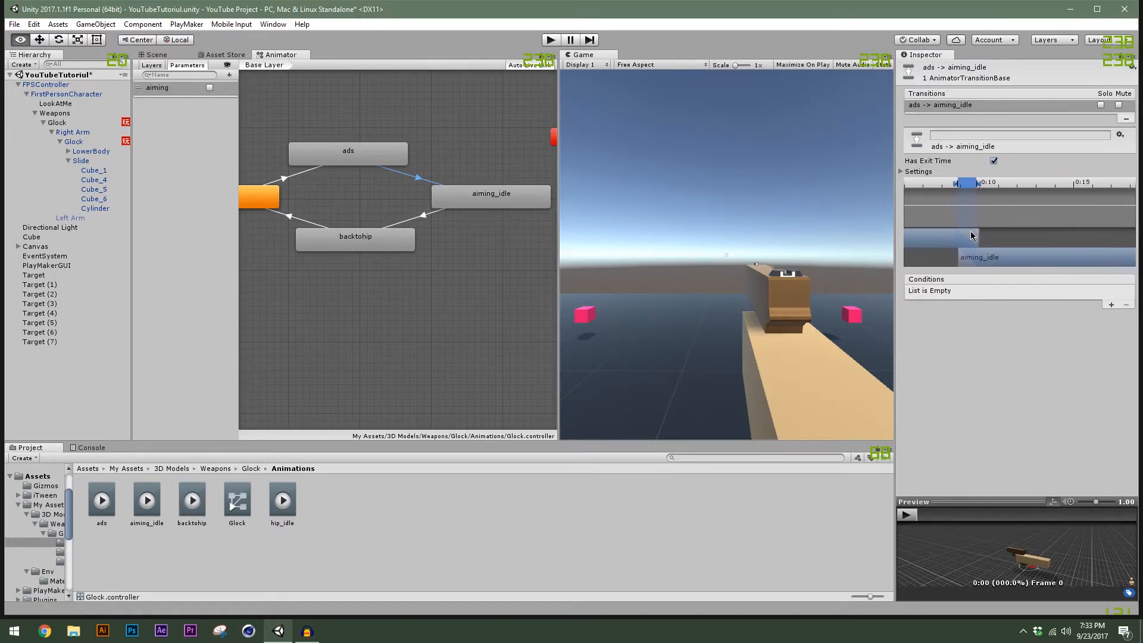
pyautogui.moveTo(968, 182); pyautogui.dragTo(970, 186)
pyautogui.moveTo(950, 231)
pyautogui.keyDown('alt'); pyautogui.mouseDown()
pyautogui.moveTo(1133, 224)
pyautogui.moveTo(939, 224)
pyautogui.moveTo(1044, 247)
pyautogui.mouseUp(); pyautogui.keyUp('alt')
pyautogui.scroll(3, 980, 251)
pyautogui.scroll(2, 981, 251)
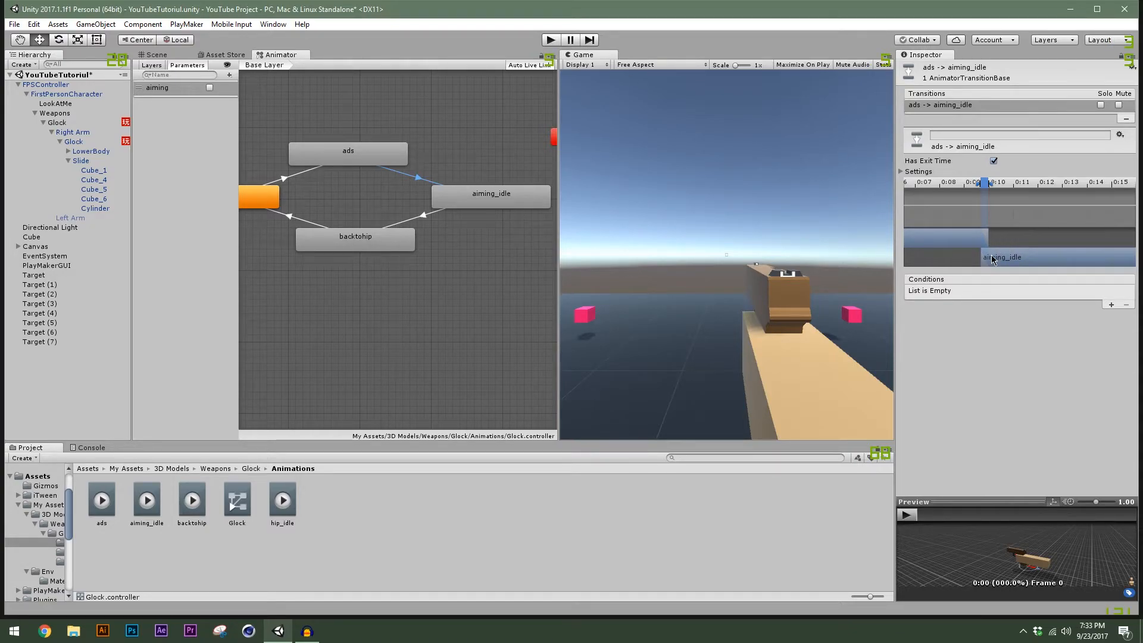
# Turn off Has Exit Time on the aiming_idle to backtohip transition and shrink its blend to a fraction of a frame.
pyautogui.click(423, 219)
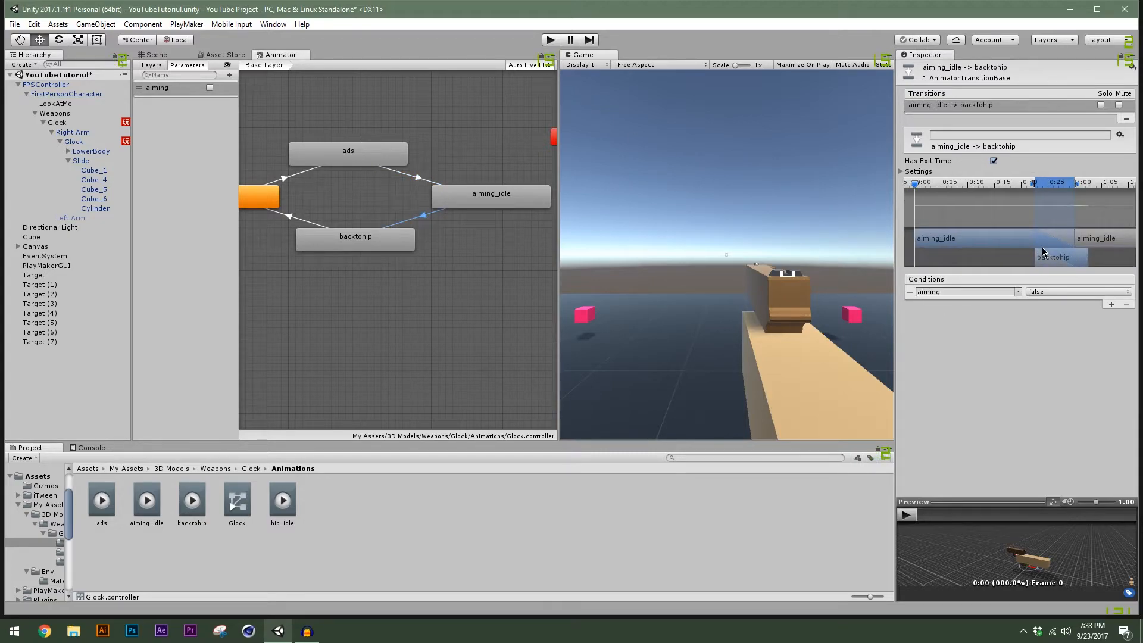
pyautogui.click(993, 161)
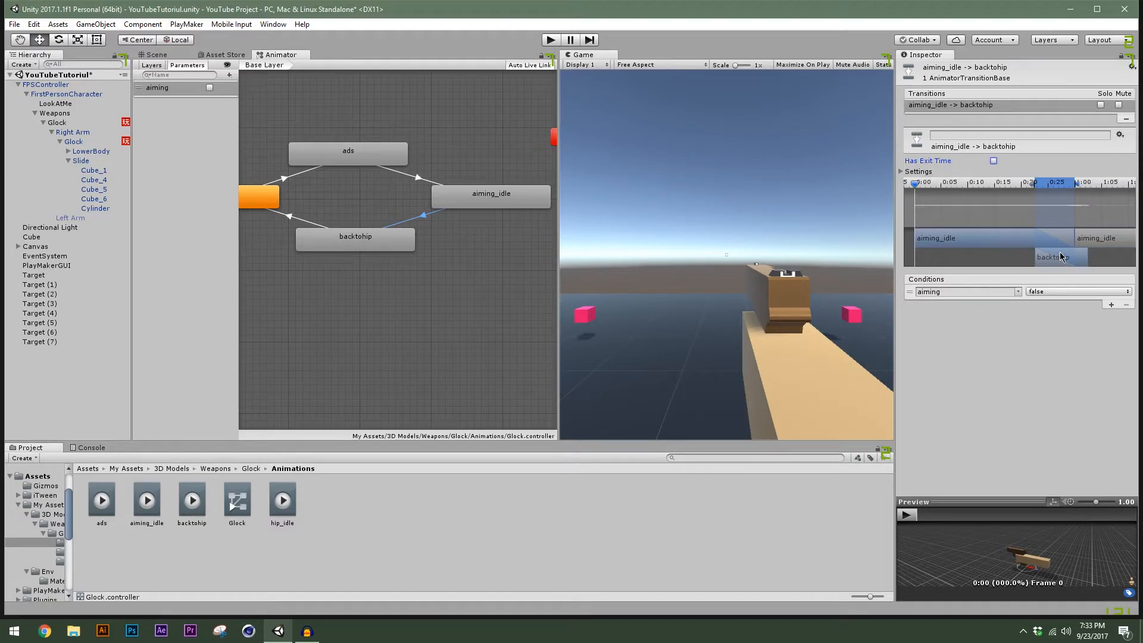
pyautogui.moveTo(1068, 256); pyautogui.dragTo(1074, 253)
pyautogui.scroll(10, 1073, 249)
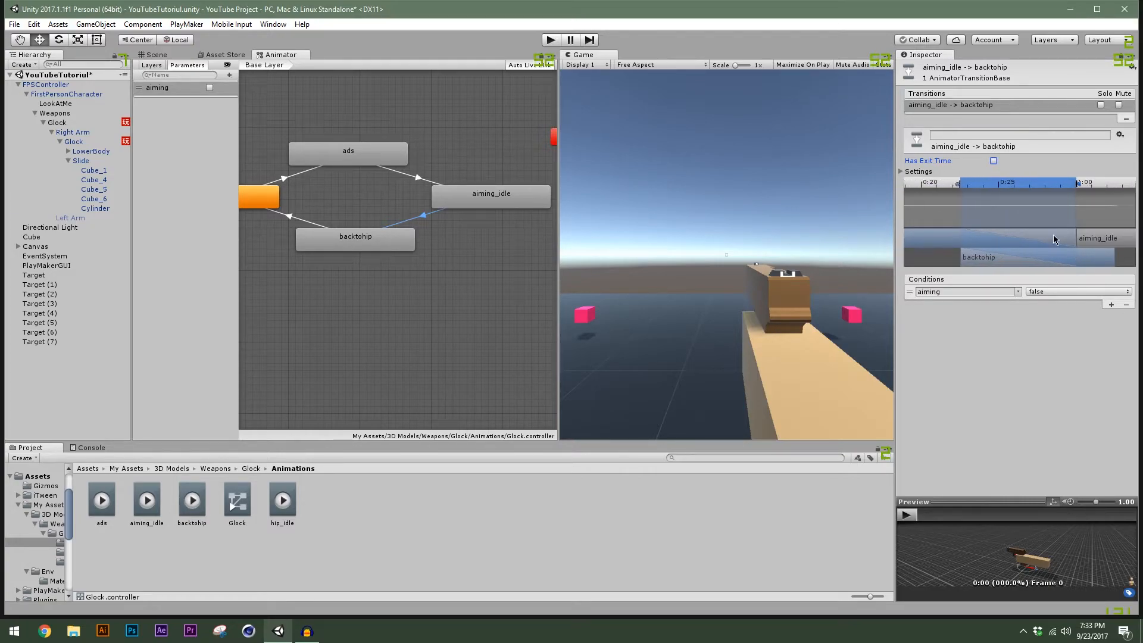
pyautogui.moveTo(1077, 182); pyautogui.dragTo(976, 205)
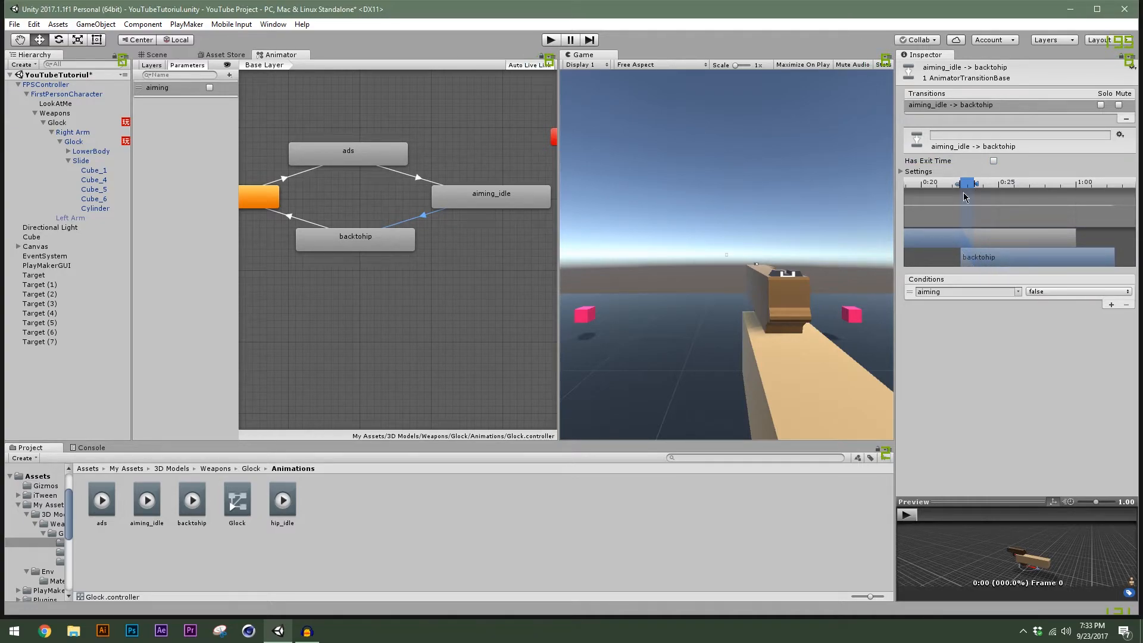
pyautogui.moveTo(976, 183); pyautogui.dragTo(963, 184)
pyautogui.moveTo(979, 256)
pyautogui.mouseDown()
pyautogui.moveTo(1005, 260)
pyautogui.moveTo(959, 260)
pyautogui.mouseUp()
pyautogui.scroll(2, 959, 260)
pyautogui.scroll(8, 958, 260)
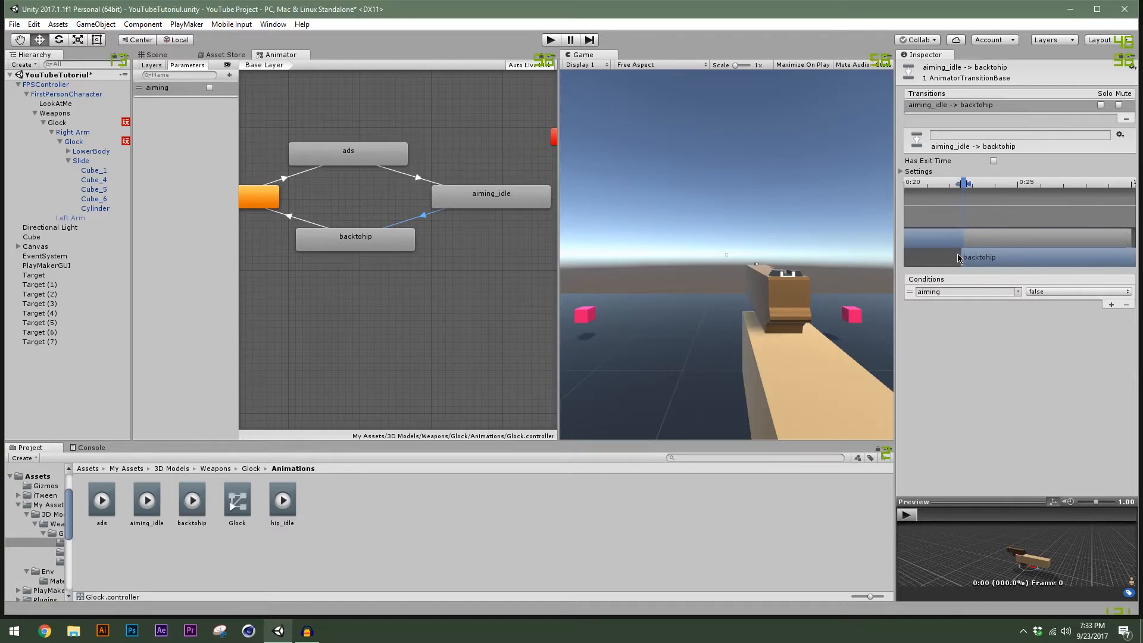
pyautogui.scroll(5, 981, 258)
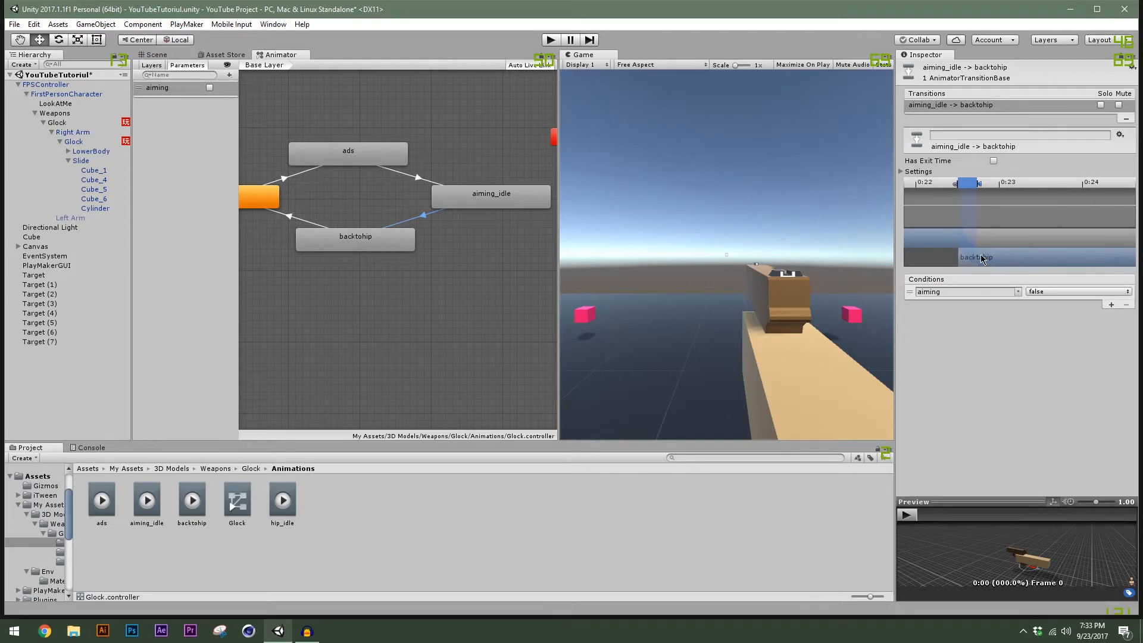
pyautogui.moveTo(982, 188); pyautogui.dragTo(957, 190)
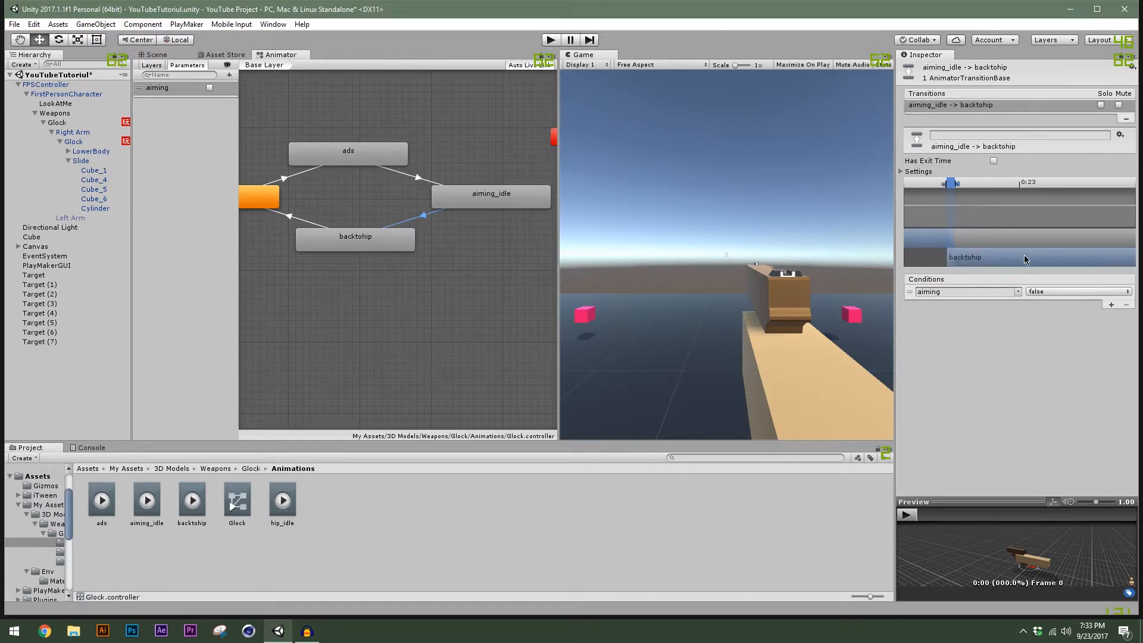
pyautogui.moveTo(978, 257); pyautogui.dragTo(1051, 260)
# Shorten the backtohip to hip_idle transition to a brief blend at the end of the backtohip clip, keeping Has Exit Time on.
pyautogui.click(292, 218)
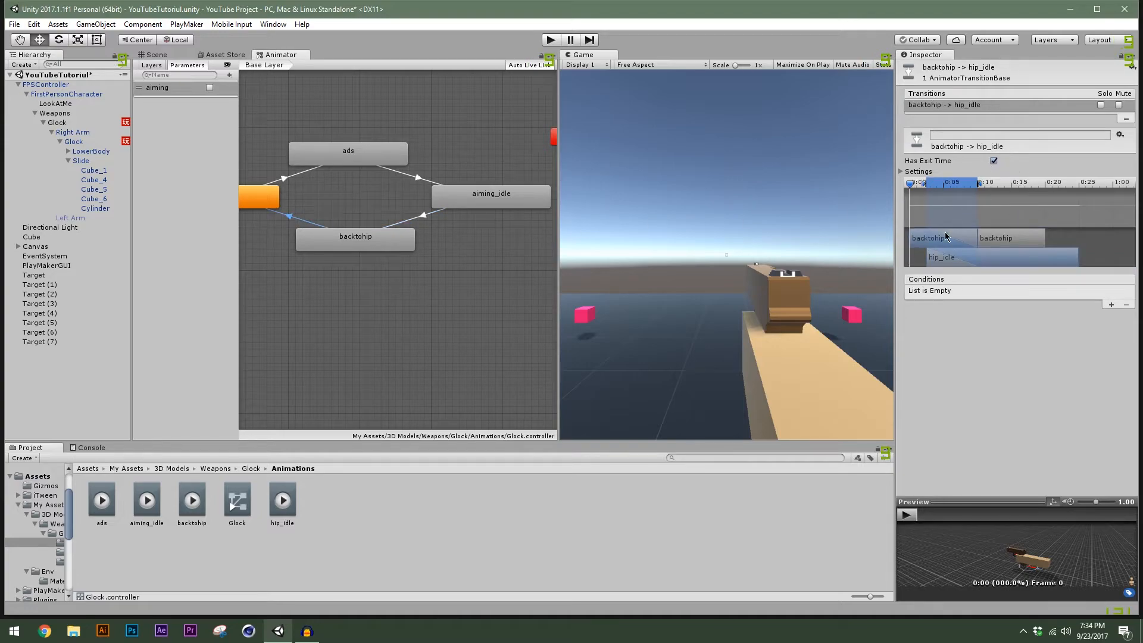
pyautogui.scroll(5, 949, 228)
pyautogui.moveTo(934, 191); pyautogui.dragTo(987, 201)
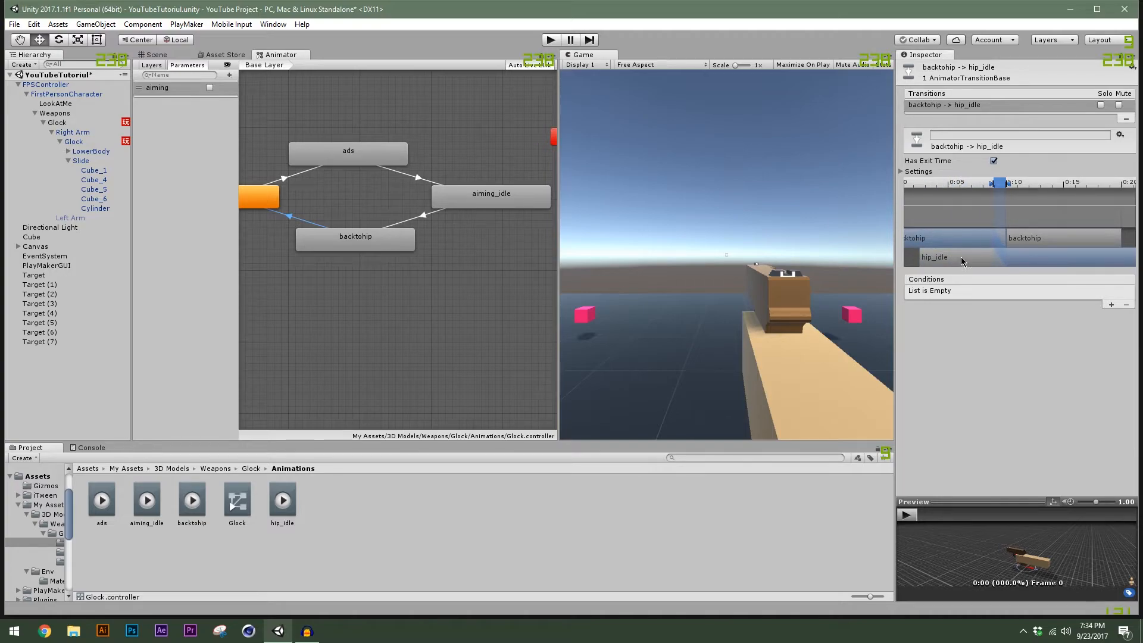
pyautogui.moveTo(1013, 252); pyautogui.dragTo(1061, 248)
pyautogui.moveTo(1018, 184); pyautogui.dragTo(1016, 184)
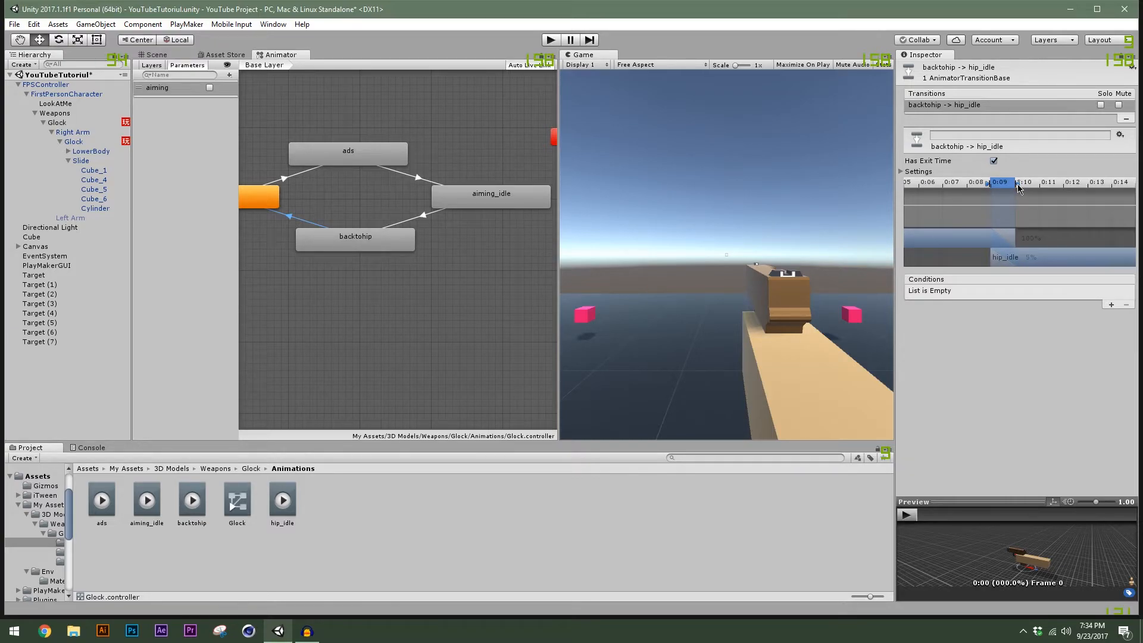
pyautogui.scroll(8, 1021, 241)
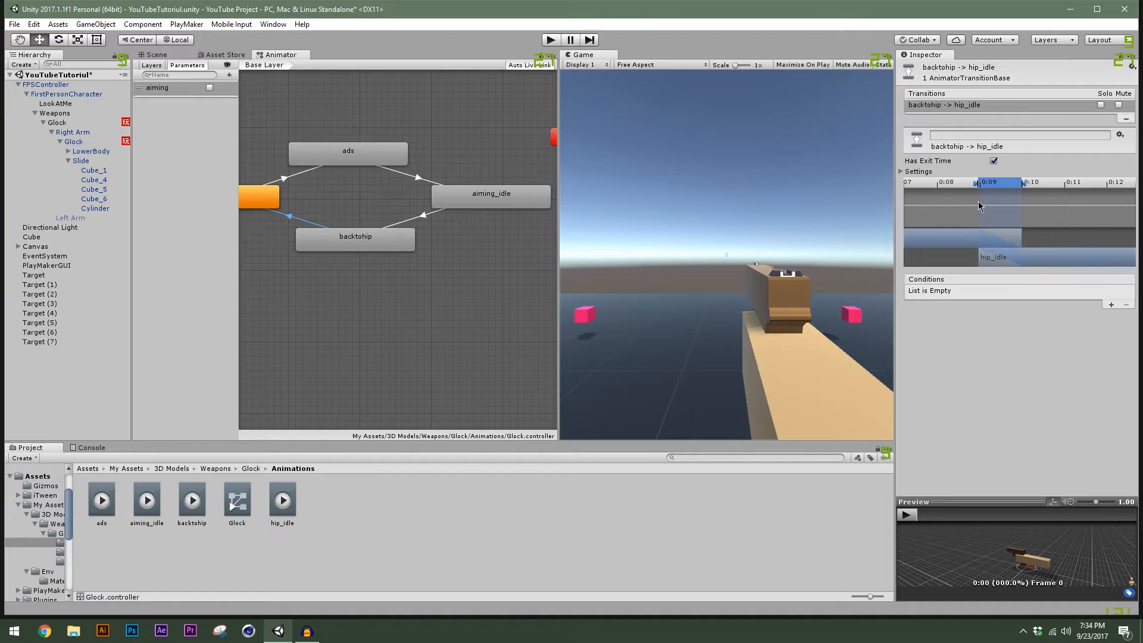
pyautogui.moveTo(976, 183); pyautogui.dragTo(1004, 191)
pyautogui.moveTo(990, 255); pyautogui.dragTo(1048, 252)
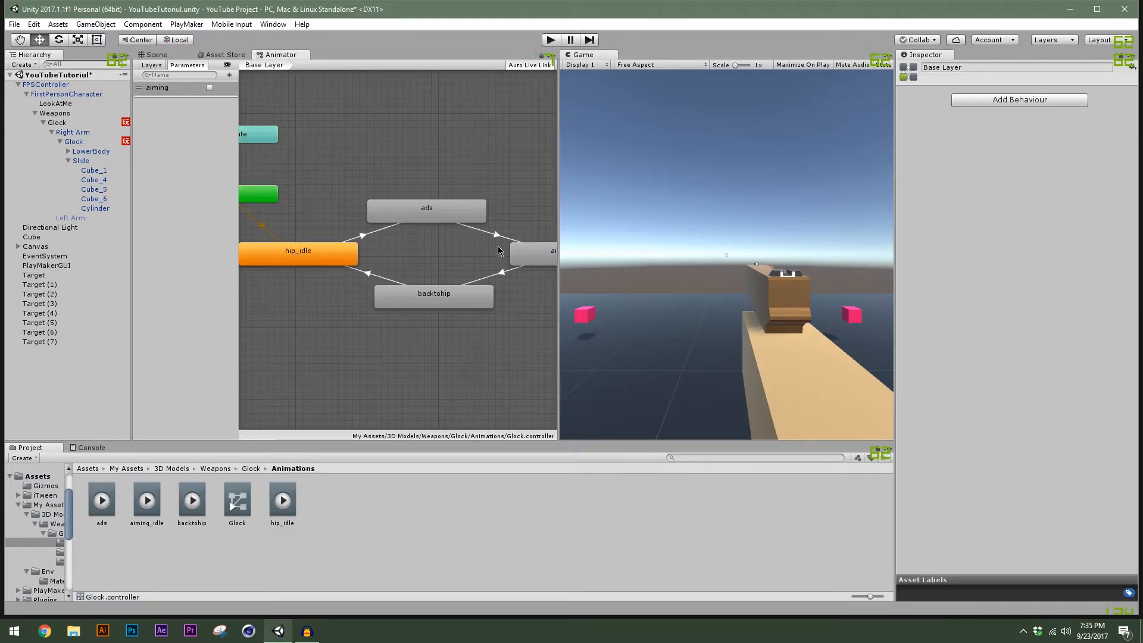
# Play-test the Glock's aiming with the shortened Animator transitions, moving around while switching between hip and aiming poses, and release the game's cursor.
pyautogui.moveTo(497, 238); pyautogui.dragTo(468, 140, button='middle')
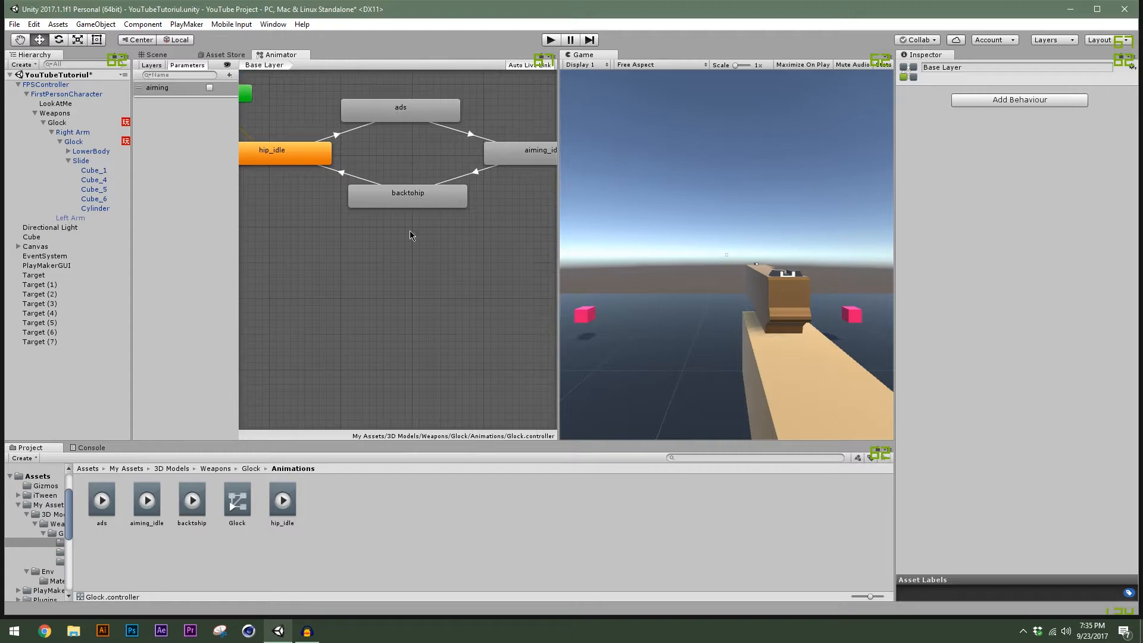
pyautogui.scroll(2, 410, 231)
pyautogui.click(551, 40)
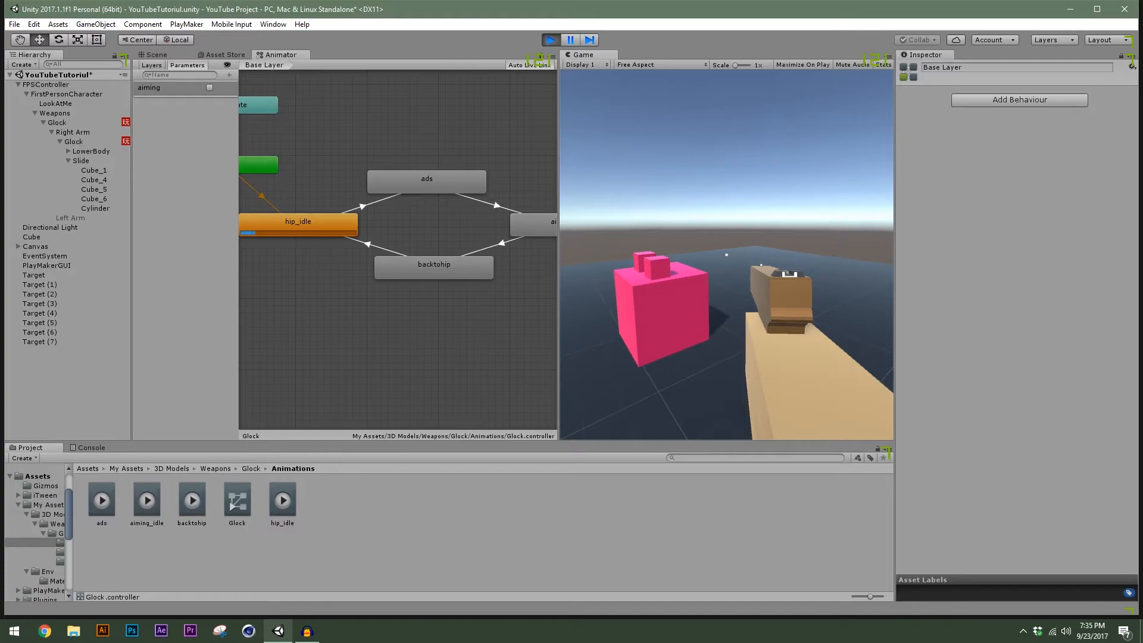
pyautogui.rightClick(726, 255)
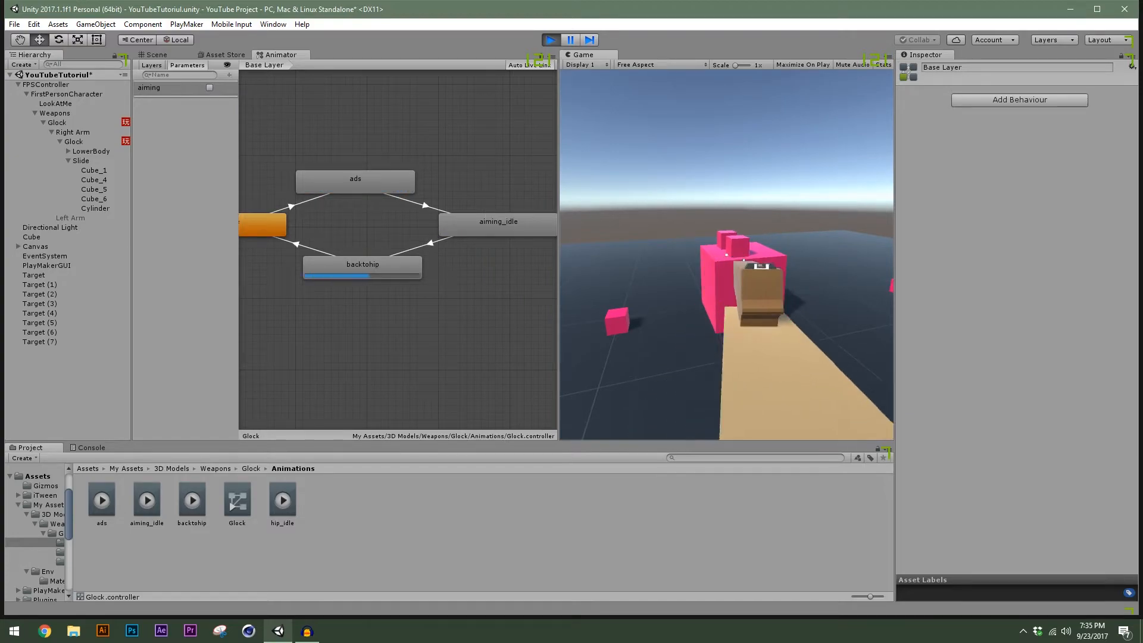
pyautogui.press('s')
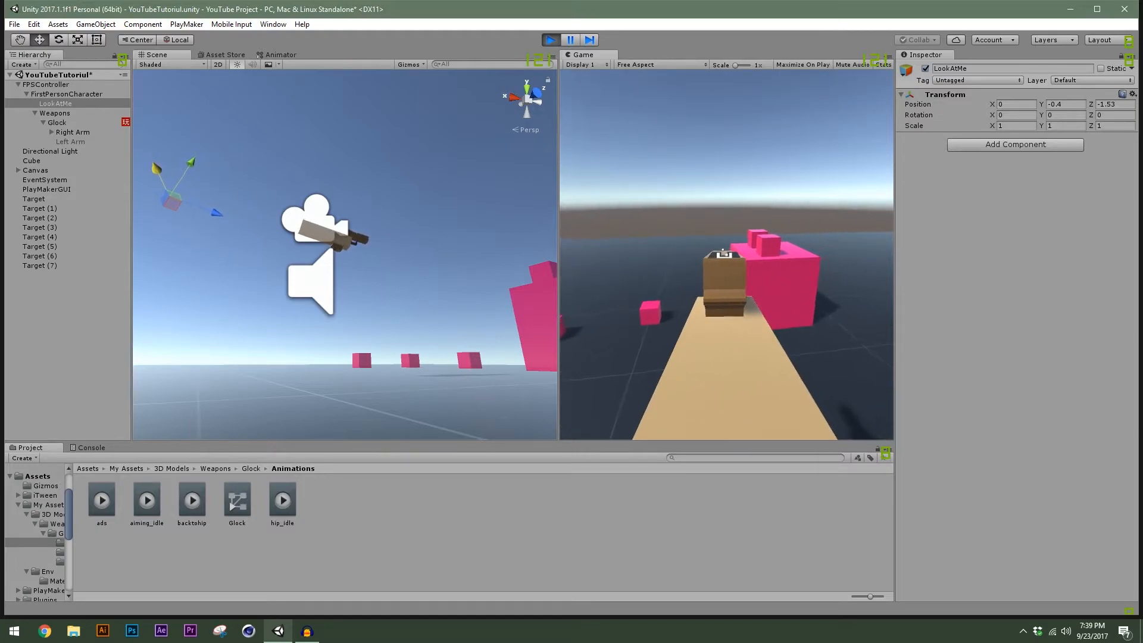
pyautogui.press('s')
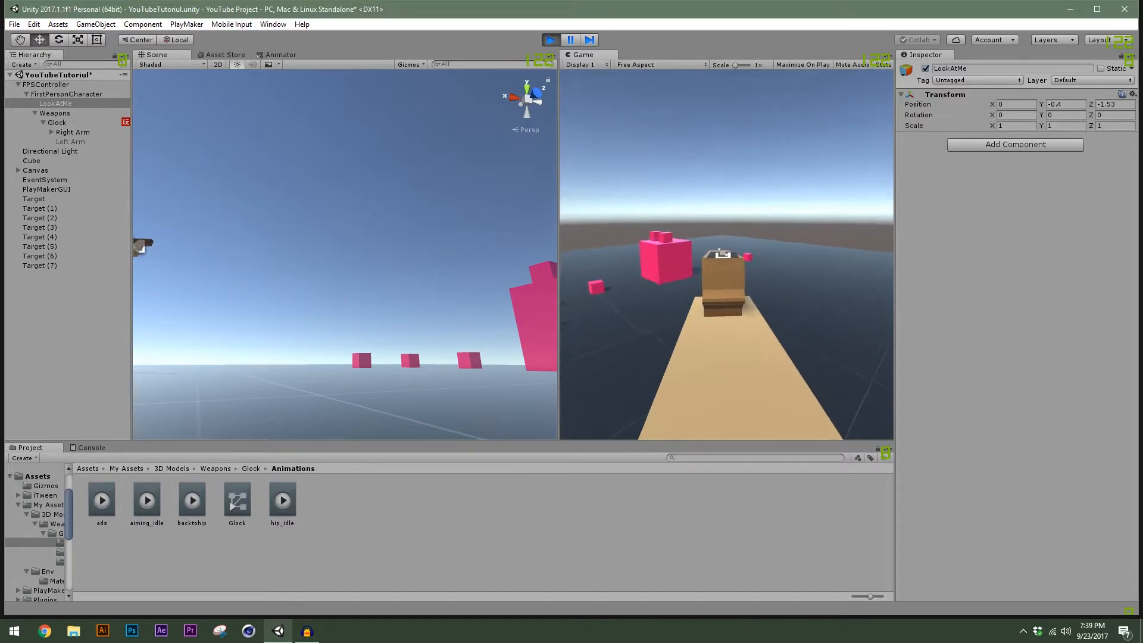
pyautogui.press('w')
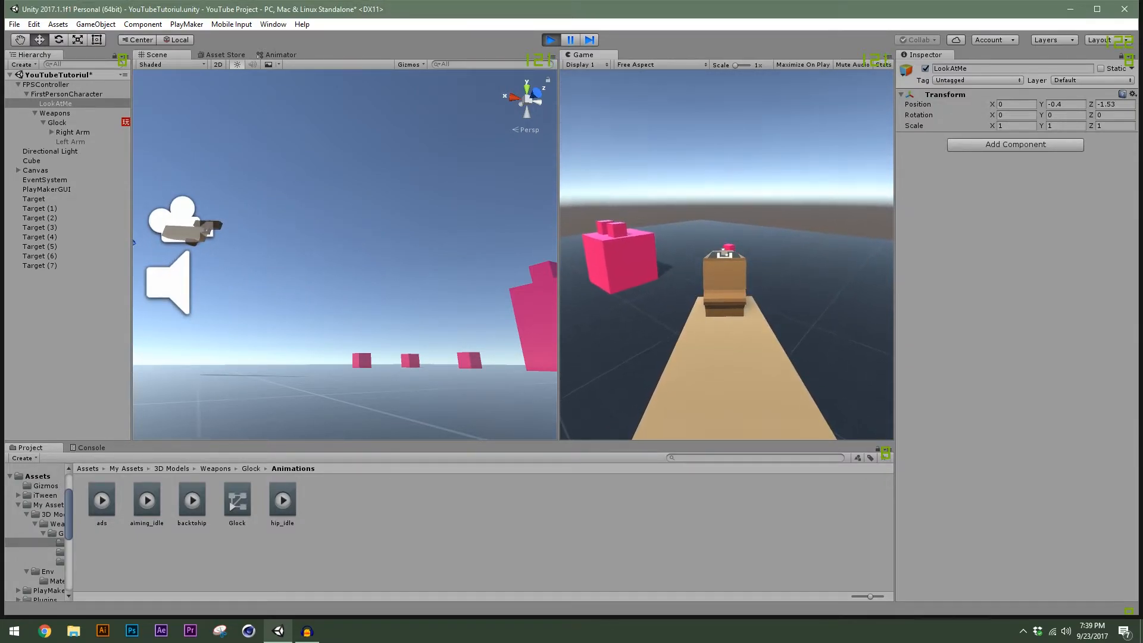
pyautogui.press('Escape')
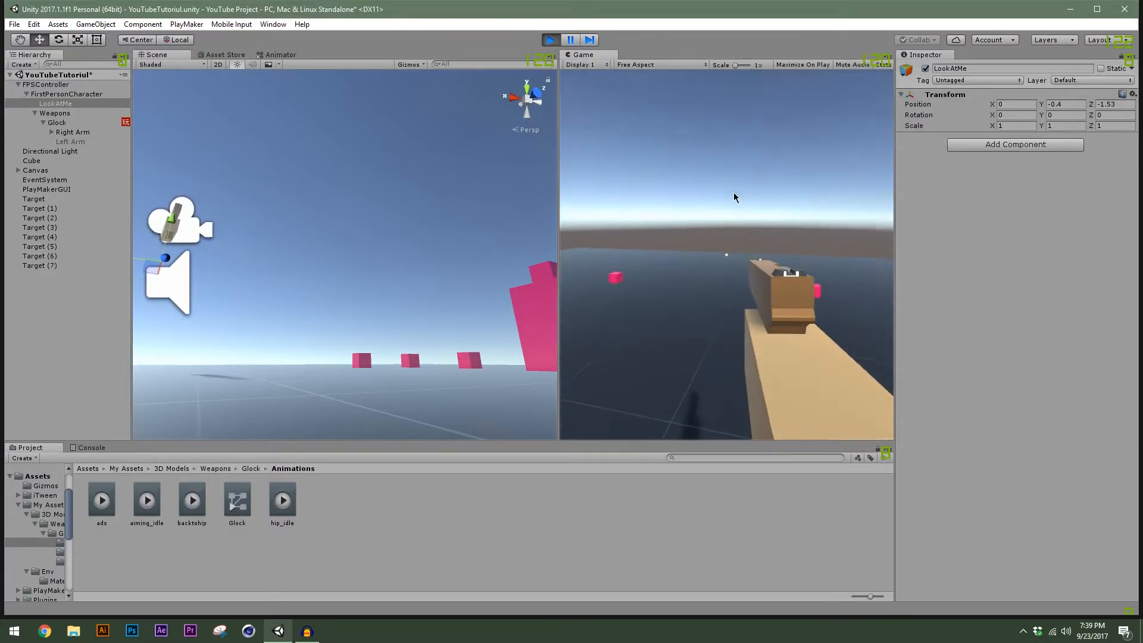
# With the aiming parameter held on in play mode, move LookAtMe to about X -0.037, Y -0.3337 to align the Glock's sights, and stop playing.
pyautogui.click(271, 57)
pyautogui.click(240, 215)
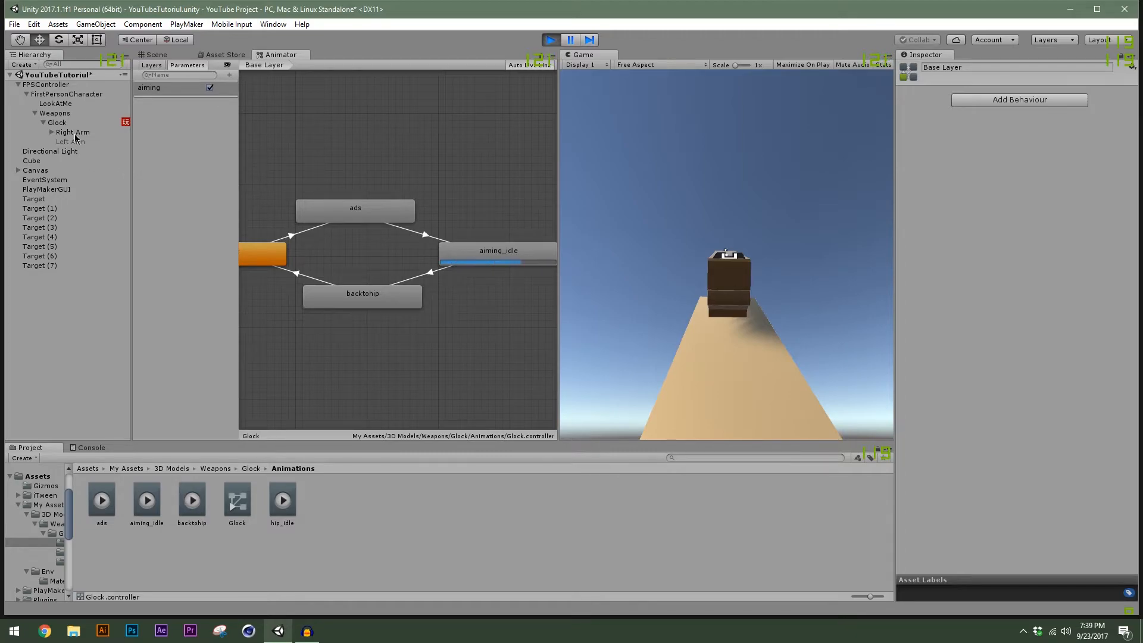
pyautogui.click(64, 104)
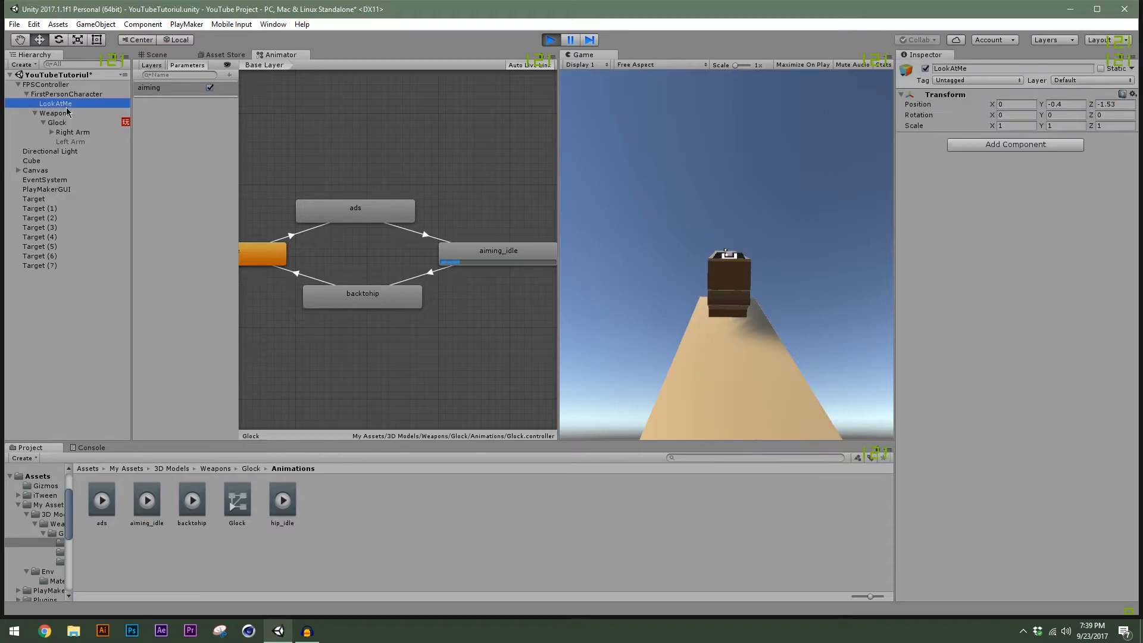
pyautogui.click(181, 54)
pyautogui.keyDown('alt'); pyautogui.moveTo(280, 260); pyautogui.dragTo(397, 265); pyautogui.keyUp('alt')
pyautogui.moveTo(349, 263); pyautogui.dragTo(500, 266, button='middle')
pyautogui.scroll(2, 378, 247)
pyautogui.moveTo(404, 233)
pyautogui.mouseDown(button='middle')
pyautogui.moveTo(373, 235)
pyautogui.moveTo(391, 228)
pyautogui.mouseUp(button='middle')
pyautogui.moveTo(316, 223); pyautogui.dragTo(292, 225)
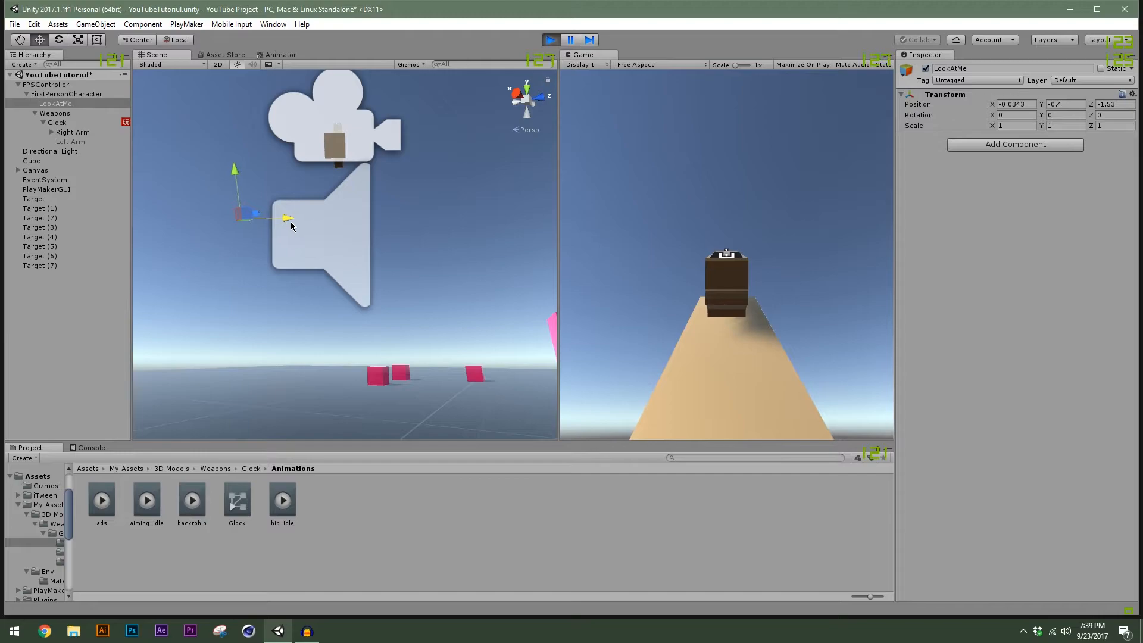
pyautogui.moveTo(239, 163); pyautogui.dragTo(276, 169)
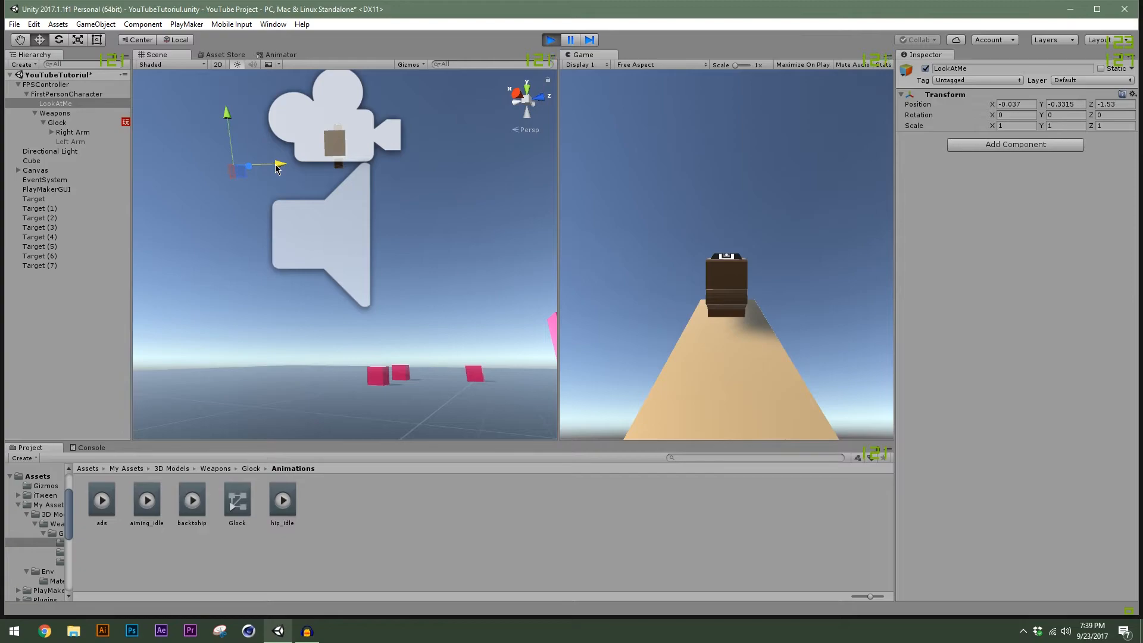
pyautogui.moveTo(228, 113); pyautogui.dragTo(228, 112)
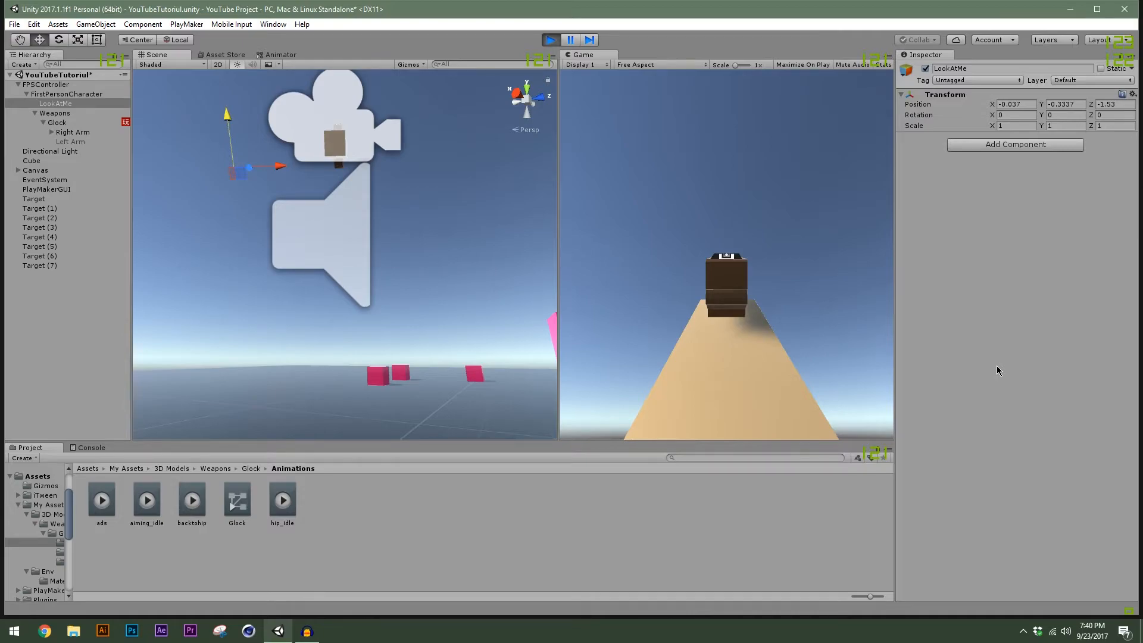
pyautogui.click(550, 41)
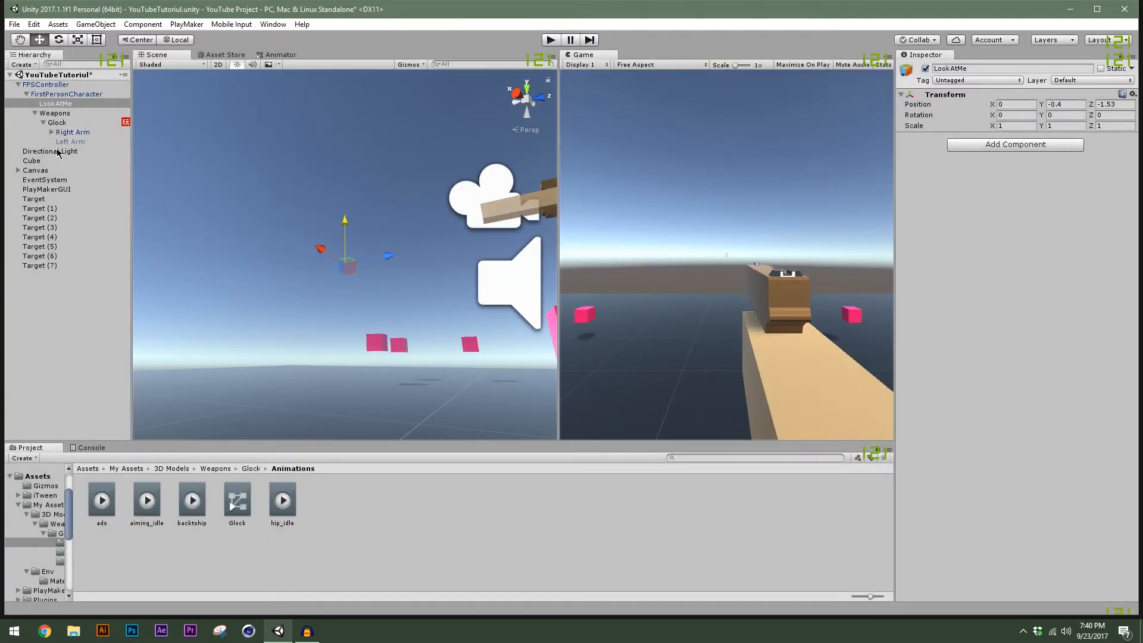
# Set the LookAtMe object's position to X -0.037, Y -0.3337, Z -1.53 outside play mode.
pyautogui.click(64, 105)
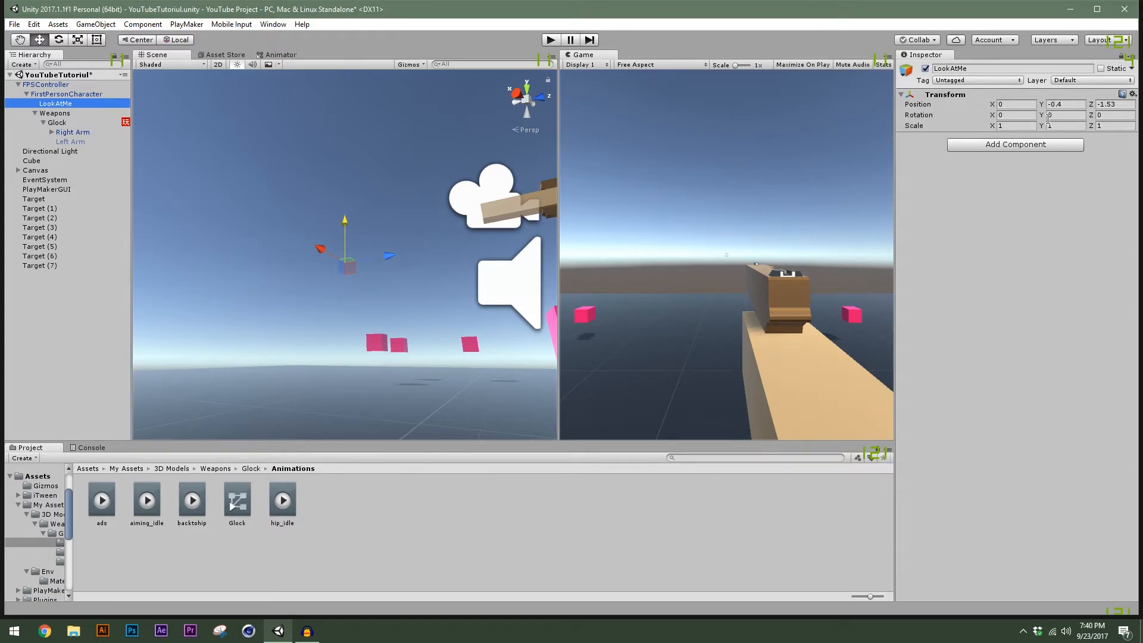
pyautogui.click(1028, 114)
pyautogui.click(1018, 104)
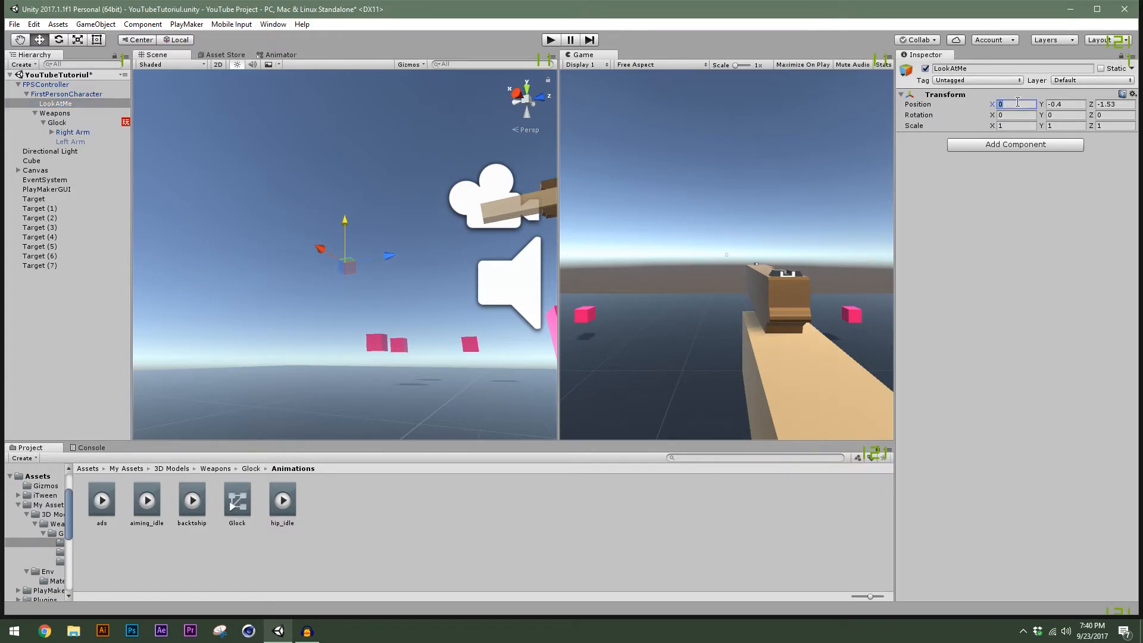
pyautogui.press('BackSpace')
pyautogui.write('-0.03')
pyautogui.write('-')
pyautogui.write('0.')
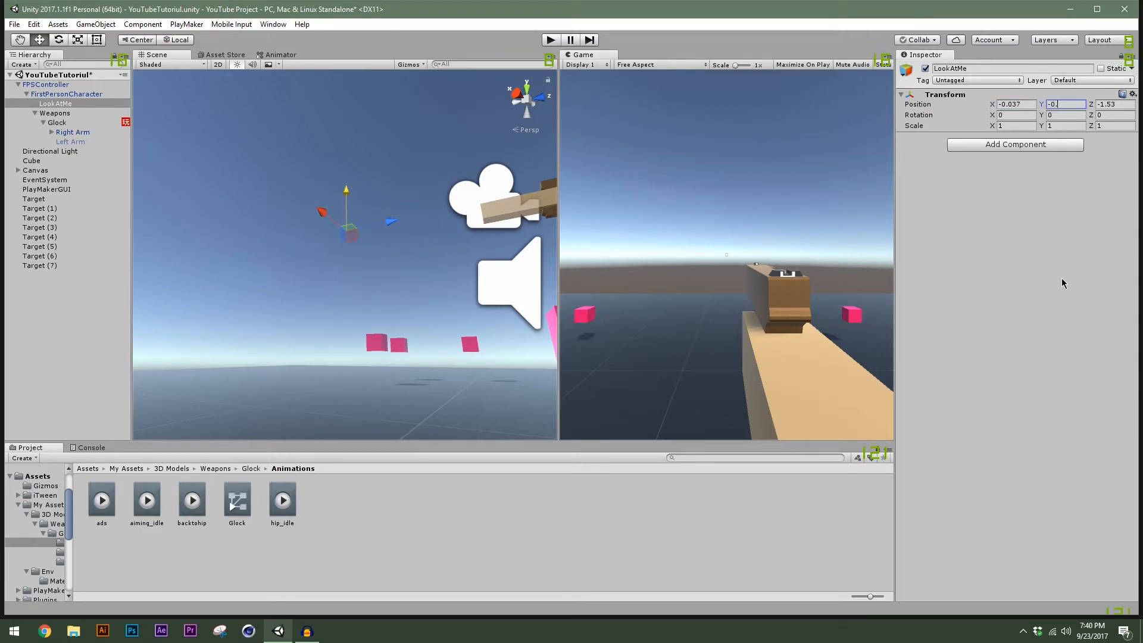
pyautogui.write('3337')
pyautogui.click(1114, 104)
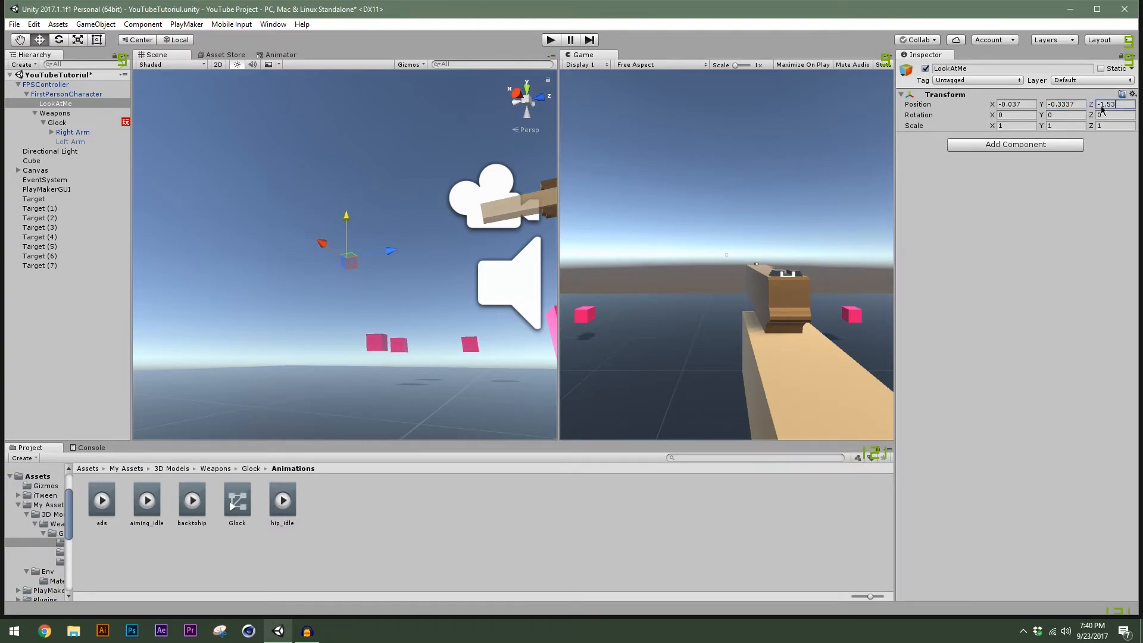
pyautogui.write('-1.53')
pyautogui.click(1061, 197)
# Play-test aiming and firing at the targets with the repositioned LookAtMe object, and stop play mode.
pyautogui.click(557, 42)
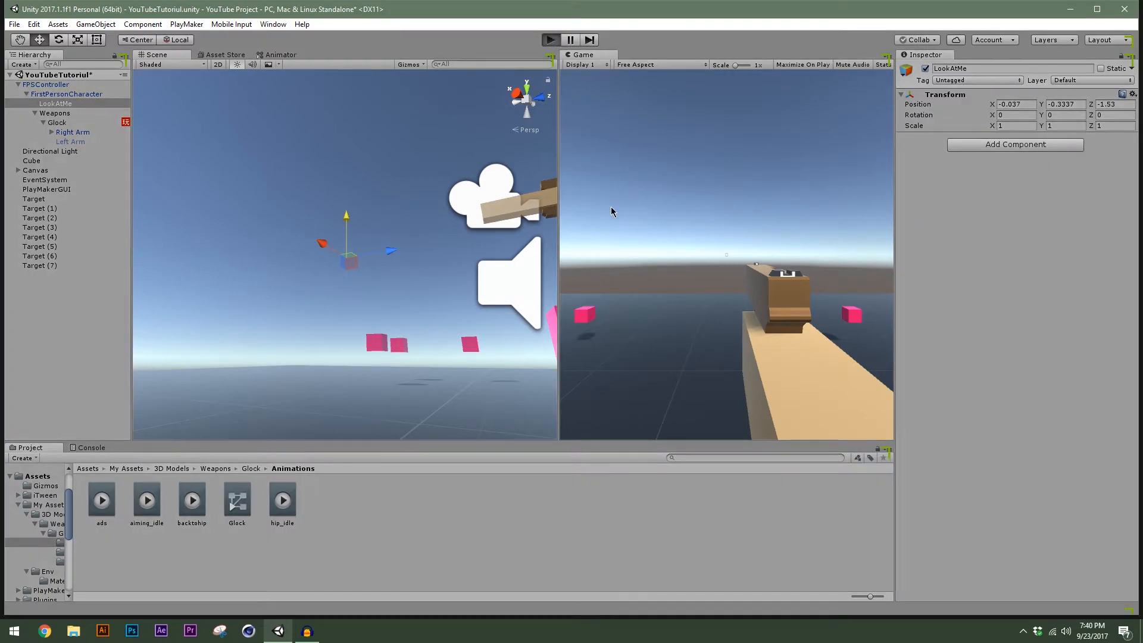
pyautogui.rightClick(726, 255)
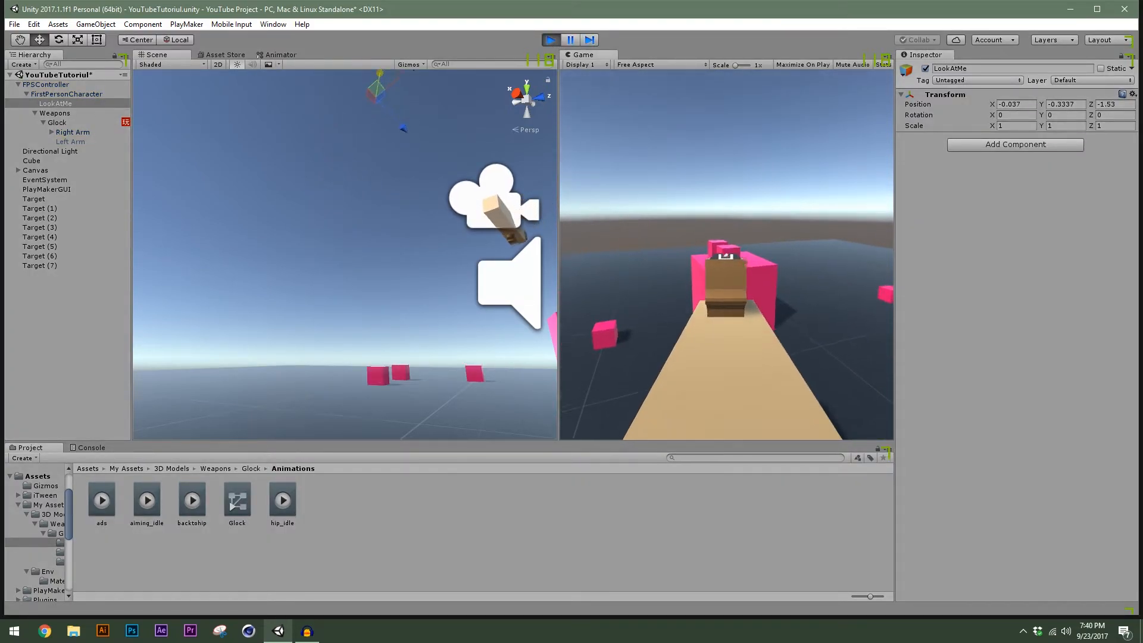
pyautogui.rightClick(726, 254)
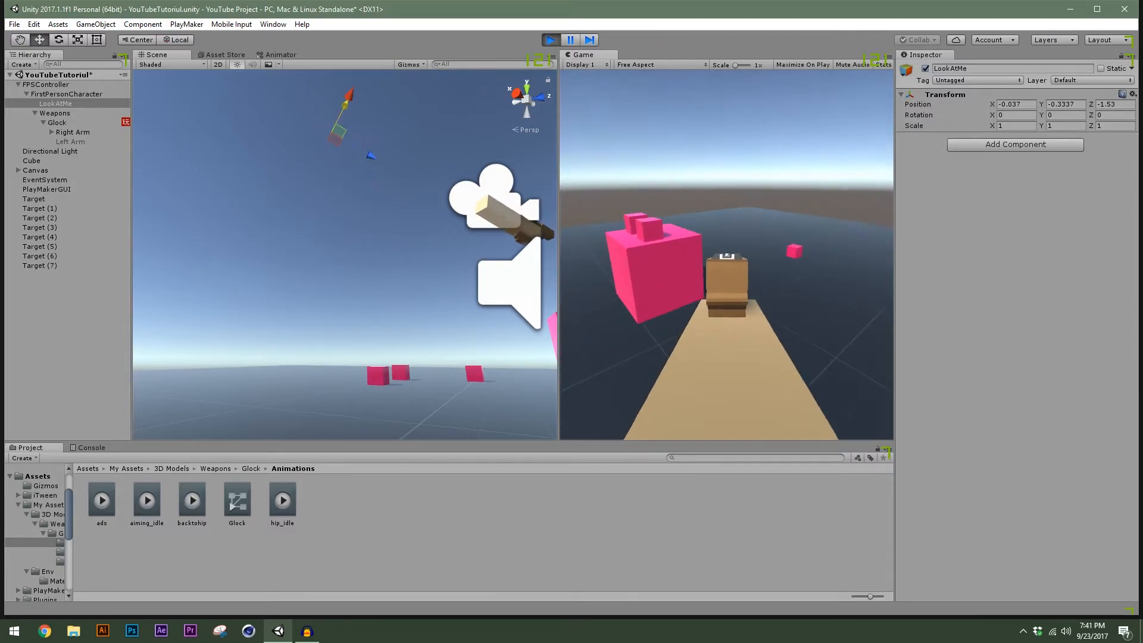
pyautogui.rightClick(726, 255)
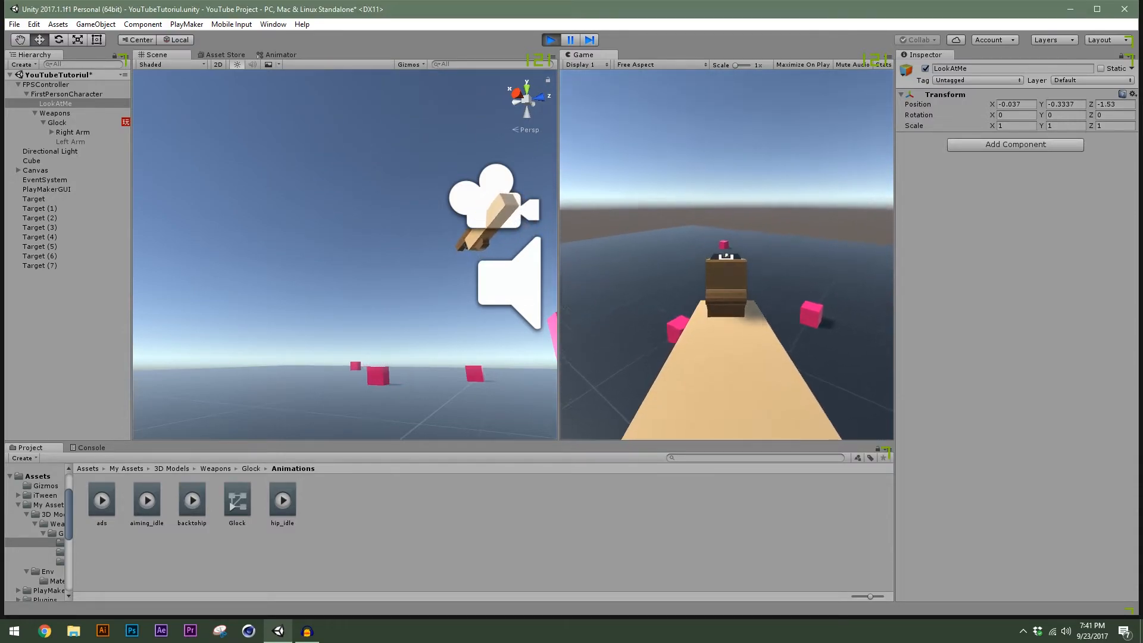
pyautogui.rightClick(726, 255)
pyautogui.click(726, 255)
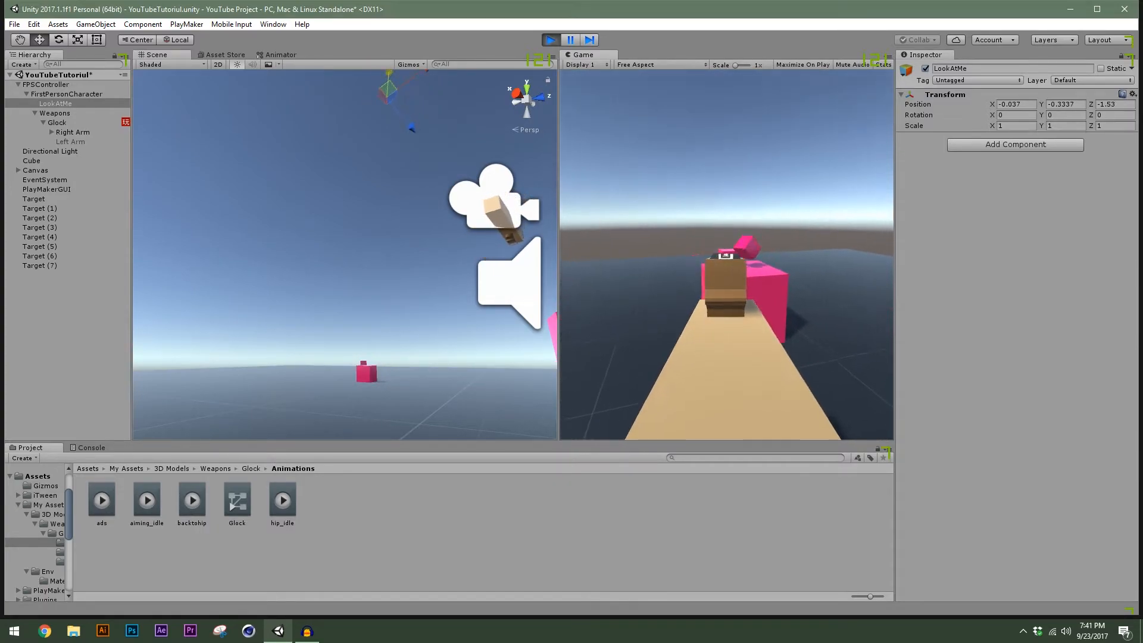
pyautogui.rightClick(726, 254)
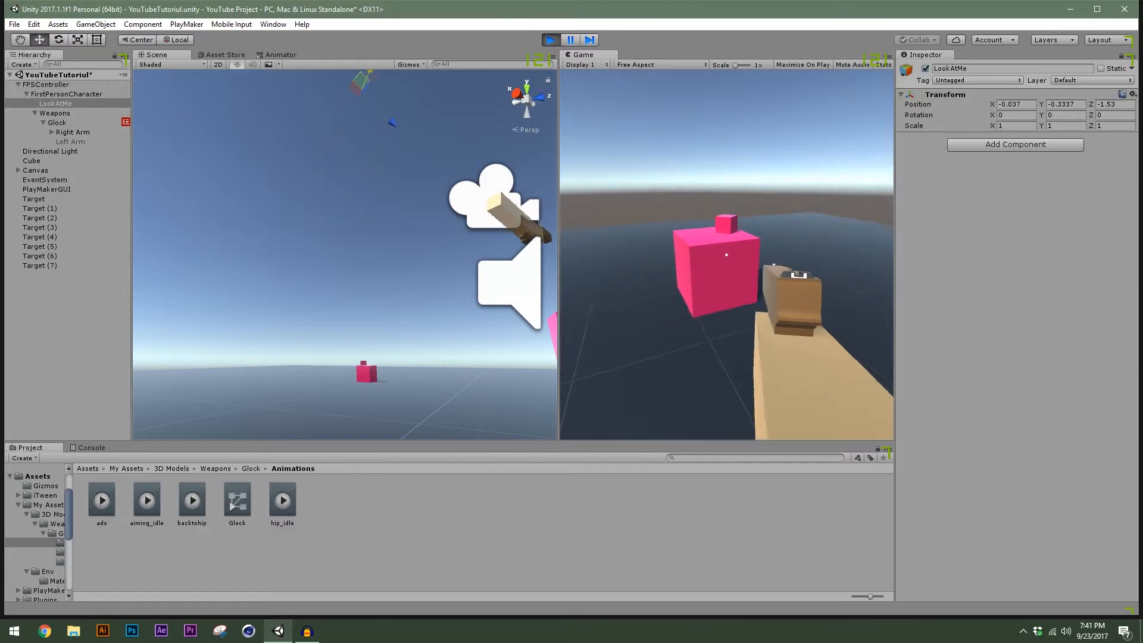
pyautogui.hotkey('ctrl', 'p')
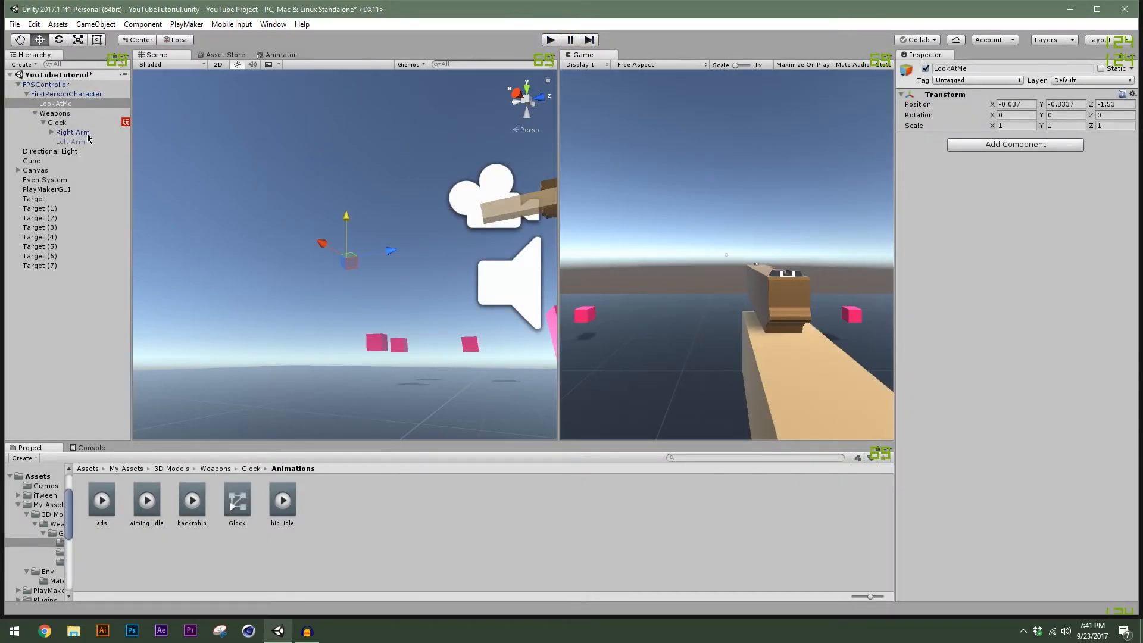
# Set the playback speed of both the ads and backtohip states in the Glock's Animator to 2.
pyautogui.click(275, 54)
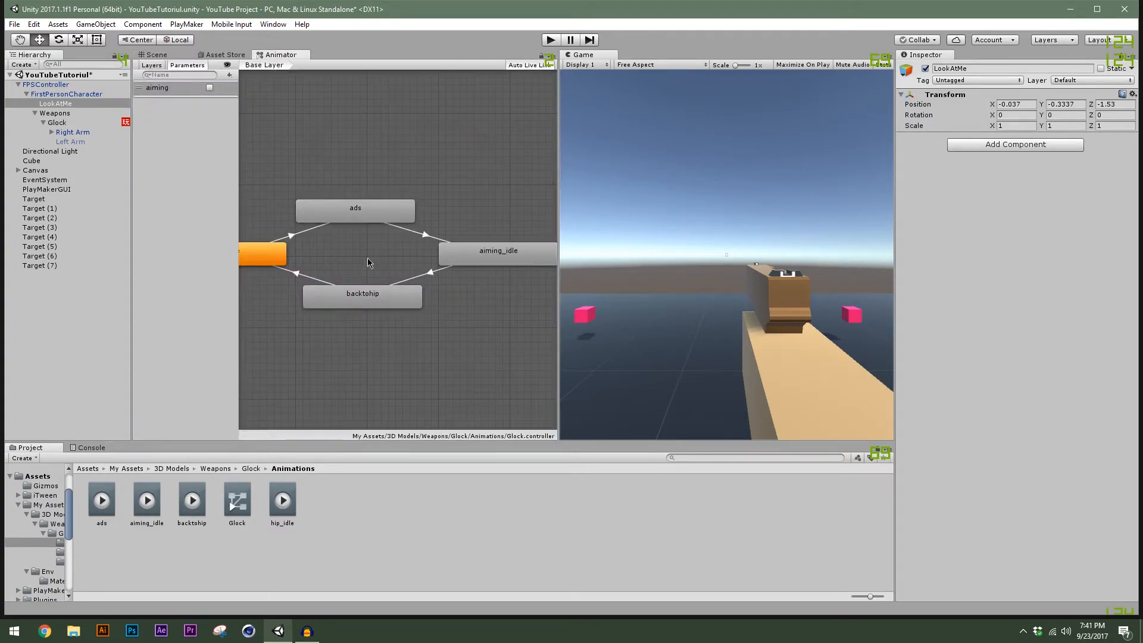
pyautogui.click(330, 216)
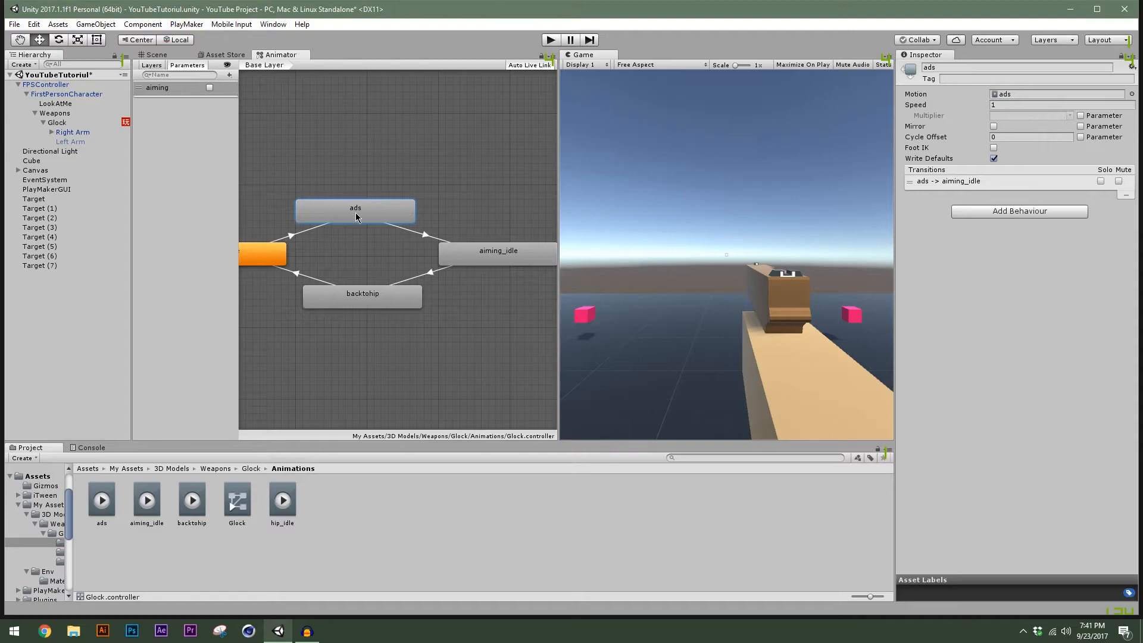
pyautogui.click(974, 107)
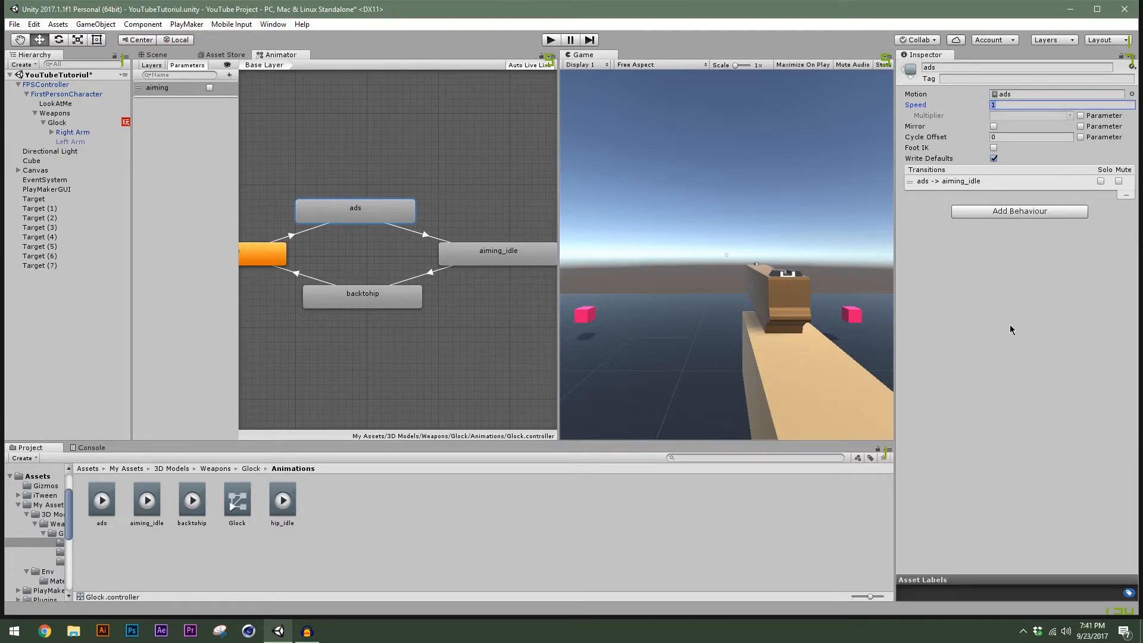
pyautogui.write('2')
pyautogui.press('Return')
pyautogui.click(372, 293)
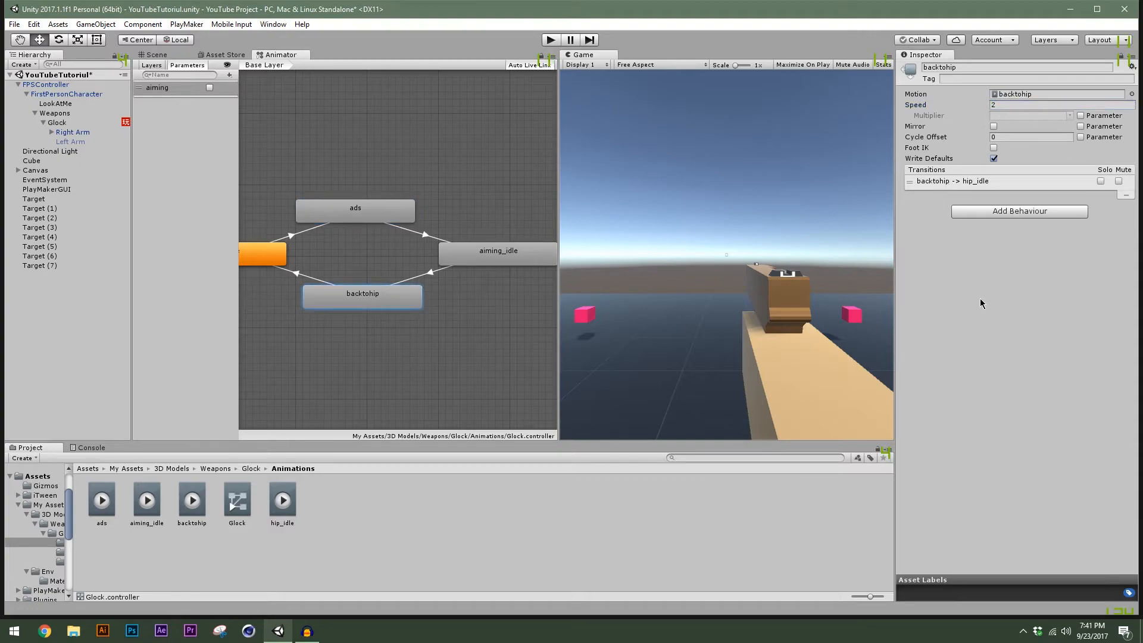
pyautogui.click(355, 210)
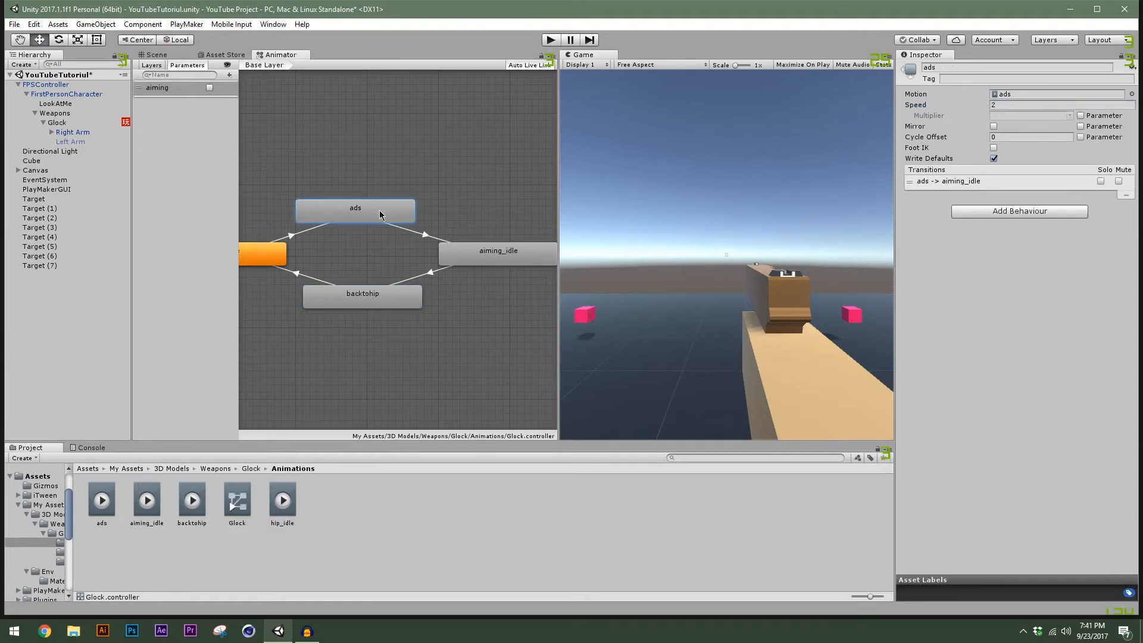
pyautogui.click(342, 296)
pyautogui.click(358, 202)
# Play-test repeated switching between hip and aiming poses with the doubled ads and backtohip speeds.
pyautogui.click(549, 40)
pyautogui.rightClick(726, 255)
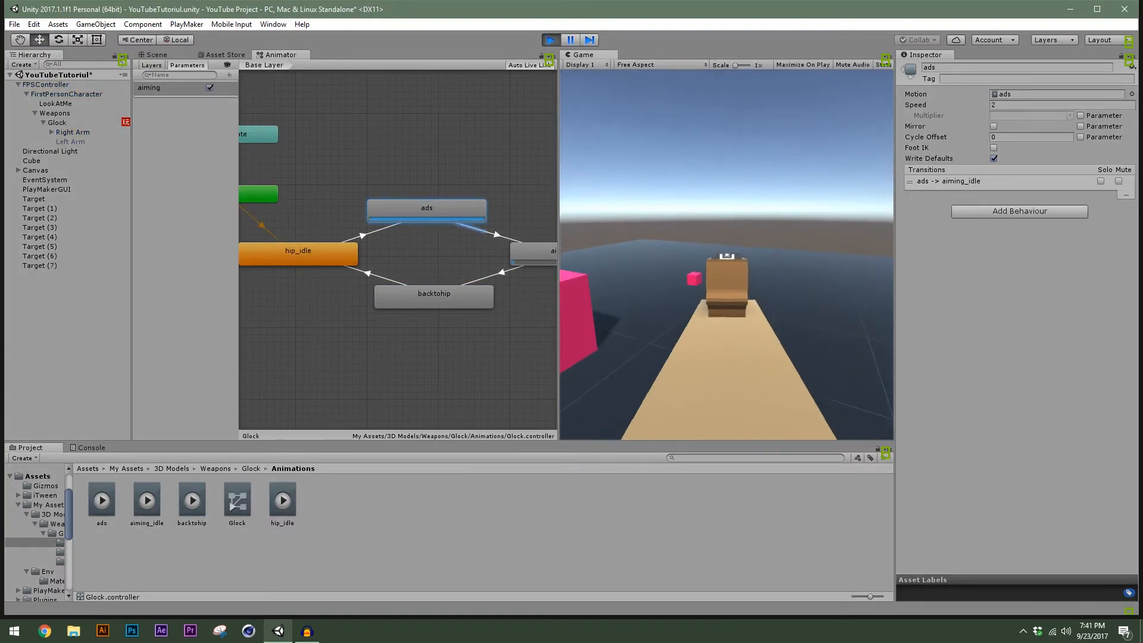
pyautogui.rightClick(726, 255)
pyautogui.rightClick(726, 254)
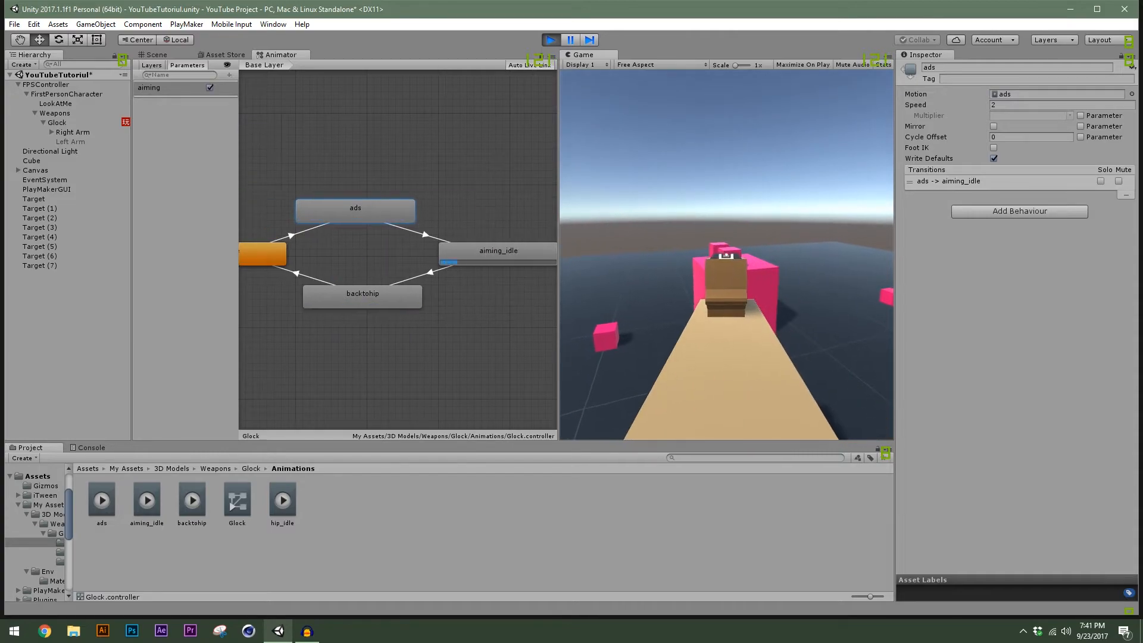
pyautogui.rightClick(726, 255)
pyautogui.rightClick(726, 255)
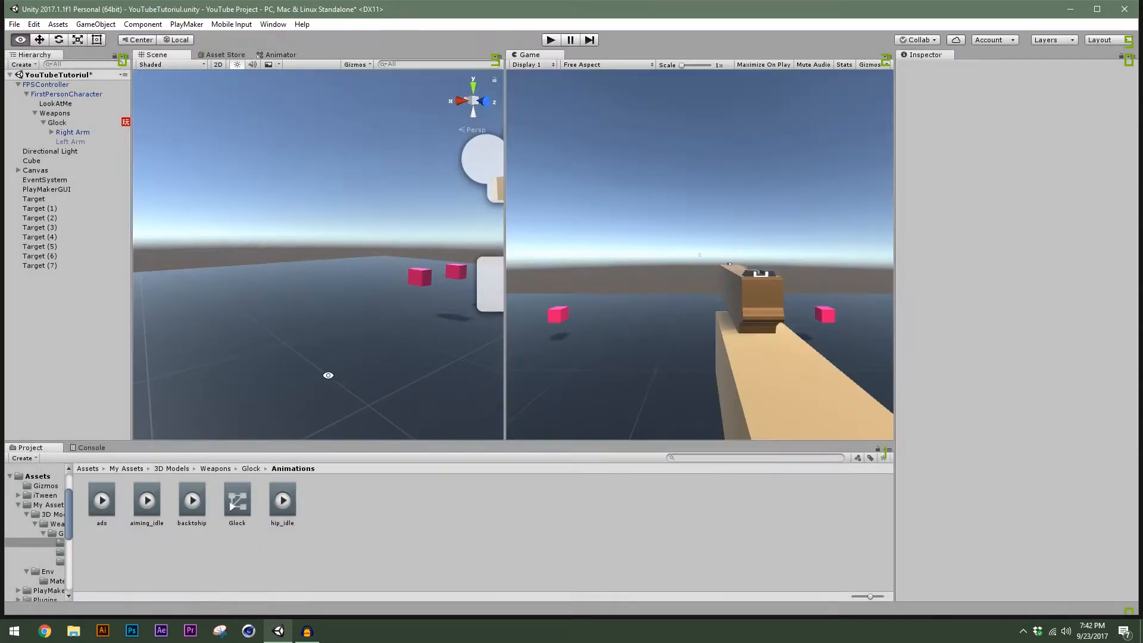
pyautogui.scroll(-2, 347, 377)
pyautogui.moveTo(430, 280); pyautogui.dragTo(290, 308, button='middle')
pyautogui.keyDown('alt'); pyautogui.moveTo(289, 308); pyautogui.dragTo(744, 363); pyautogui.keyUp('alt')
pyautogui.moveTo(364, 277); pyautogui.dragTo(347, 299, button='middle')
pyautogui.keyDown('alt'); pyautogui.moveTo(316, 300); pyautogui.dragTo(384, 306); pyautogui.keyUp('alt')
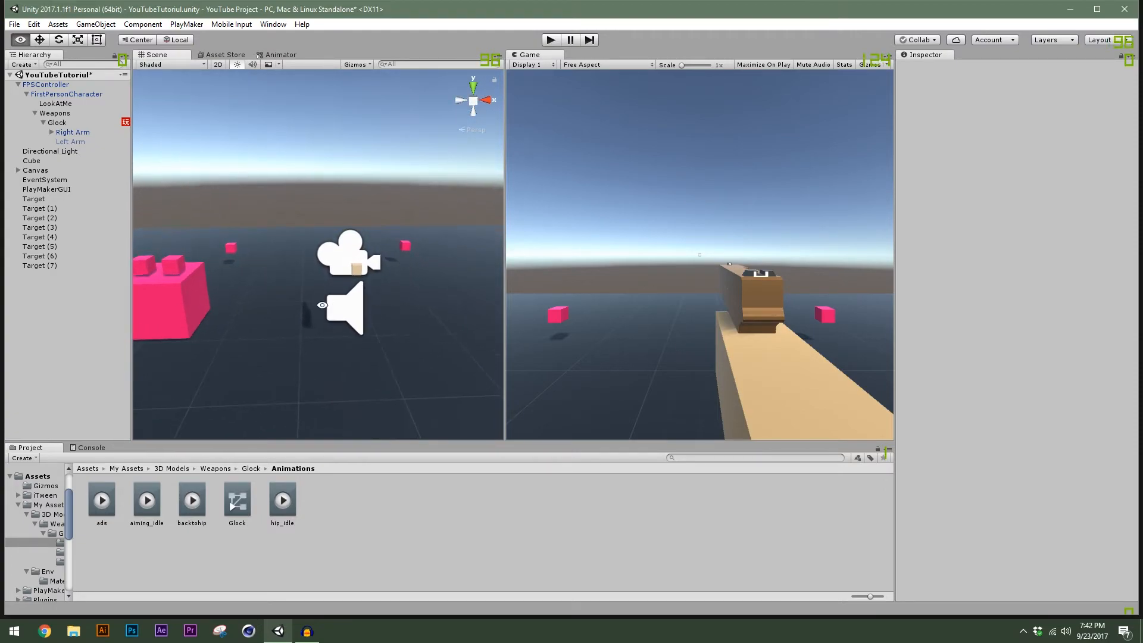
pyautogui.keyDown('alt'); pyautogui.moveTo(322, 305); pyautogui.dragTo(371, 306, button='middle'); pyautogui.keyUp('alt')
pyautogui.scroll(5, 433, 256)
pyautogui.moveTo(424, 279); pyautogui.dragTo(375, 258, button='middle')
pyautogui.scroll(3, 300, 308)
pyautogui.keyDown('alt'); pyautogui.moveTo(375, 258); pyautogui.dragTo(168, 273); pyautogui.keyUp('alt')
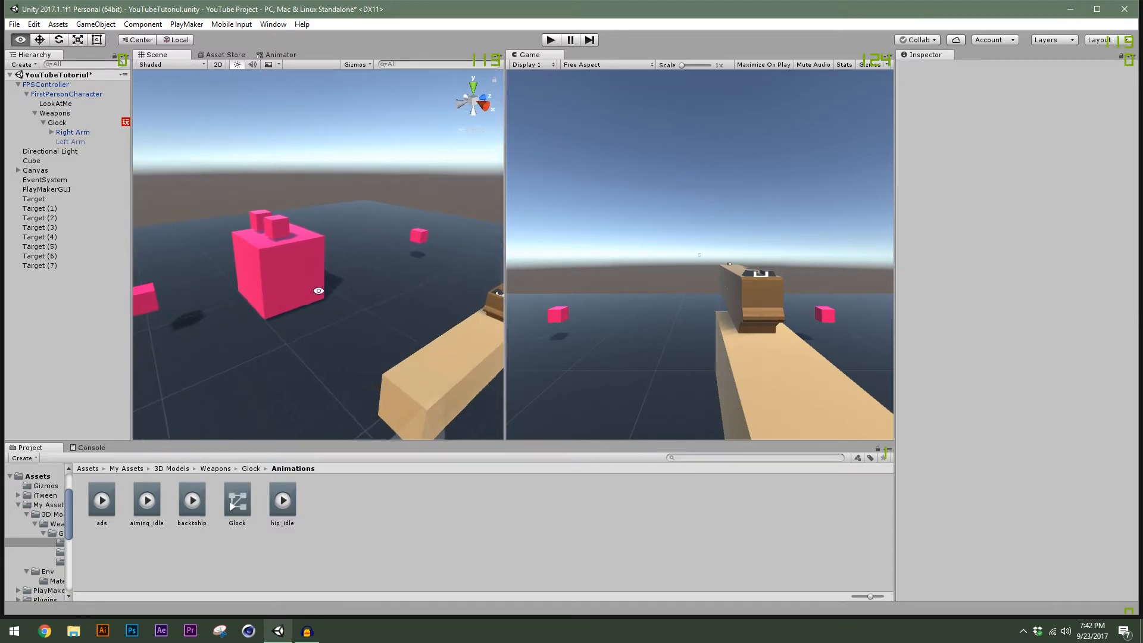
pyautogui.scroll(-3, 308, 291)
pyautogui.moveTo(271, 300); pyautogui.dragTo(474, 244, button='middle')
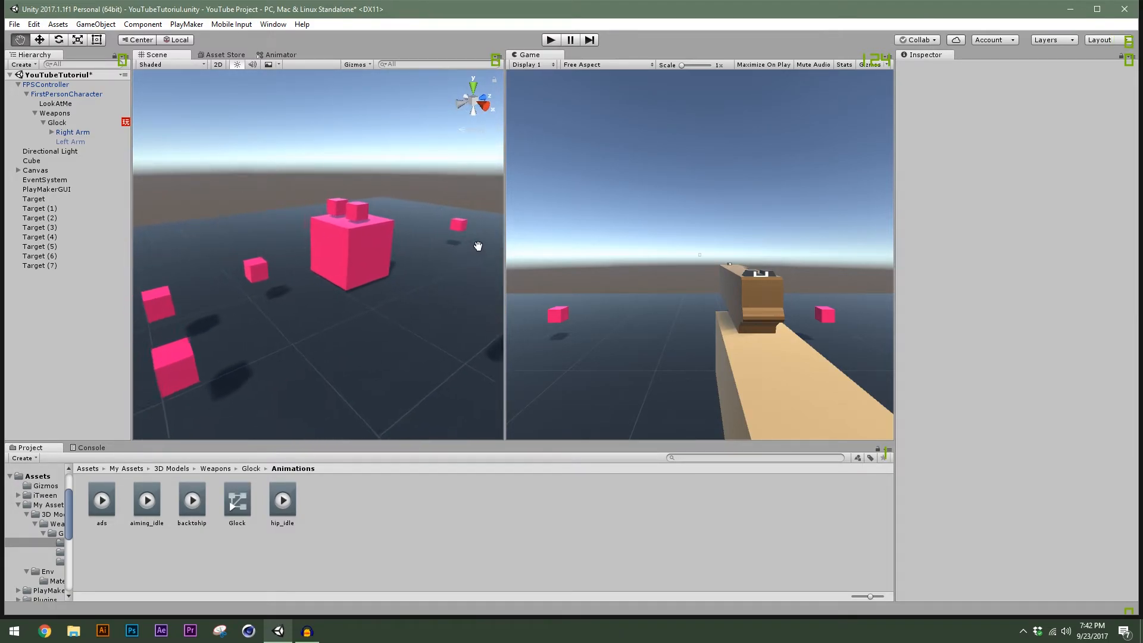
# Open the Shoot FSM of the Glock model under Right Arm and select its Check If Hit state.
pyautogui.keyDown('alt'); pyautogui.moveTo(242, 281); pyautogui.dragTo(435, 265); pyautogui.keyUp('alt')
pyautogui.moveTo(340, 296); pyautogui.dragTo(274, 357, button='middle')
pyautogui.scroll(5, 405, 235)
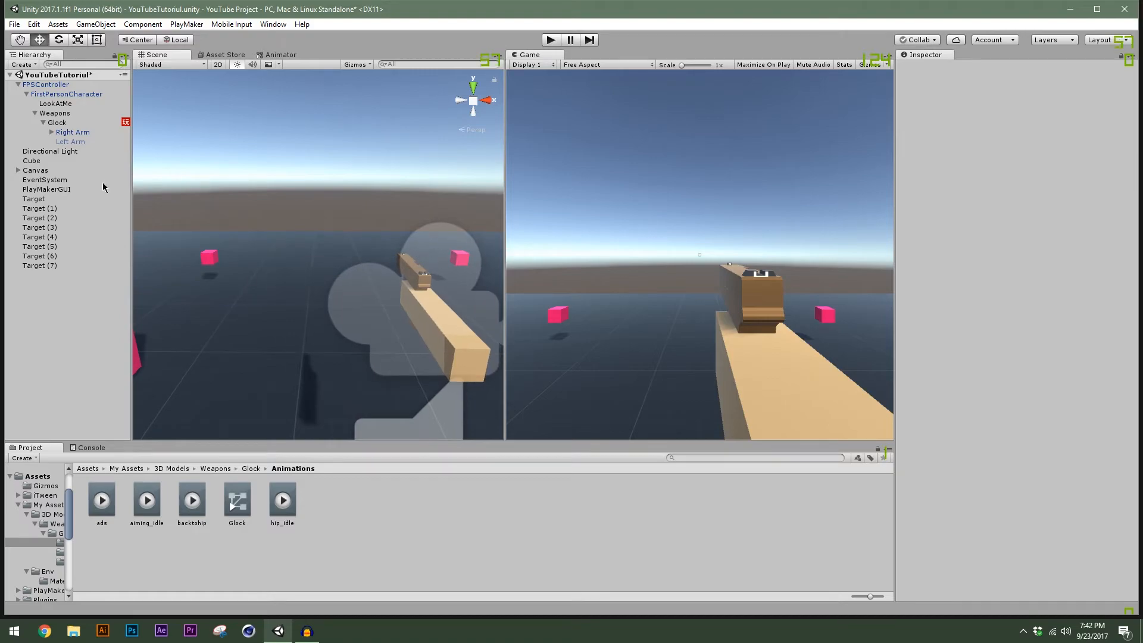
pyautogui.click(58, 122)
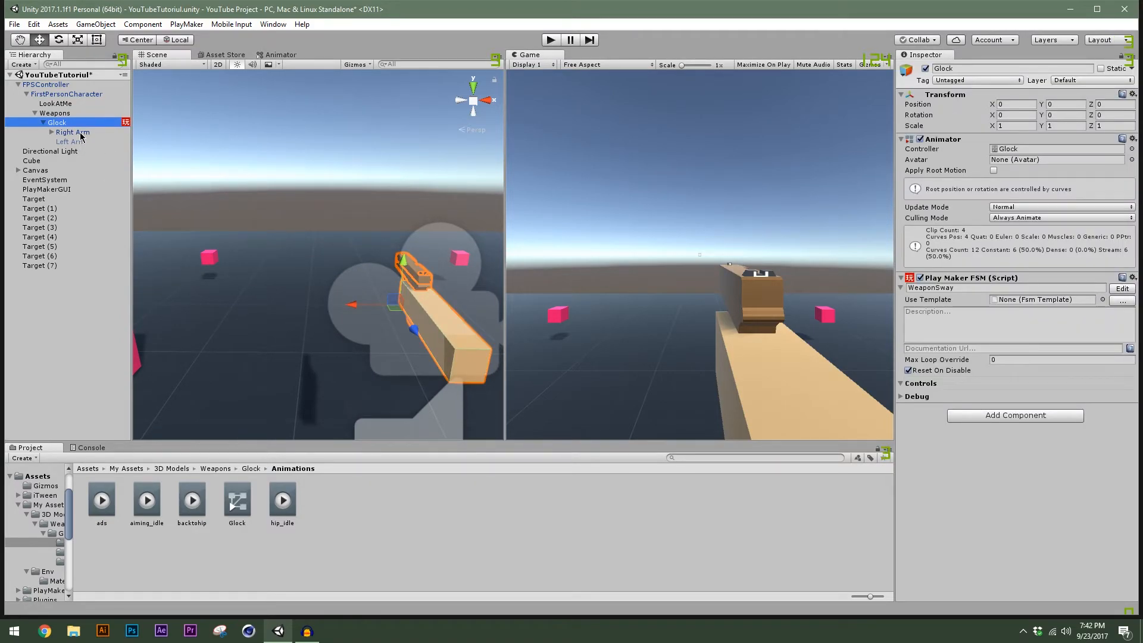
pyautogui.click(52, 132)
pyautogui.click(82, 142)
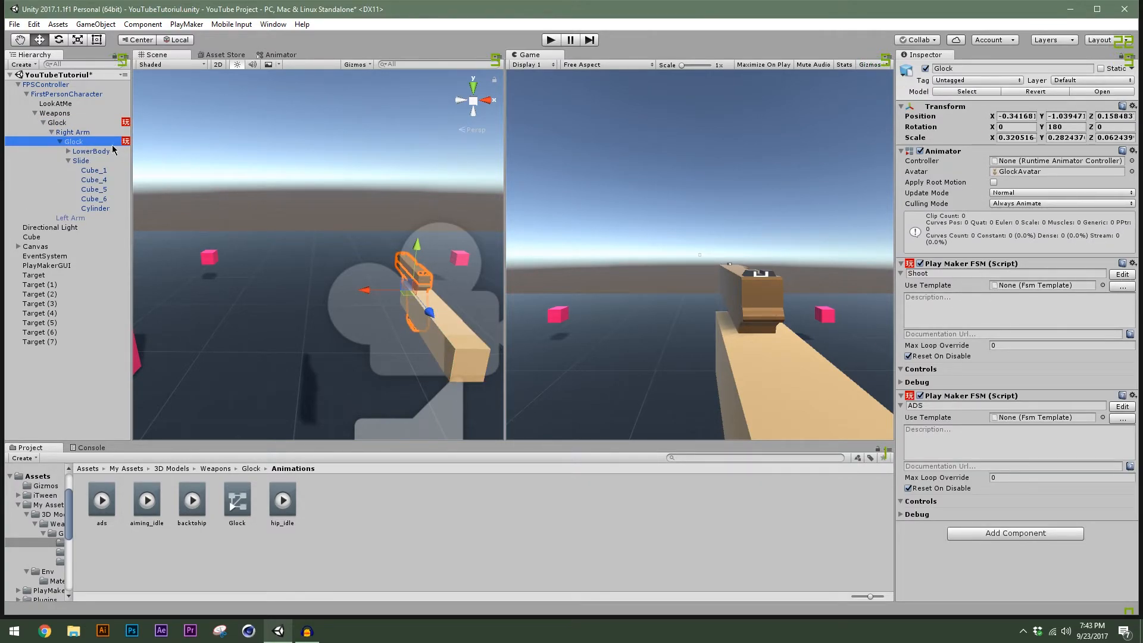
pyautogui.click(1122, 274)
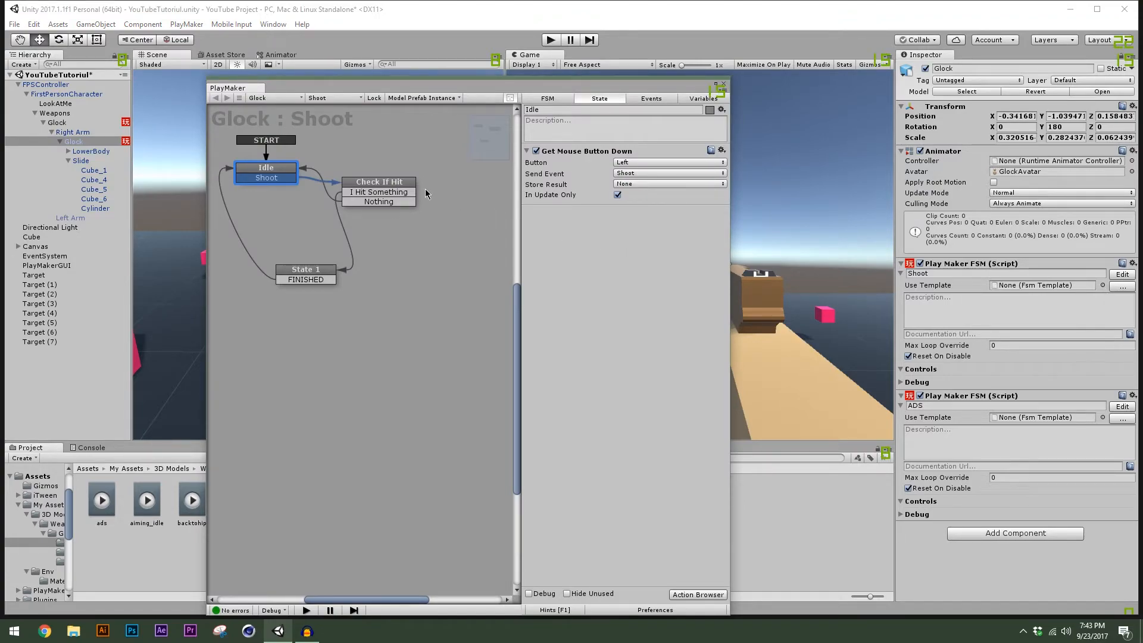
pyautogui.click(383, 187)
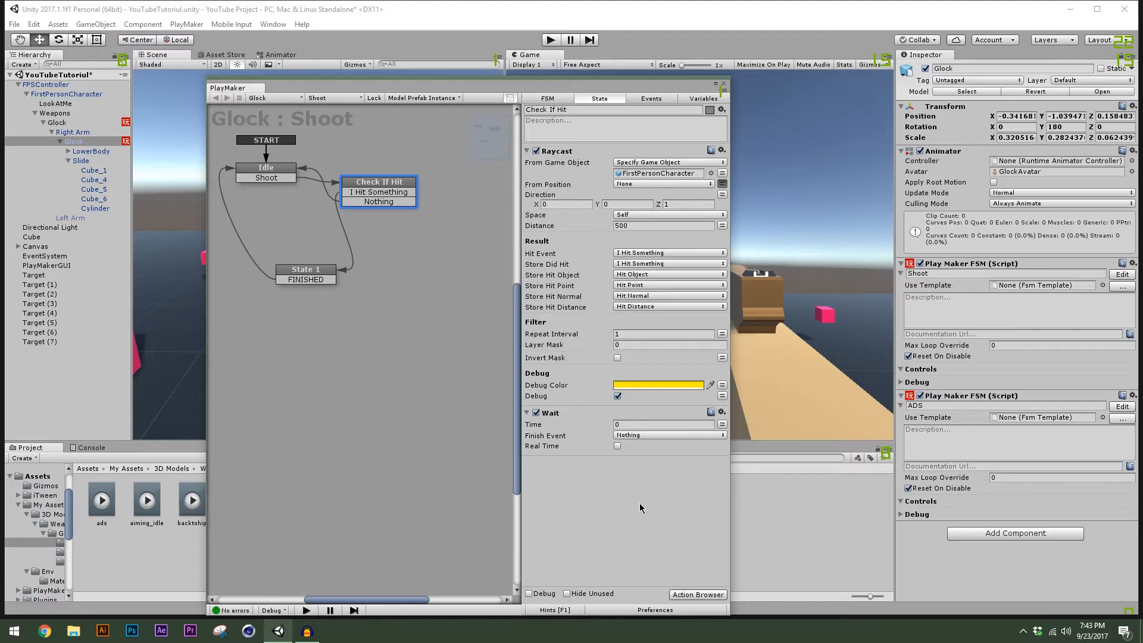
# Add a Play Sound action to the Check If Hit state and close the action browser.
pyautogui.click(686, 595)
pyautogui.write('add s')
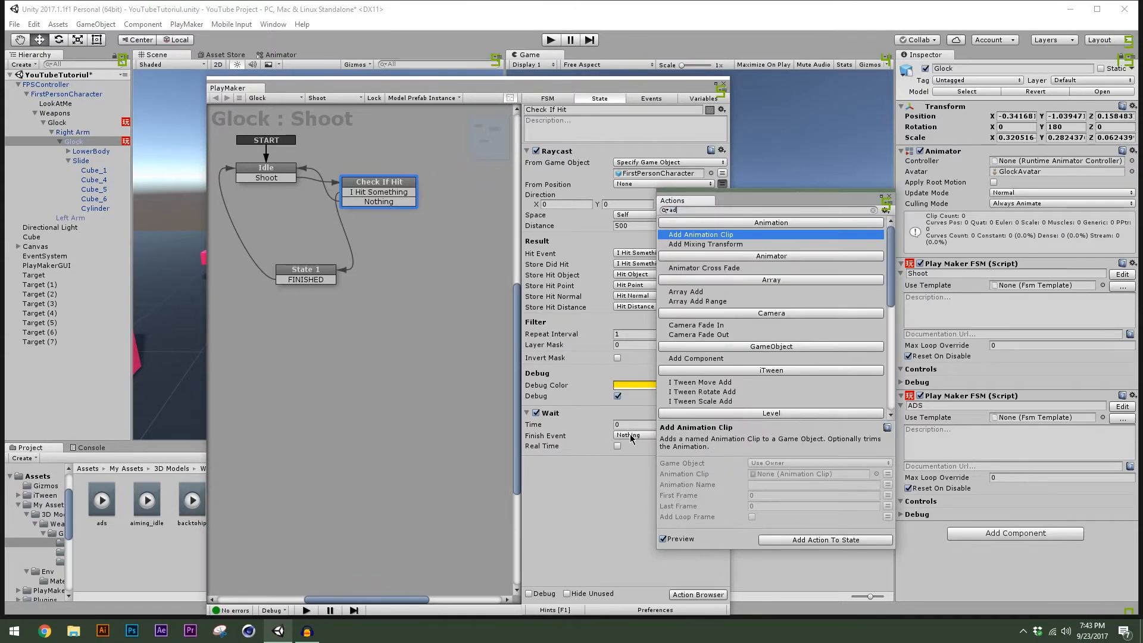
pyautogui.press('BackSpace')
pyautogui.press('BackSpace')
pyautogui.press('BackSpace')
pyautogui.press('BackSpace')
pyautogui.press('BackSpace')
pyautogui.write('play')
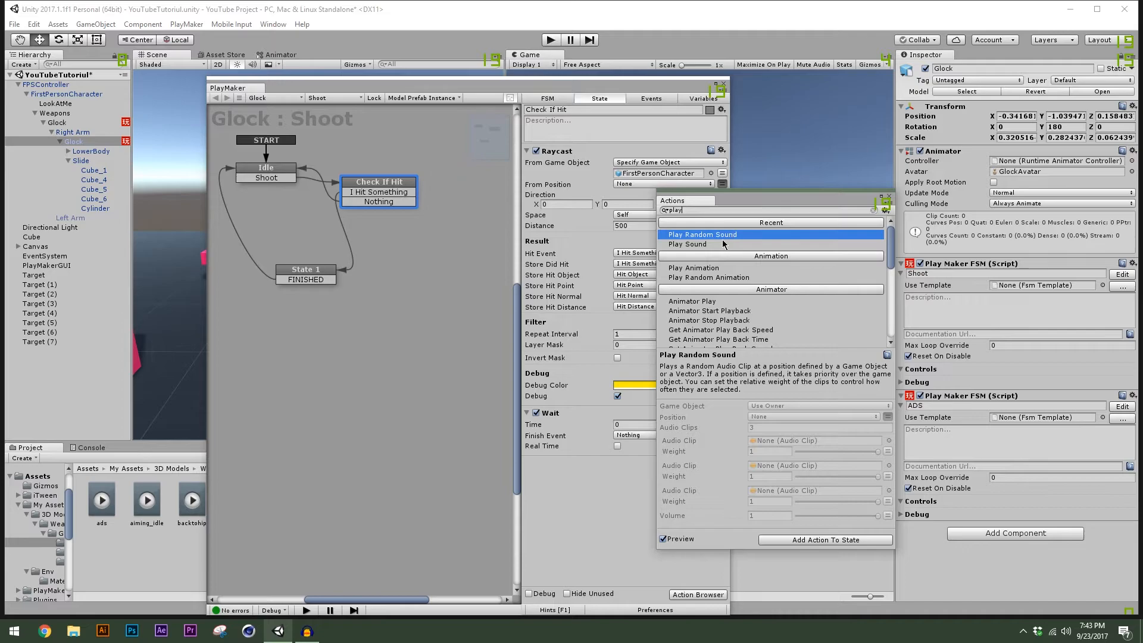
pyautogui.click(701, 244)
pyautogui.doubleClick(701, 245)
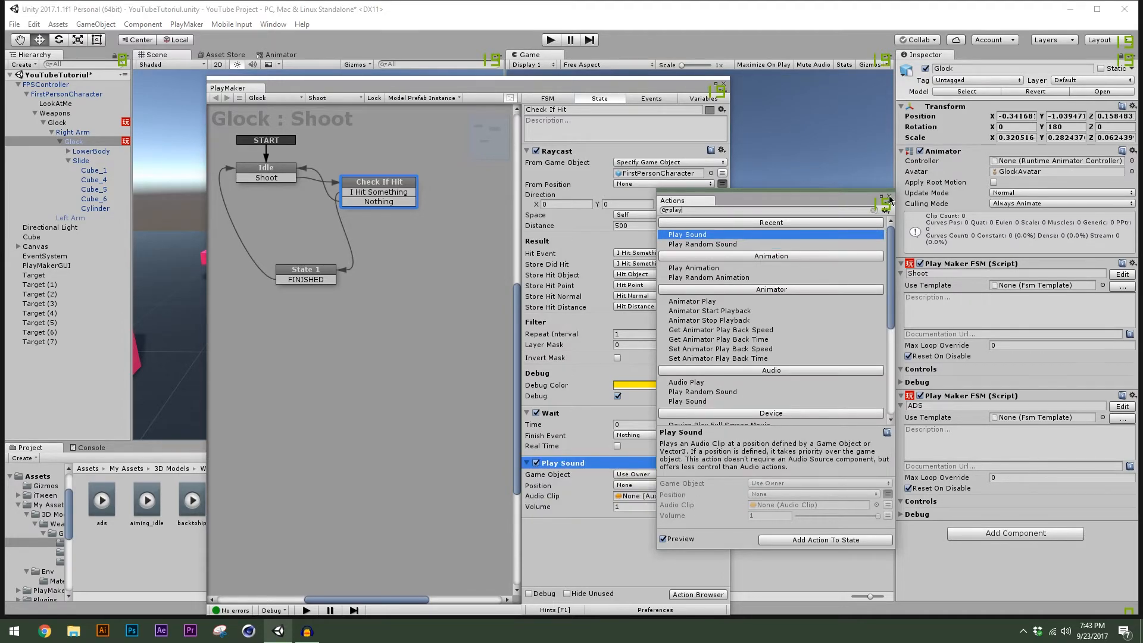
pyautogui.click(889, 197)
# Create a folder named Sounds inside the Glock assets folder and open it.
pyautogui.moveTo(582, 87); pyautogui.dragTo(719, 68)
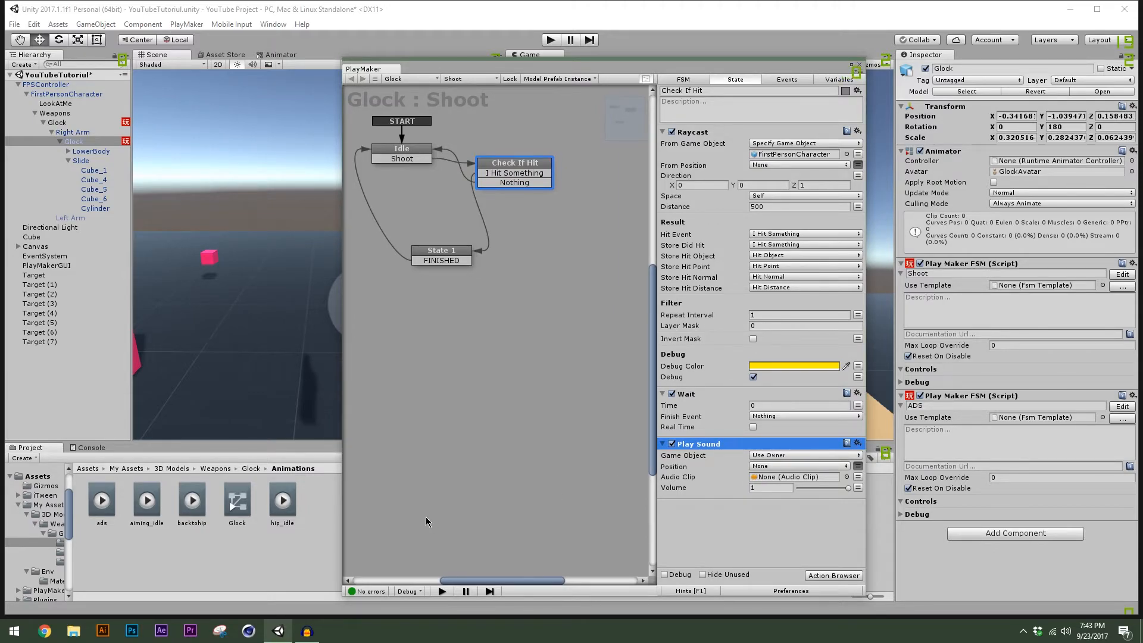
pyautogui.moveTo(446, 57); pyautogui.dragTo(607, 47)
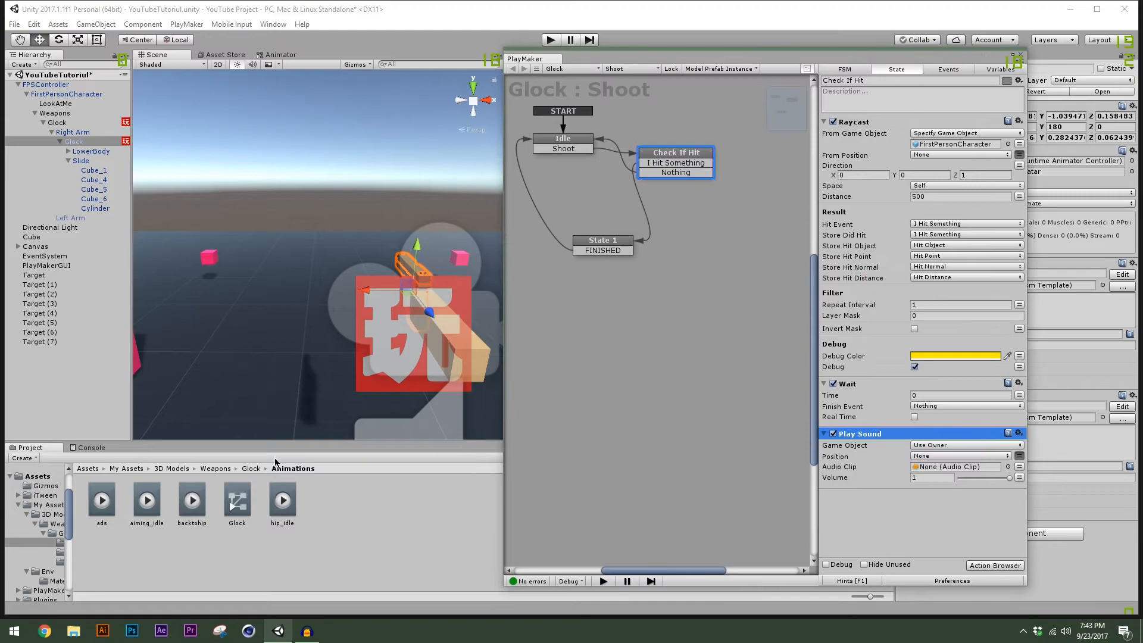
pyautogui.click(314, 576)
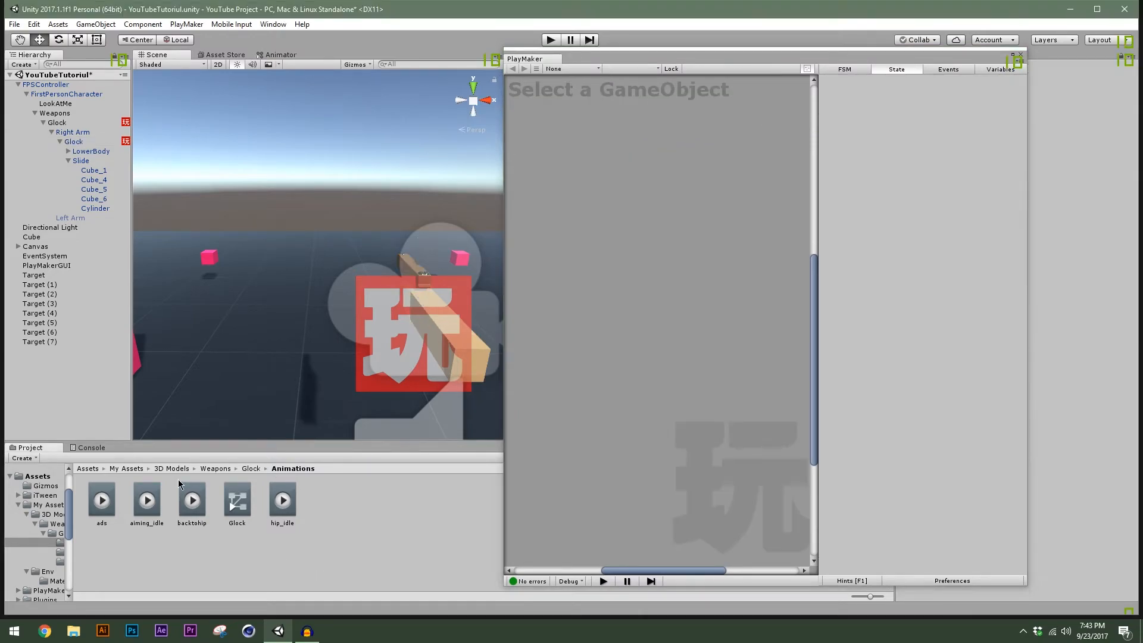
pyautogui.click(251, 470)
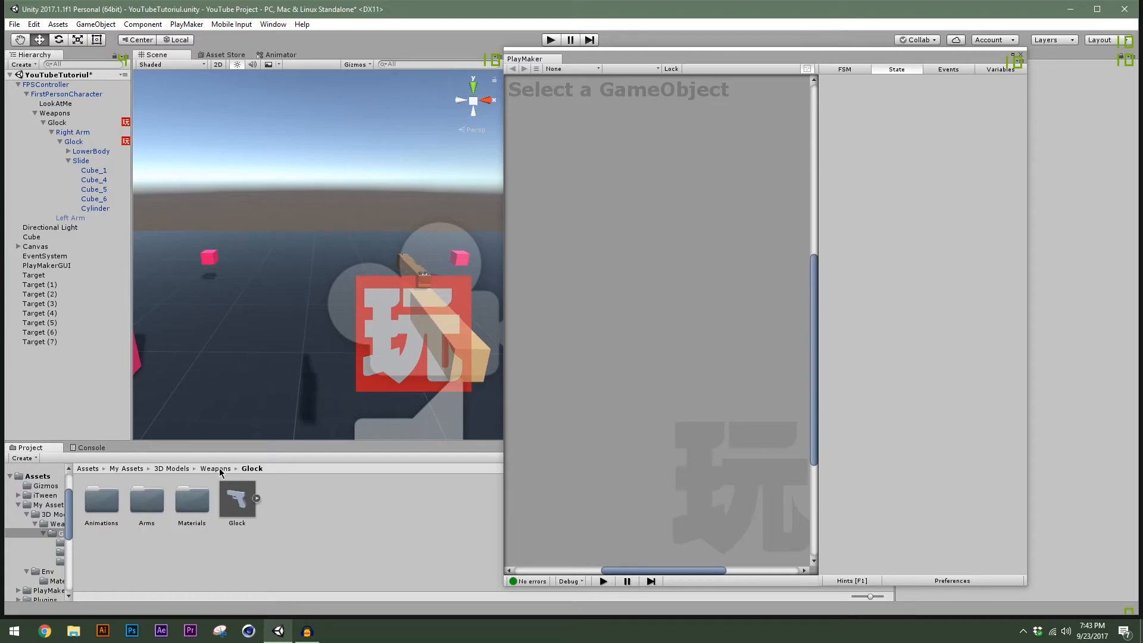
pyautogui.rightClick(285, 499)
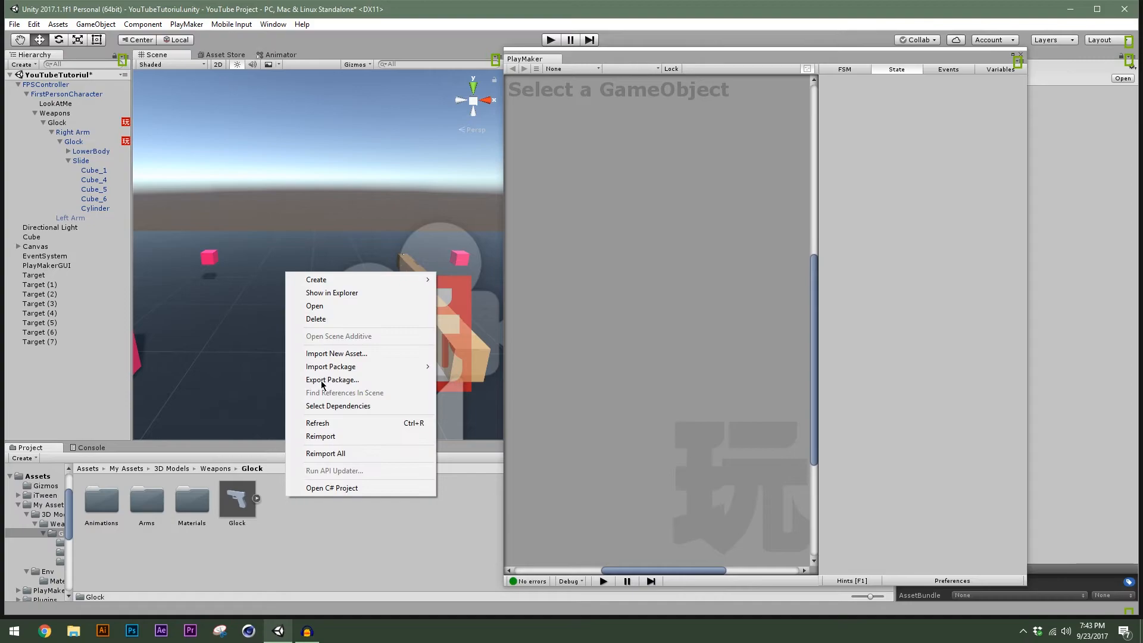
pyautogui.moveTo(332, 281)
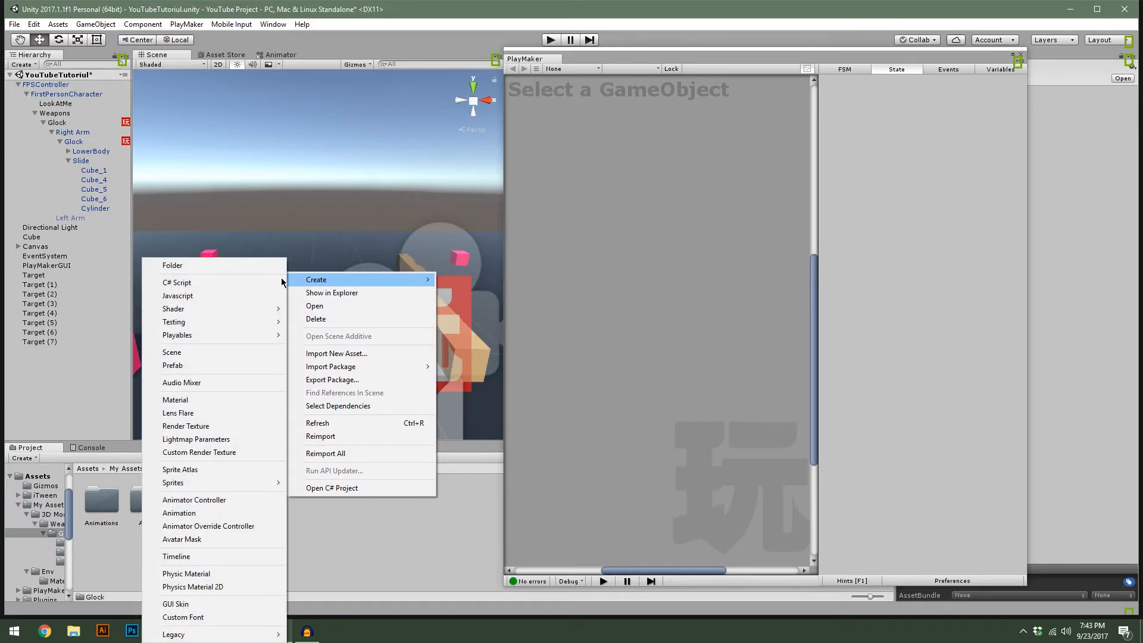
pyautogui.click(202, 265)
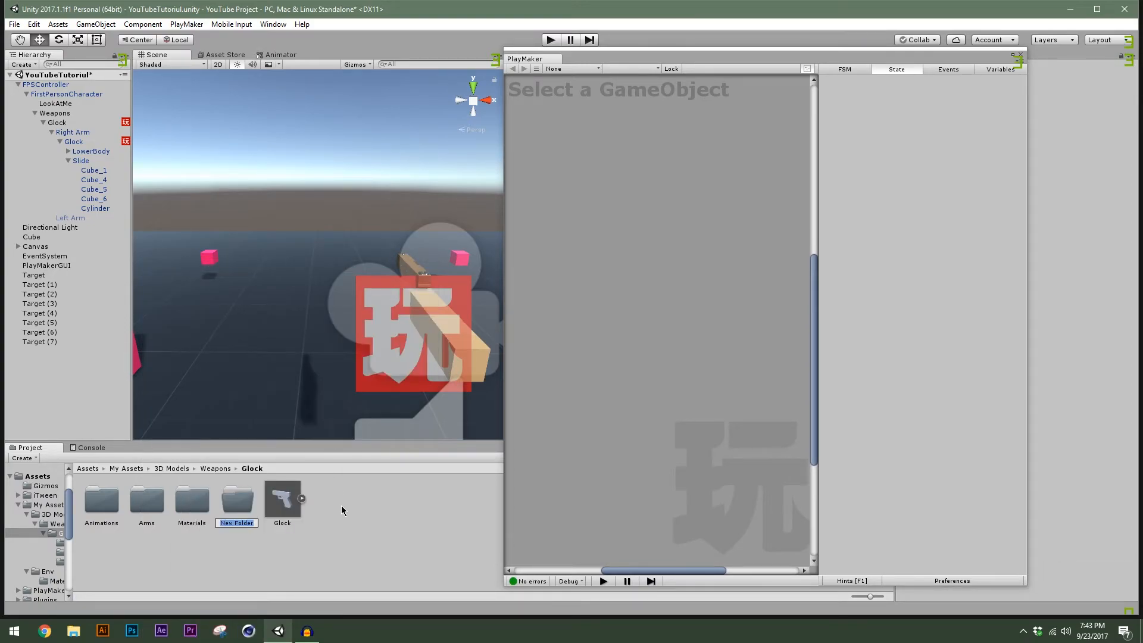
pyautogui.write('Sounds')
pyautogui.press('Return')
pyautogui.doubleClick(237, 505)
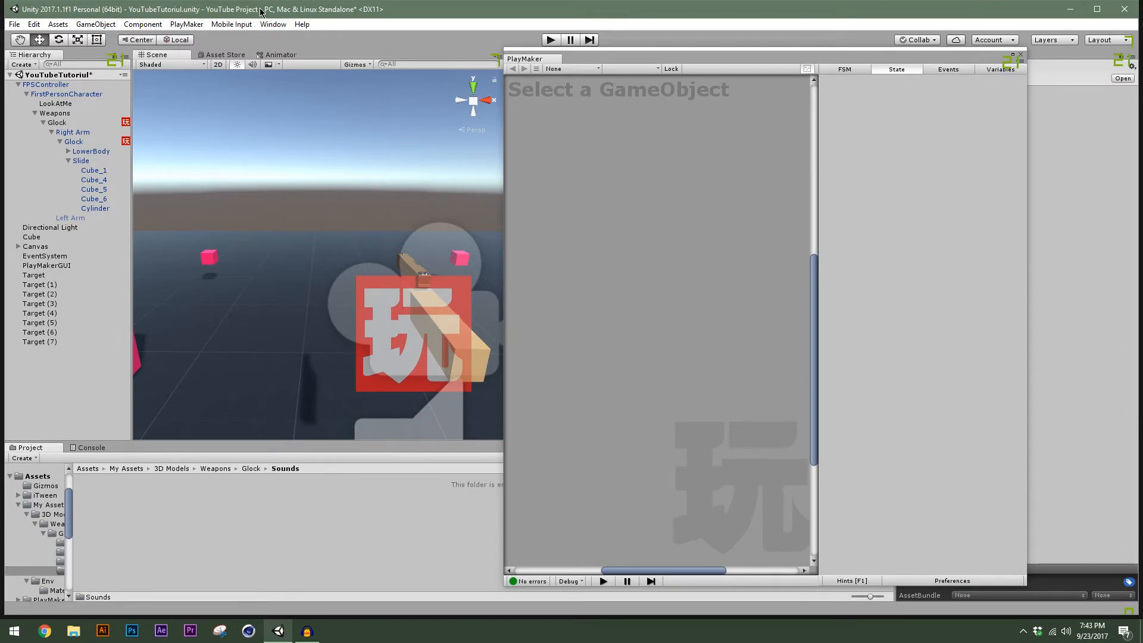
# Import gunshoot.mp3, rareRicho.mp3 and richo1.mp3 to richo4.mp3 from the Desktop folder into the Sounds folder.
pyautogui.click(73, 631)
pyautogui.doubleClick(353, 189)
pyautogui.moveTo(464, 54); pyautogui.dragTo(729, 41)
pyautogui.moveTo(626, 162); pyautogui.dragTo(634, 299)
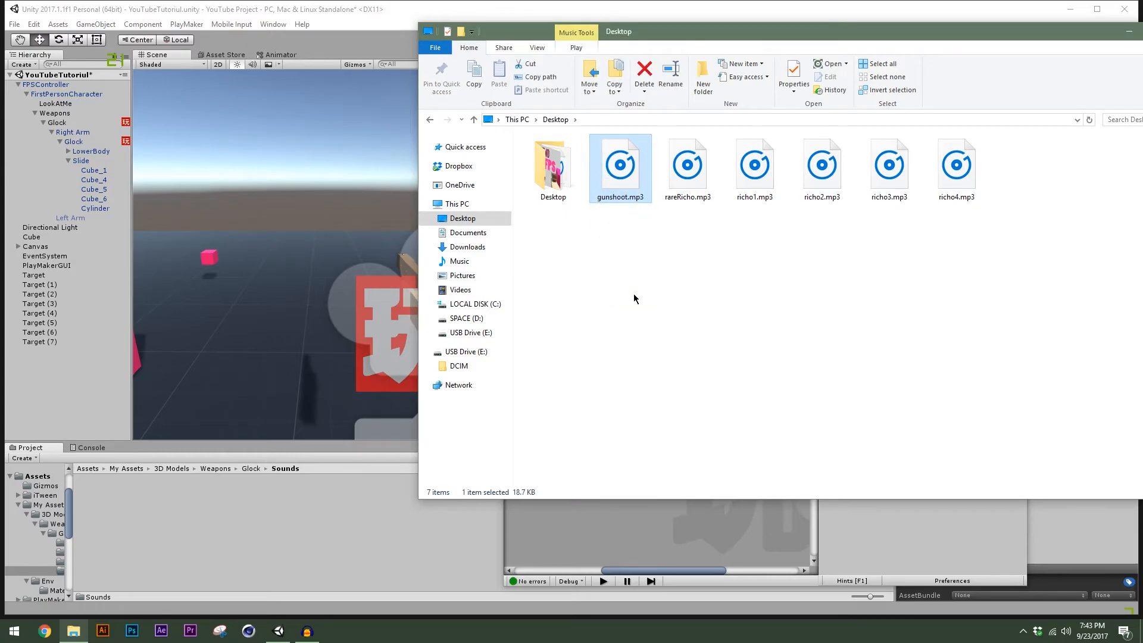
pyautogui.moveTo(613, 173); pyautogui.dragTo(264, 522)
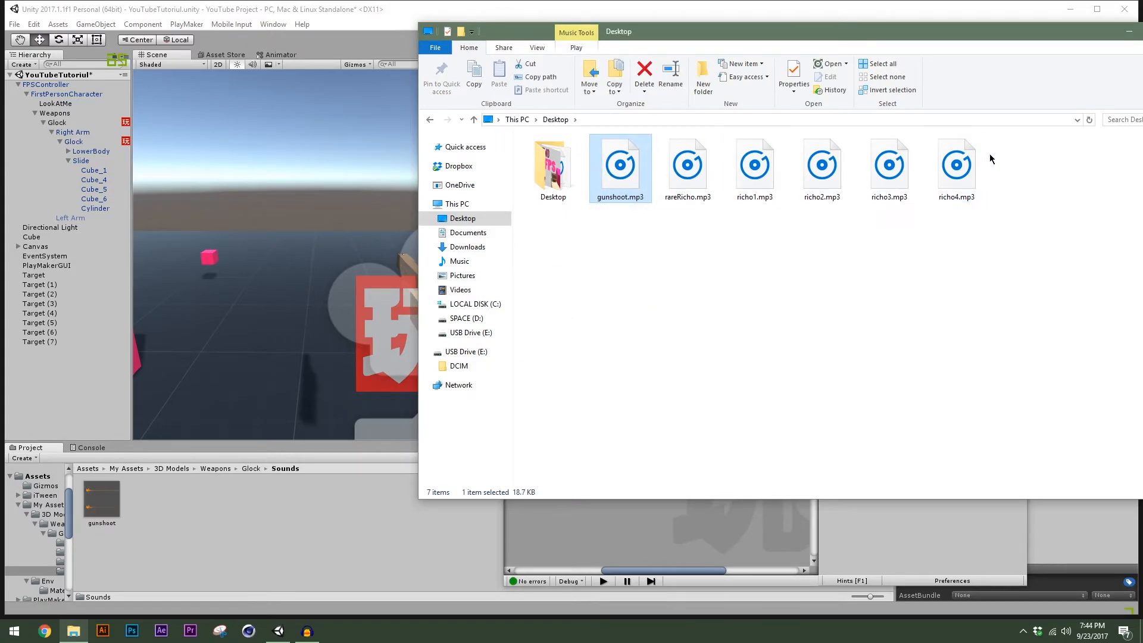
pyautogui.moveTo(981, 238); pyautogui.dragTo(667, 182)
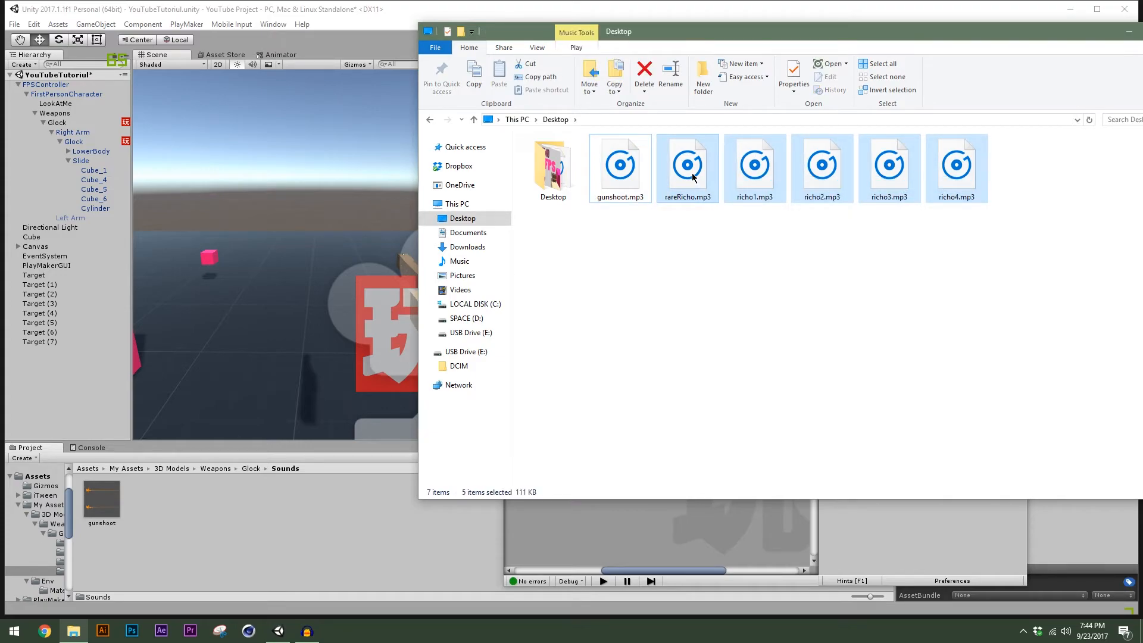
pyautogui.click(183, 546)
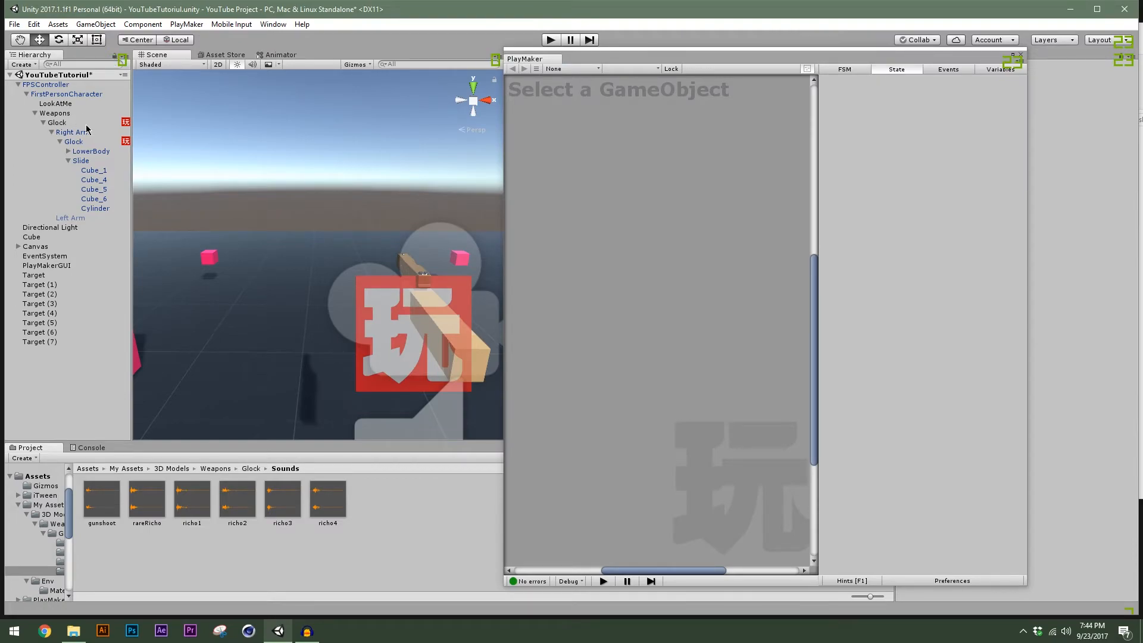
# Assign the gunshoot clip to the Play Sound action in the Glock's Check If Hit state, and close the PlayMaker editor.
pyautogui.click(74, 142)
pyautogui.moveTo(613, 63); pyautogui.dragTo(593, 58)
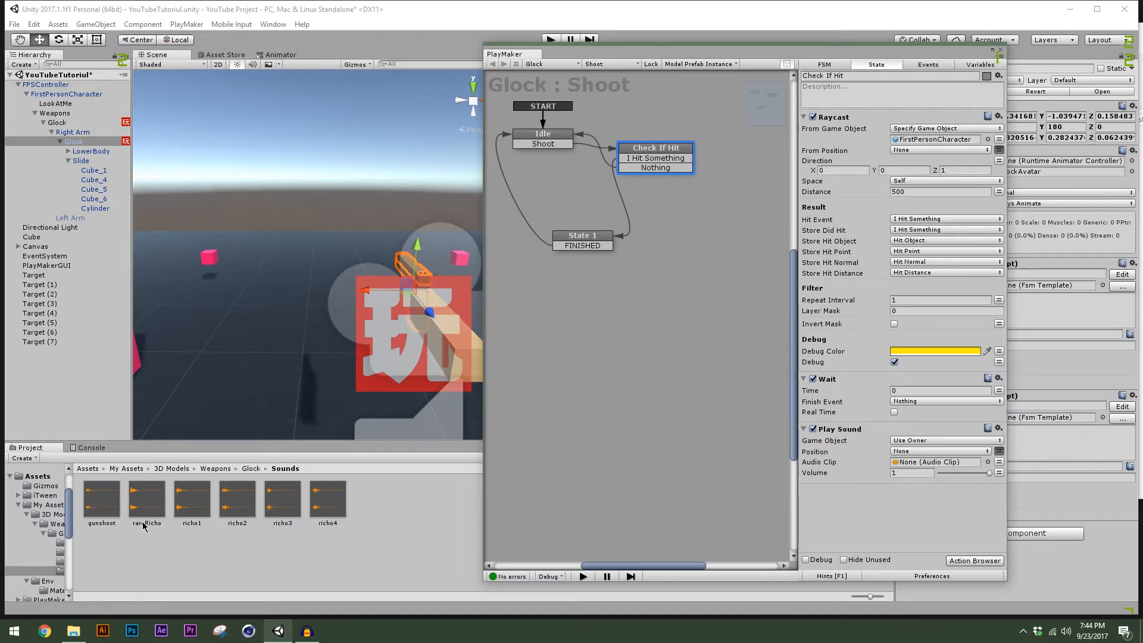
pyautogui.moveTo(107, 502); pyautogui.dragTo(917, 463)
pyautogui.moveTo(956, 54); pyautogui.dragTo(773, 79)
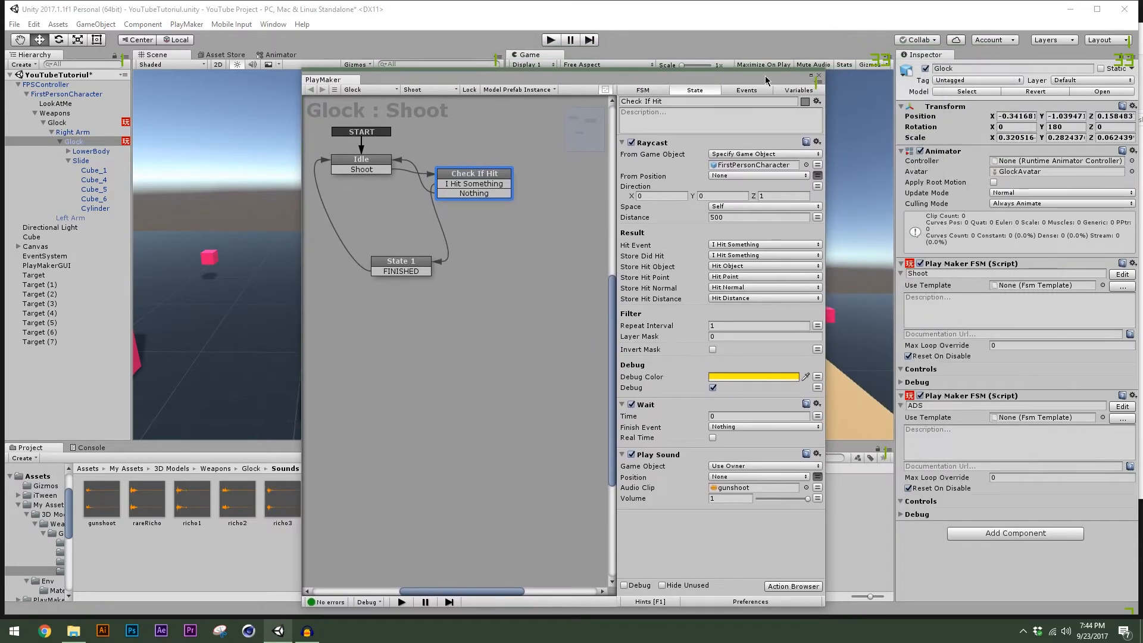
pyautogui.moveTo(567, 77); pyautogui.dragTo(469, 166)
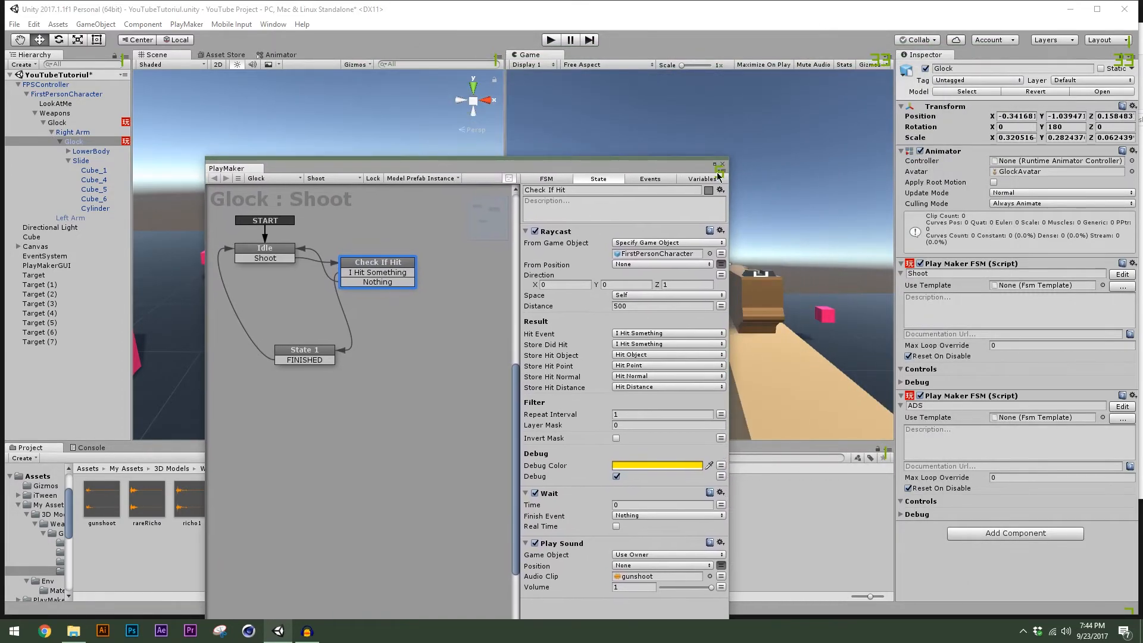
pyautogui.click(720, 164)
# Play-test firing the Glock at the pink cube to hear the gunshot sound, and leave play mode.
pyautogui.click(551, 39)
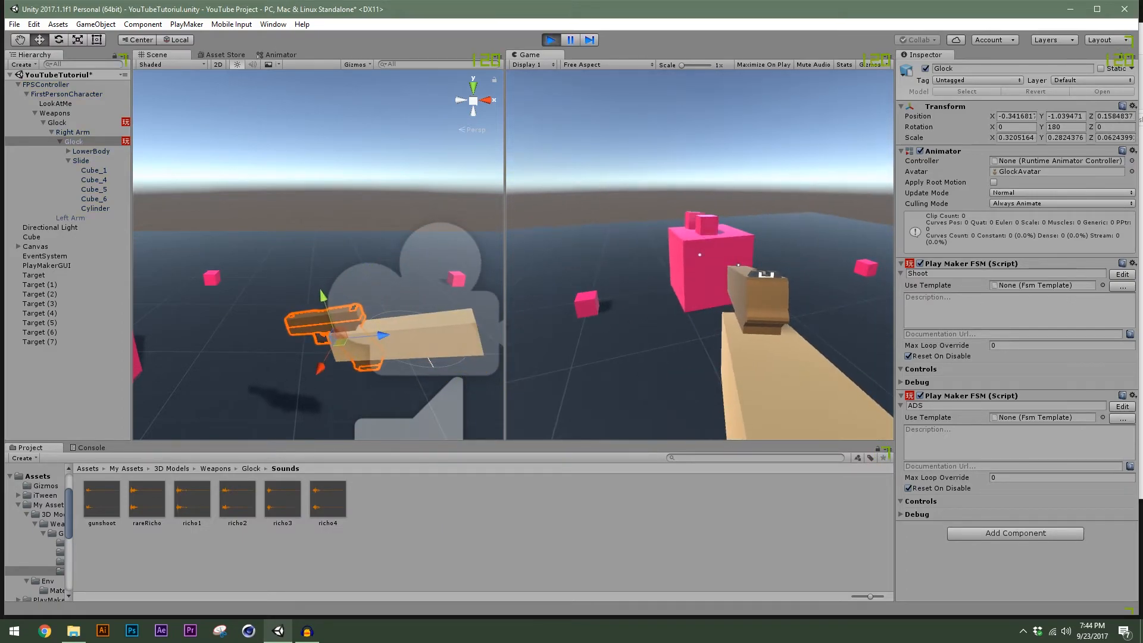
pyautogui.click(699, 254)
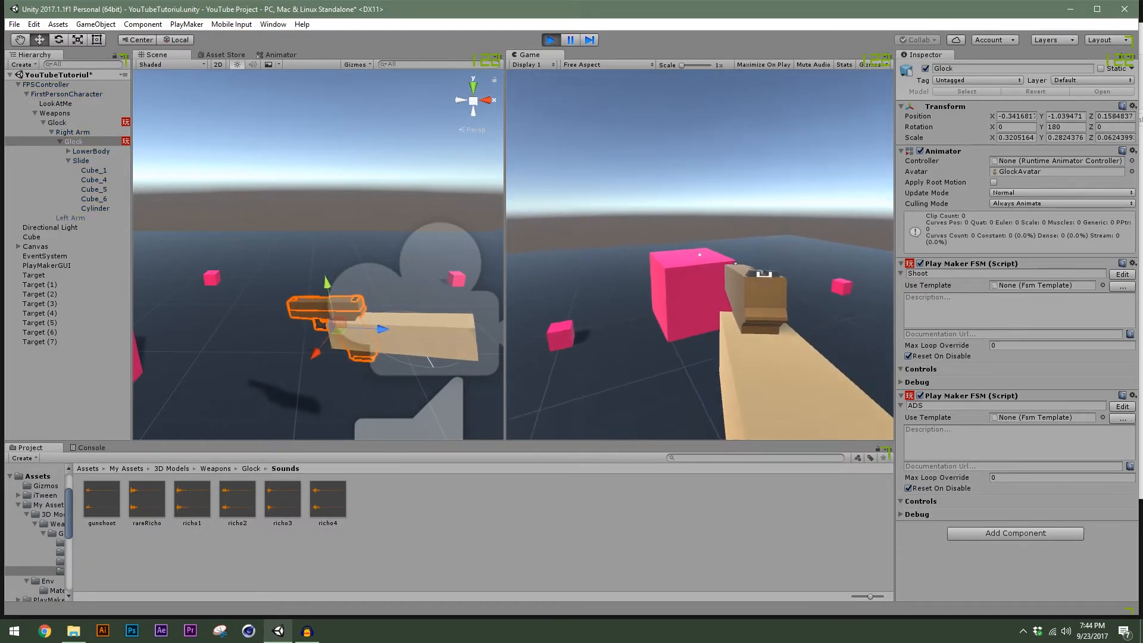
pyautogui.click(699, 255)
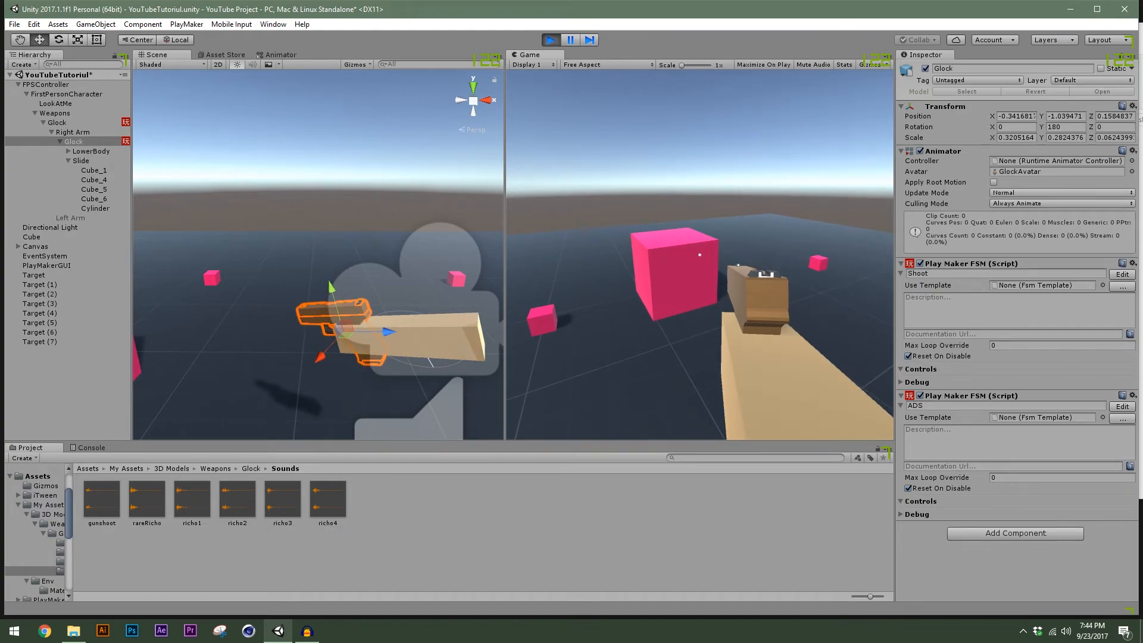
pyautogui.press('s')
pyautogui.press('Escape')
pyautogui.click(551, 40)
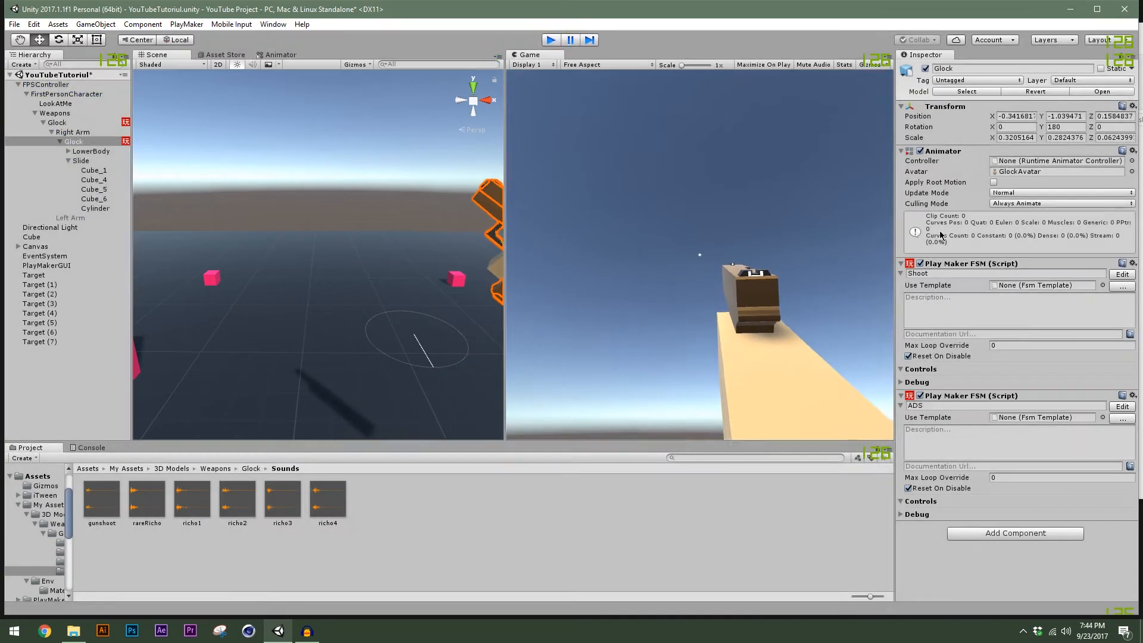
# Reopen the Glock's Shoot FSM at the Check If Hit state with play mode stopped.
pyautogui.click(1111, 279)
pyautogui.moveTo(586, 88); pyautogui.dragTo(408, 95)
pyautogui.click(548, 40)
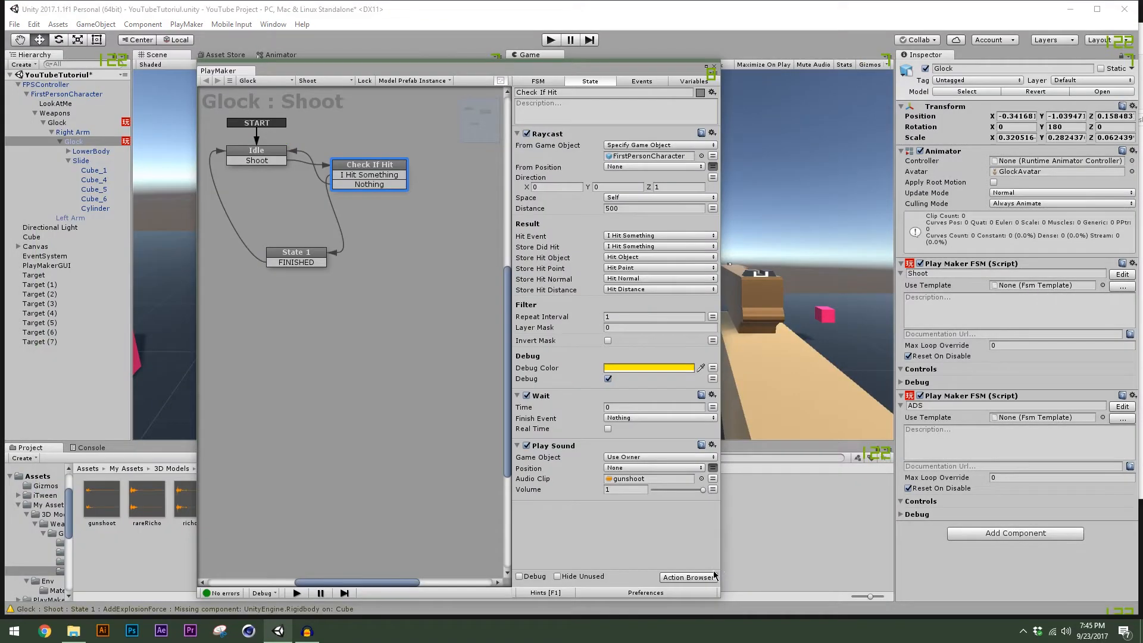
# Try adding a Get Position action above Play Sound in the Check If Hit state, and delete it again.
pyautogui.click(708, 577)
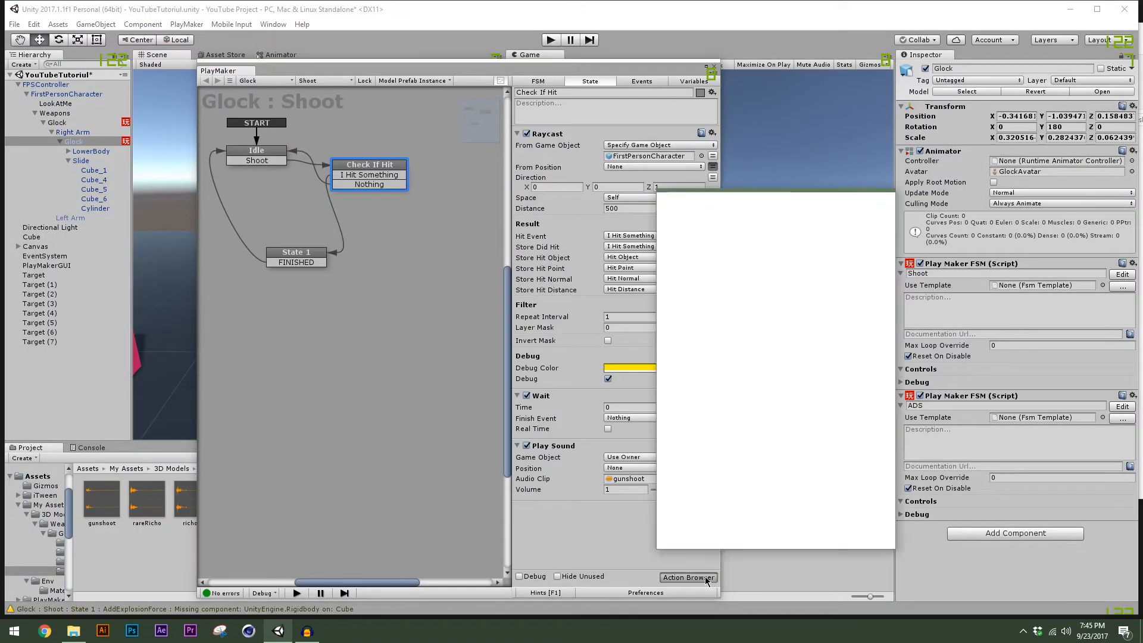
pyautogui.moveTo(740, 197); pyautogui.dragTo(946, 238)
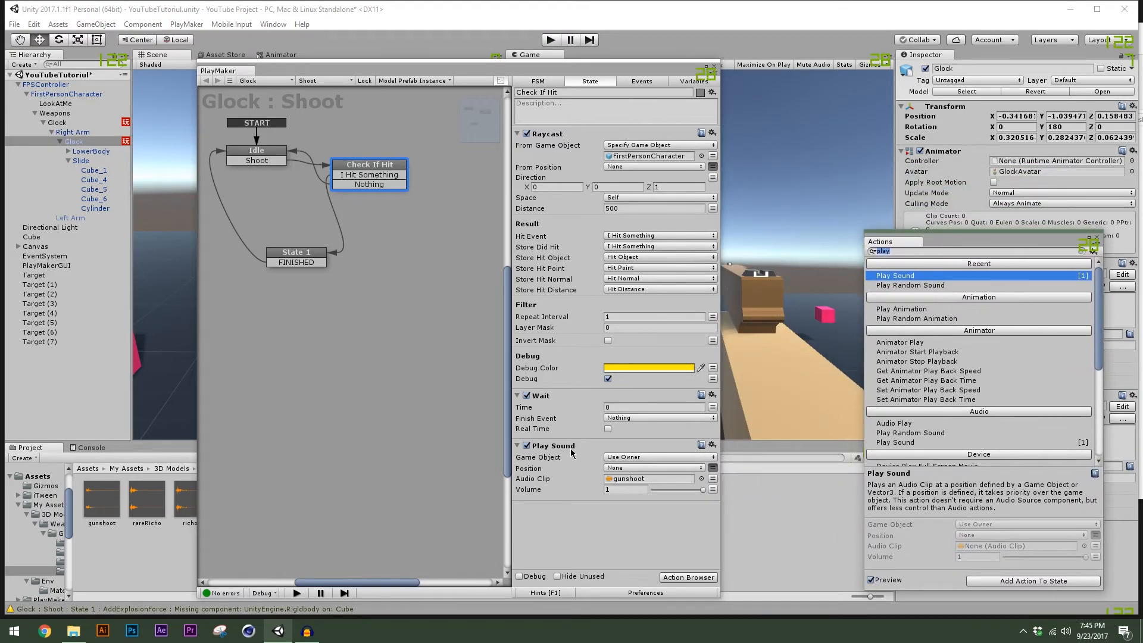
pyautogui.moveTo(973, 250); pyautogui.dragTo(962, 249)
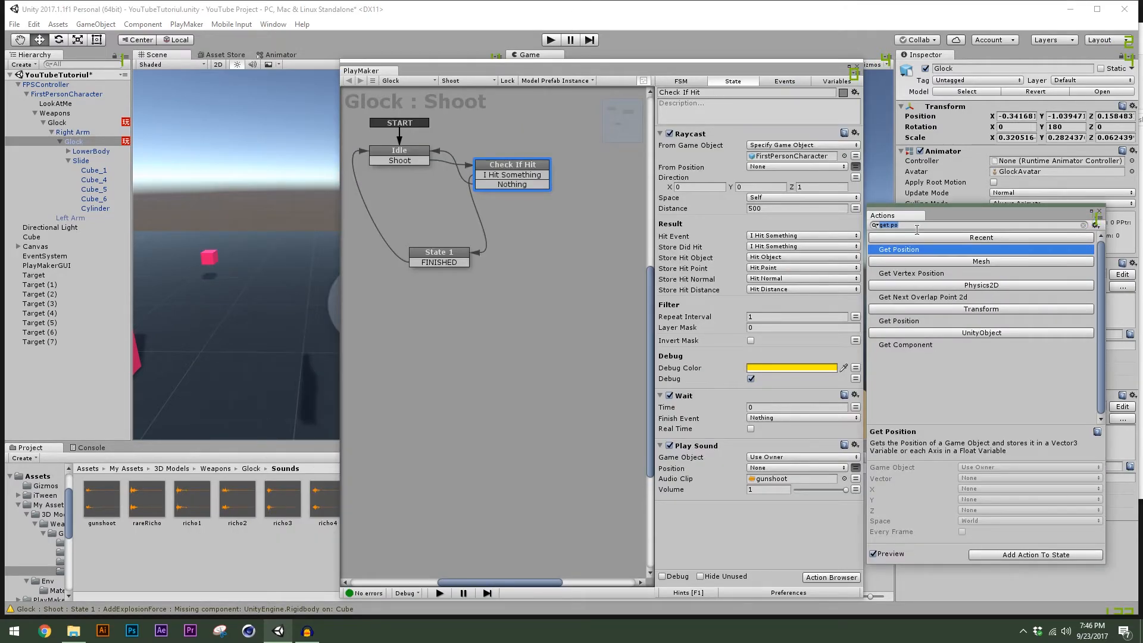
pyautogui.doubleClick(920, 250)
pyautogui.click(1098, 209)
pyautogui.moveTo(713, 137); pyautogui.dragTo(700, 535)
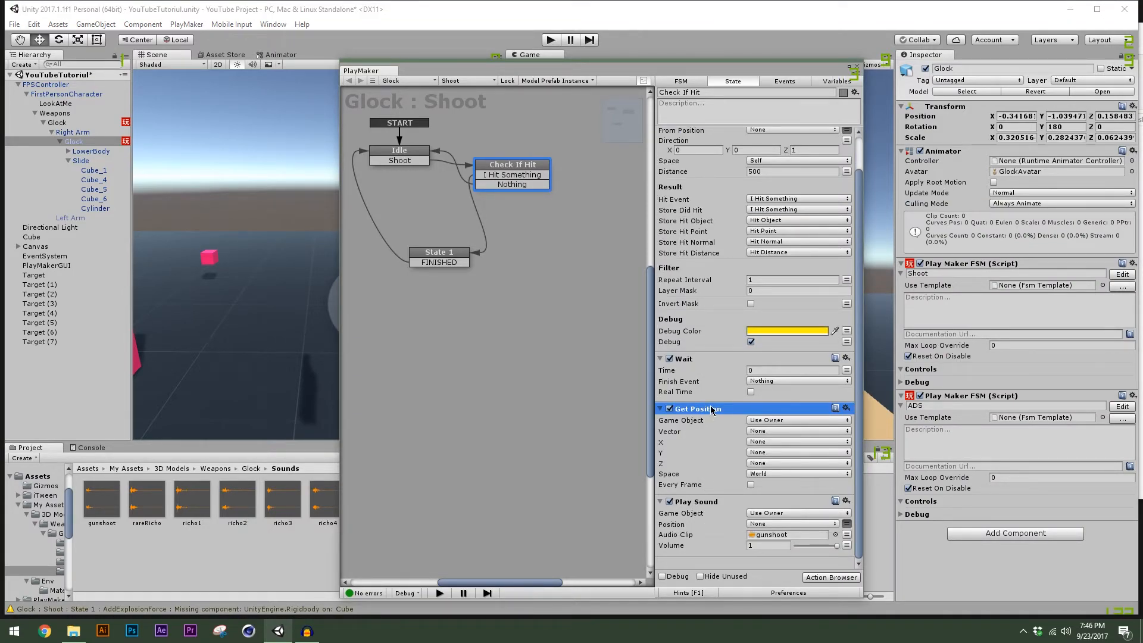
pyautogui.press('Delete')
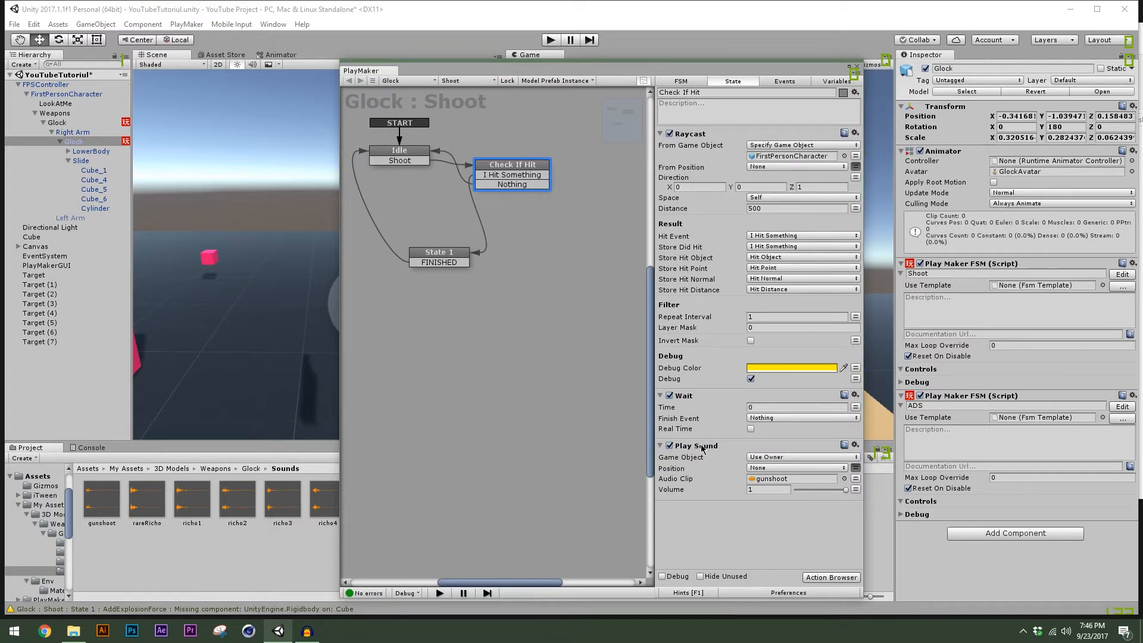
# Try placing the Play Sound action above Wait in the Check If Hit state, and restore the previous order.
pyautogui.click(714, 445)
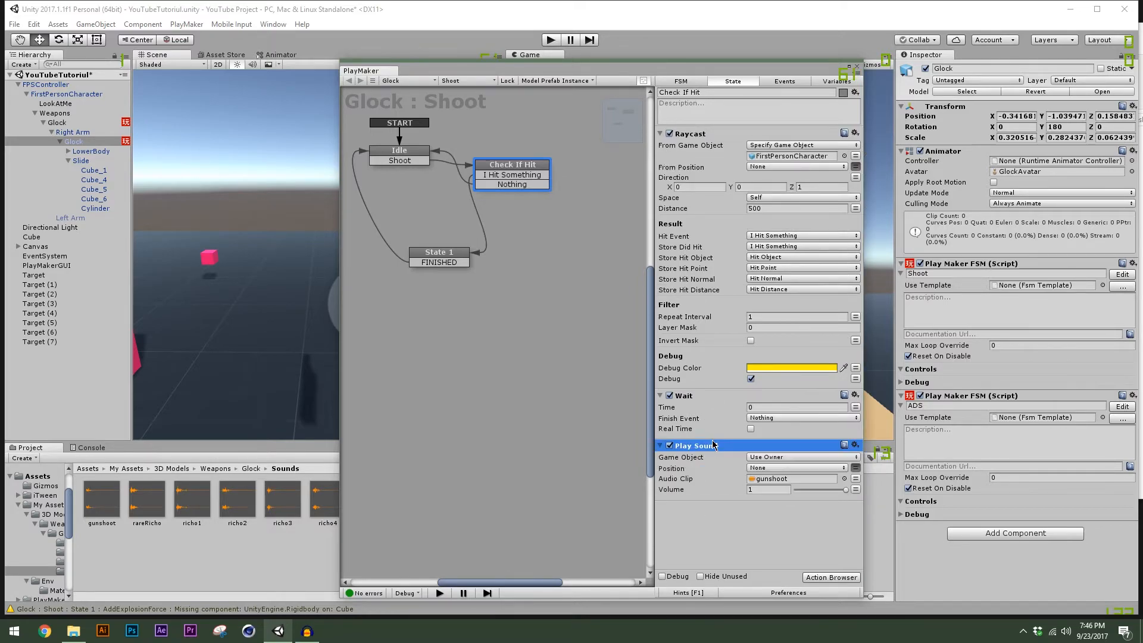
pyautogui.click(694, 395)
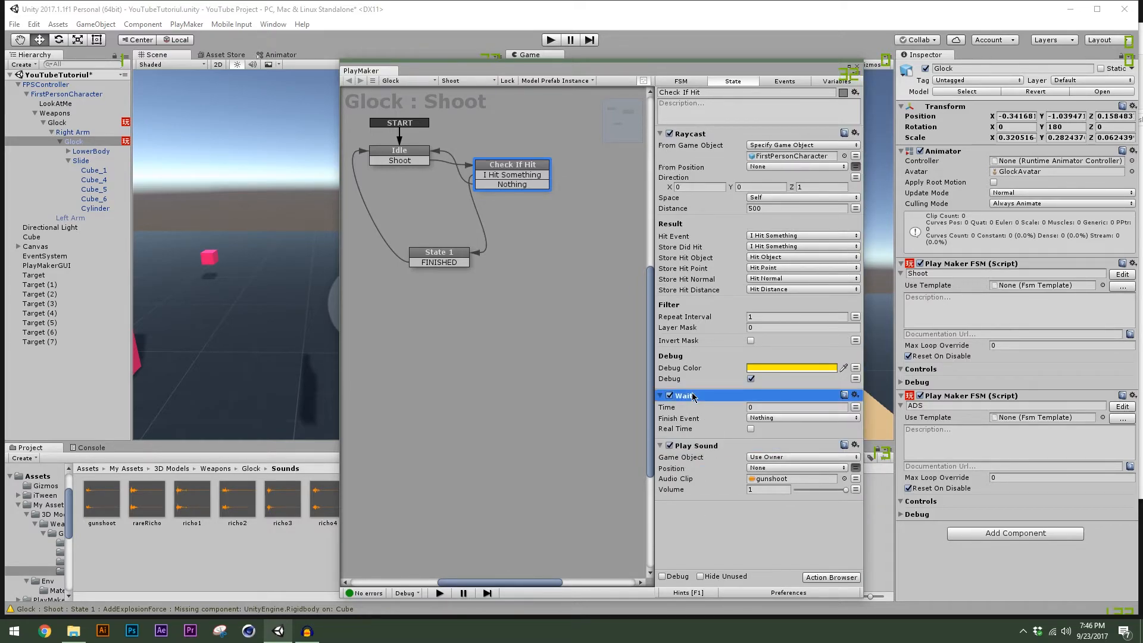
pyautogui.moveTo(715, 452); pyautogui.dragTo(698, 406)
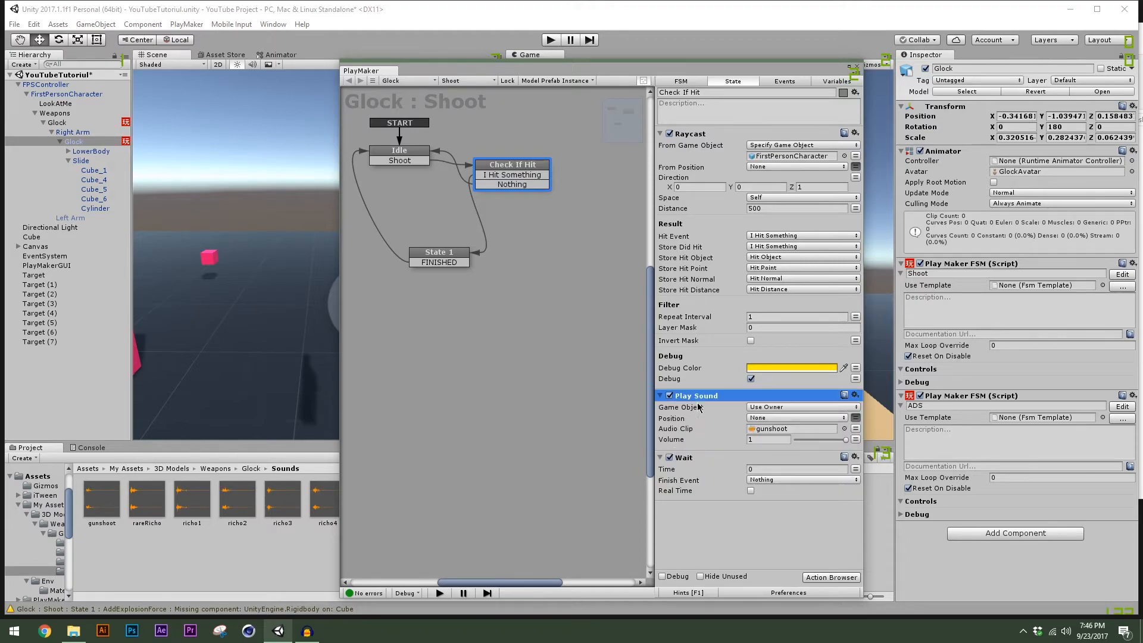
pyautogui.click(703, 520)
pyautogui.moveTo(692, 460); pyautogui.dragTo(696, 399)
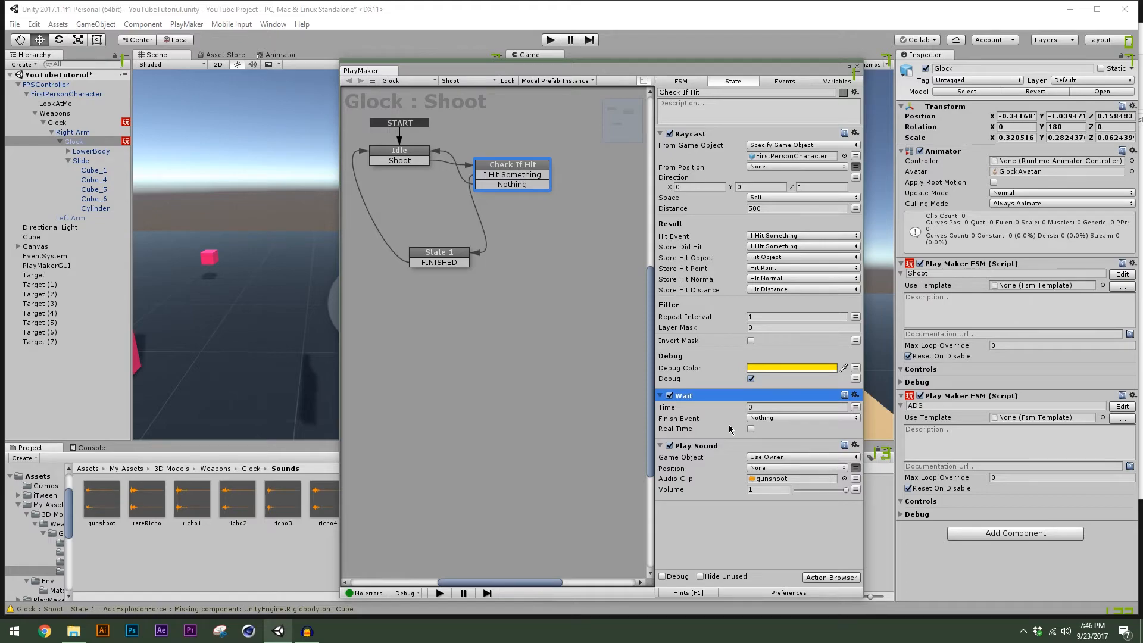
# Move the Play Sound action between Raycast and Wait in the Check If Hit state.
pyautogui.click(705, 447)
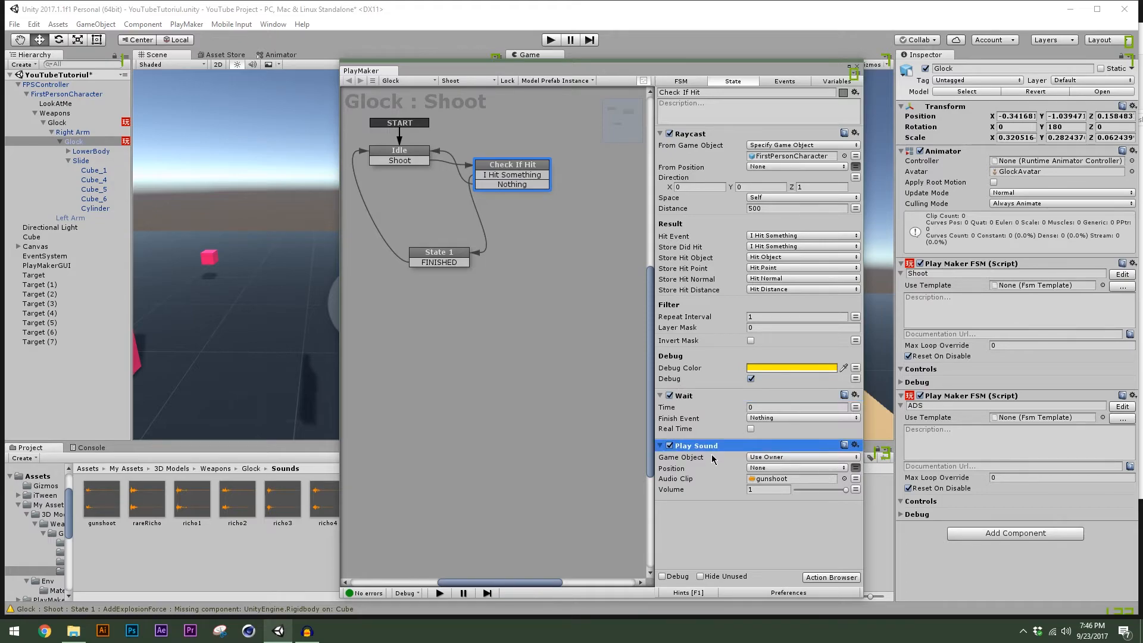
pyautogui.moveTo(722, 450); pyautogui.dragTo(721, 395)
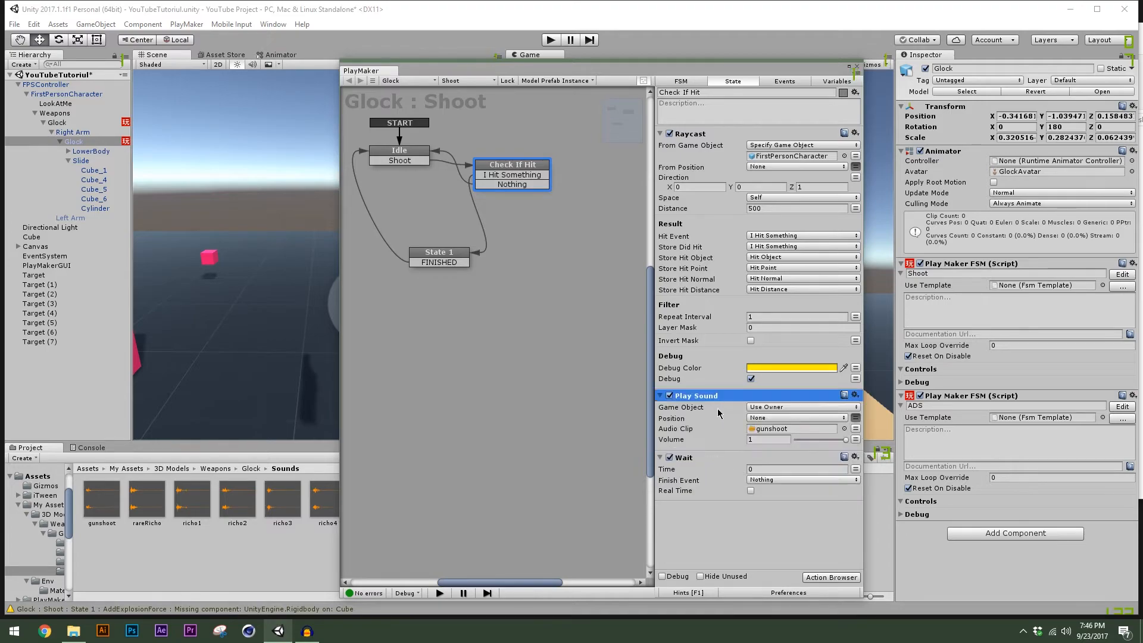
pyautogui.click(726, 522)
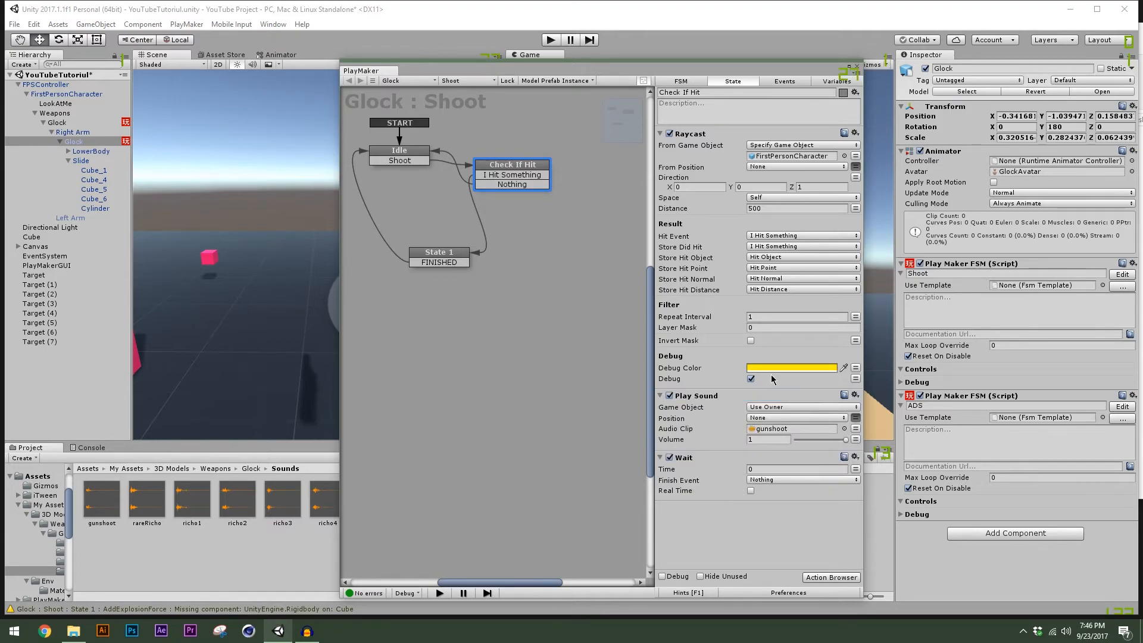
# Close the PlayMaker editor and play-test firing the Glock with the reordered actions.
pyautogui.moveTo(776, 70); pyautogui.dragTo(701, 80)
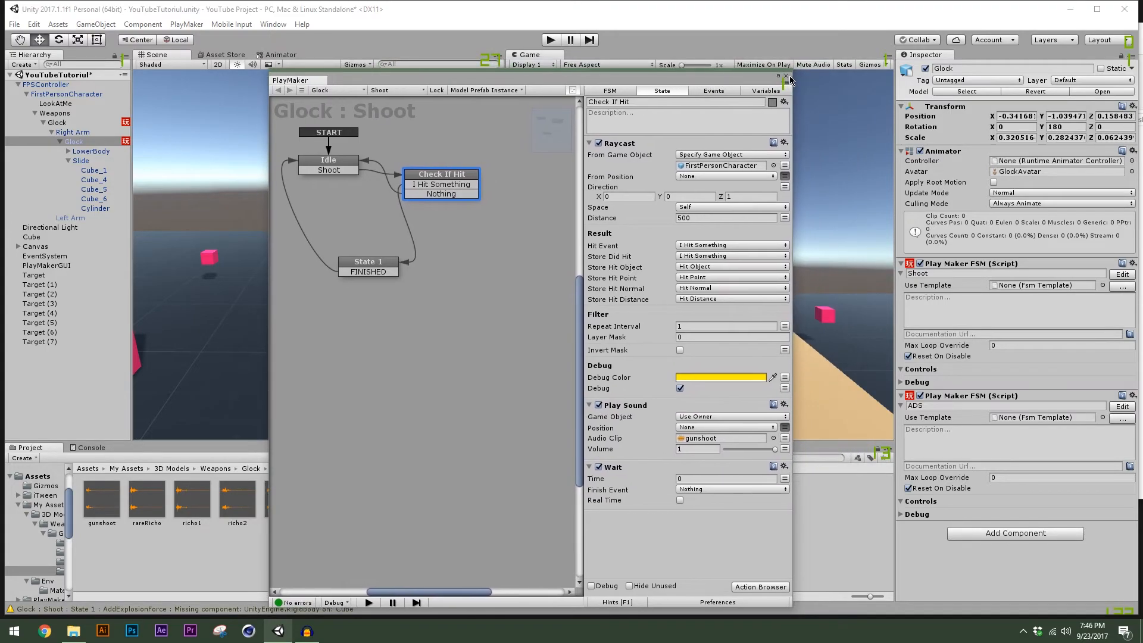
pyautogui.click(782, 75)
pyautogui.hotkey('ctrl', 'p')
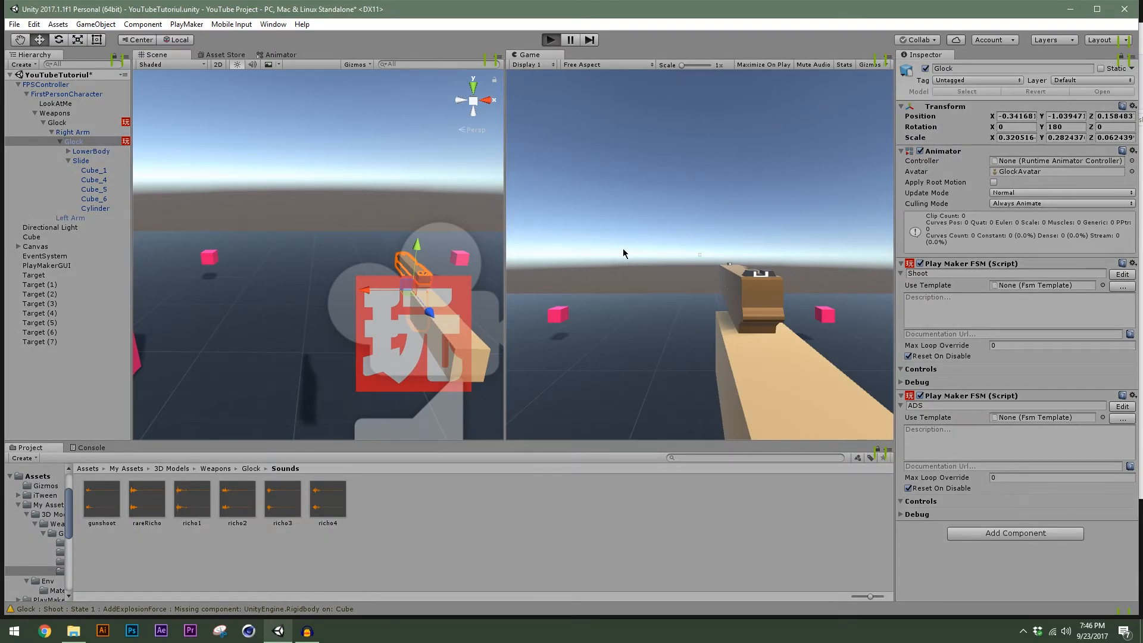
pyautogui.click(624, 253)
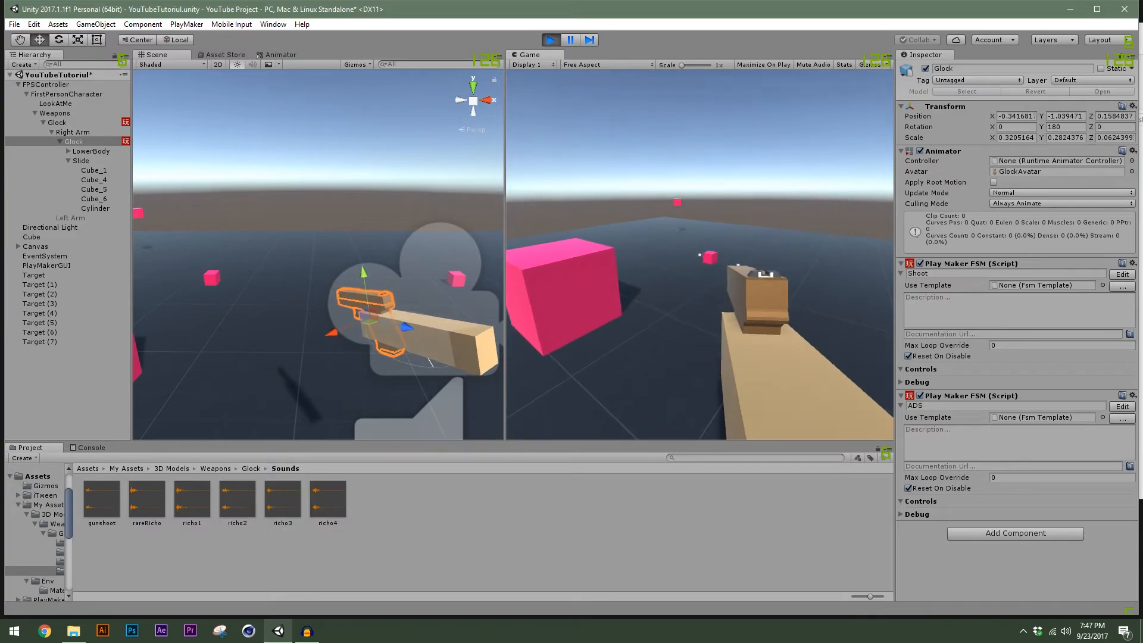
pyautogui.press('Escape')
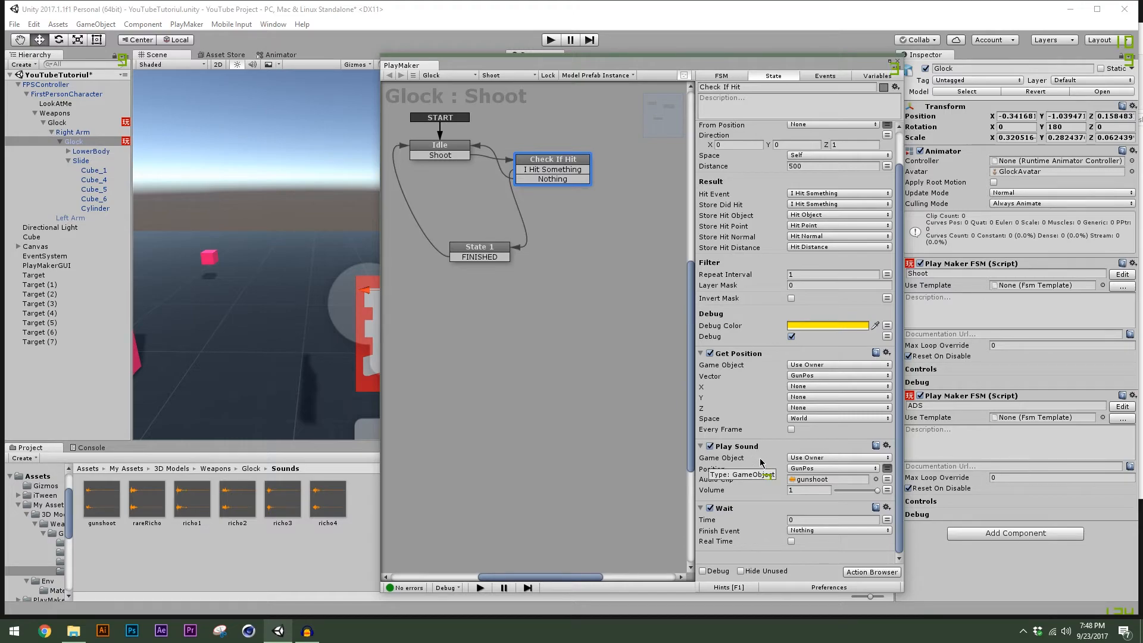
# Move the Get Position and Play Sound actions together above Raycast in the Check If Hit state.
pyautogui.scroll(2, 761, 462)
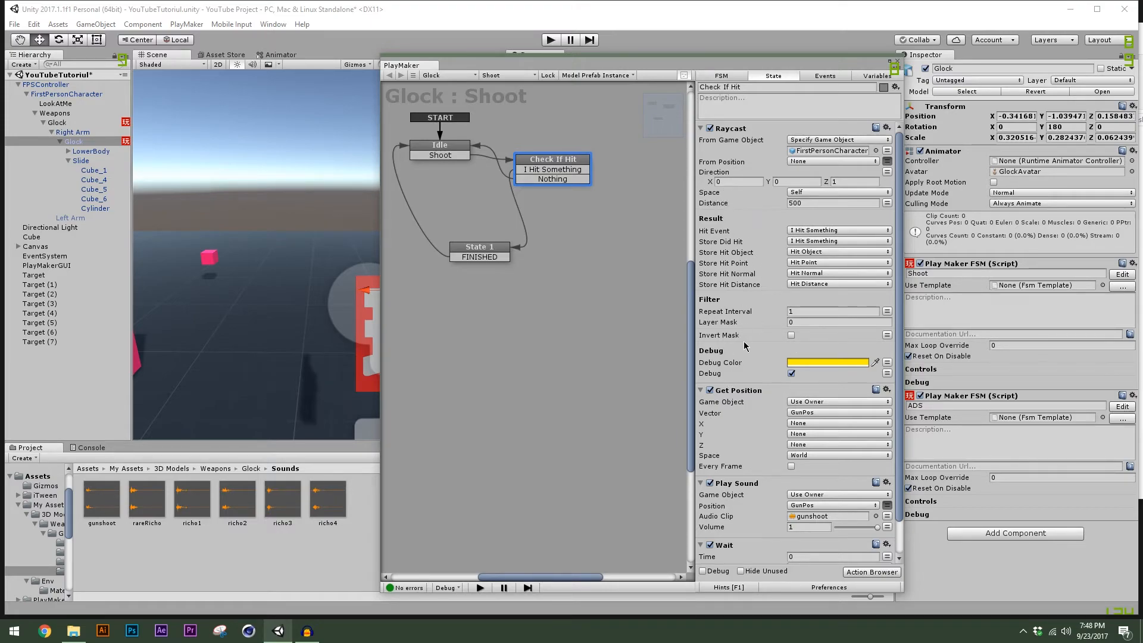
pyautogui.scroll(-2, 757, 418)
pyautogui.click(748, 448)
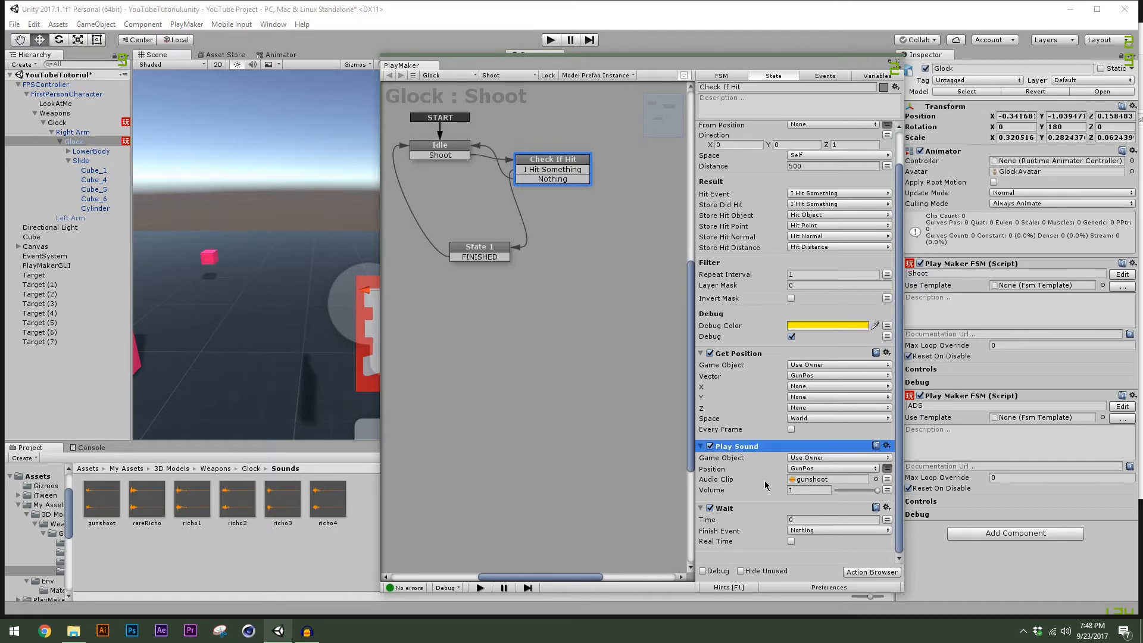
pyautogui.rightClick(738, 354)
pyautogui.click(719, 349)
pyautogui.keyDown('ctrl'); pyautogui.click(739, 448); pyautogui.keyUp('ctrl')
pyautogui.scroll(2, 741, 429)
pyautogui.moveTo(749, 398); pyautogui.dragTo(773, 178)
# Collapse the Play Sound, Raycast and Get Position actions, and close the PlayMaker editor.
pyautogui.click(700, 221)
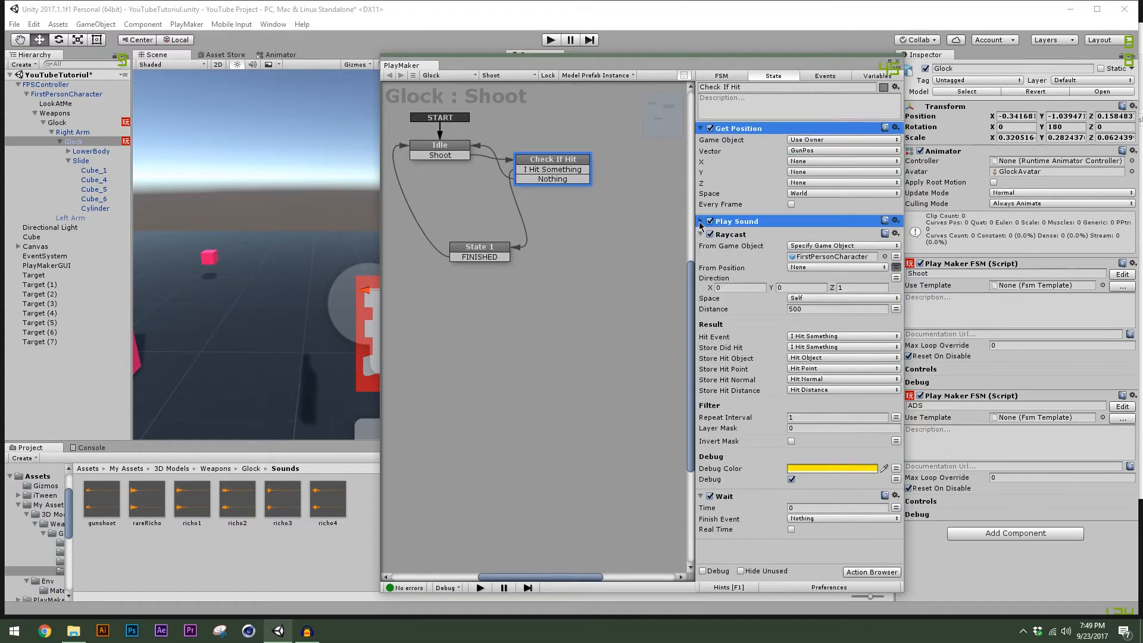
pyautogui.click(701, 234)
pyautogui.click(767, 331)
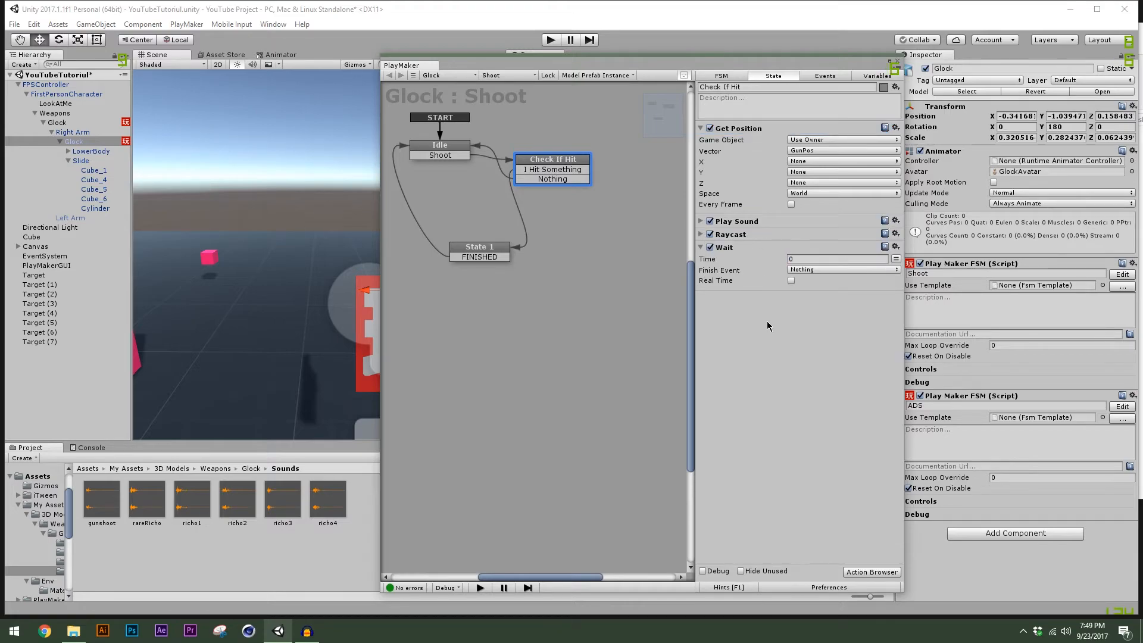
pyautogui.moveTo(785, 66); pyautogui.dragTo(654, 83)
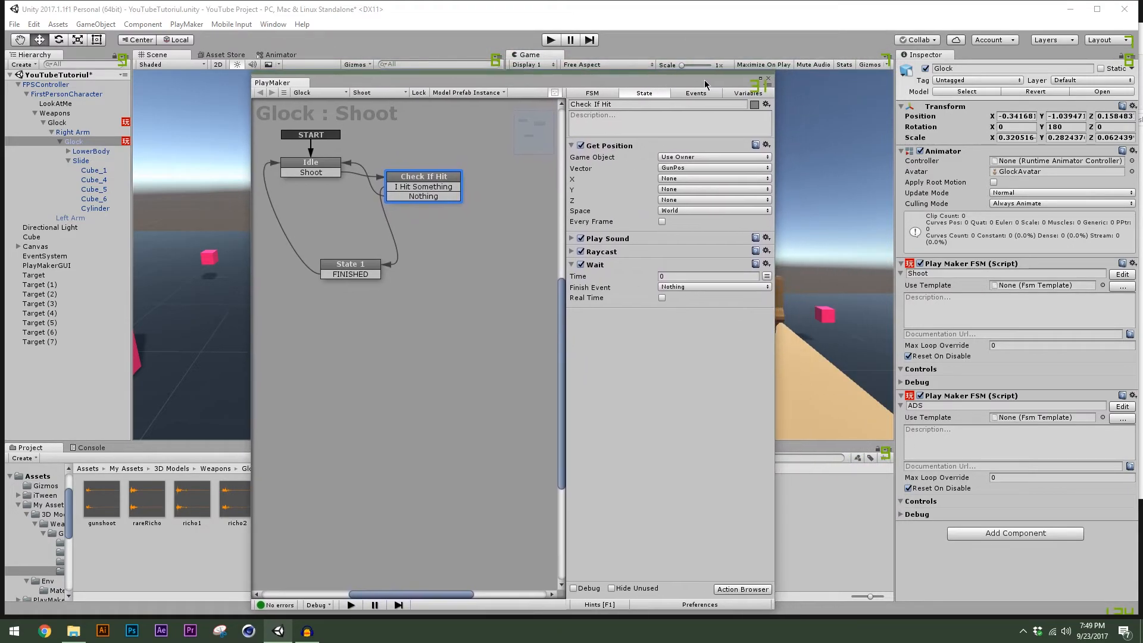
pyautogui.click(572, 146)
pyautogui.click(768, 78)
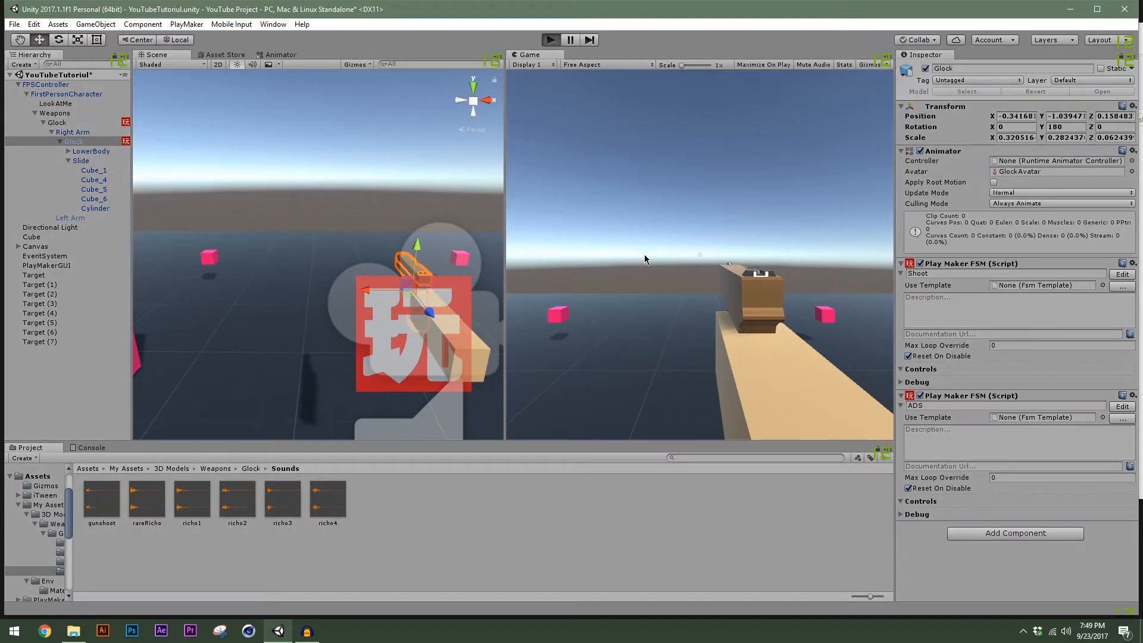
# Play-test the Glock by walking, jumping and firing at the pink cubes and the floor, and leave play mode.
pyautogui.click(650, 255)
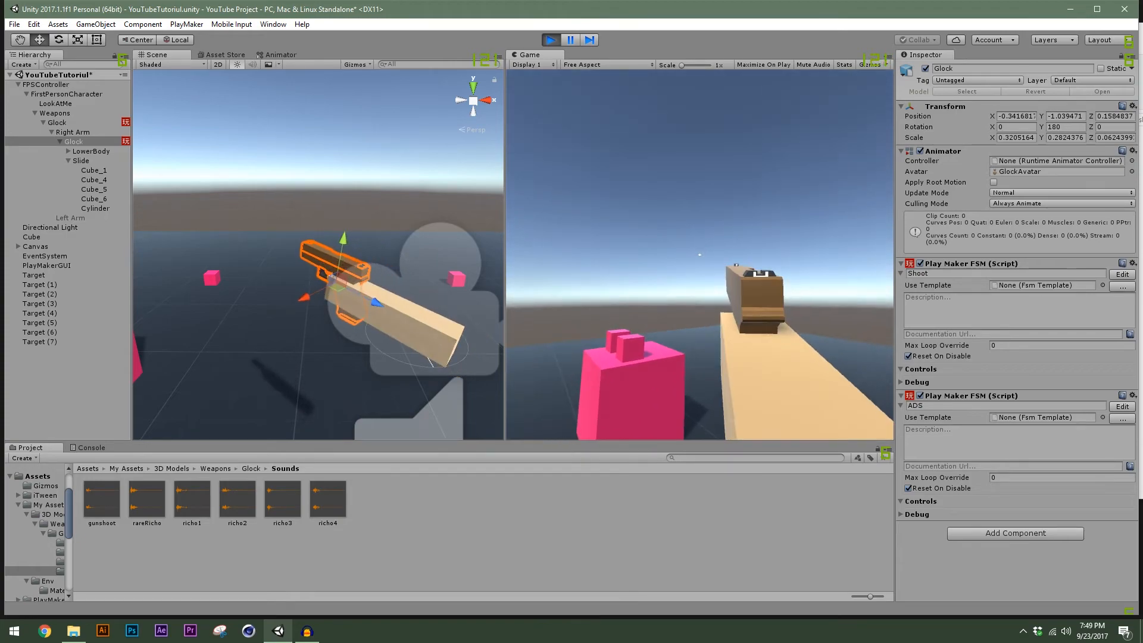
pyautogui.click(699, 254)
pyautogui.click(699, 255)
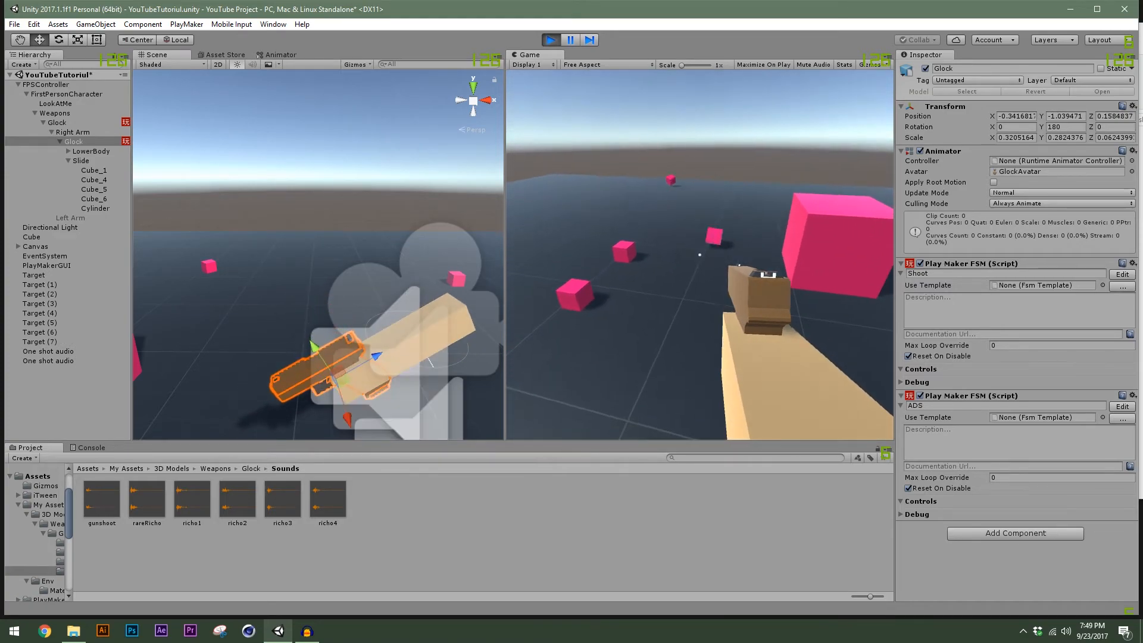
pyautogui.press('d')
pyautogui.press('space')
pyautogui.click(699, 254)
pyautogui.press('w')
pyautogui.press('w')
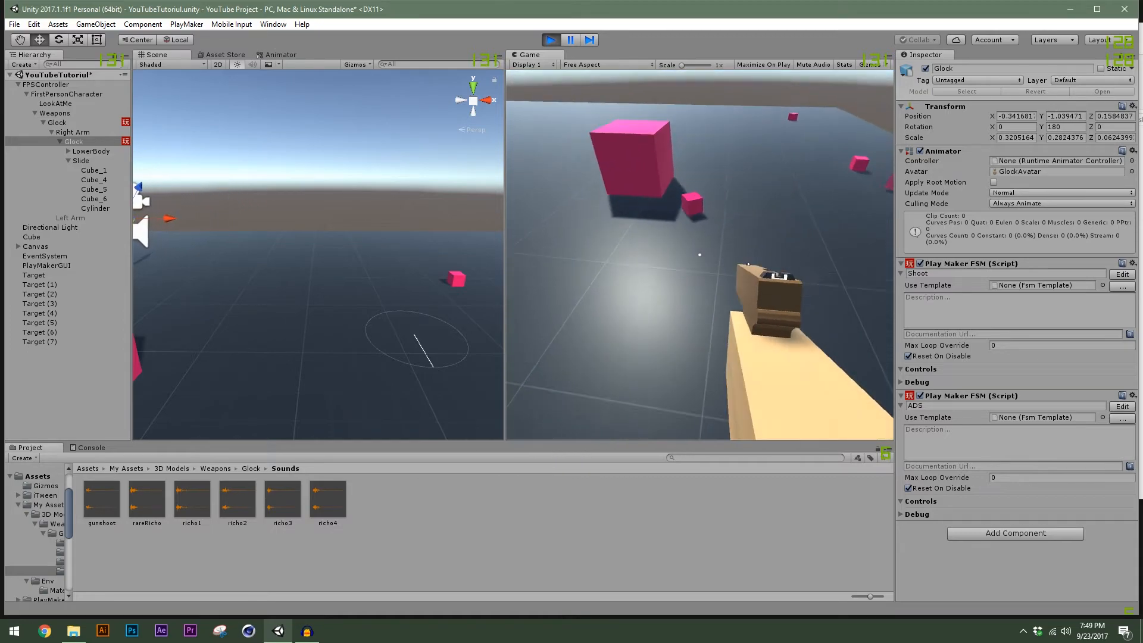
pyautogui.click(699, 255)
pyautogui.press('s')
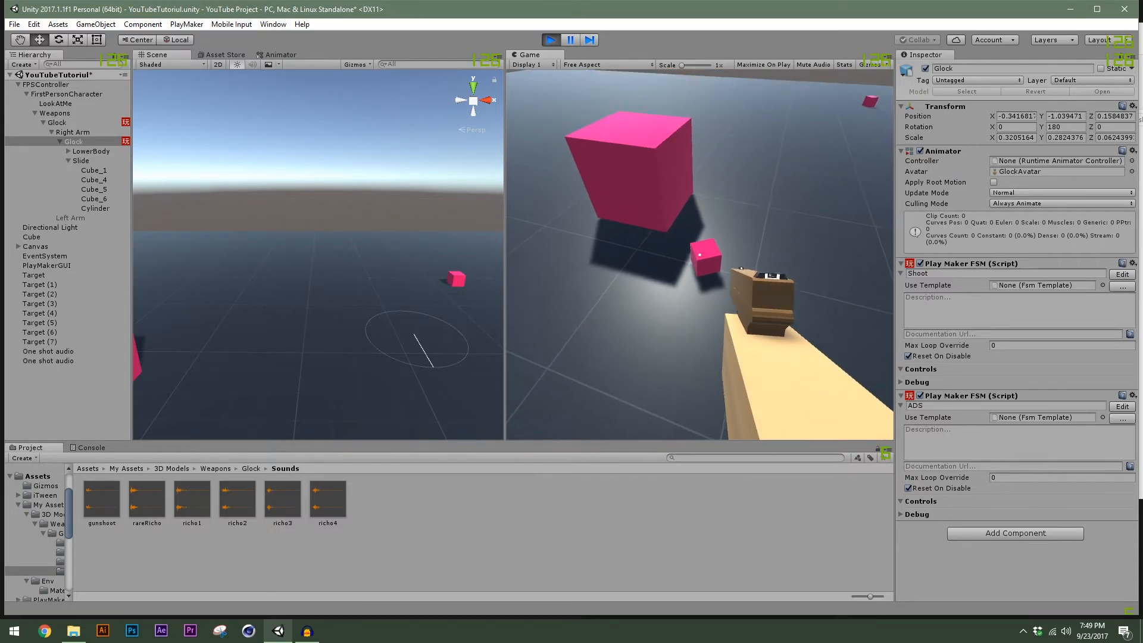
pyautogui.press('a')
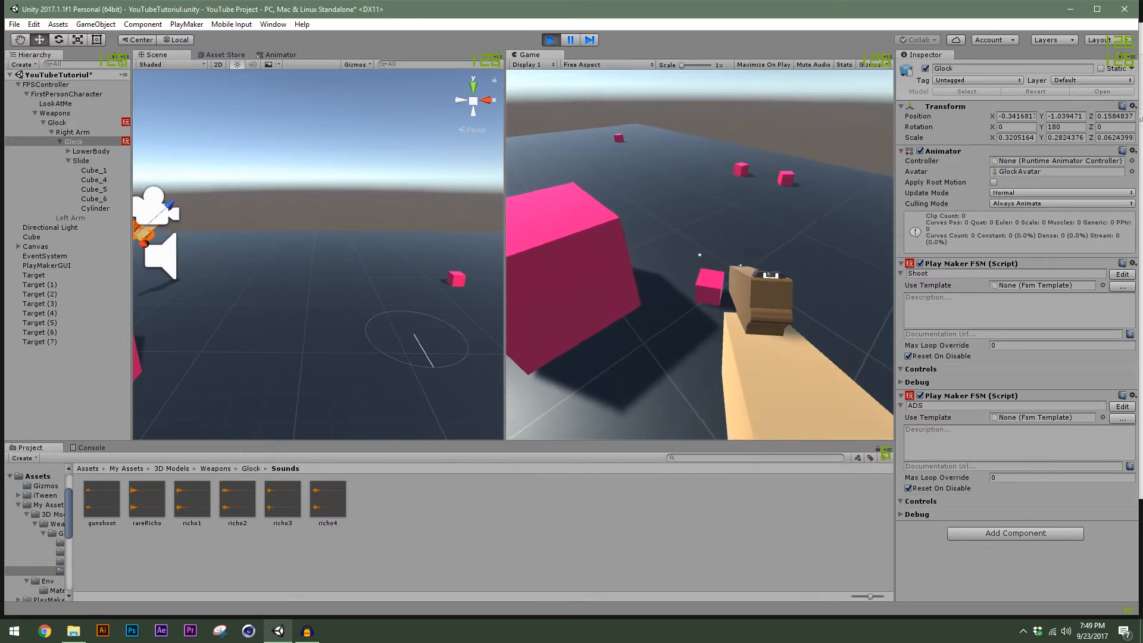
pyautogui.press('s')
pyautogui.press('w')
pyautogui.press('w')
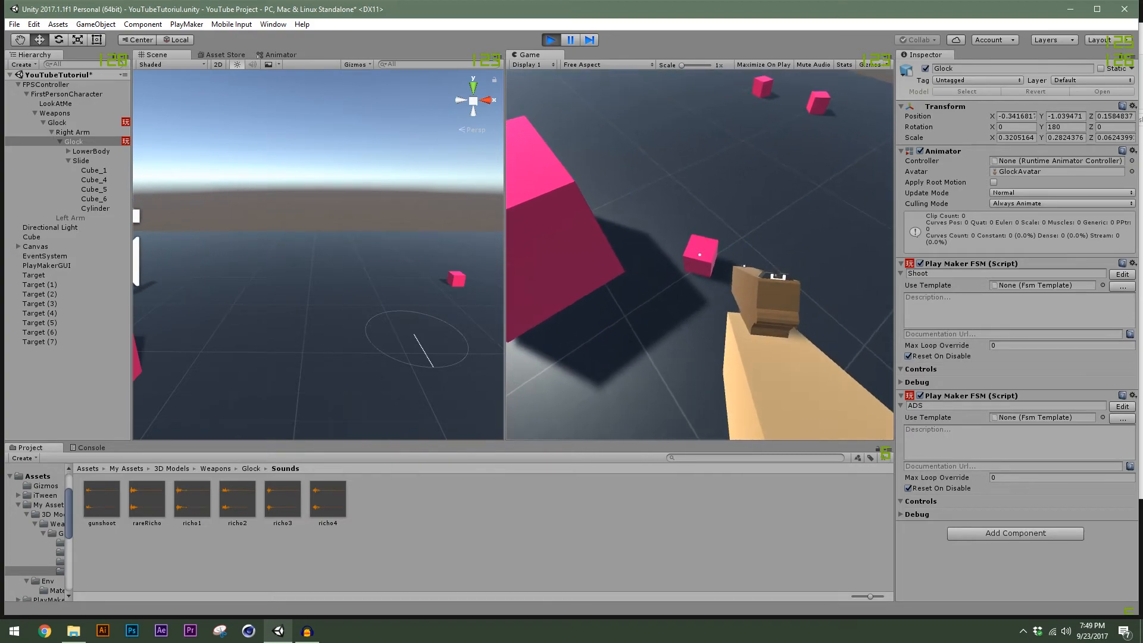
pyautogui.press('s')
pyautogui.click(699, 255)
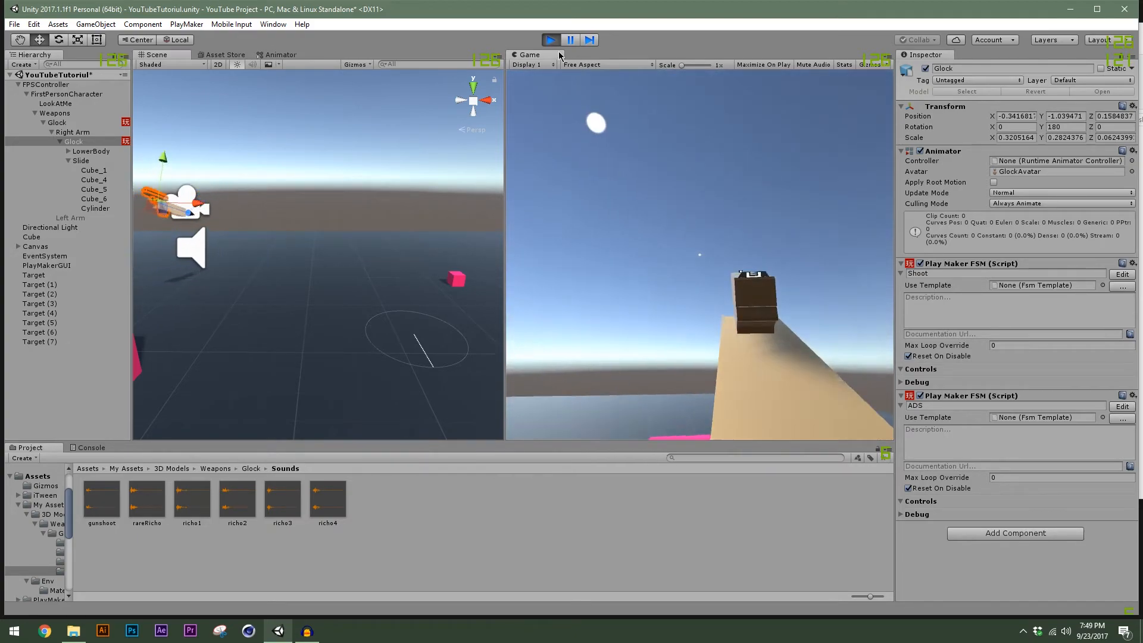
pyautogui.hotkey('ctrl', 'p')
# Examine the FPSController's Character Controller settings and its capsule collider around the camera in the scene.
pyautogui.click(70, 95)
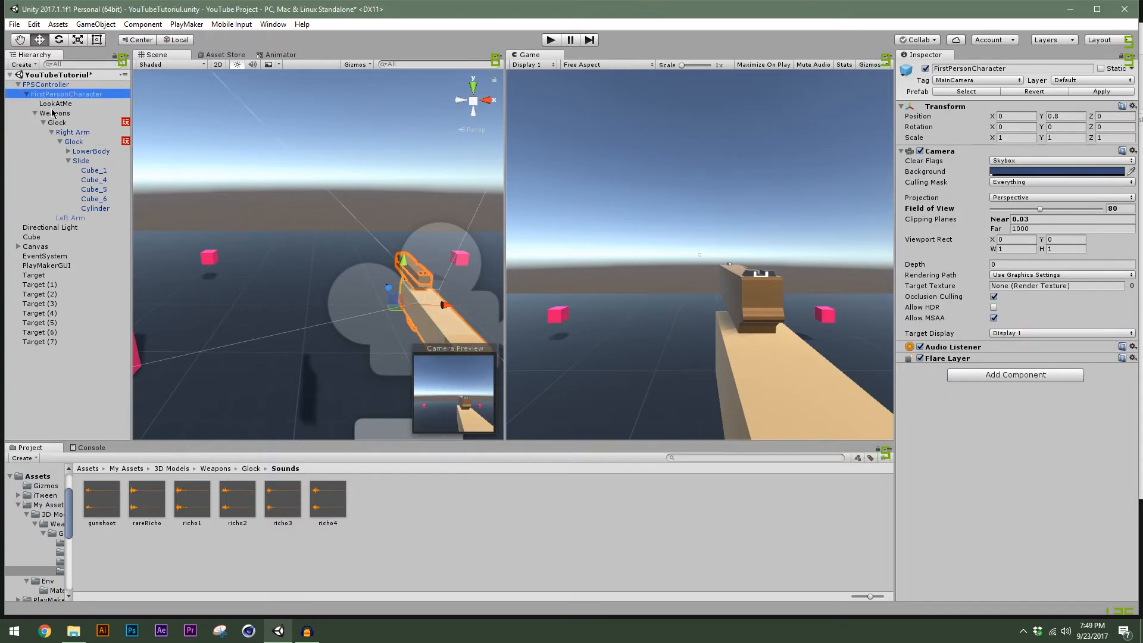
pyautogui.click(37, 85)
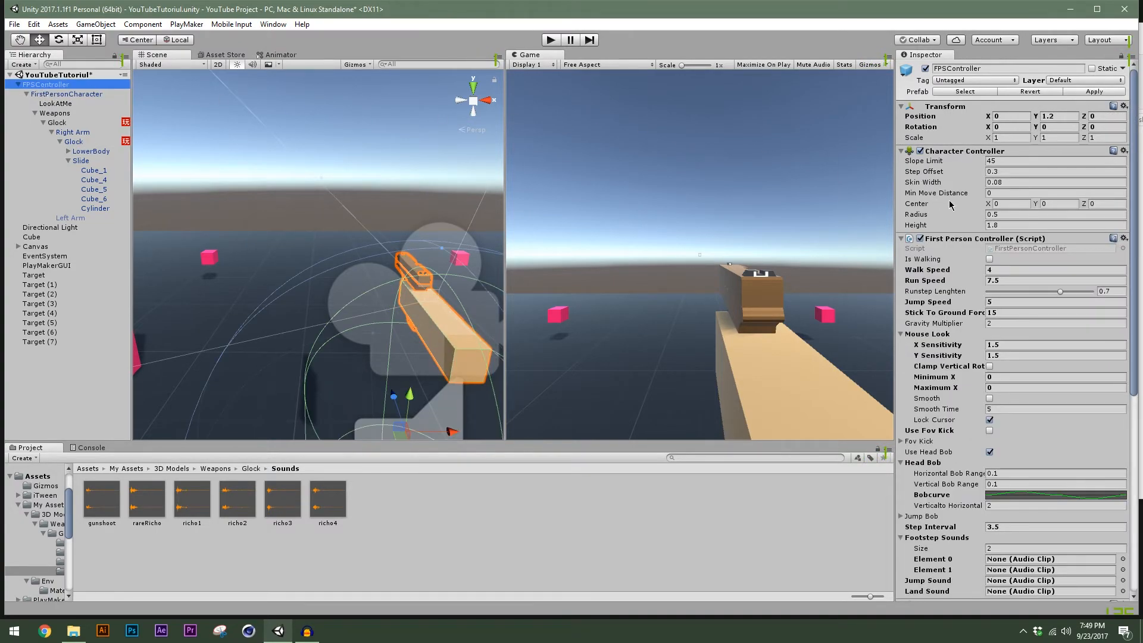
pyautogui.scroll(-5, 965, 277)
pyautogui.scroll(5, 965, 298)
pyautogui.rightClick(362, 213)
pyautogui.scroll(-4, 364, 226)
pyautogui.scroll(-3, 381, 316)
pyautogui.moveTo(363, 314); pyautogui.dragTo(346, 236, button='middle')
pyautogui.scroll(2, 316, 219)
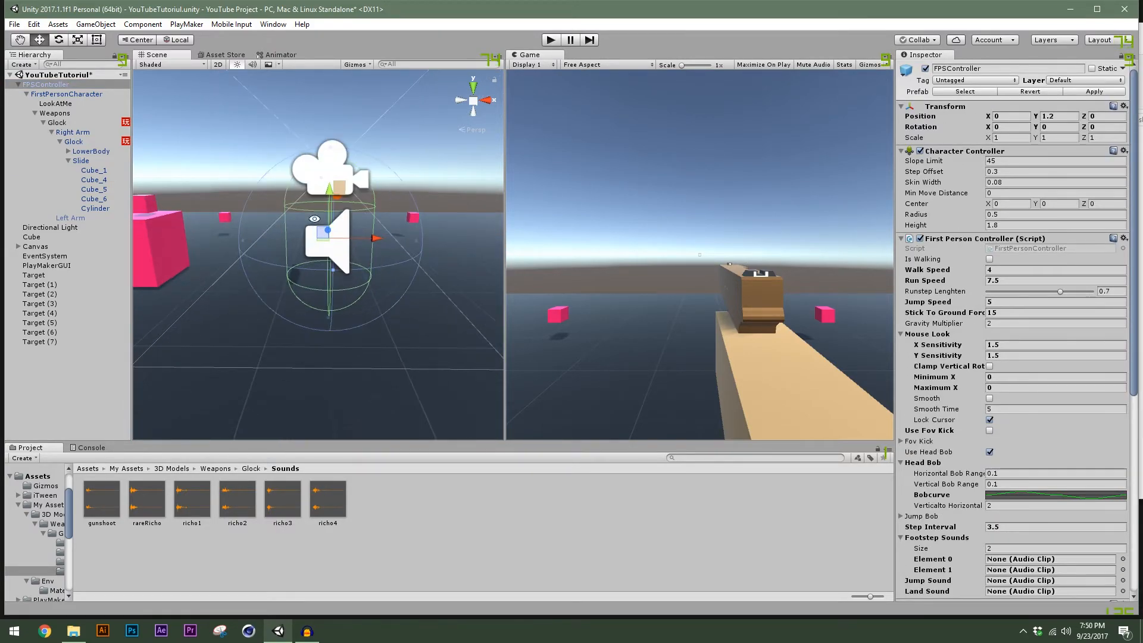
pyautogui.scroll(4, 315, 219)
pyautogui.keyDown('alt'); pyautogui.moveTo(309, 221); pyautogui.dragTo(461, 228); pyautogui.keyUp('alt')
pyautogui.moveTo(505, 229); pyautogui.dragTo(464, 228)
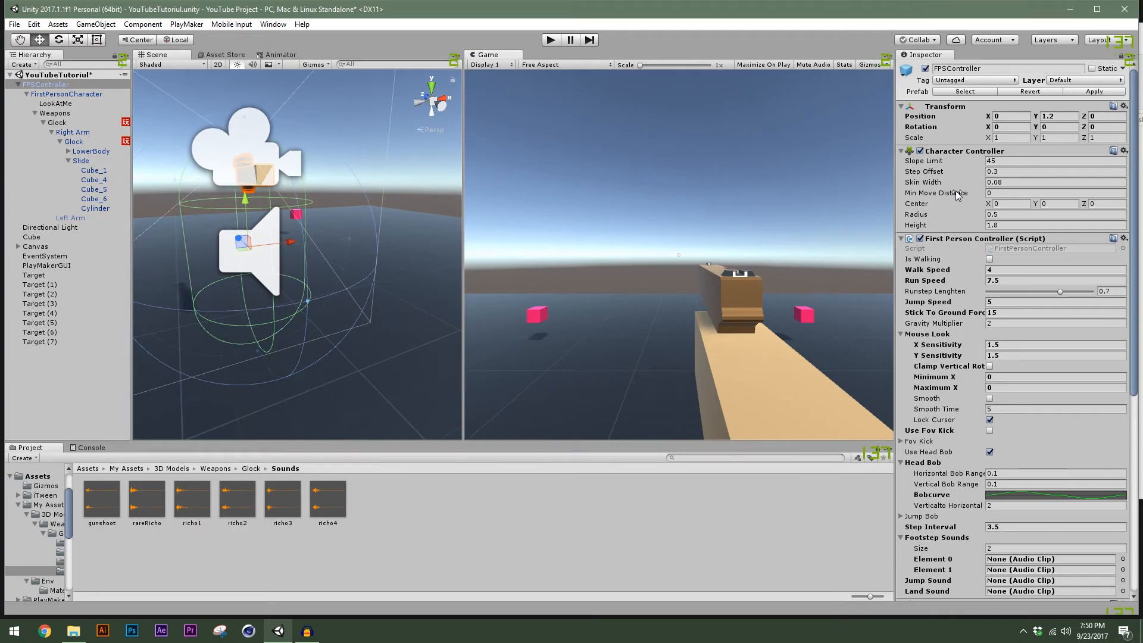
# Set the FPSController's layer to Ignore Raycast for this object only, leaving out its children.
pyautogui.click(62, 86)
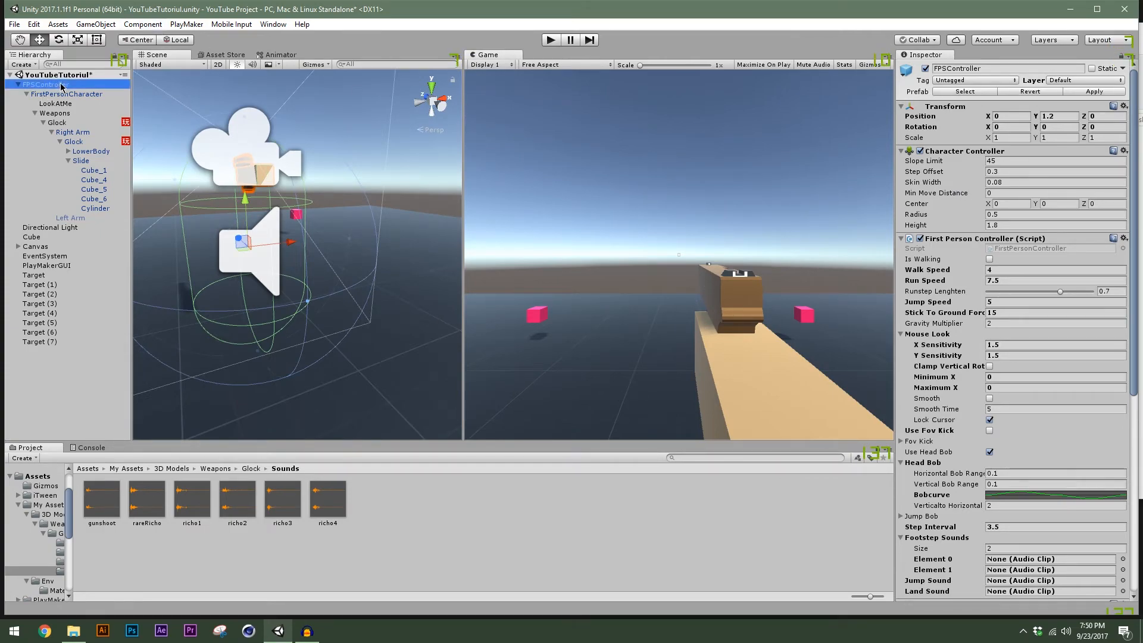
pyautogui.click(1083, 80)
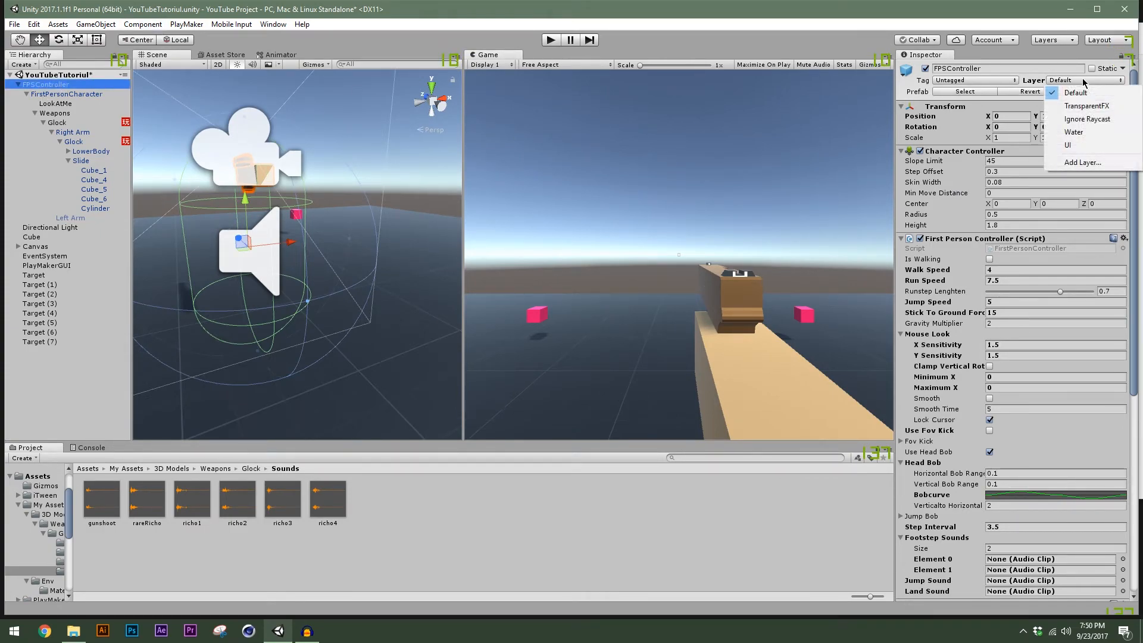
pyautogui.click(1086, 118)
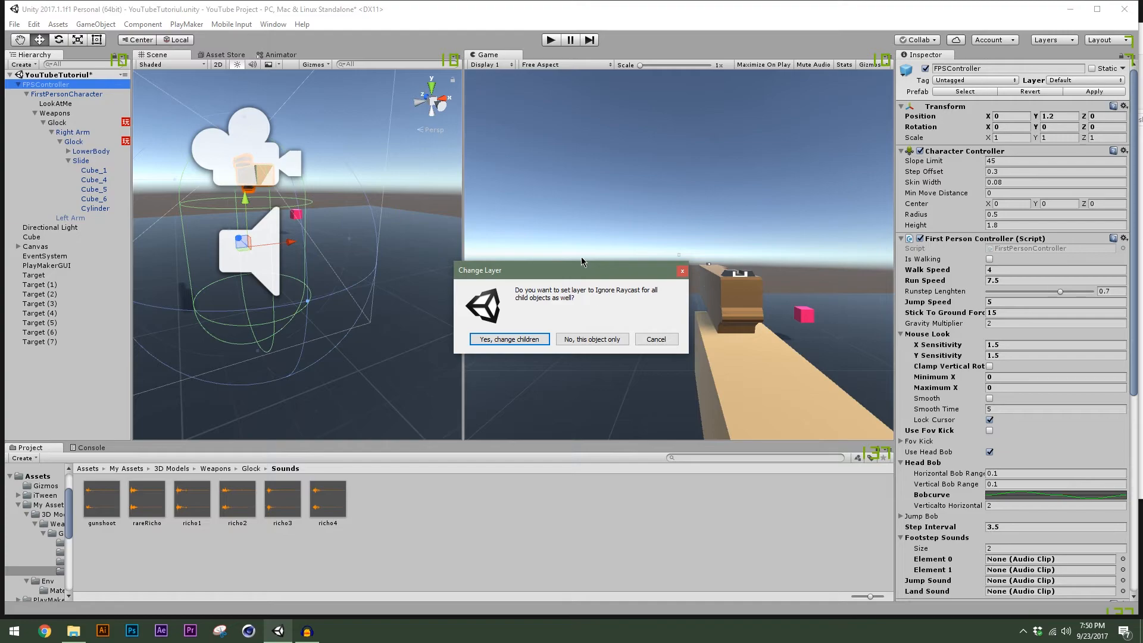
pyautogui.moveTo(581, 272); pyautogui.dragTo(593, 277)
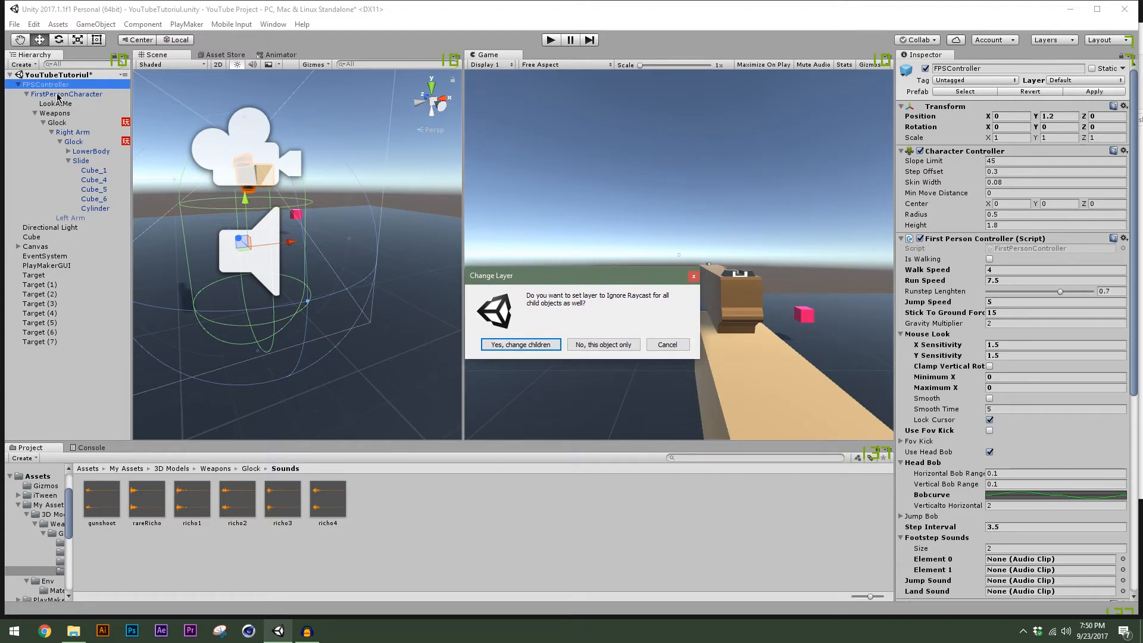
pyautogui.moveTo(552, 281); pyautogui.dragTo(656, 377)
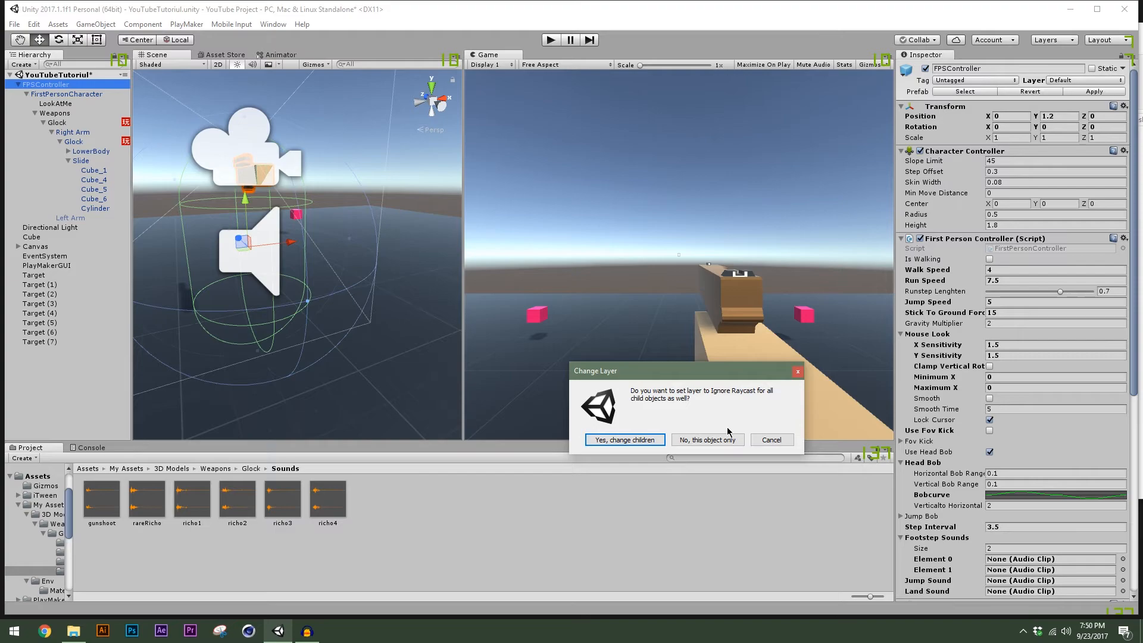
pyautogui.click(695, 441)
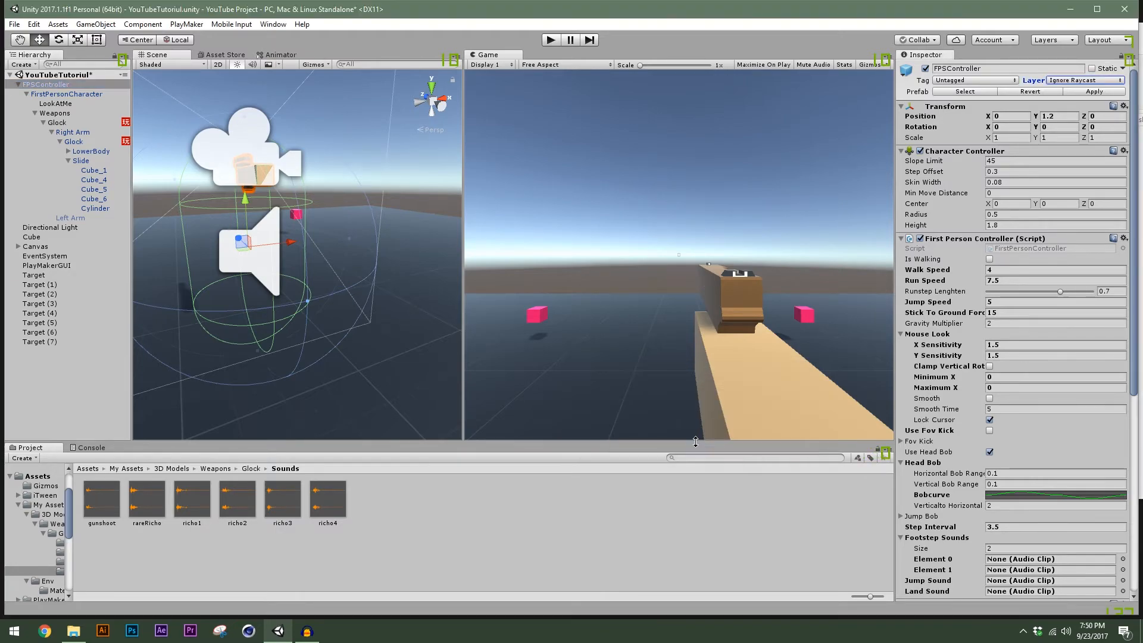
# Play-test the raycast by walking around and firing the Glock at the floor and a small pink cube.
pyautogui.click(549, 40)
pyautogui.press('w')
pyautogui.click(678, 255)
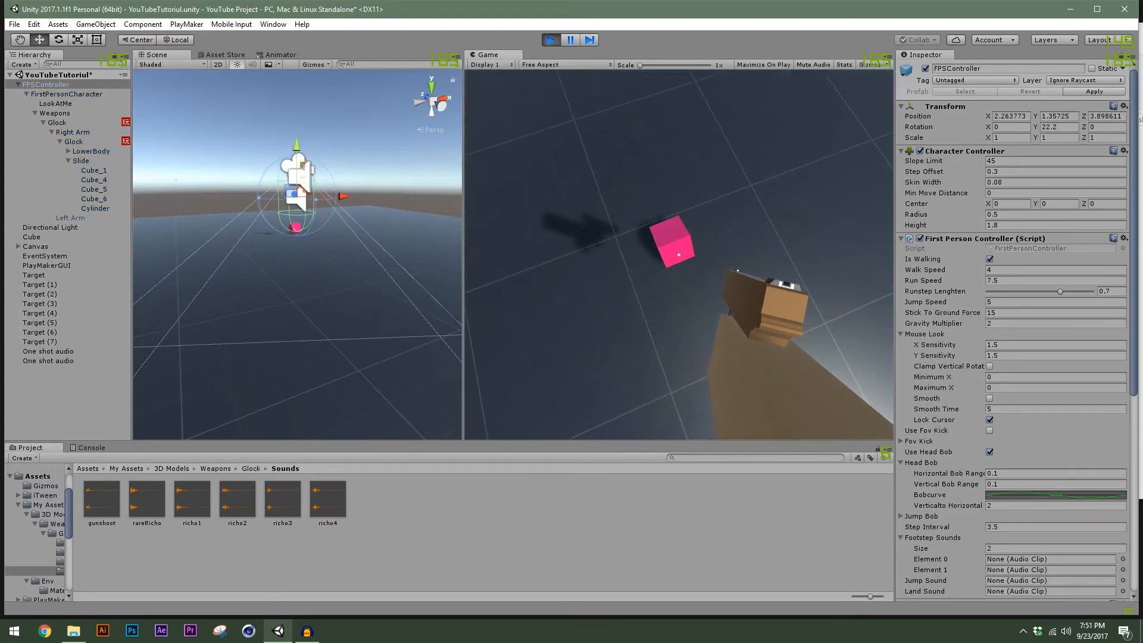
pyautogui.press('w')
pyautogui.click(679, 255)
pyautogui.click(679, 255)
pyautogui.press('w')
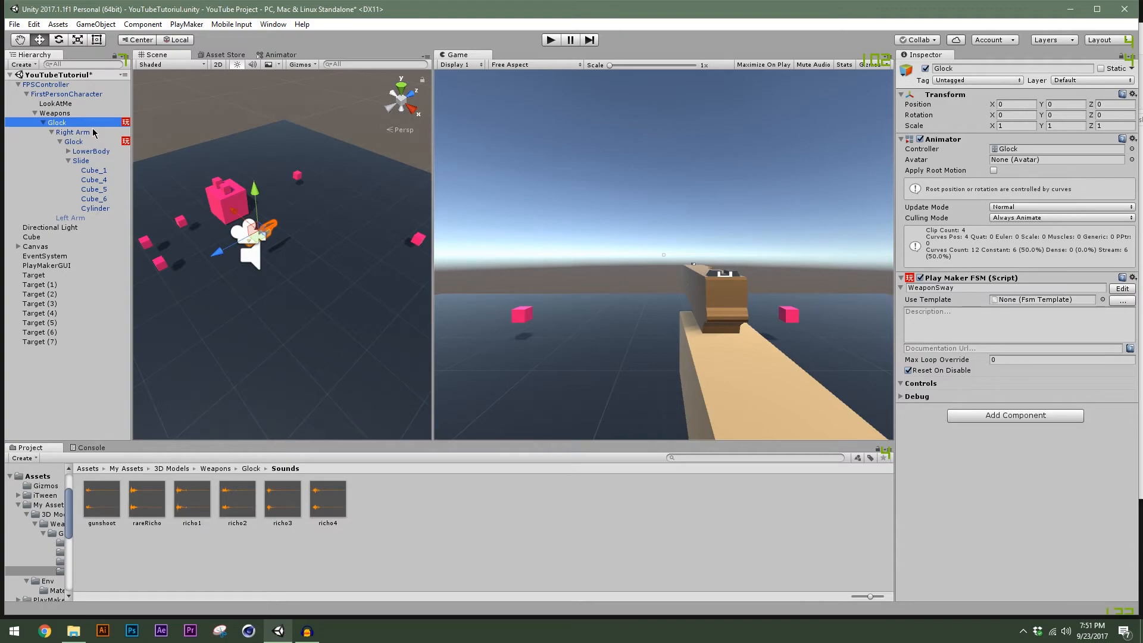
# Open the Shoot FSM of the Glock under Right Arm and rename State 1 to Add Force.
pyautogui.click(93, 143)
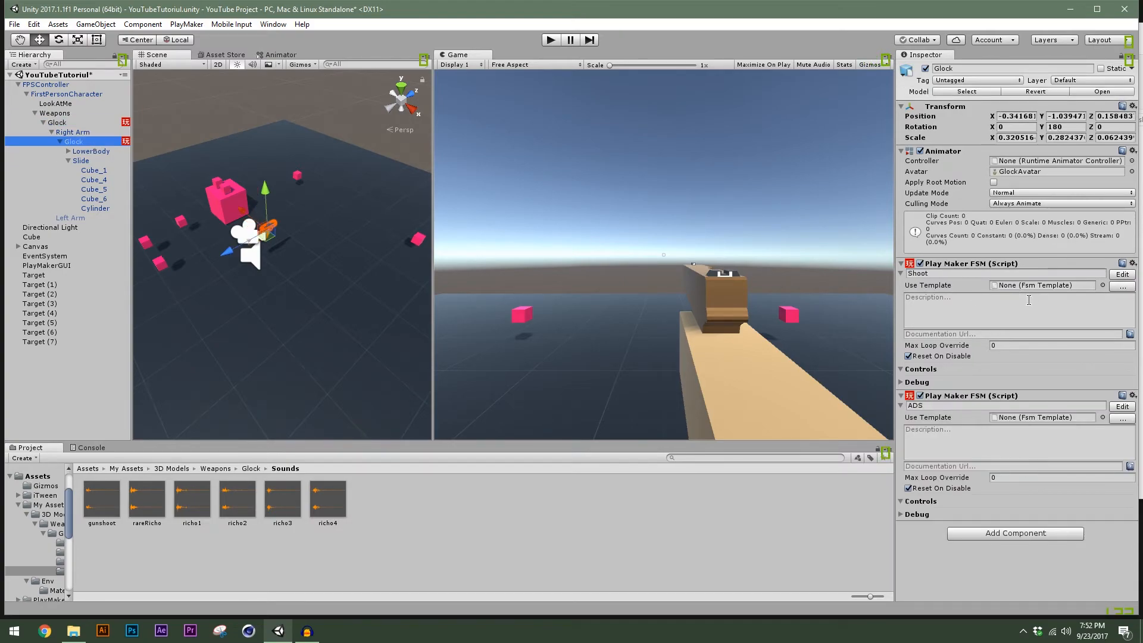
pyautogui.click(1119, 275)
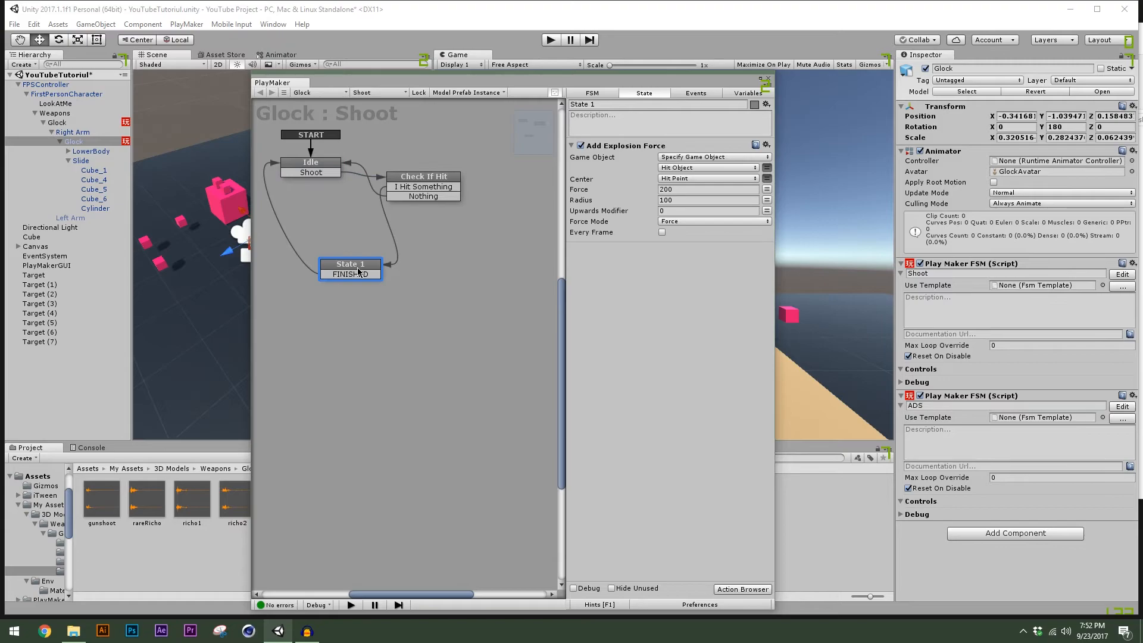
pyautogui.moveTo(570, 84); pyautogui.dragTo(689, 56)
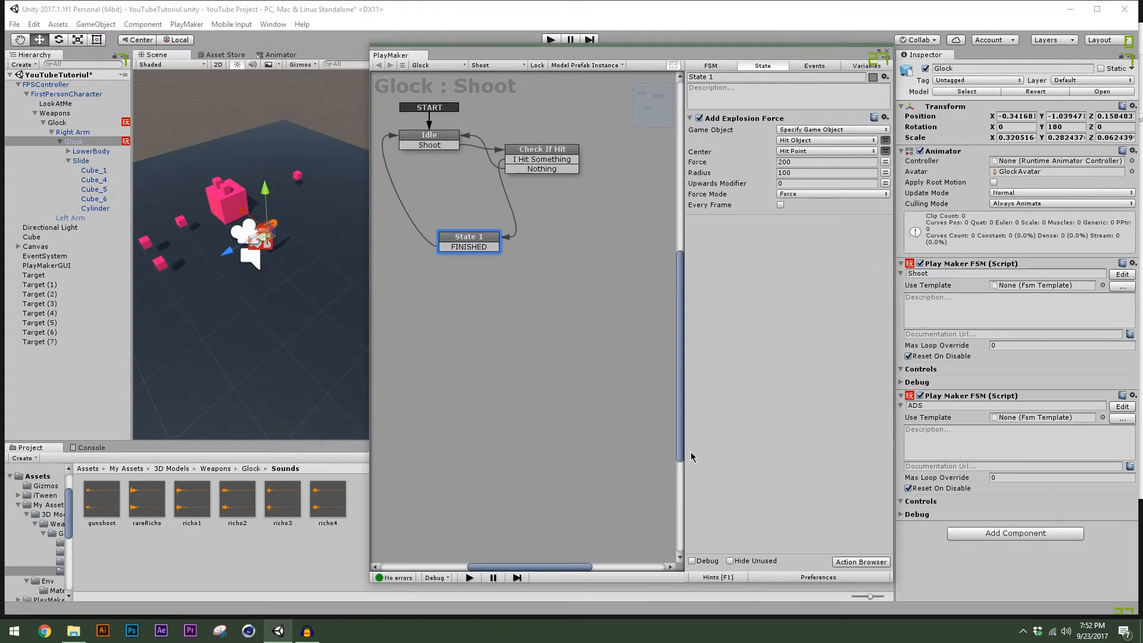
pyautogui.click(723, 76)
pyautogui.press('BackSpace')
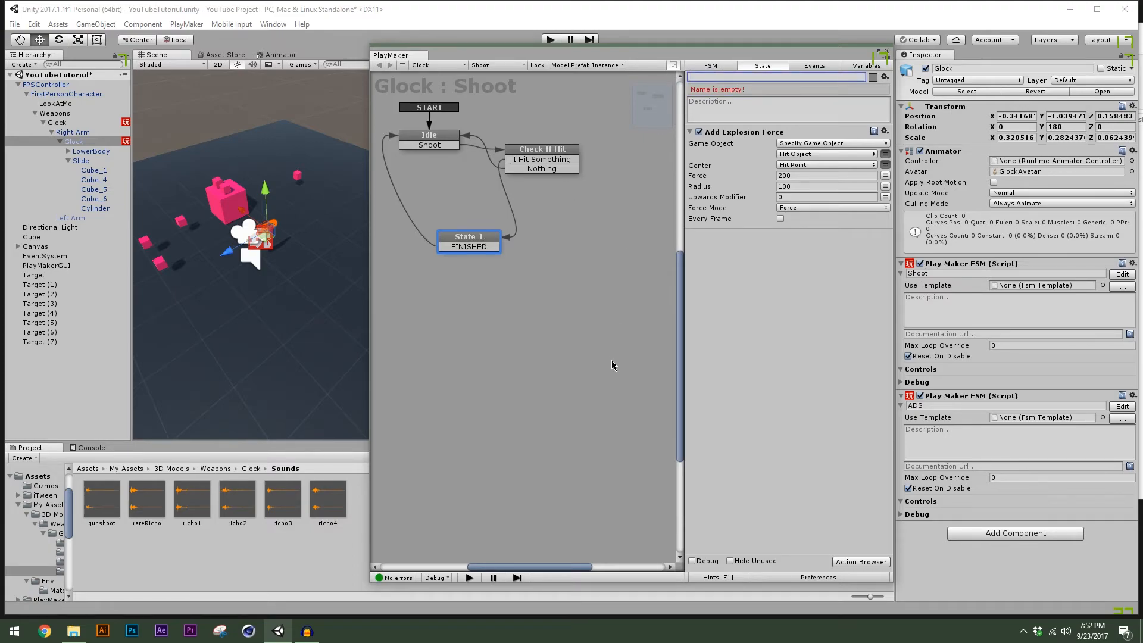
pyautogui.write('Add Forc')
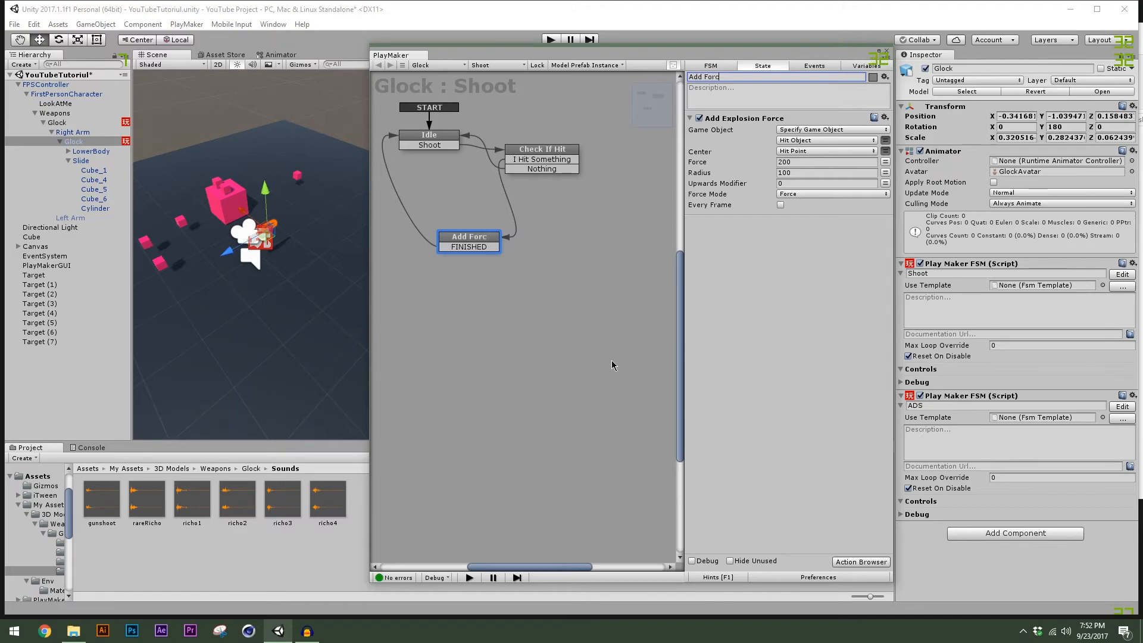
pyautogui.write('e')
pyautogui.press('Return')
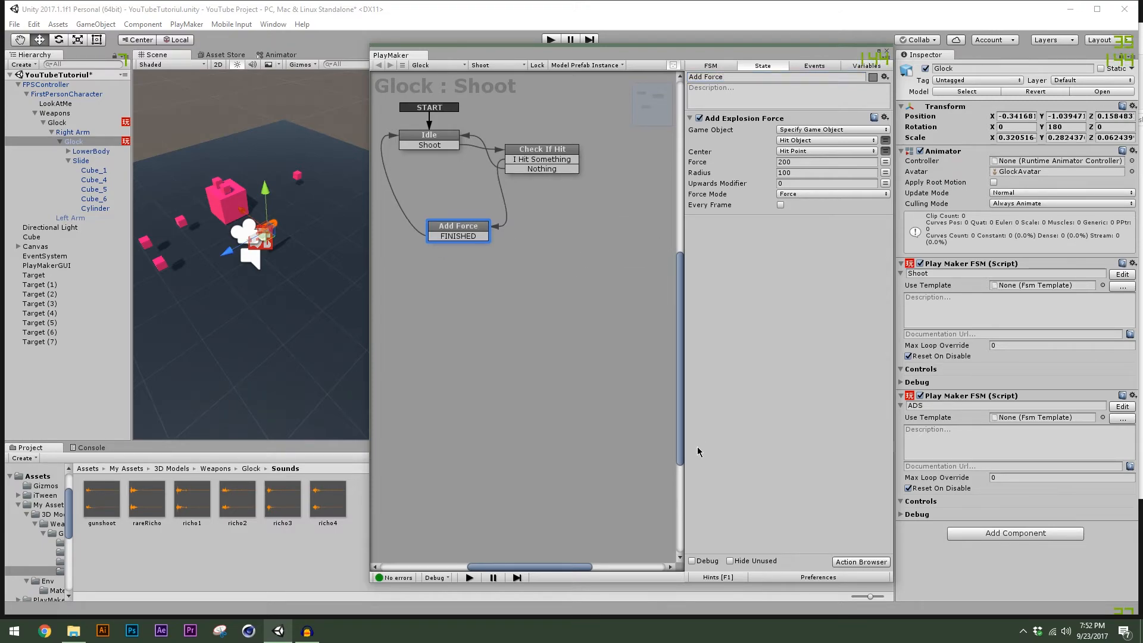
# Find the Play Random Sound action and add it to the Add Force state.
pyautogui.click(840, 563)
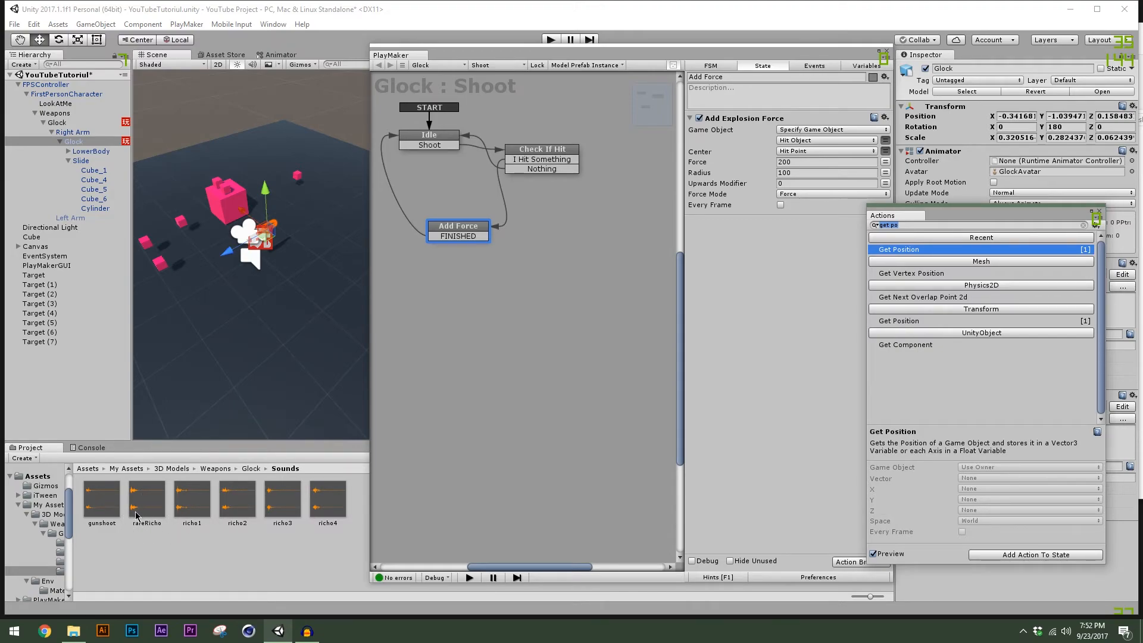
pyautogui.write('rando')
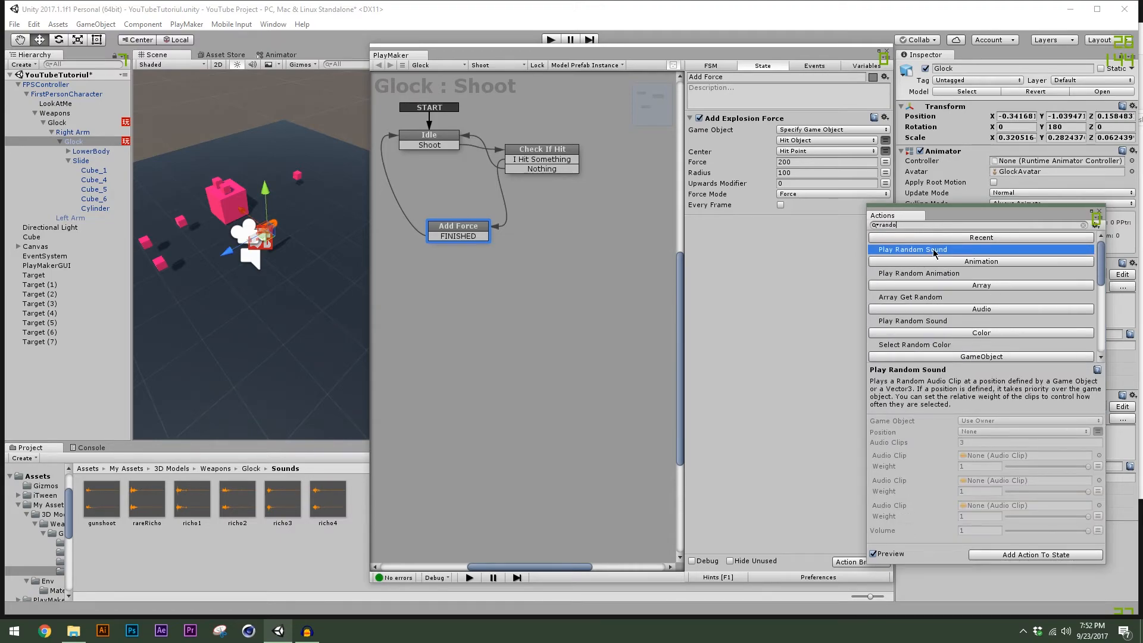
pyautogui.doubleClick(934, 250)
pyautogui.click(1100, 213)
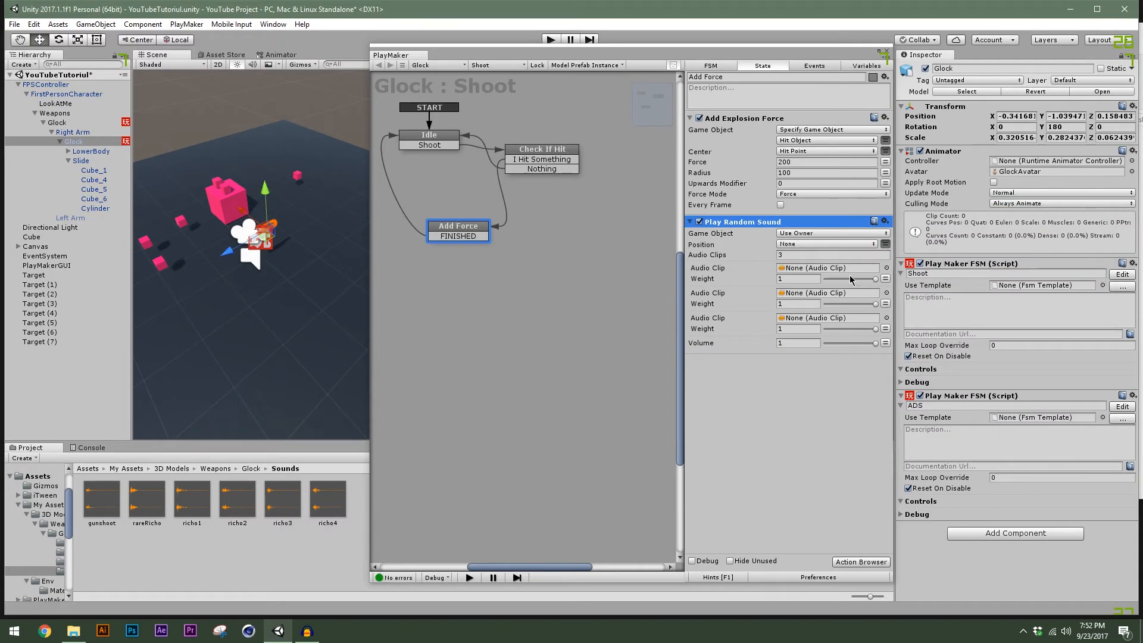
# Set Play Random Sound to 5 audio clips and give the fourth and fifth clips a weight of 1.
pyautogui.click(798, 255)
pyautogui.write('5')
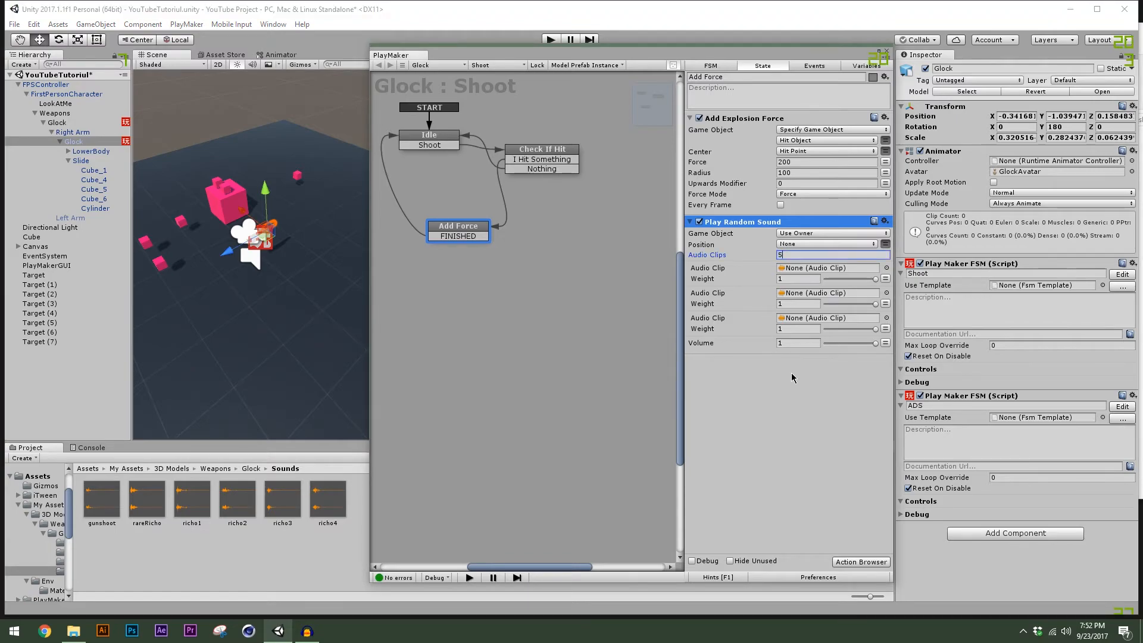
pyautogui.click(788, 429)
pyautogui.moveTo(691, 61); pyautogui.dragTo(744, 44)
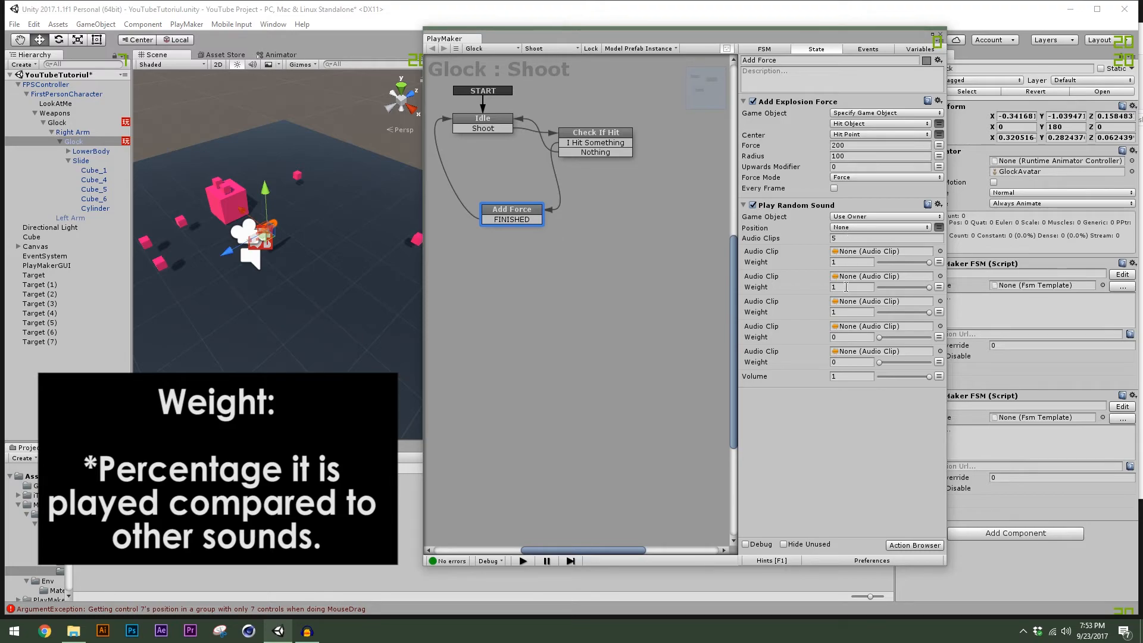
pyautogui.click(841, 337)
pyautogui.write('1')
pyautogui.click(839, 361)
pyautogui.write('1')
pyautogui.click(853, 426)
# Assign rareRicho, richo1, richo2, richo3 and richo4 to the five audio clip slots of Play Random Sound, in that order.
pyautogui.moveTo(717, 40); pyautogui.dragTo(725, 41)
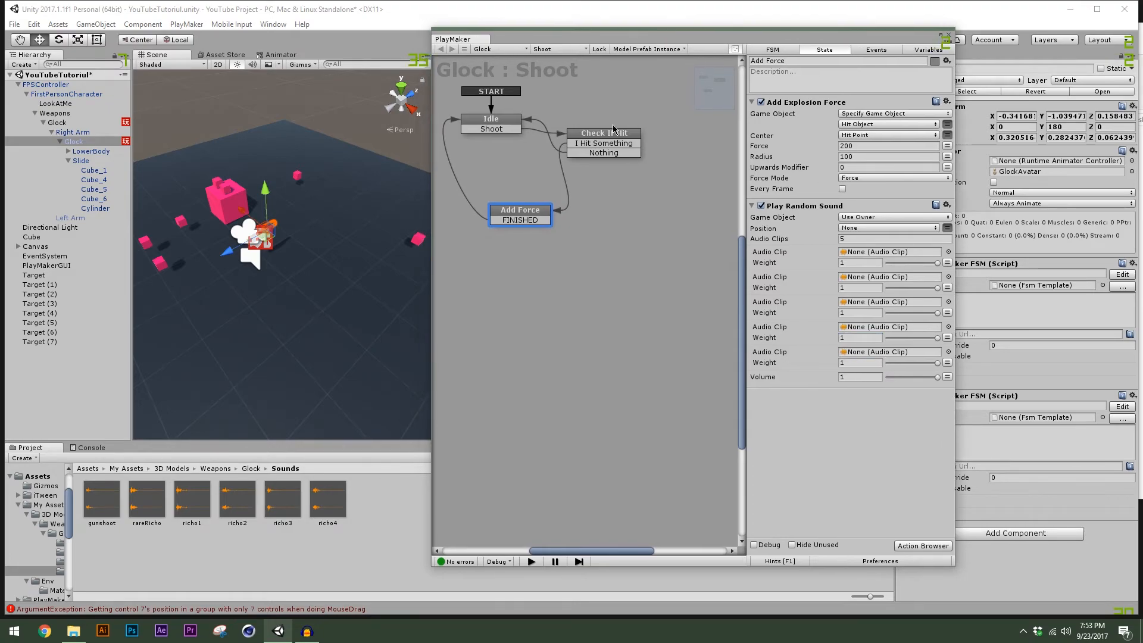
pyautogui.moveTo(161, 498); pyautogui.dragTo(857, 253)
pyautogui.moveTo(547, 353); pyautogui.dragTo(863, 278)
pyautogui.moveTo(237, 500); pyautogui.dragTo(870, 305)
pyautogui.moveTo(282, 500); pyautogui.dragTo(863, 327)
pyautogui.click(348, 503)
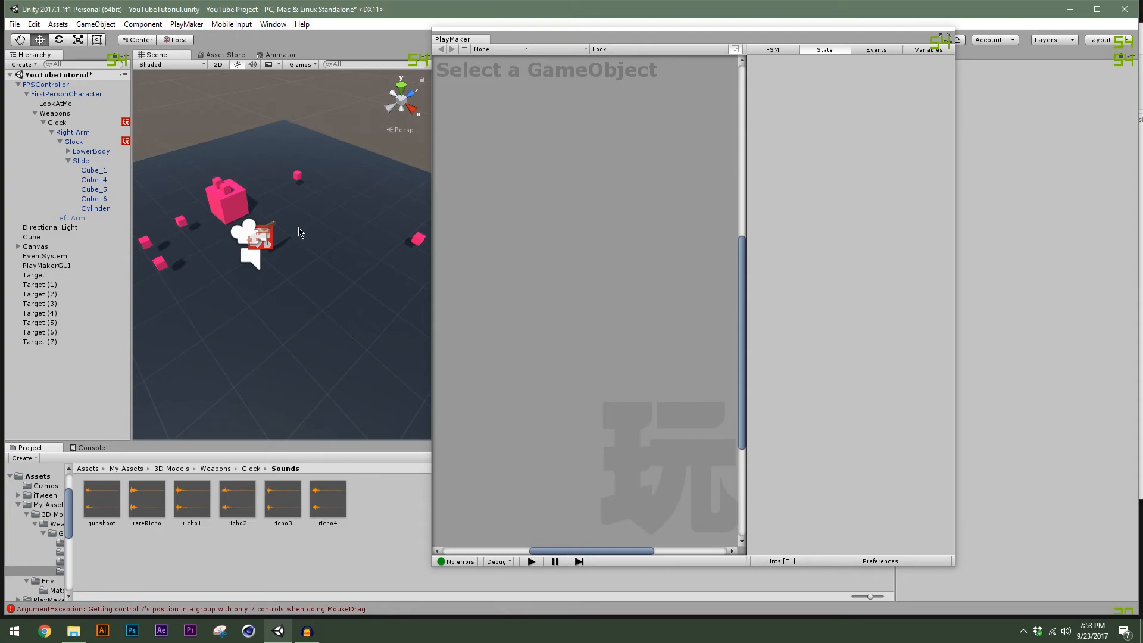
pyautogui.click(74, 142)
pyautogui.moveTo(324, 499); pyautogui.dragTo(881, 352)
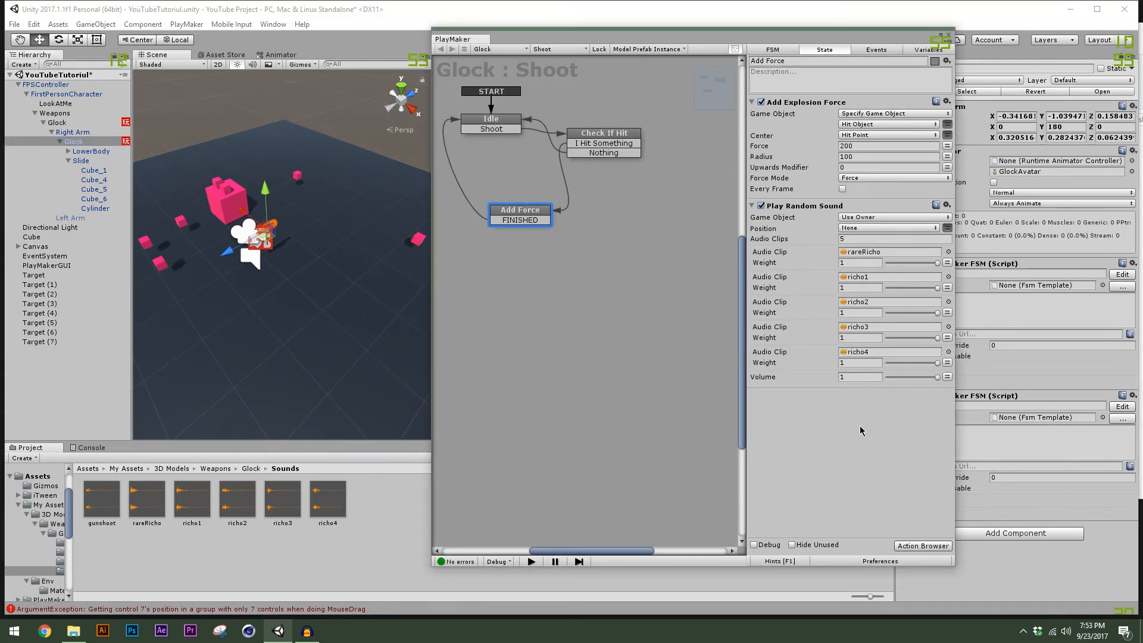
# Try a weight of 0.2 for the rareRicho clip, settle on 0.5, and close the PlayMaker editor.
pyautogui.click(850, 263)
pyautogui.click(845, 337)
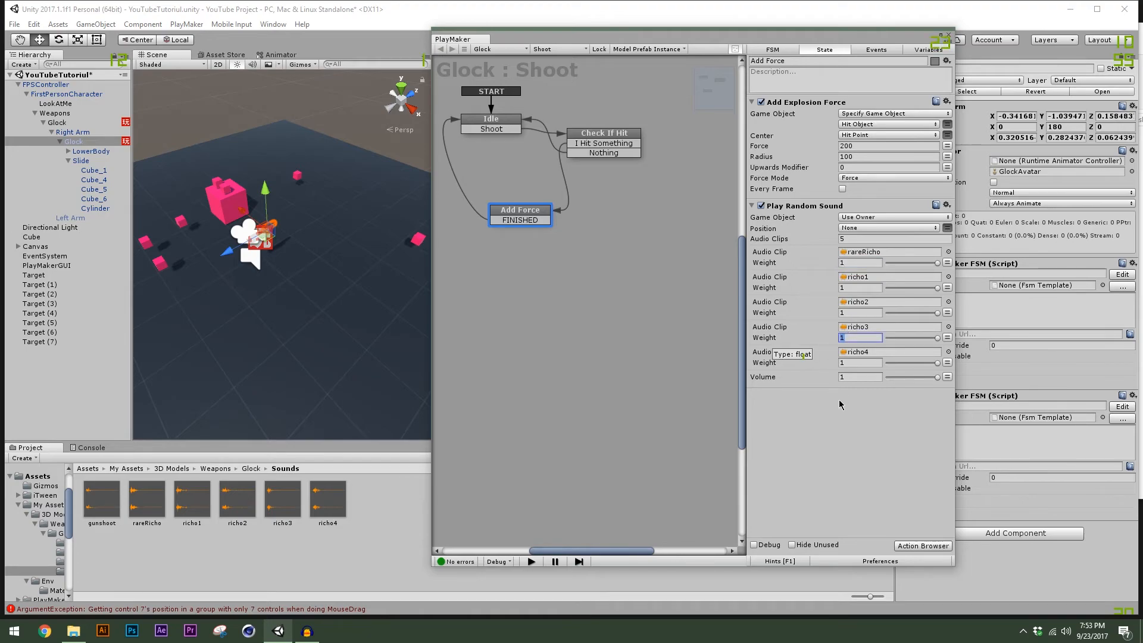
pyautogui.click(846, 261)
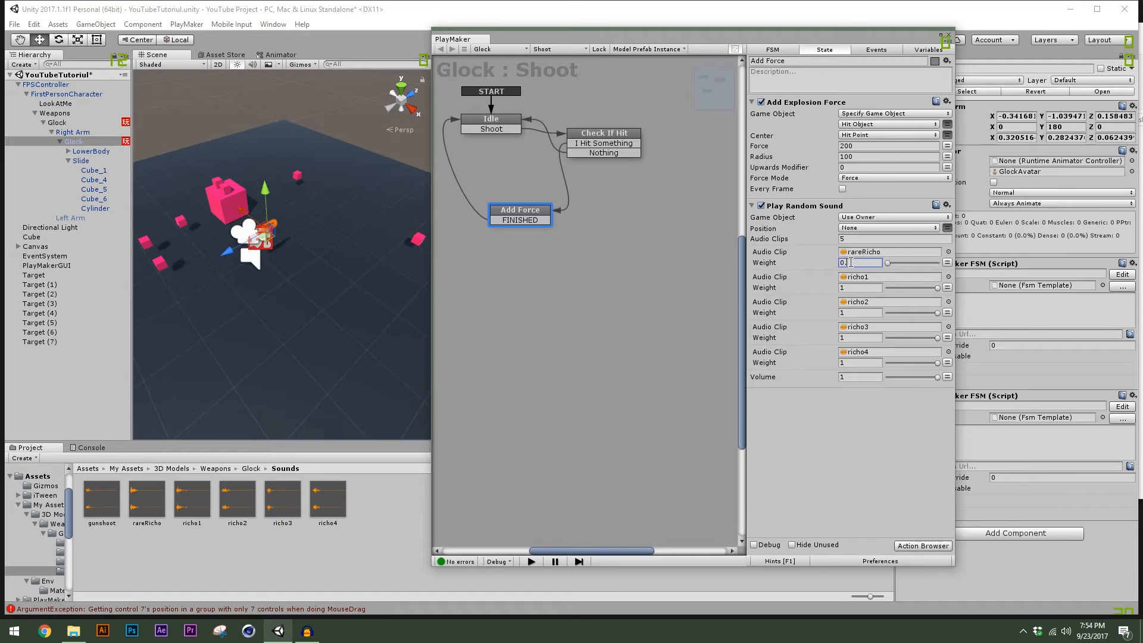
pyautogui.write('2')
pyautogui.click(834, 415)
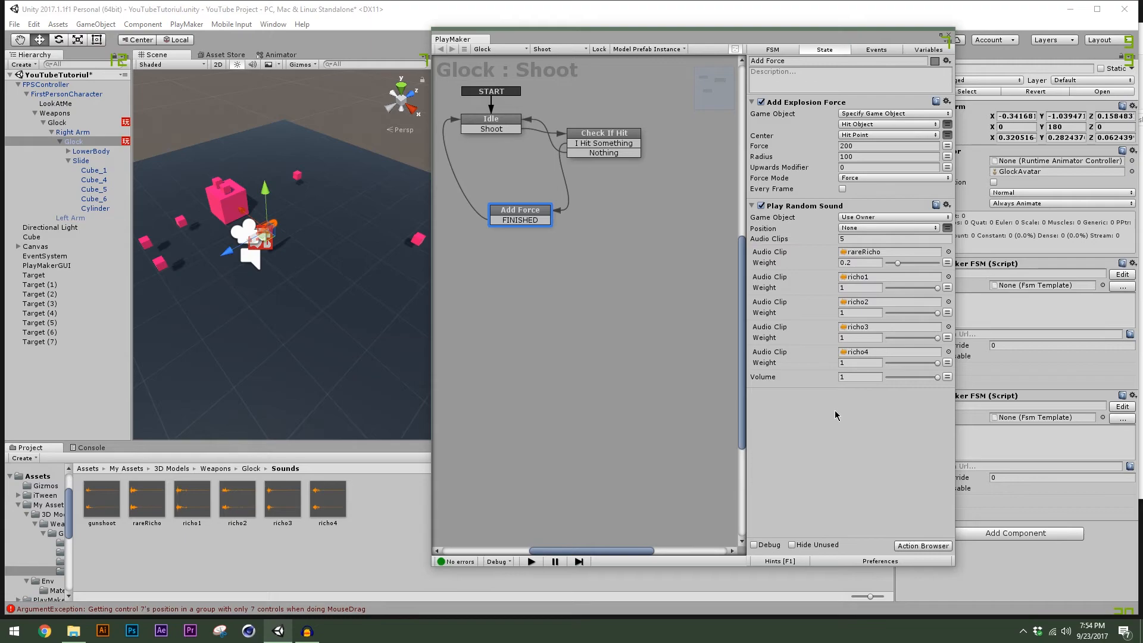
pyautogui.click(853, 262)
pyautogui.click(849, 265)
pyautogui.click(948, 35)
# Play-test the random ricochet sounds by moving around and firing repeatedly at the floor and surroundings, and leave play mode.
pyautogui.click(551, 40)
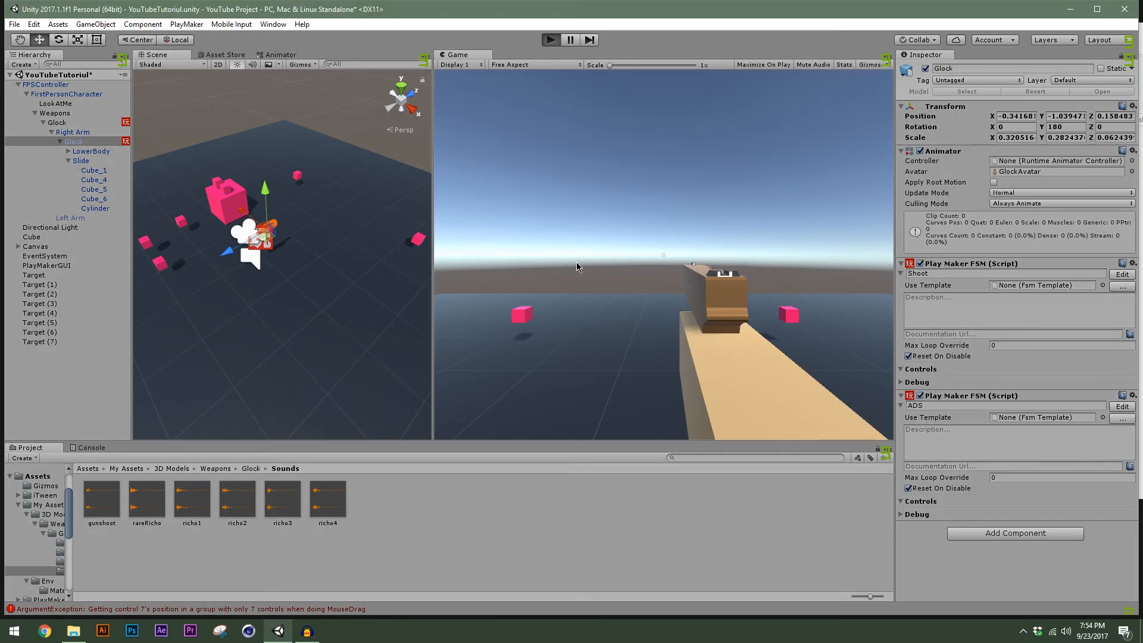
pyautogui.click(663, 387)
pyautogui.click(663, 255)
pyautogui.click(663, 255)
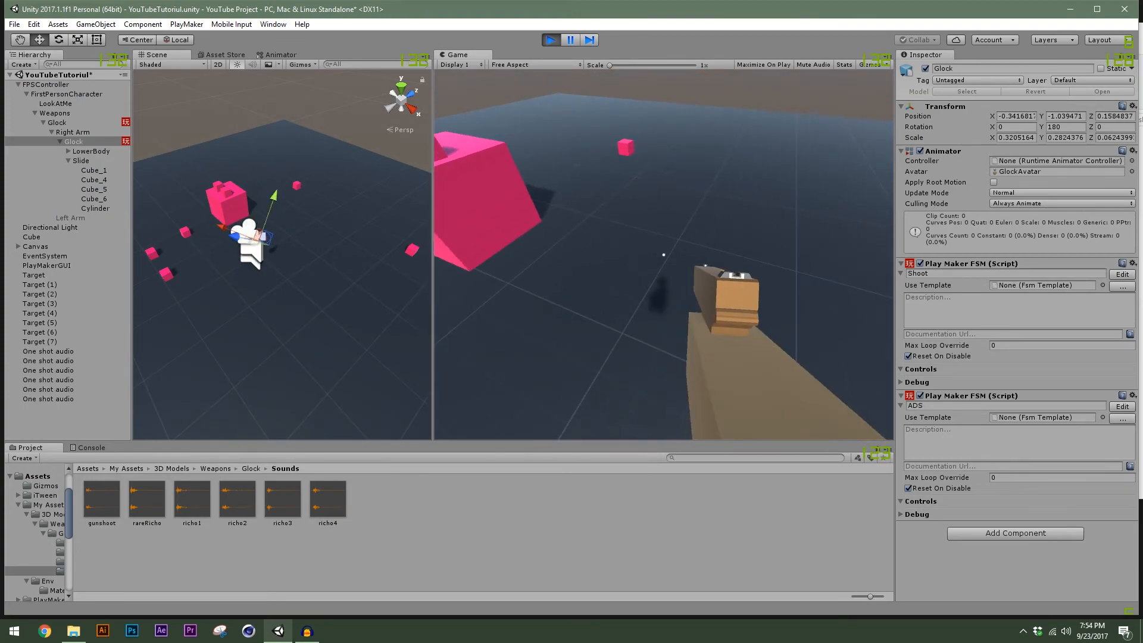
pyautogui.click(664, 255)
pyautogui.click(664, 255)
pyautogui.press('d')
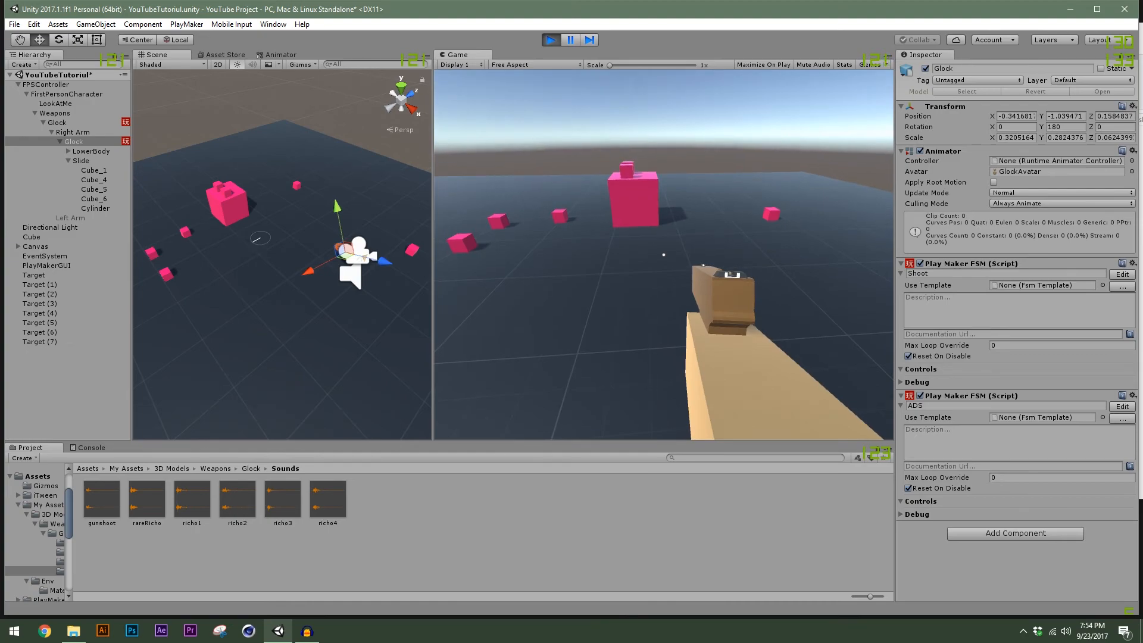
pyautogui.press('w')
pyautogui.press('s')
pyautogui.click(664, 254)
pyautogui.click(664, 255)
pyautogui.press('a')
pyautogui.click(664, 255)
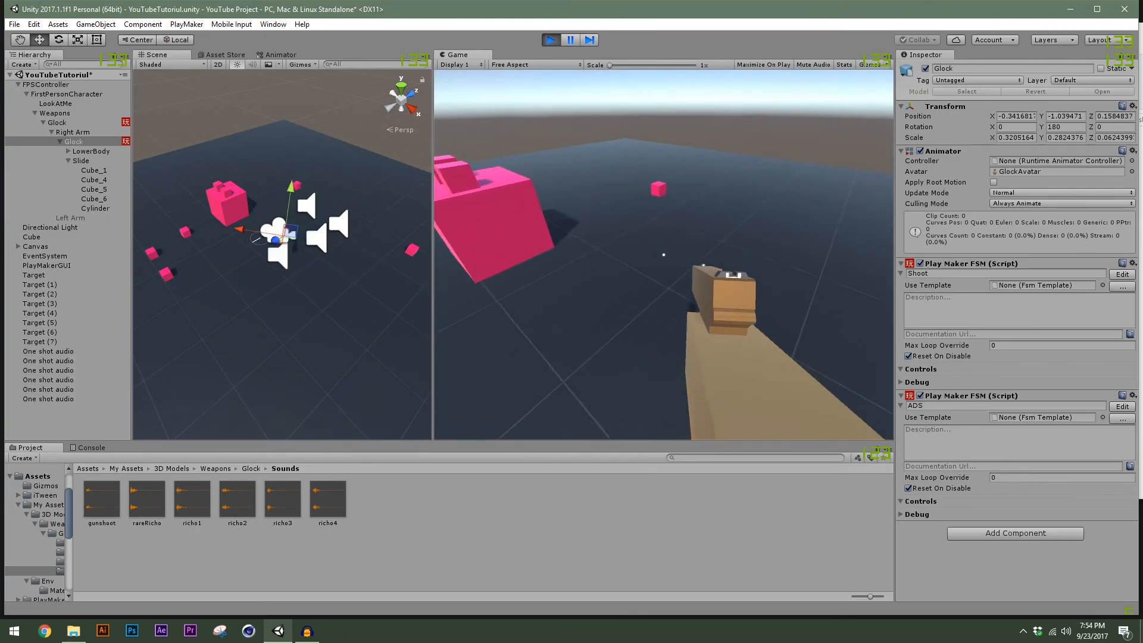
pyautogui.press('s')
pyautogui.click(664, 255)
pyautogui.click(663, 254)
pyautogui.press('w')
pyautogui.press('d')
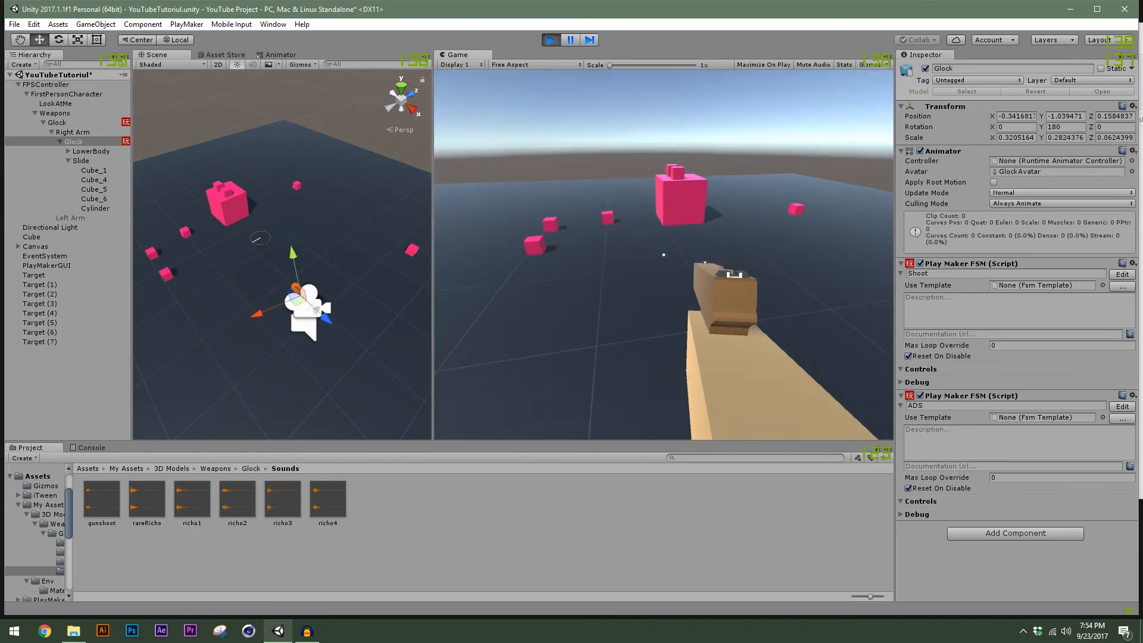
pyautogui.press('s')
pyautogui.click(664, 255)
pyautogui.click(664, 255)
pyautogui.press('a')
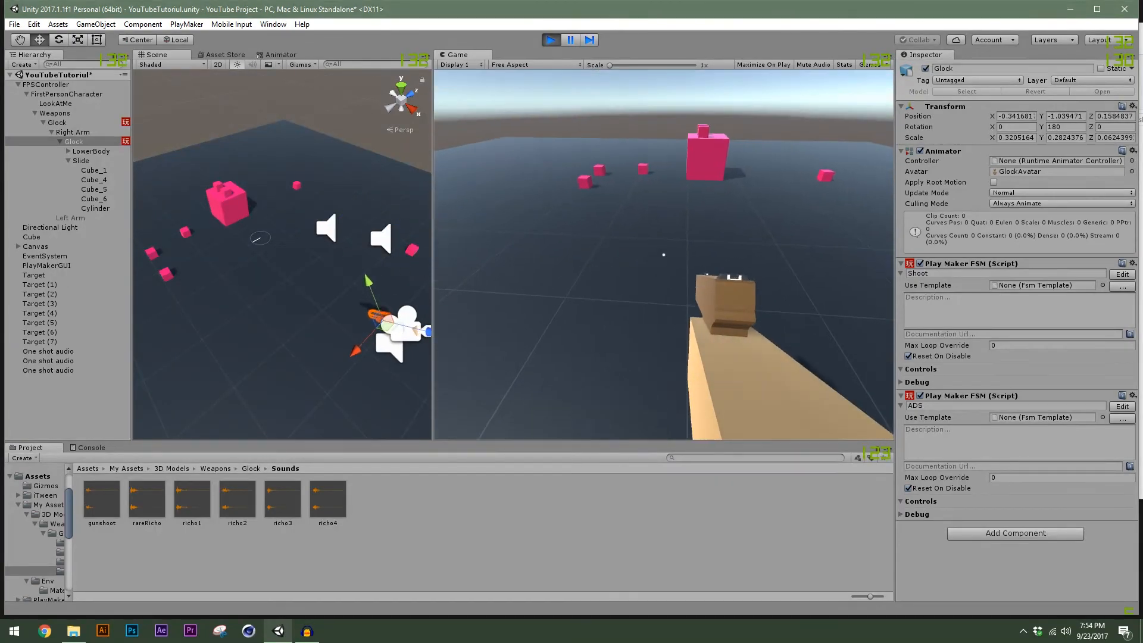
pyautogui.press('s')
pyautogui.press('w')
pyautogui.click(664, 255)
pyautogui.click(663, 254)
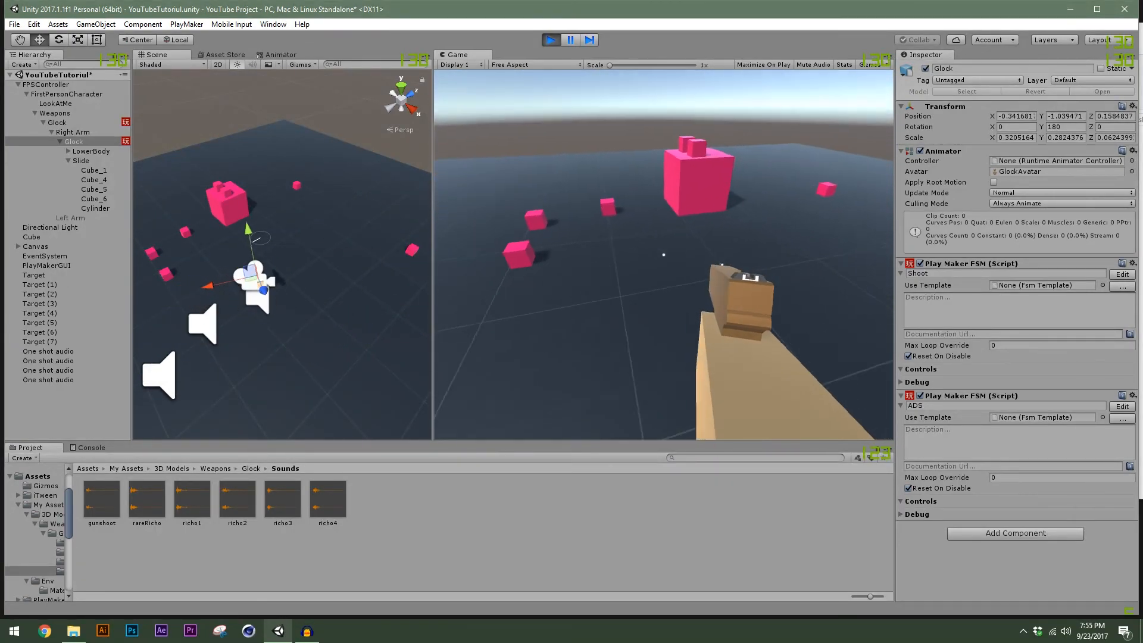
pyautogui.press('d')
pyautogui.press('s')
pyautogui.press('Escape')
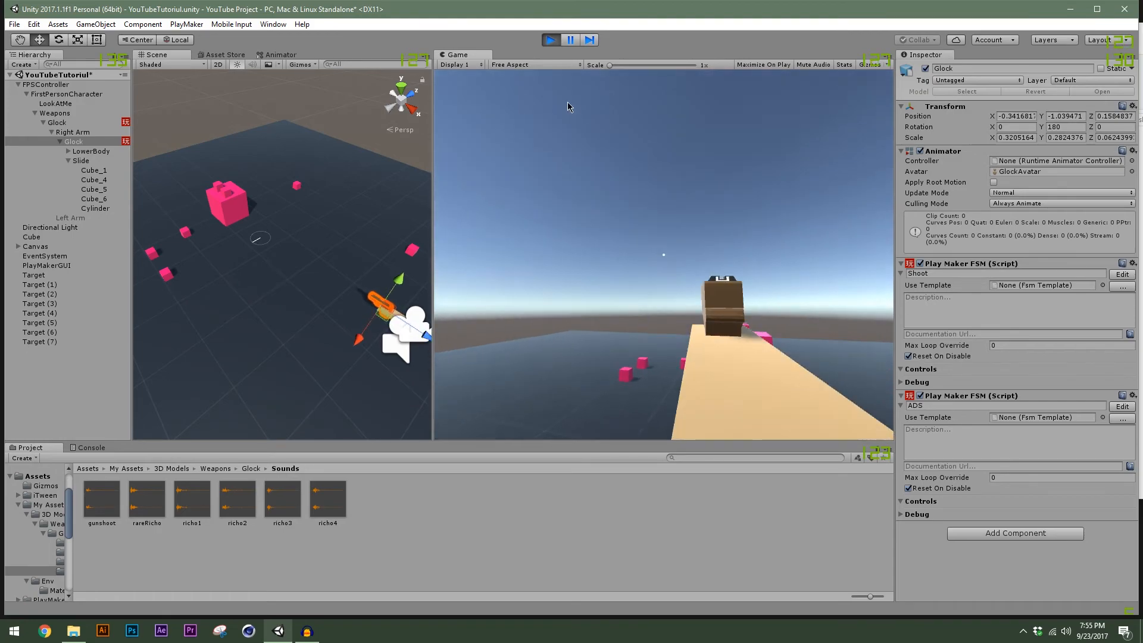
pyautogui.click(550, 39)
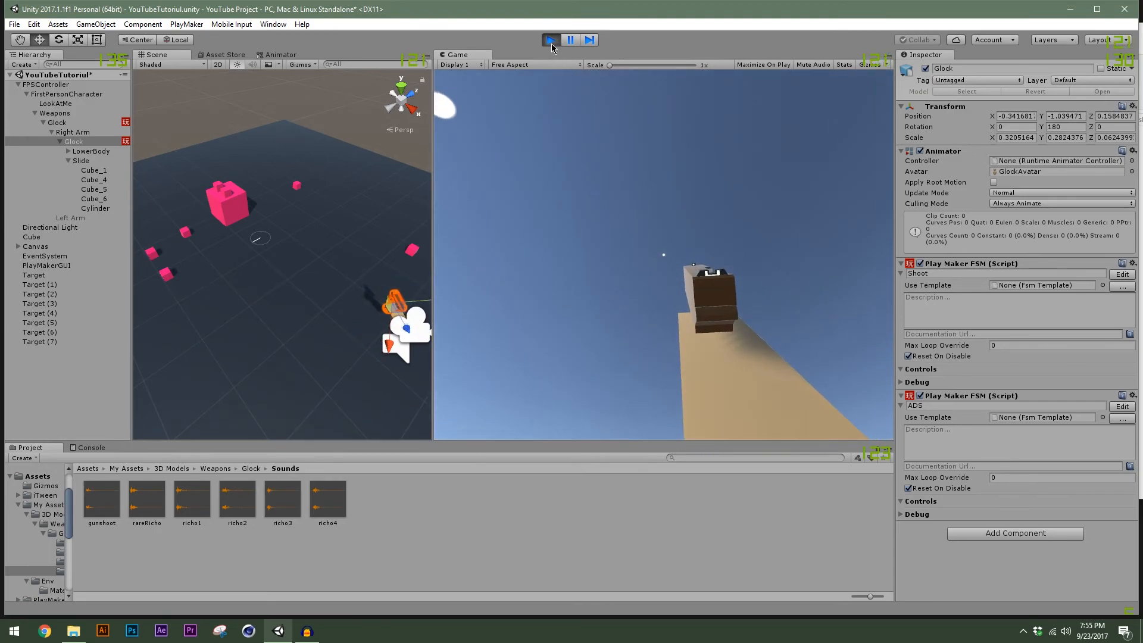
# Set the Position of Play Random Sound in the Glock's Shoot FSM to Hit Point, and close the PlayMaker editor.
pyautogui.click(73, 143)
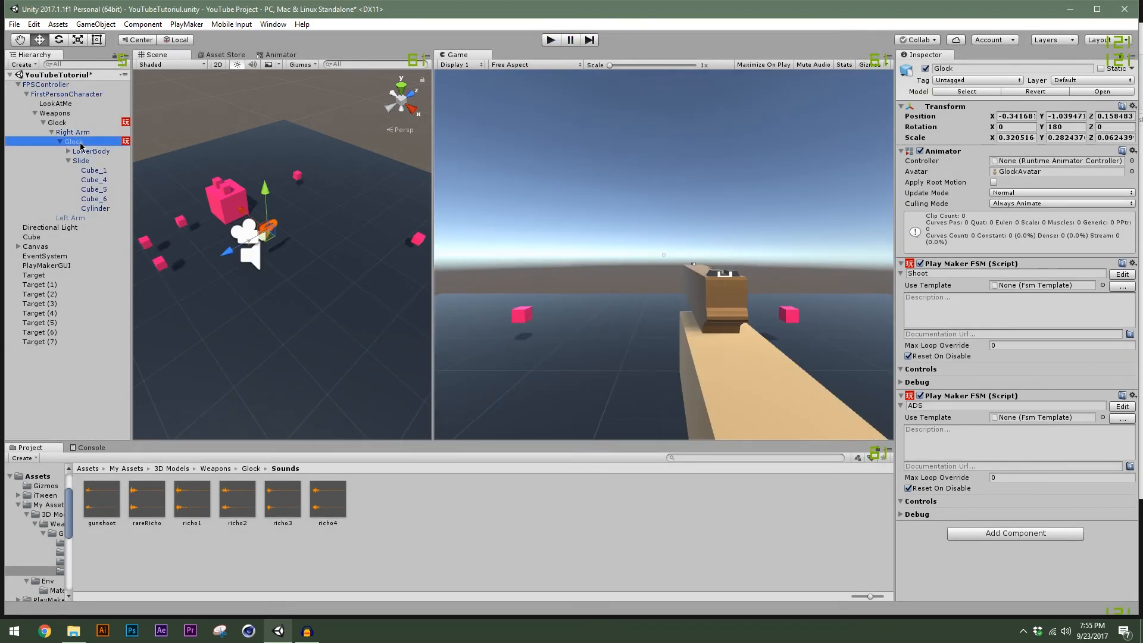
pyautogui.click(1122, 275)
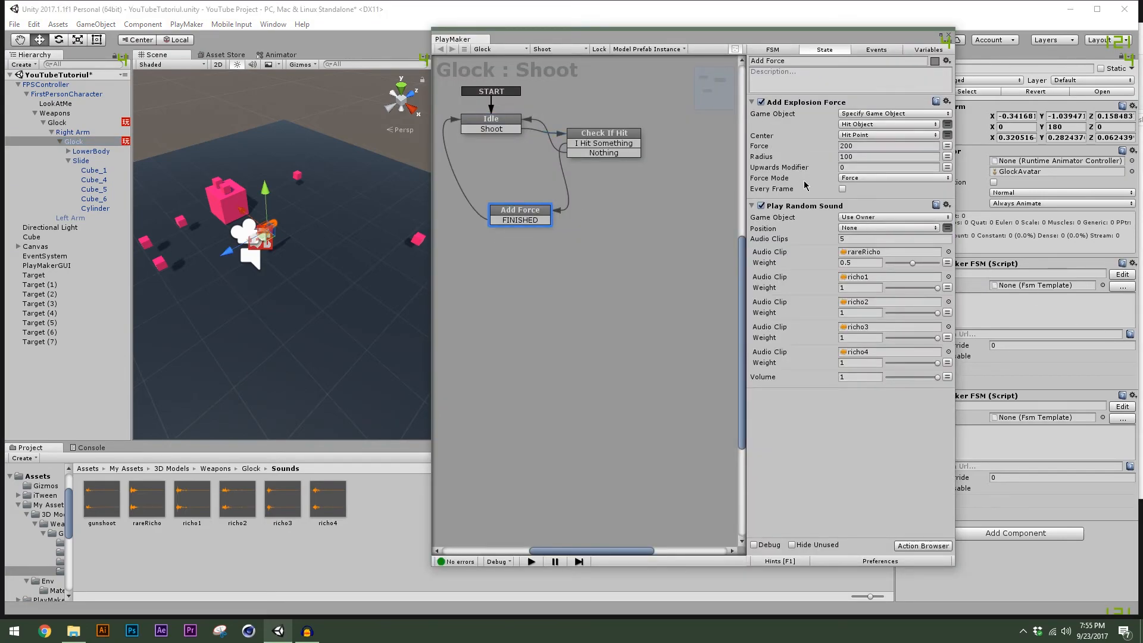
pyautogui.click(849, 229)
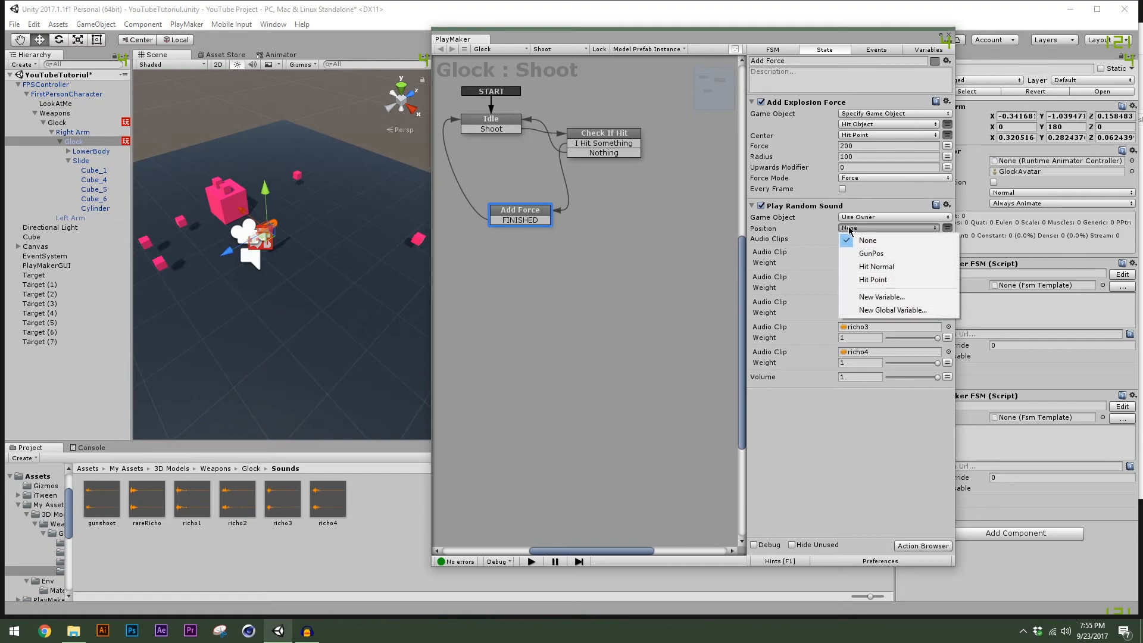
pyautogui.click(885, 281)
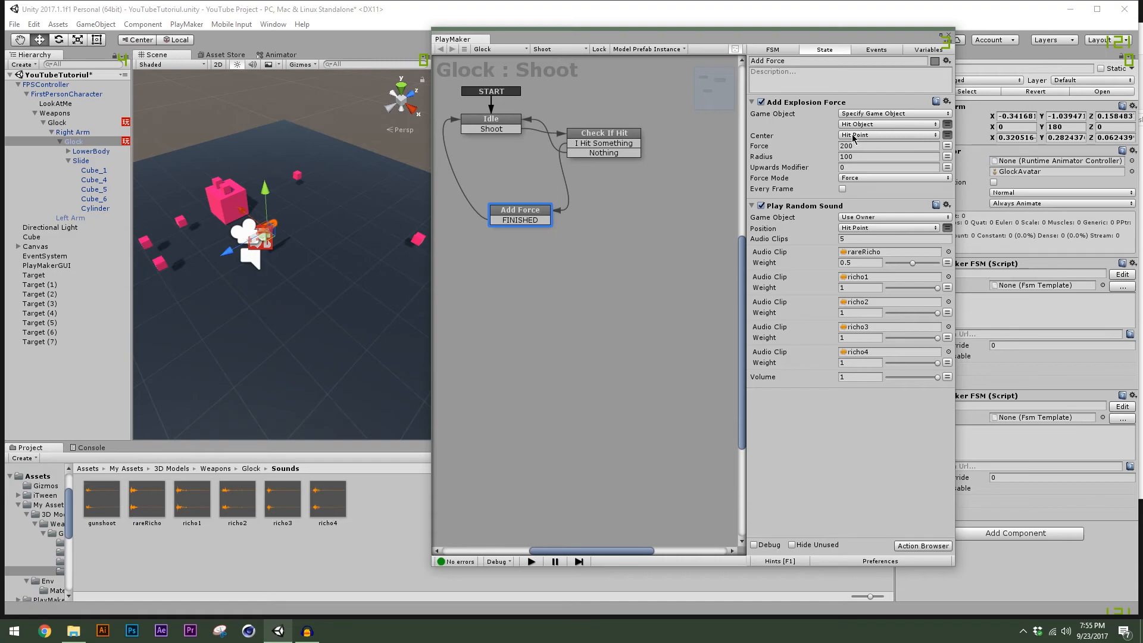
pyautogui.moveTo(875, 50); pyautogui.dragTo(848, 43)
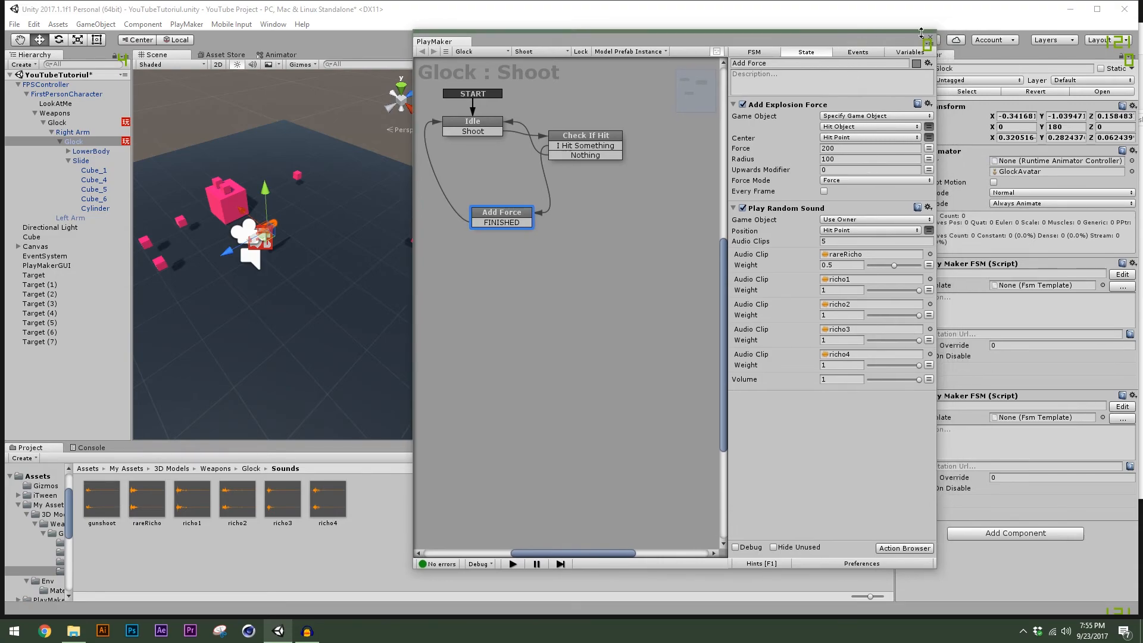
pyautogui.click(930, 35)
# Play-test the ricochet sounds at the hit point by moving around and firing at the cubes and floor, and leave play mode.
pyautogui.click(549, 39)
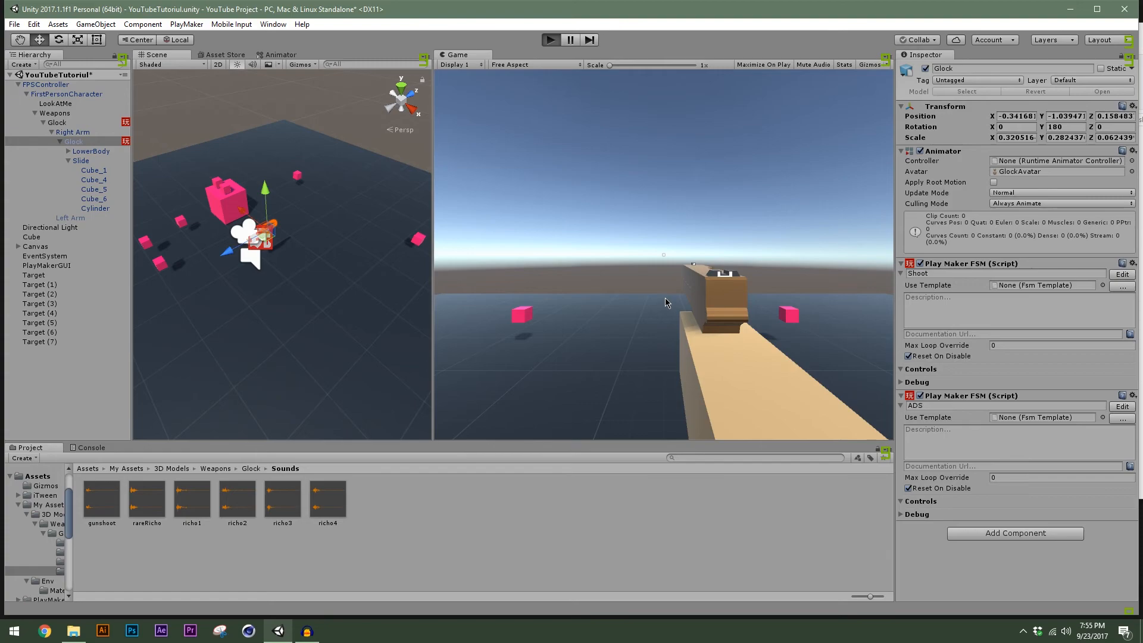
pyautogui.press('s')
pyautogui.click(663, 255)
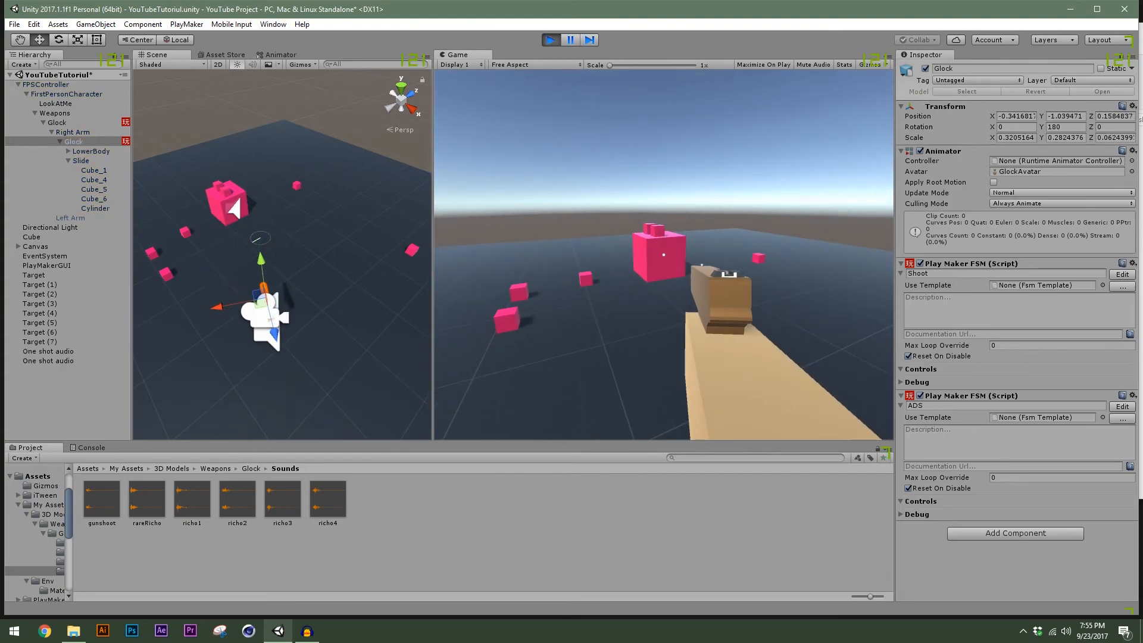
pyautogui.press('a')
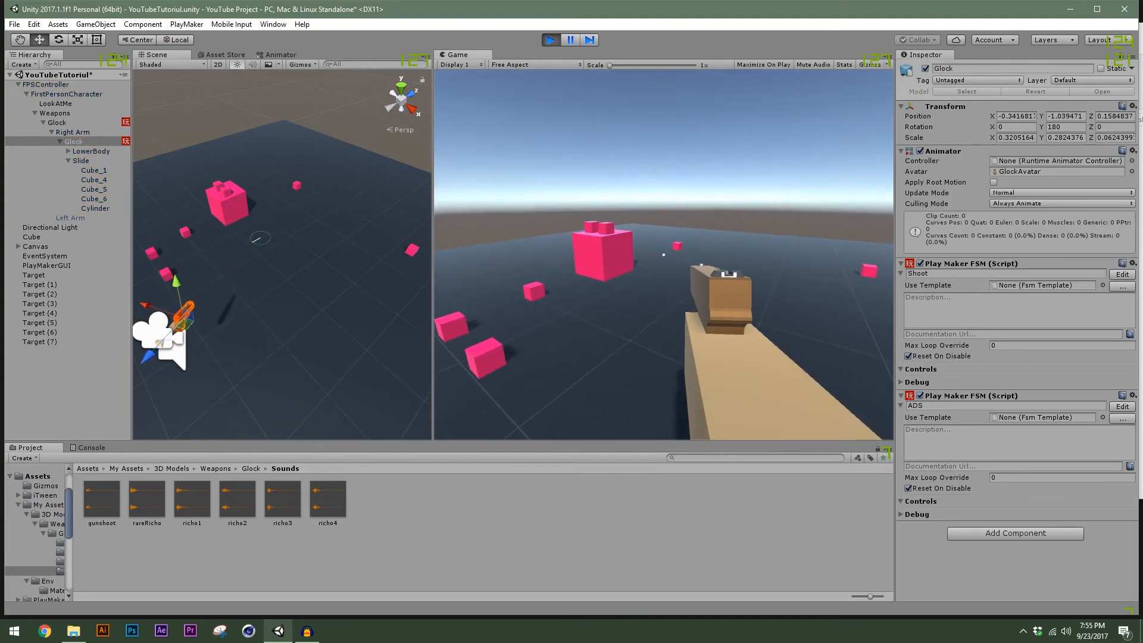
pyautogui.click(664, 255)
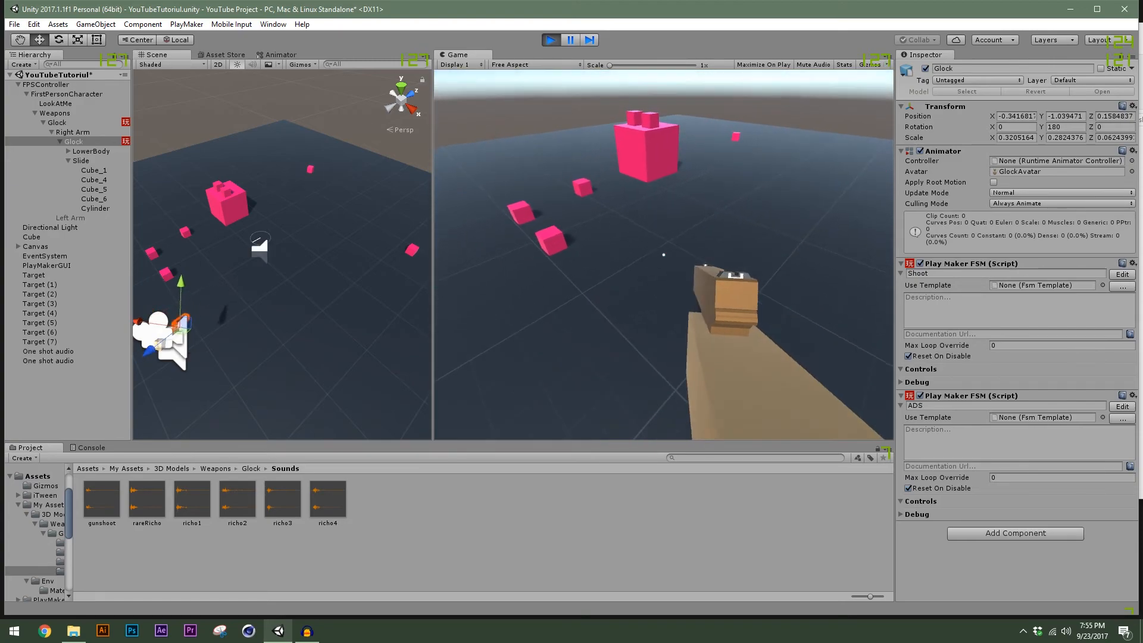
pyautogui.click(664, 255)
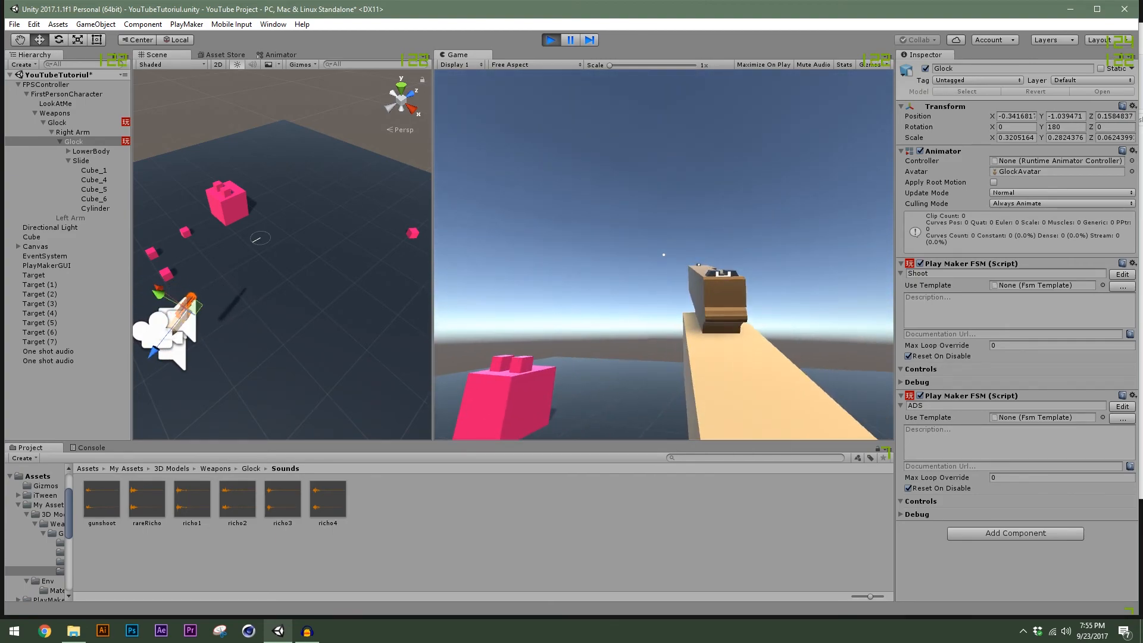
pyautogui.press('w')
pyautogui.click(662, 254)
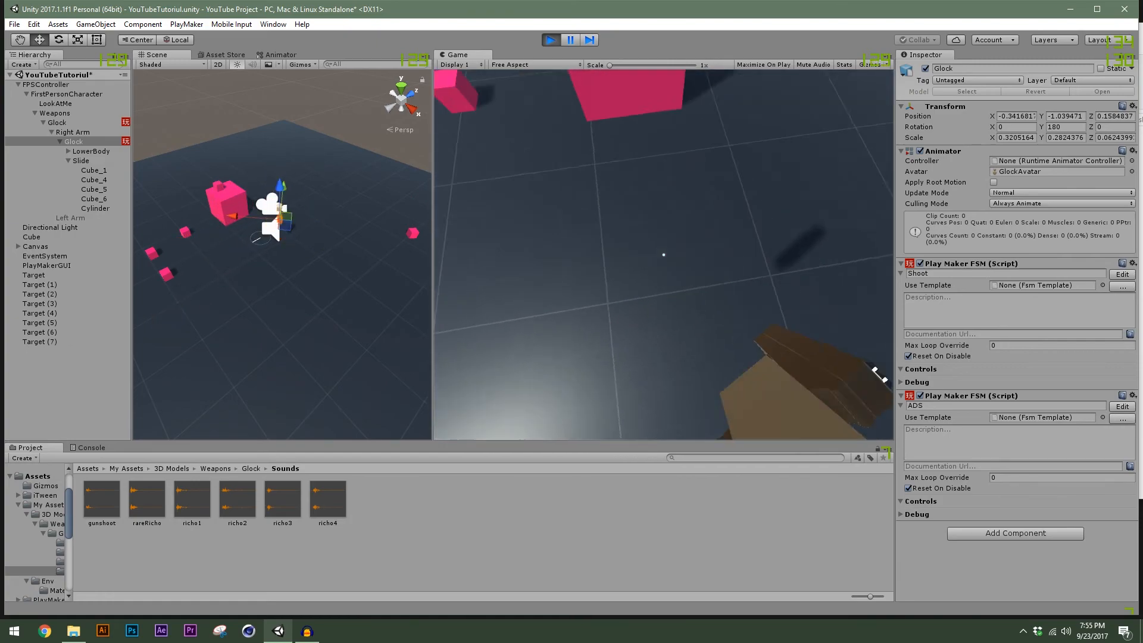
pyautogui.press('s')
pyautogui.click(663, 254)
pyautogui.click(662, 254)
pyautogui.hotkey('ctrl', 'p')
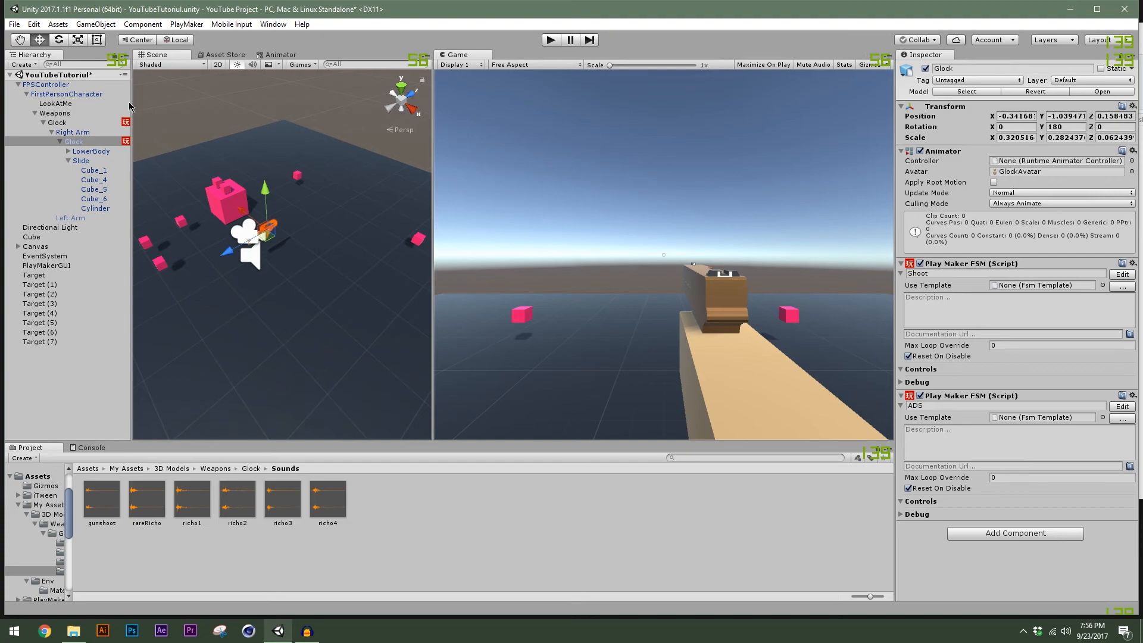
# Open the Glock's Shoot FSM and review the Play Random Sound settings in the Add Force state.
pyautogui.click(1122, 273)
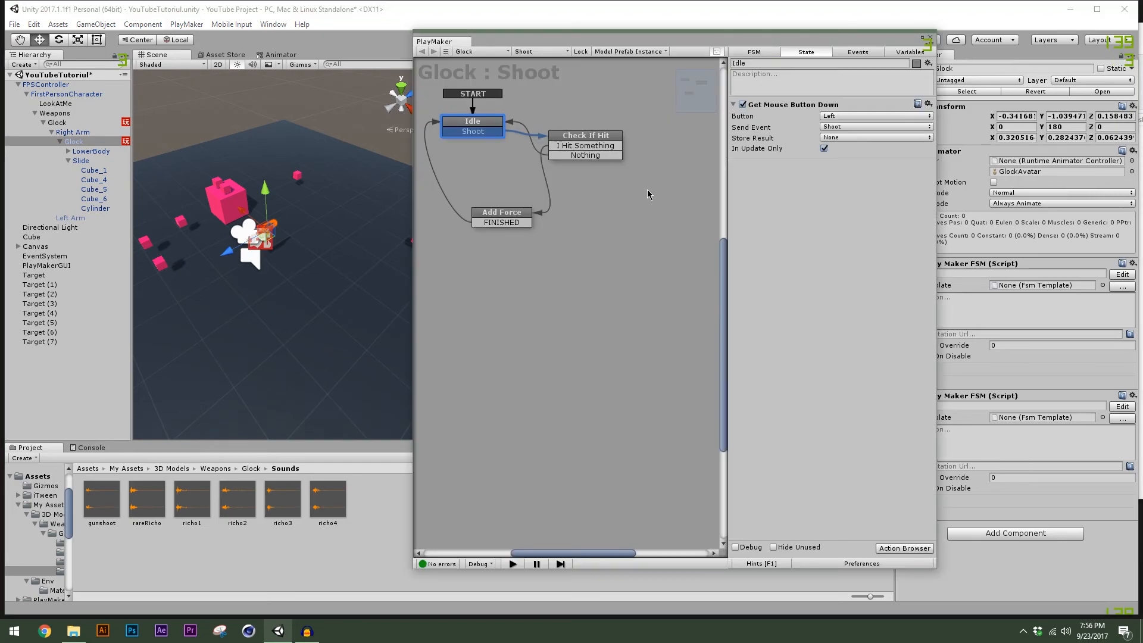
pyautogui.click(501, 217)
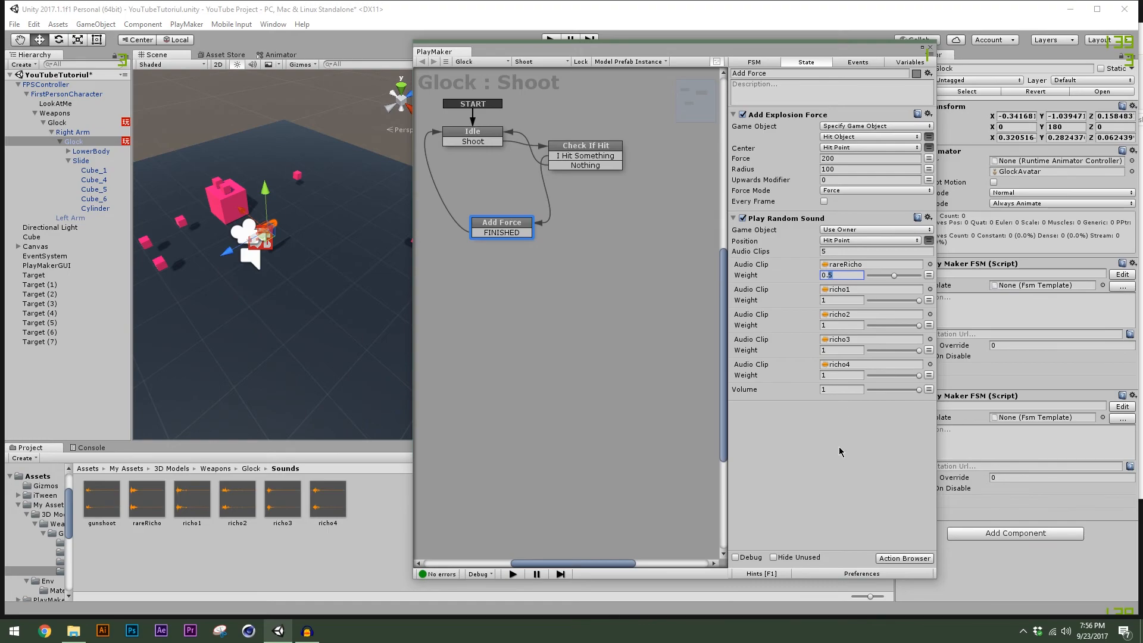
pyautogui.moveTo(870, 55); pyautogui.dragTo(851, 61)
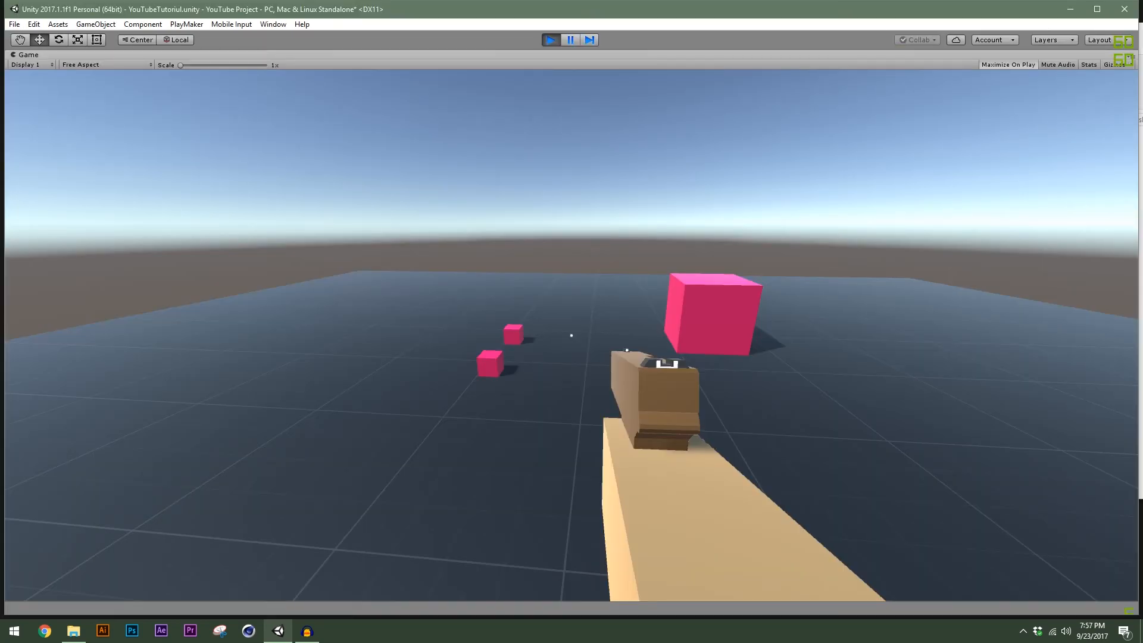
# Play-test aiming down the Glock's sights while walking around to check the on-screen crosshair.
pyautogui.press('w')
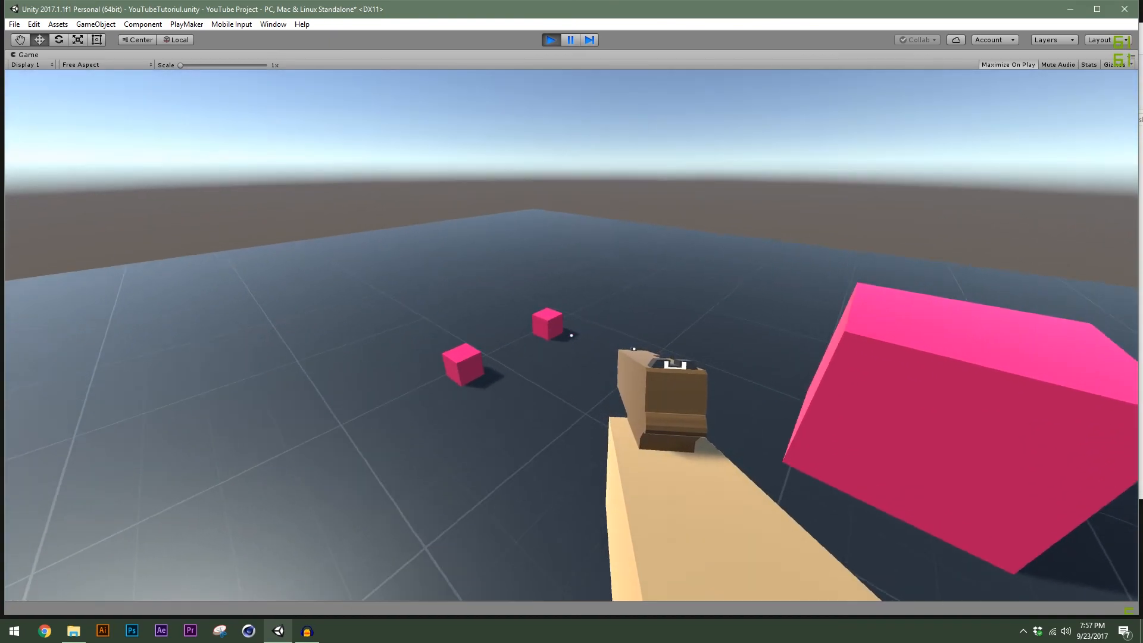
pyautogui.rightClick(571, 335)
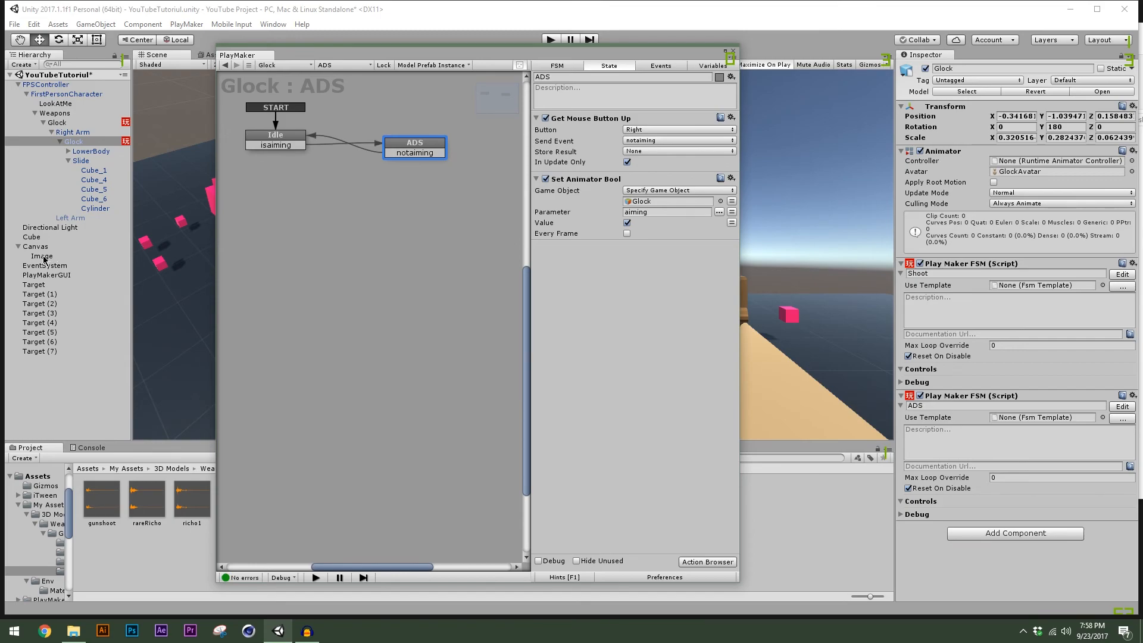
# Add a Set Property action for the Canvas's Image to the ADS state, with the property active and its value off.
pyautogui.moveTo(44, 259); pyautogui.dragTo(619, 286)
pyautogui.moveTo(619, 291); pyautogui.dragTo(620, 292)
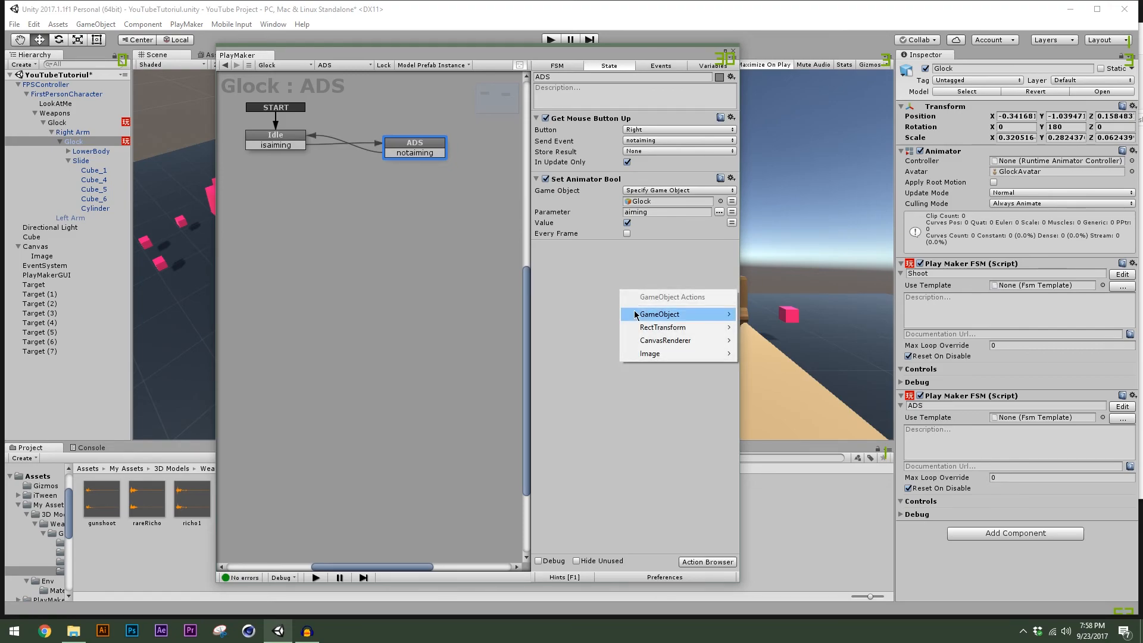
pyautogui.moveTo(638, 311)
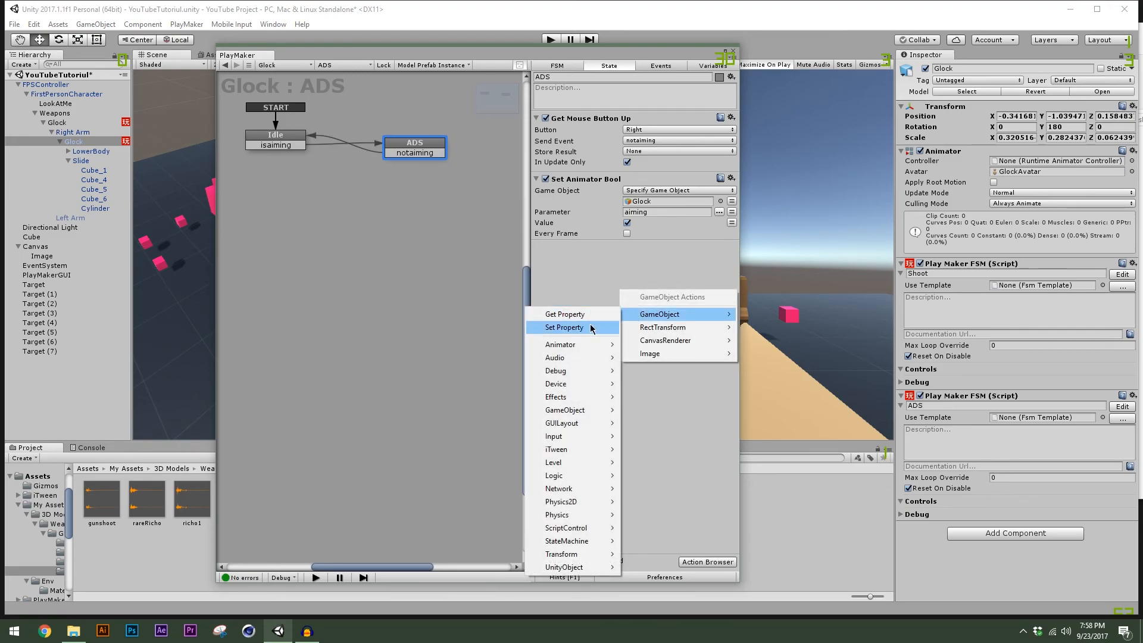
pyautogui.click(564, 328)
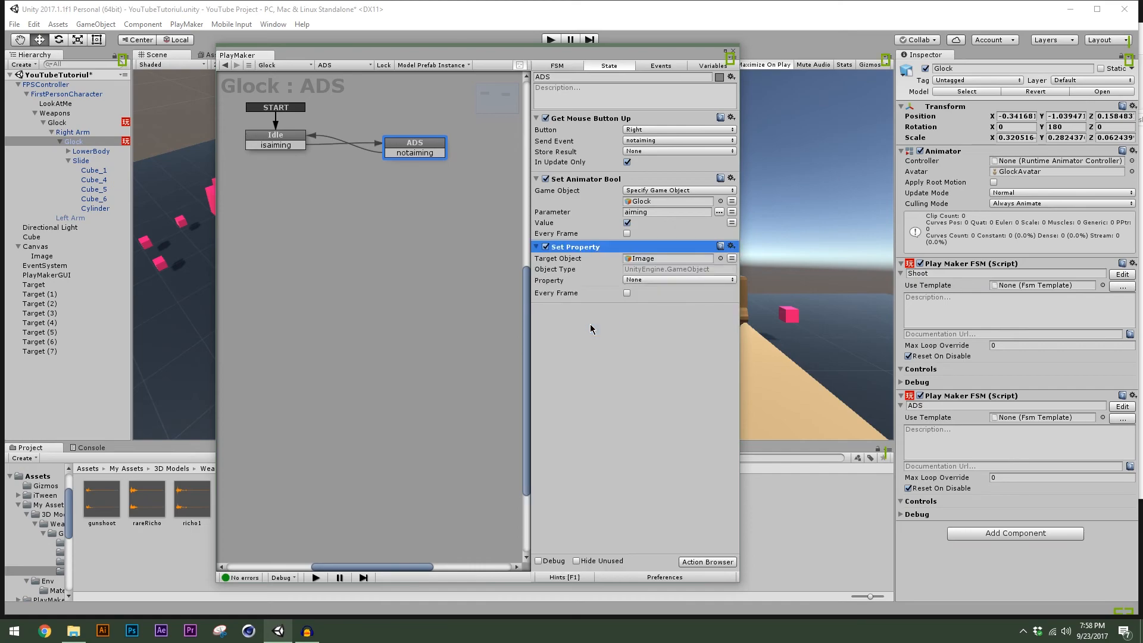
pyautogui.click(665, 281)
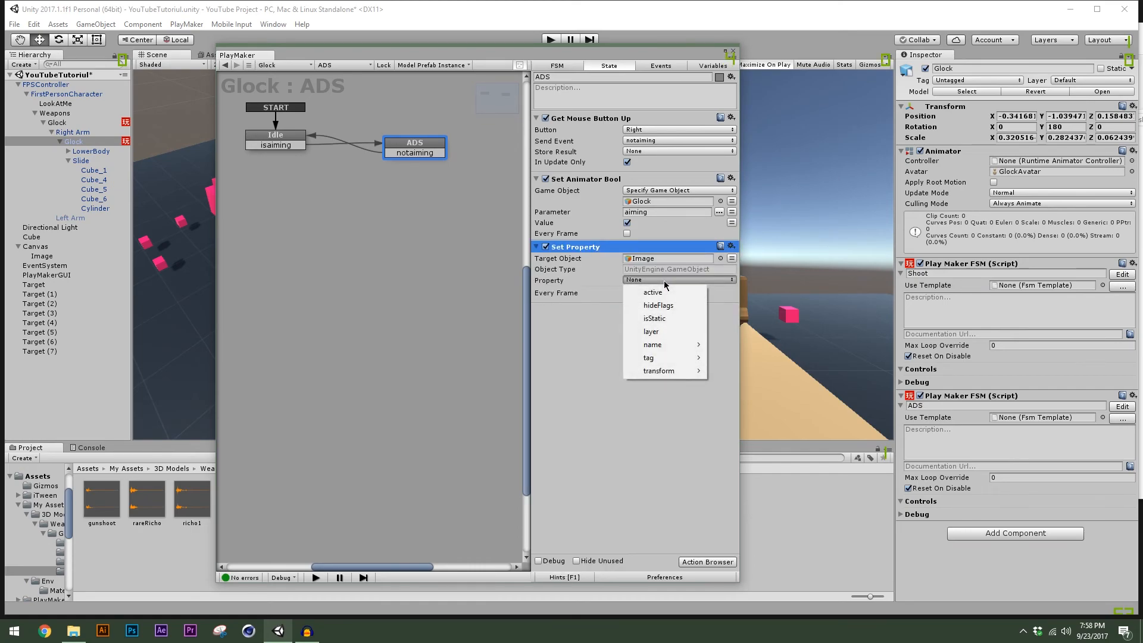
pyautogui.click(653, 292)
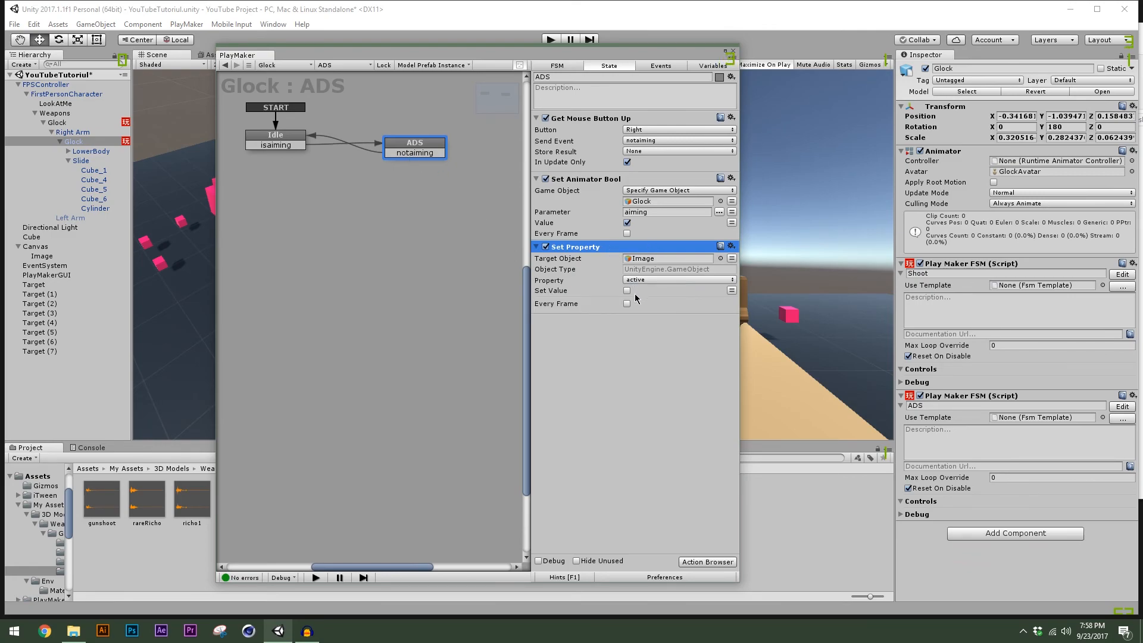
pyautogui.click(607, 352)
# Copy the Set Property action from the ADS state into the Idle state, and close the PlayMaker editor.
pyautogui.rightClick(573, 250)
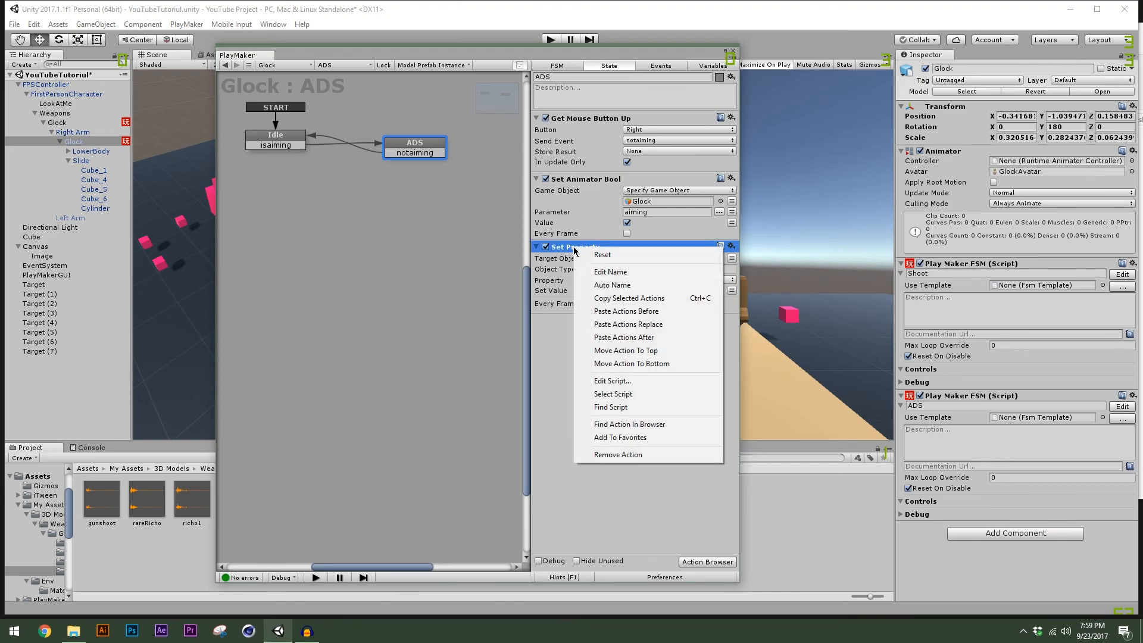
pyautogui.click(621, 299)
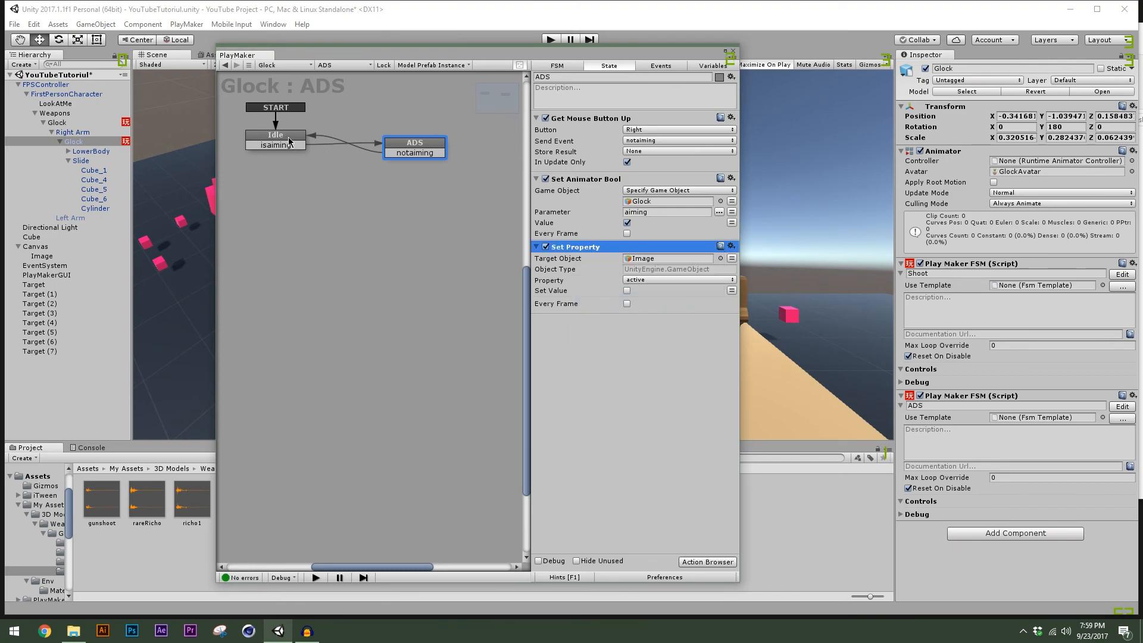
pyautogui.click(289, 142)
pyautogui.rightClick(583, 306)
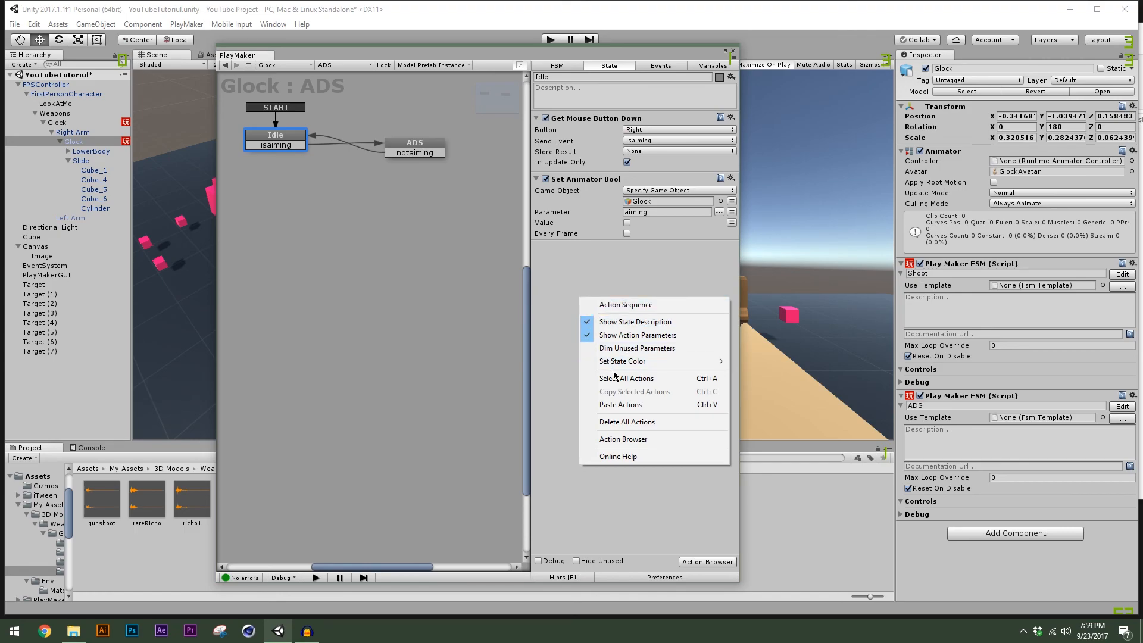
pyautogui.click(628, 410)
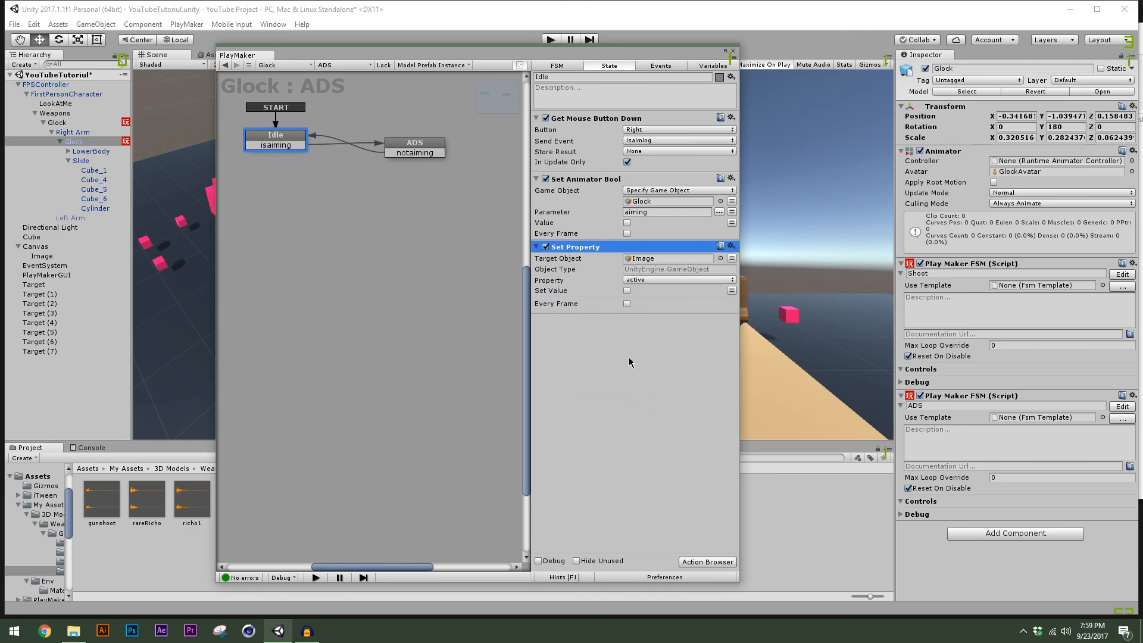
pyautogui.click(662, 349)
pyautogui.moveTo(661, 52); pyautogui.dragTo(508, 90)
pyautogui.click(581, 89)
# Play-test the crosshair toggling by repeatedly aiming down the sights and releasing while moving around.
pyautogui.hotkey('ctrl', 'p')
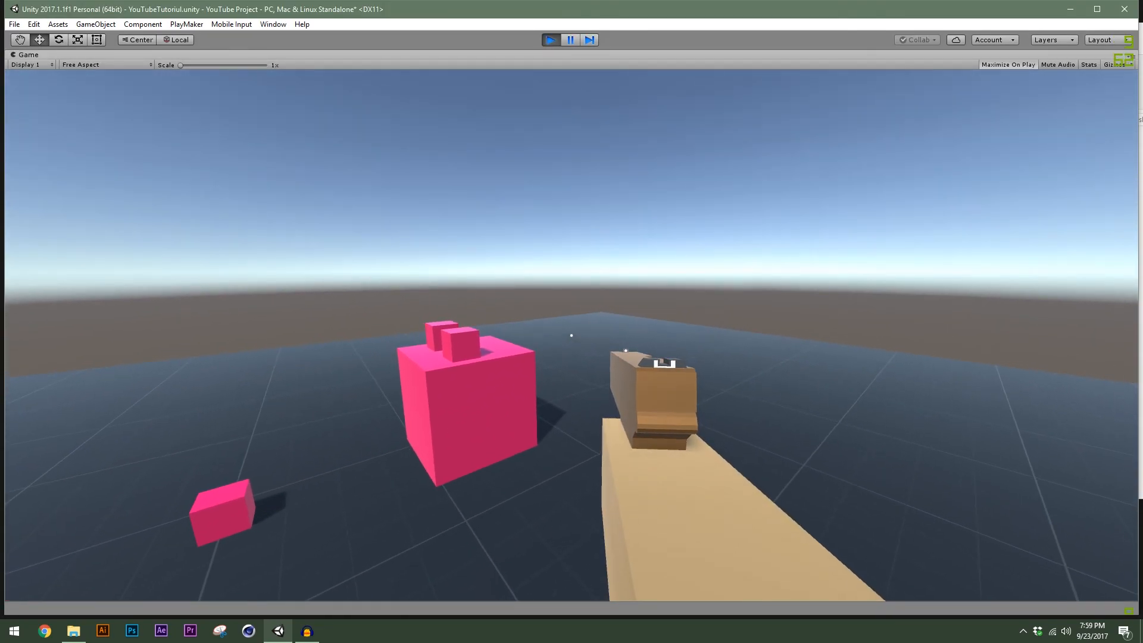
pyautogui.rightClick(572, 335)
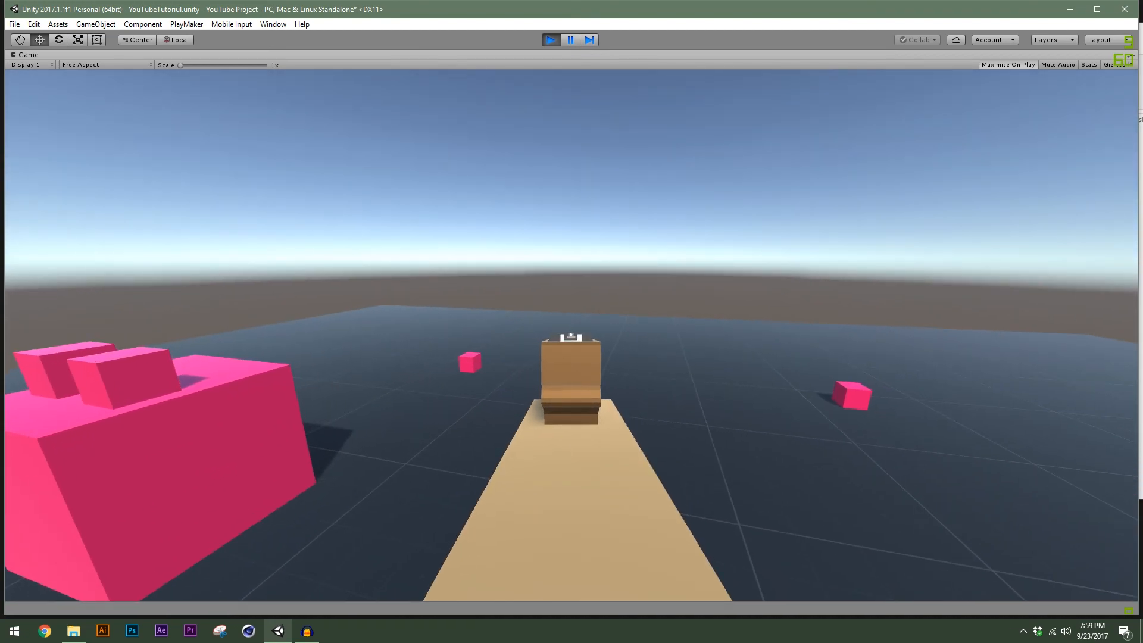
pyautogui.rightClick(571, 335)
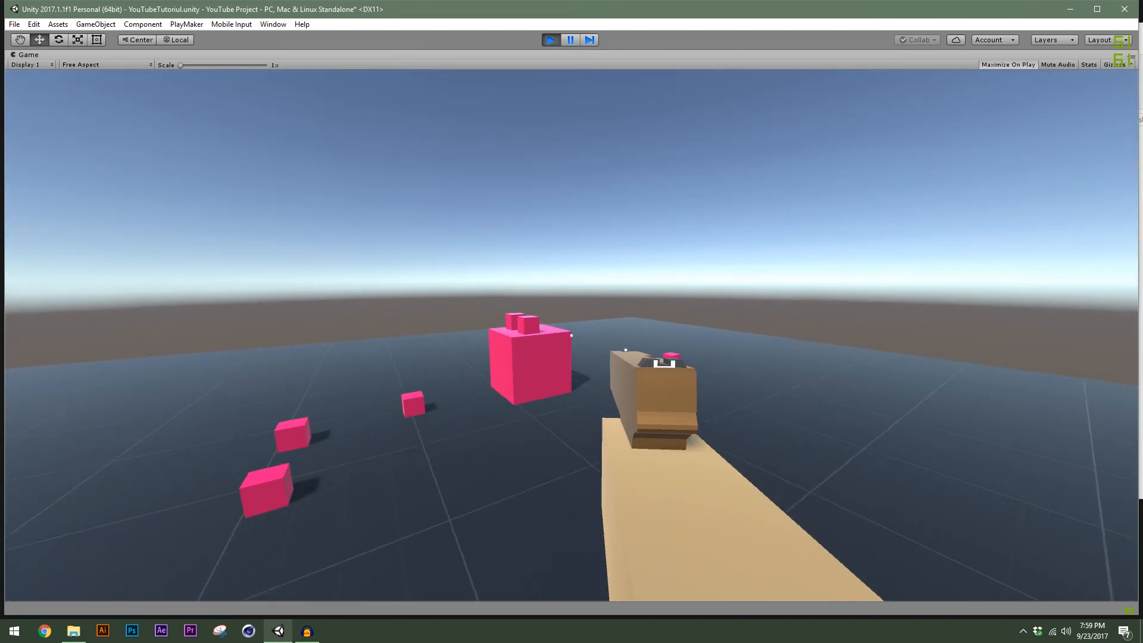
pyautogui.rightClick(571, 335)
pyautogui.rightClick(571, 335)
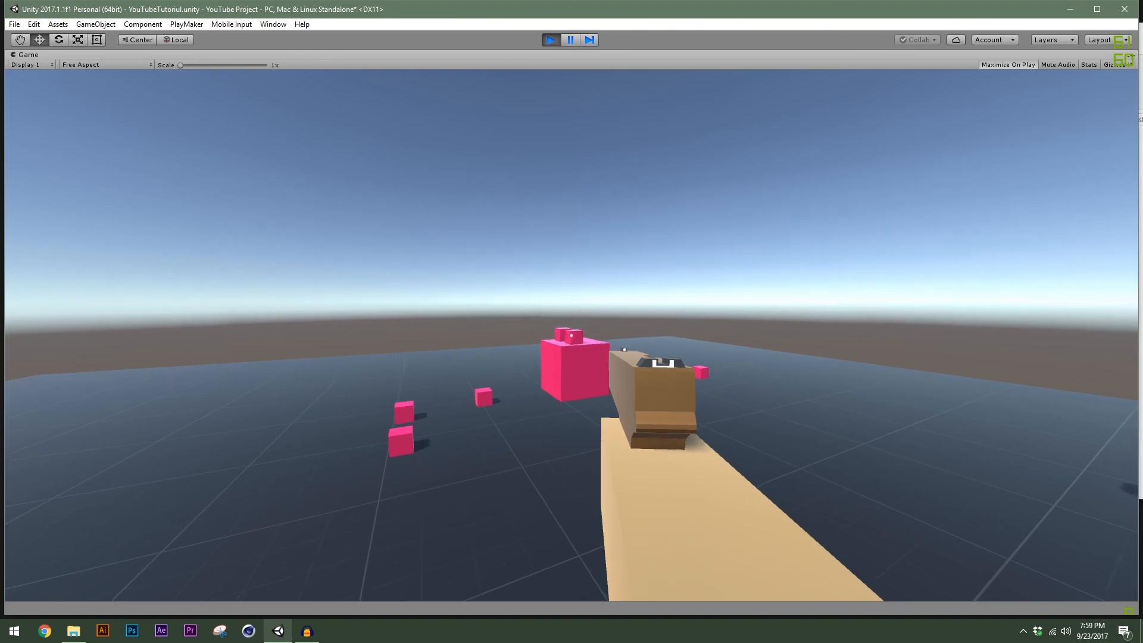
pyautogui.rightClick(571, 335)
pyautogui.press('s')
pyautogui.press('w')
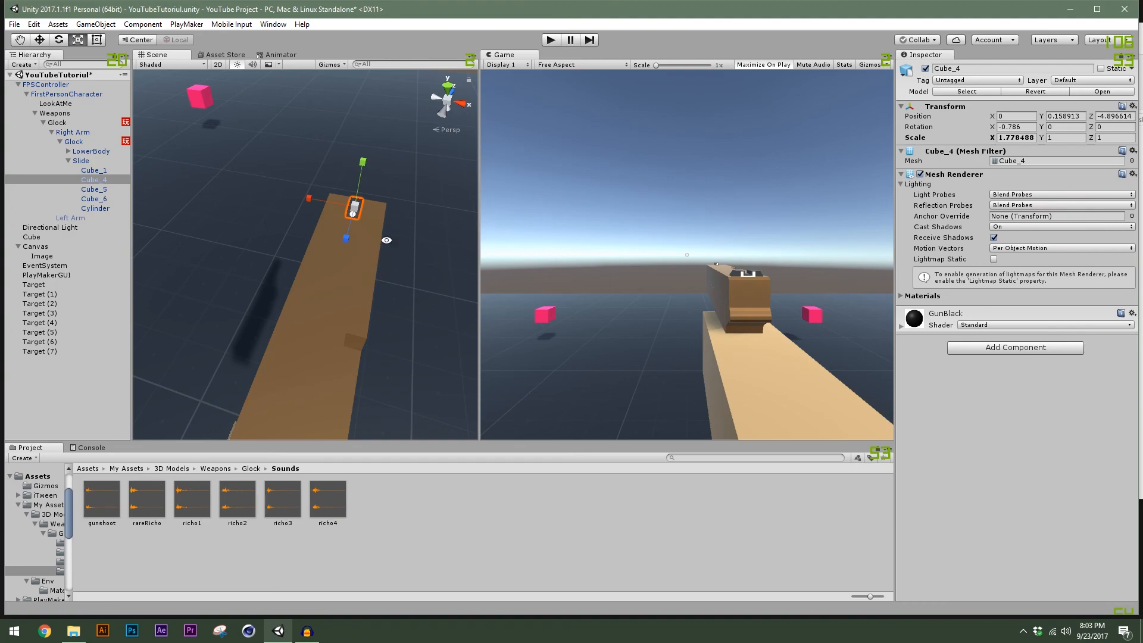
# Lower the Cylinder dot on the slide's front sight to about Y 0.149, Z -4.582.
pyautogui.keyDown('alt'); pyautogui.moveTo(386, 239); pyautogui.dragTo(348, 153); pyautogui.keyUp('alt')
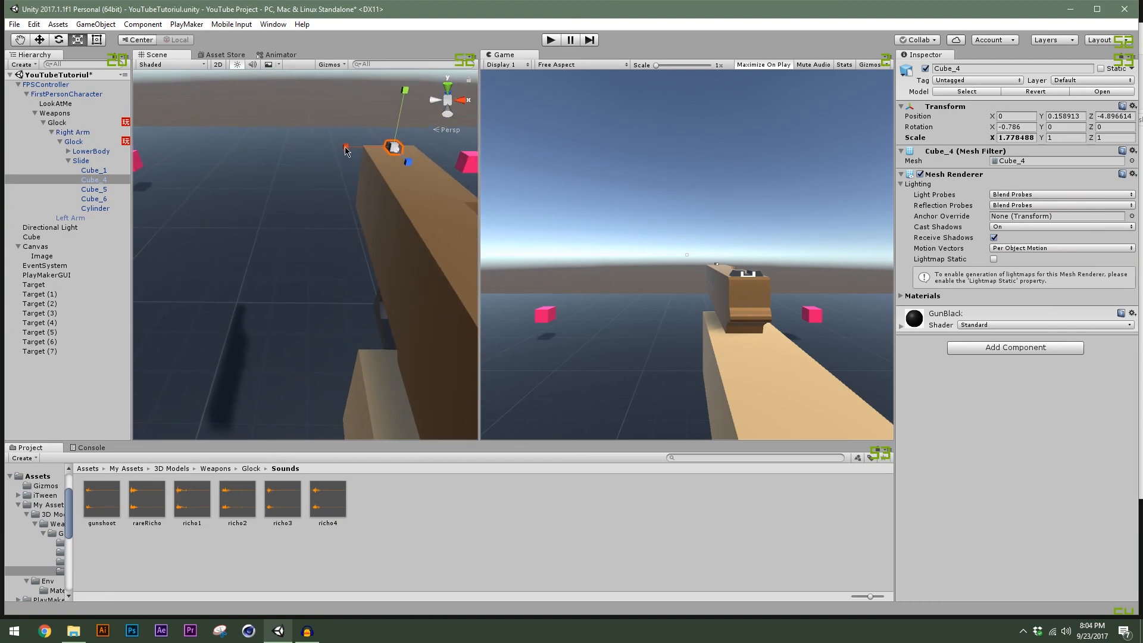
pyautogui.moveTo(331, 152); pyautogui.dragTo(333, 179)
pyautogui.press('f')
pyautogui.keyDown('alt'); pyautogui.moveTo(329, 268); pyautogui.dragTo(315, 202); pyautogui.keyUp('alt')
pyautogui.click(290, 277)
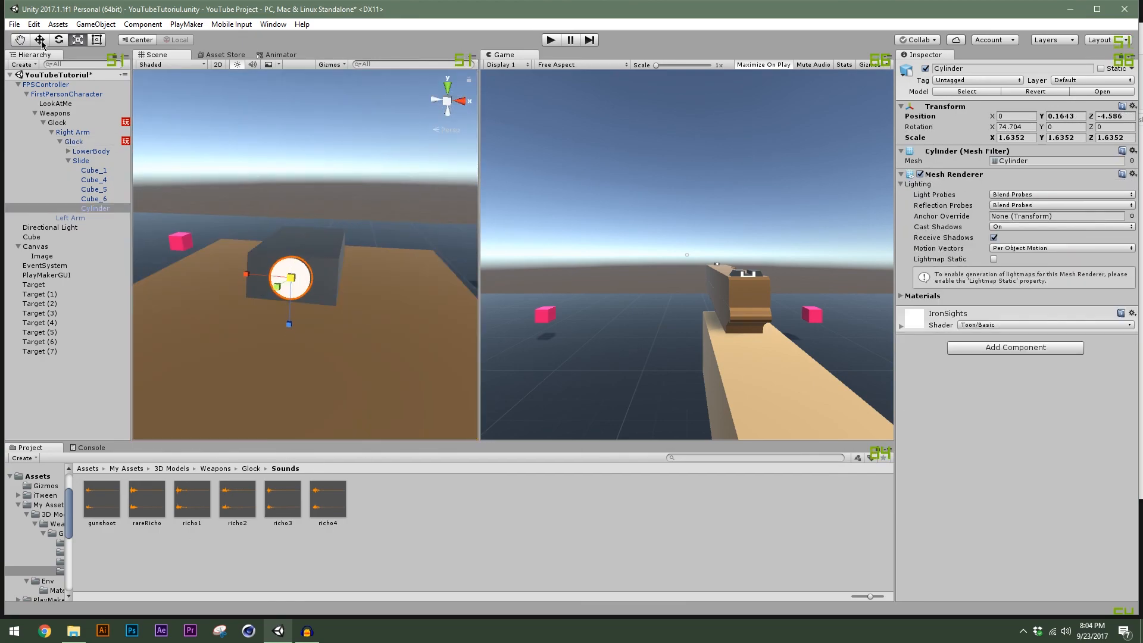
pyautogui.click(39, 40)
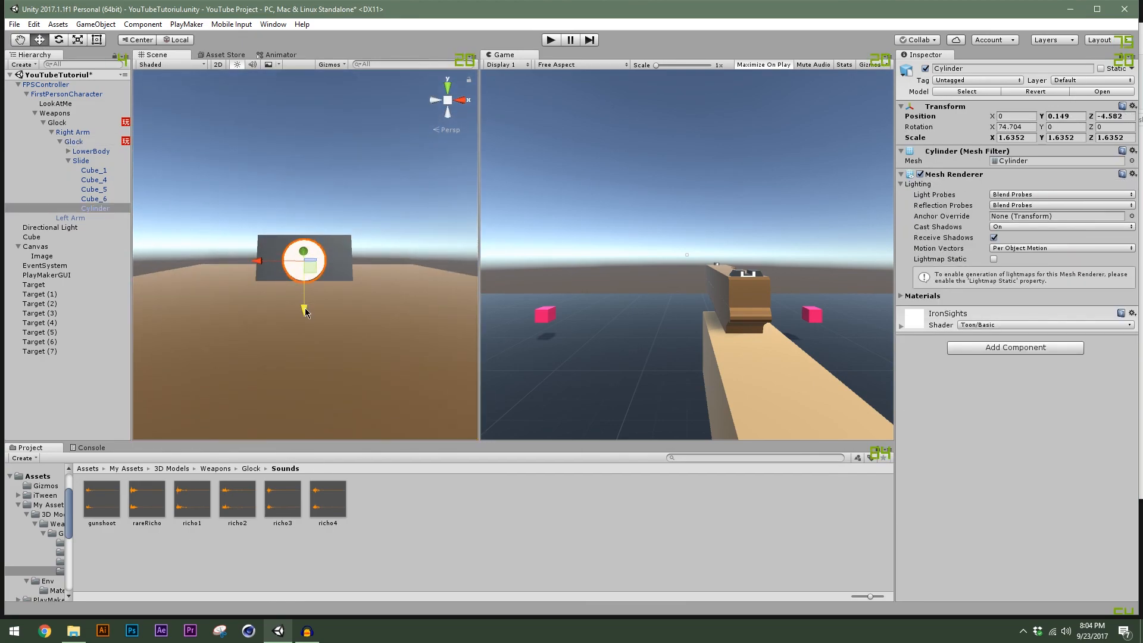
pyautogui.scroll(3, 304, 309)
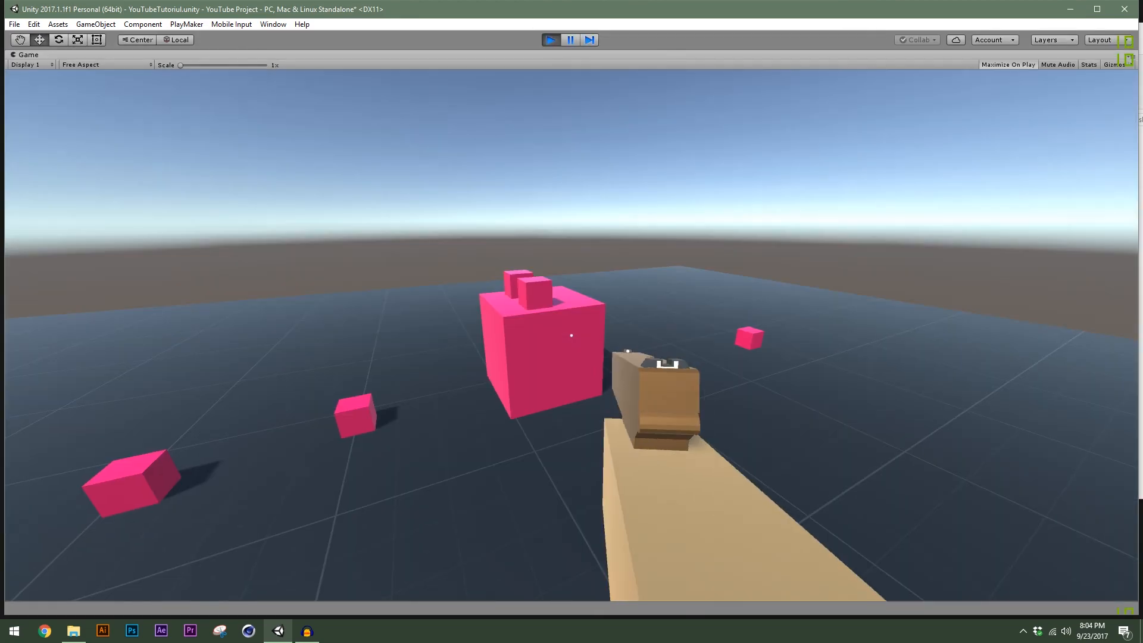
# Play-test the adjusted iron sights by walking around, aiming at the target cubes and firing.
pyautogui.rightClick(572, 335)
pyautogui.click(571, 335)
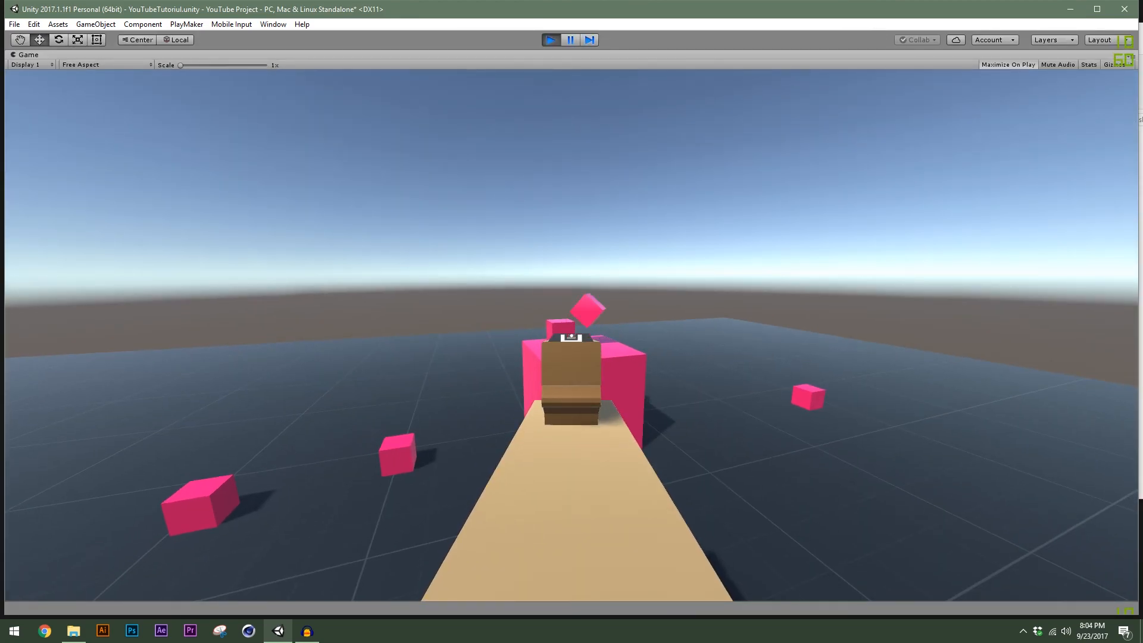
pyautogui.press('w')
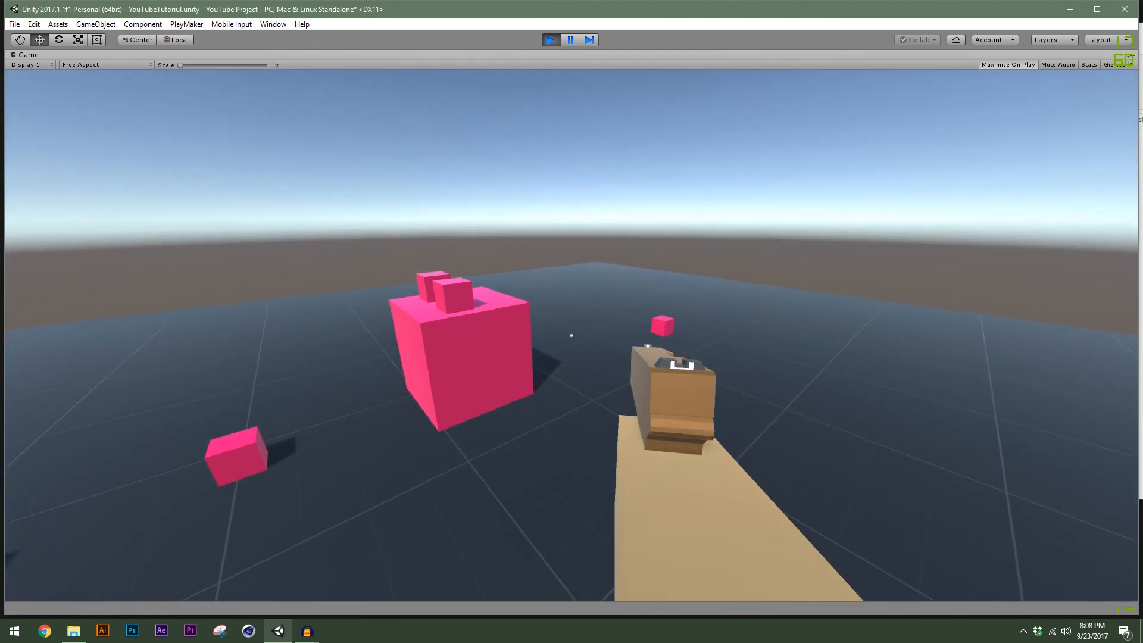
pyautogui.press('s')
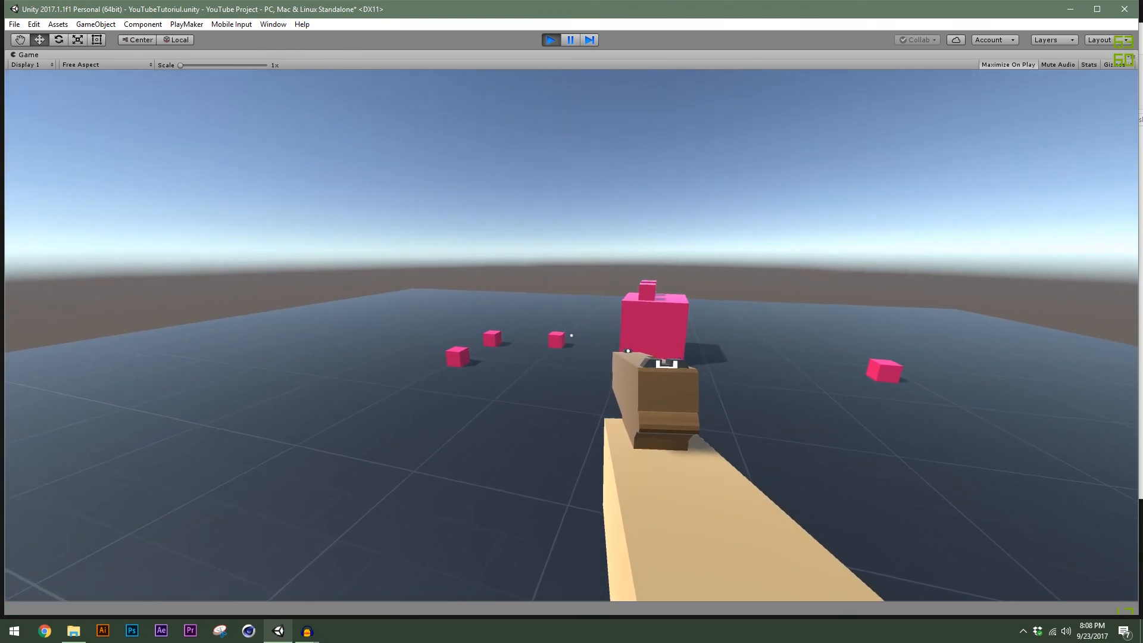
pyautogui.rightClick(571, 335)
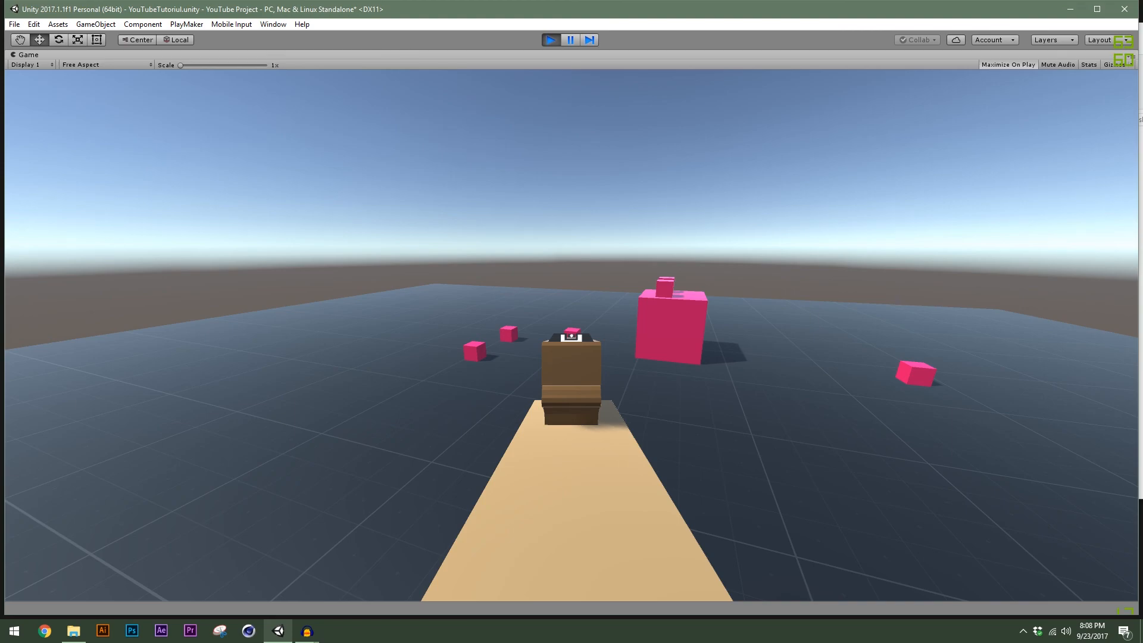
pyautogui.press('w')
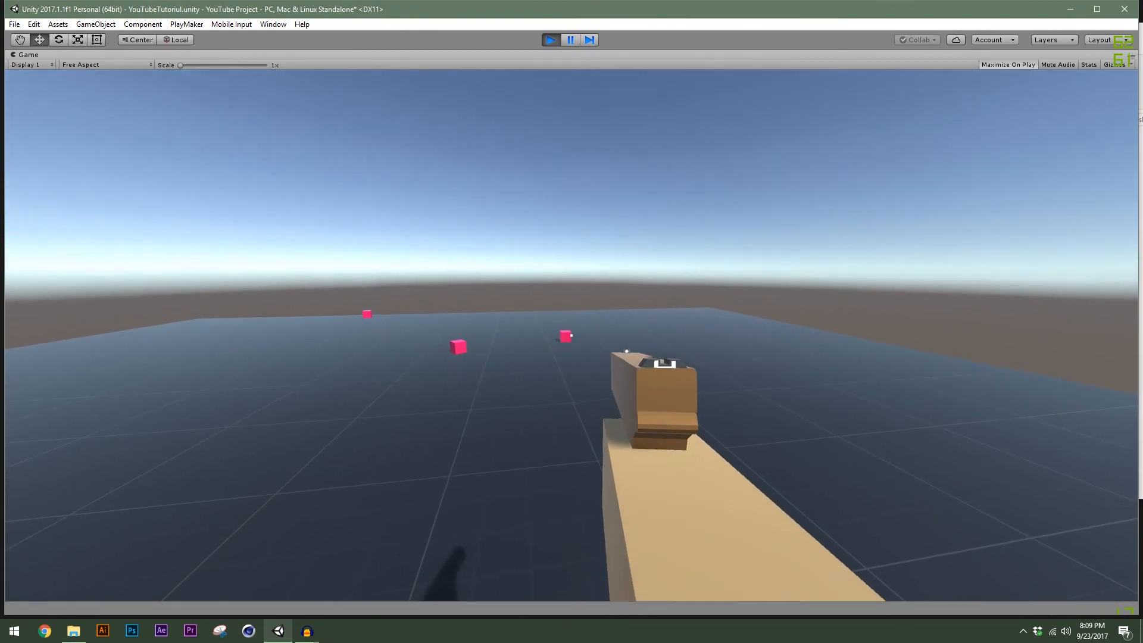
pyautogui.rightClick(571, 335)
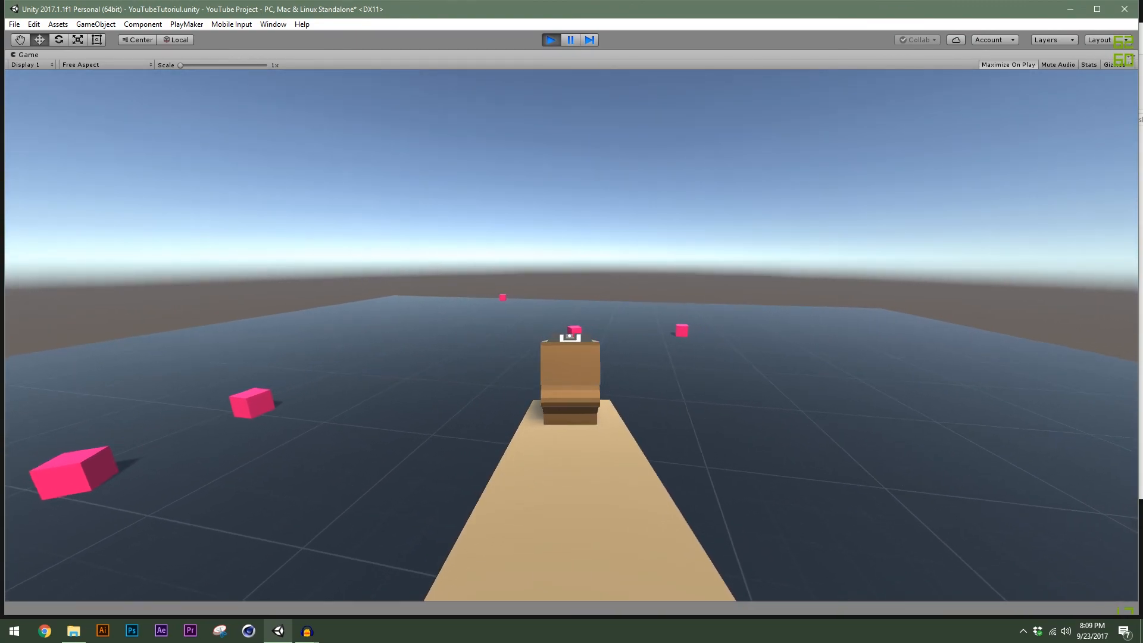